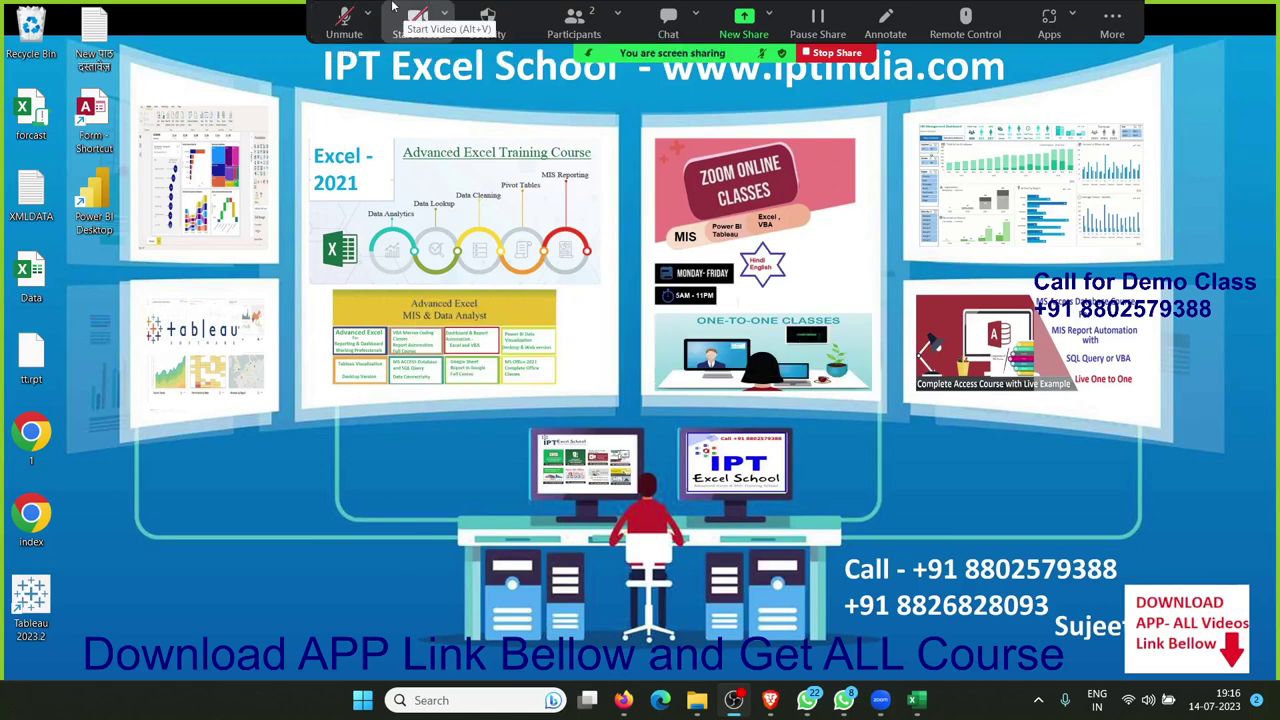
Check the Zoom participants list, then close it and dismiss the waiting-room notice
{"action": "left_click", "coordinate": [566, 24]}
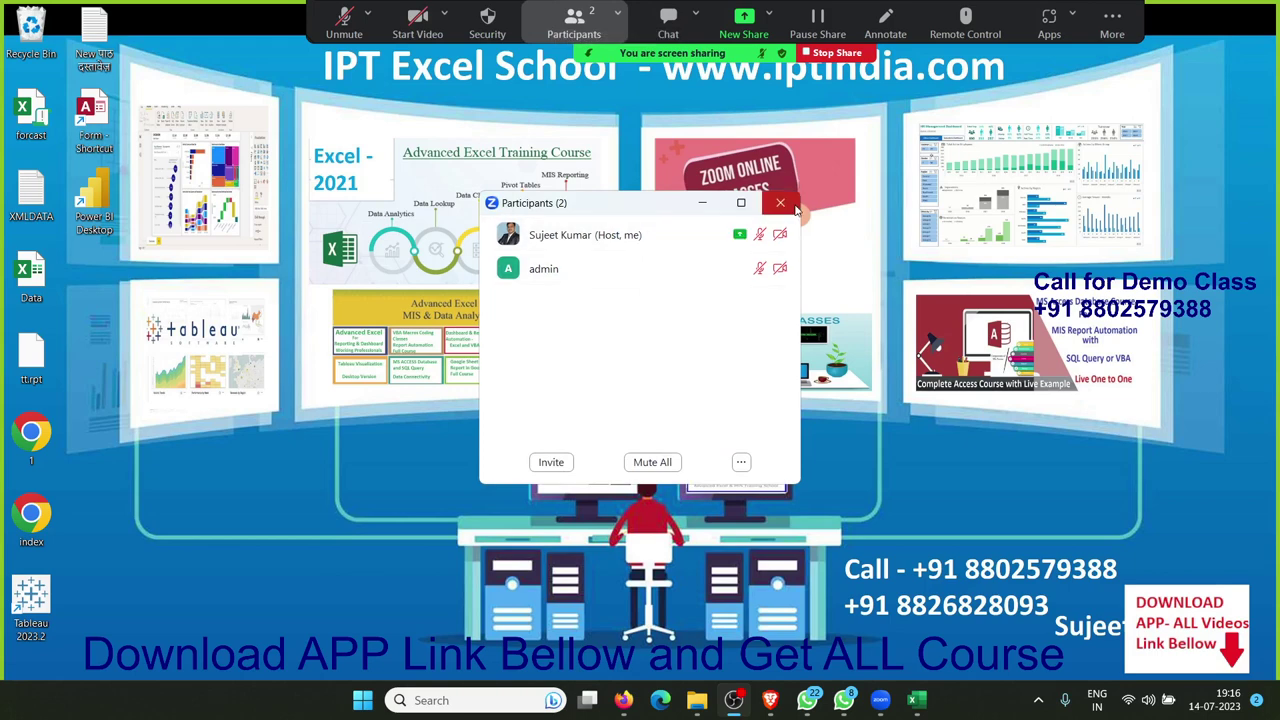
{"action": "left_click", "coordinate": [780, 202]}
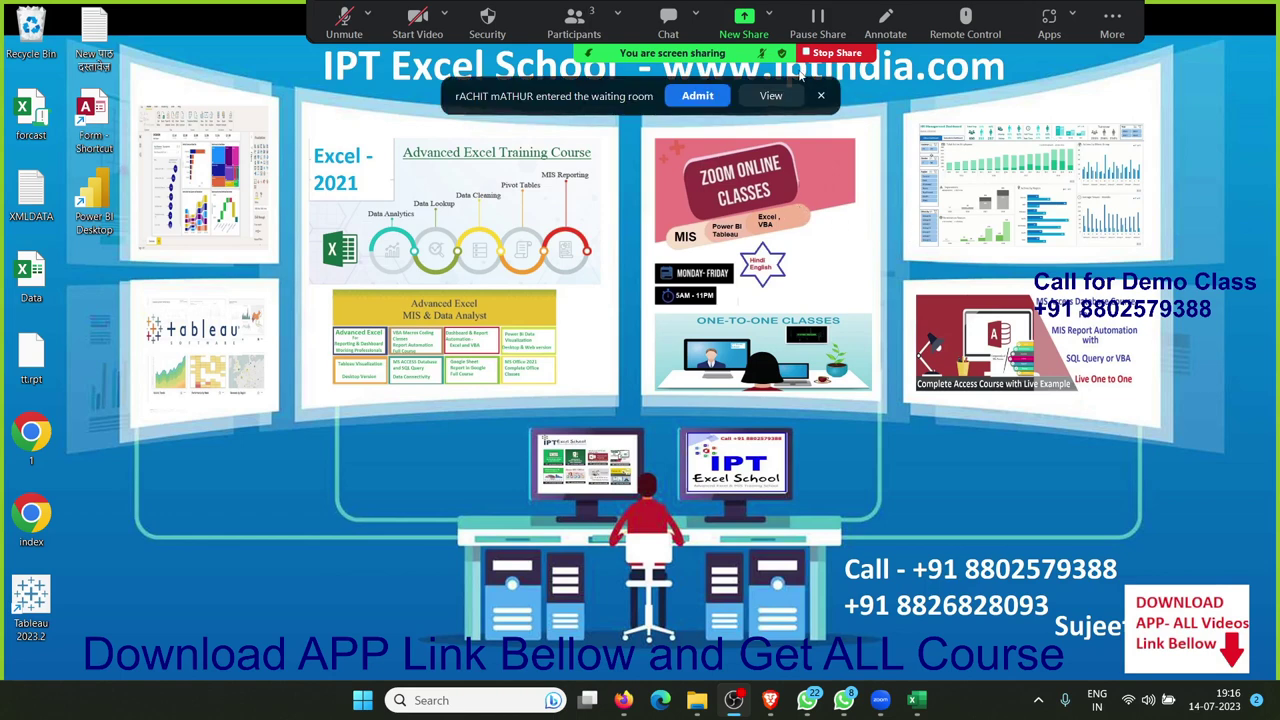
{"action": "left_click", "coordinate": [672, 95]}
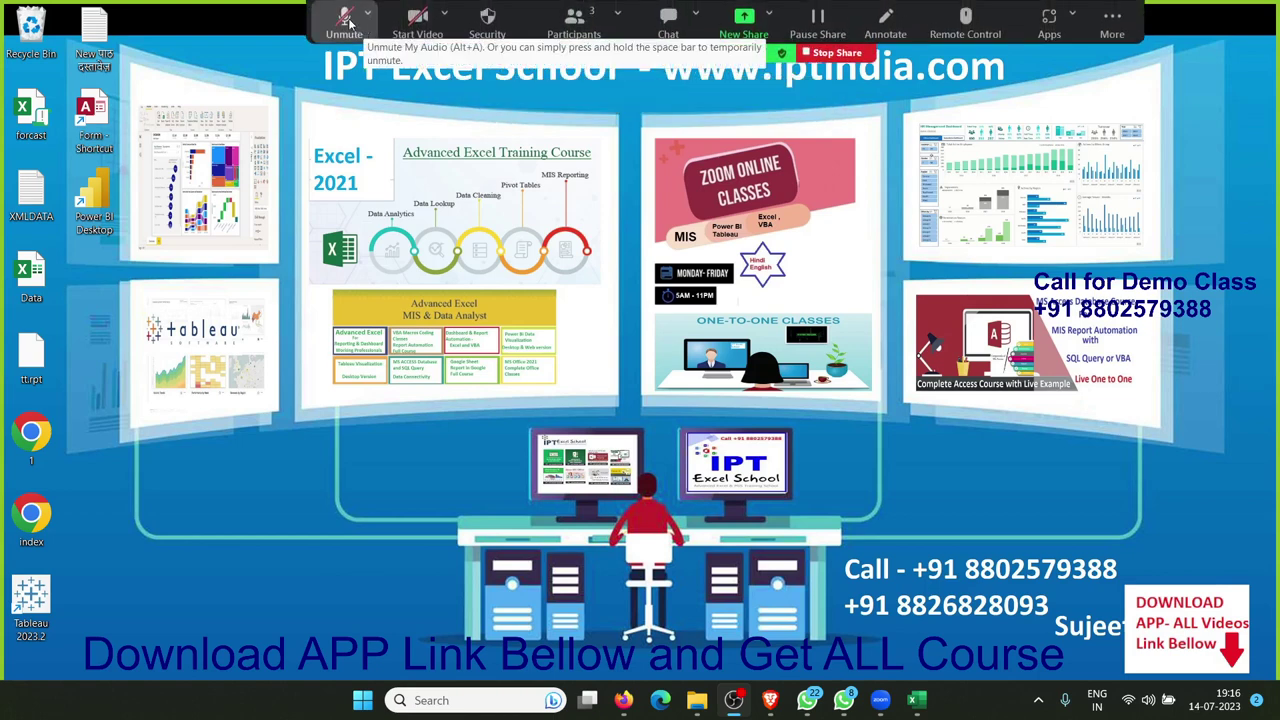
Maximize Book1, launch the Visual Basic editor from the Developer tab, and insert Module1
{"action": "left_click", "coordinate": [915, 699]}
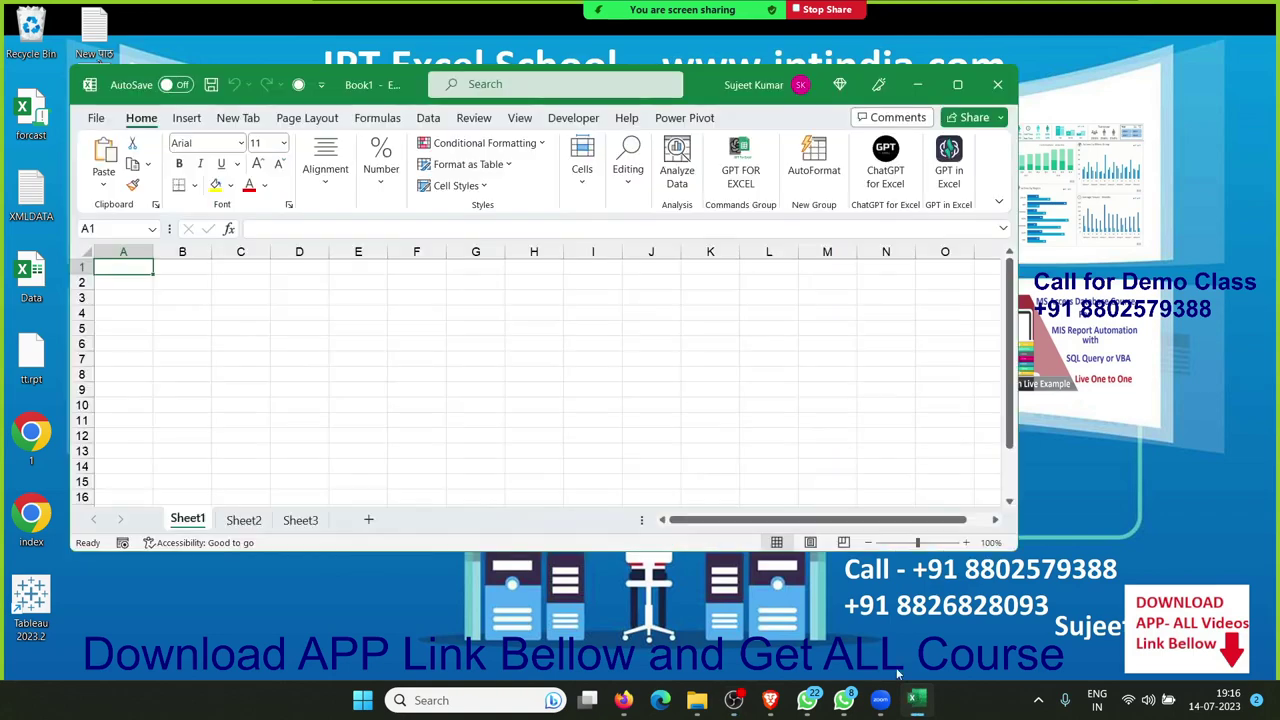
{"action": "left_click", "coordinate": [969, 86]}
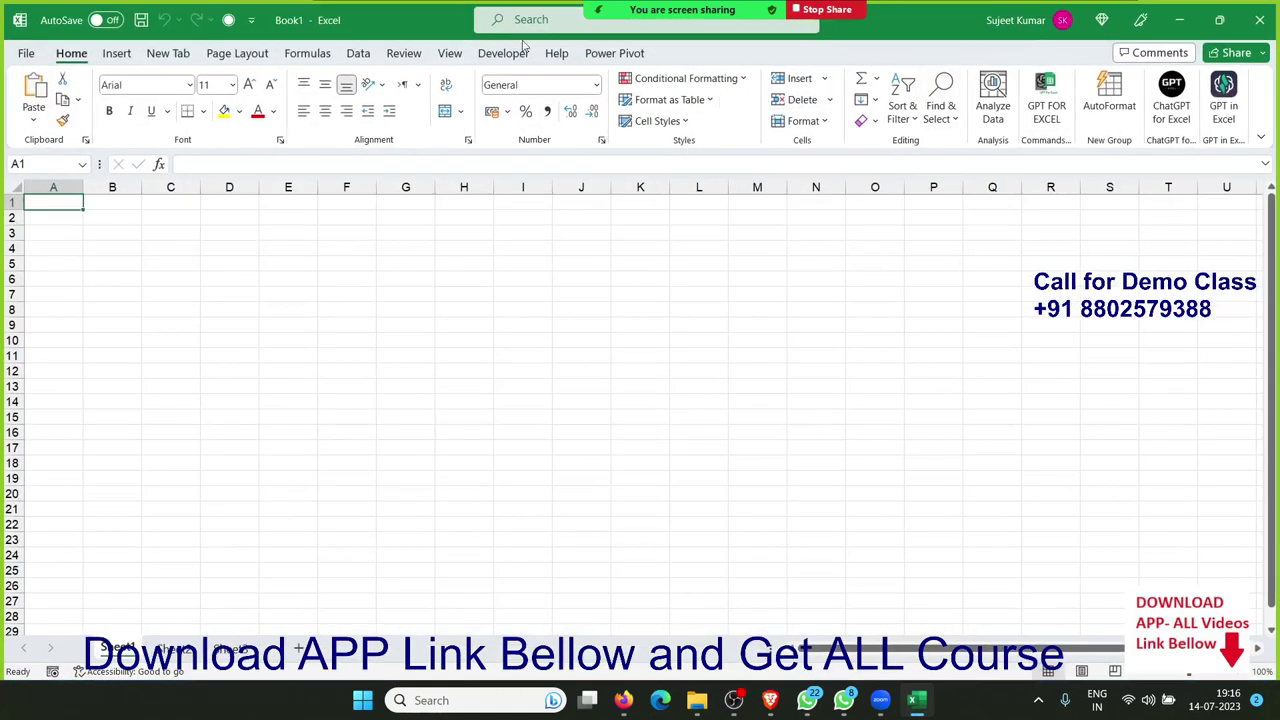
{"action": "left_click", "coordinate": [360, 56]}
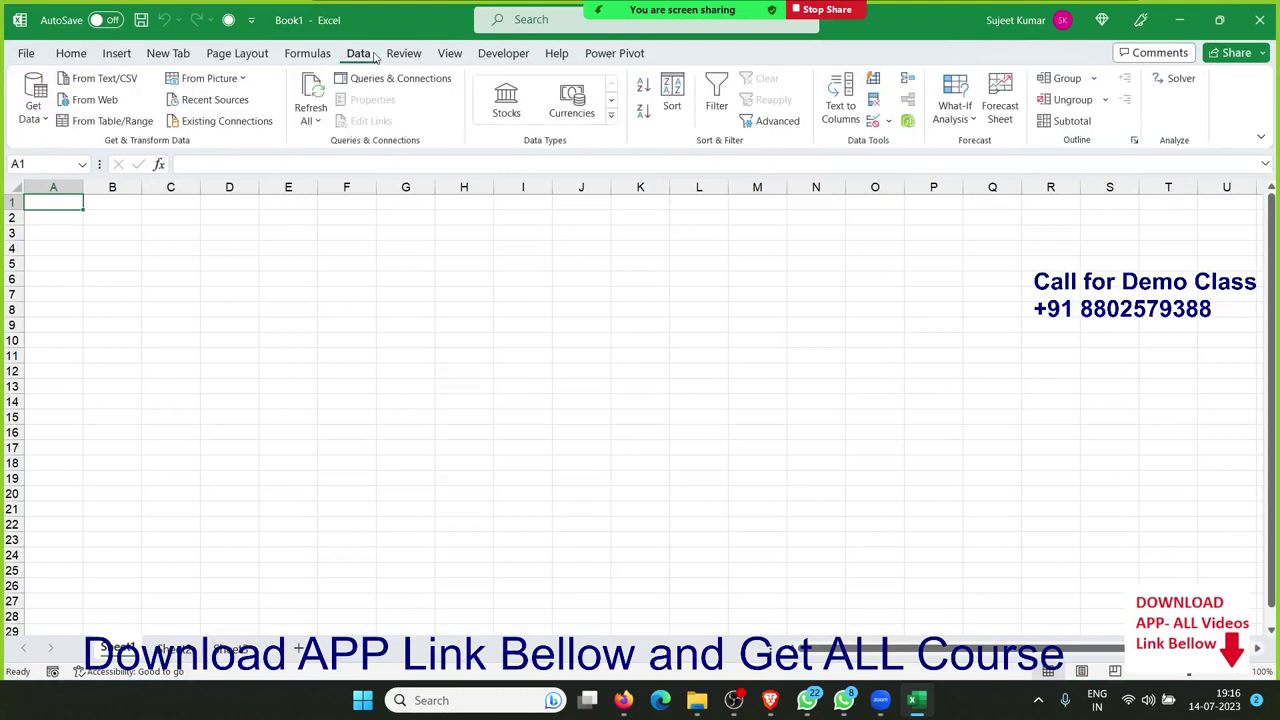
{"action": "left_click", "coordinate": [503, 53]}
{"action": "left_click", "coordinate": [24, 108]}
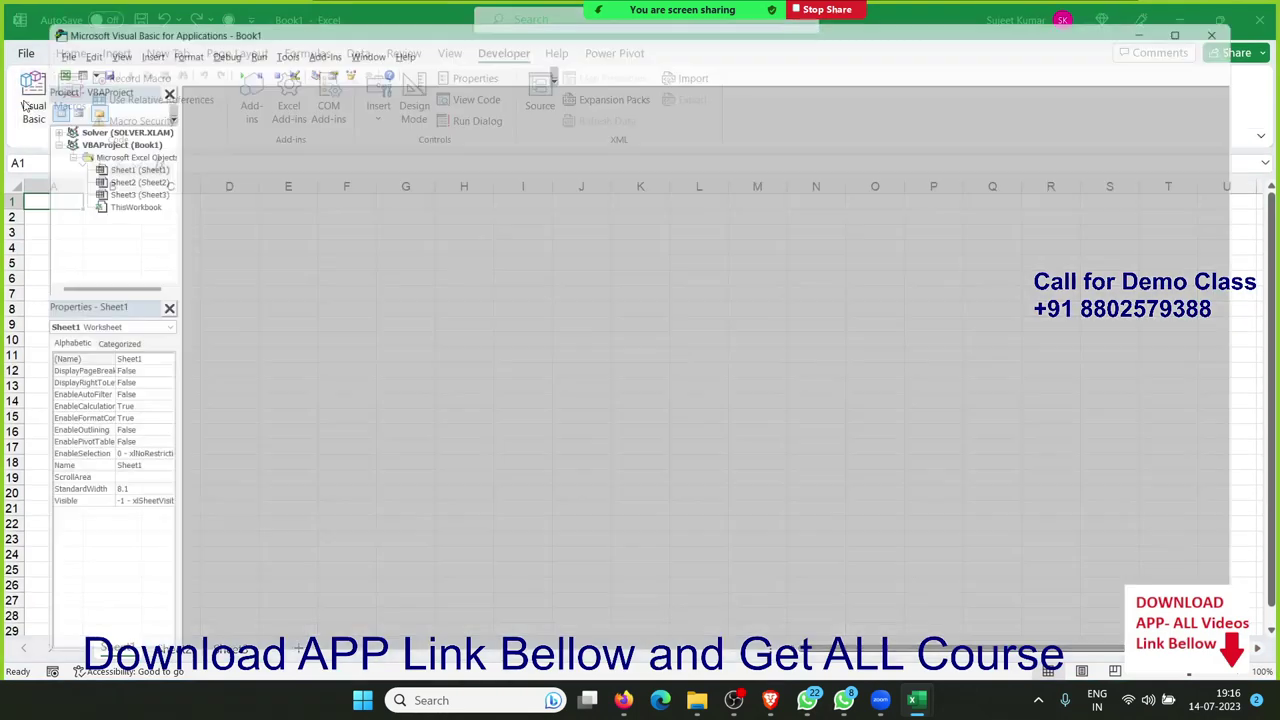
{"action": "left_click", "coordinate": [117, 36]}
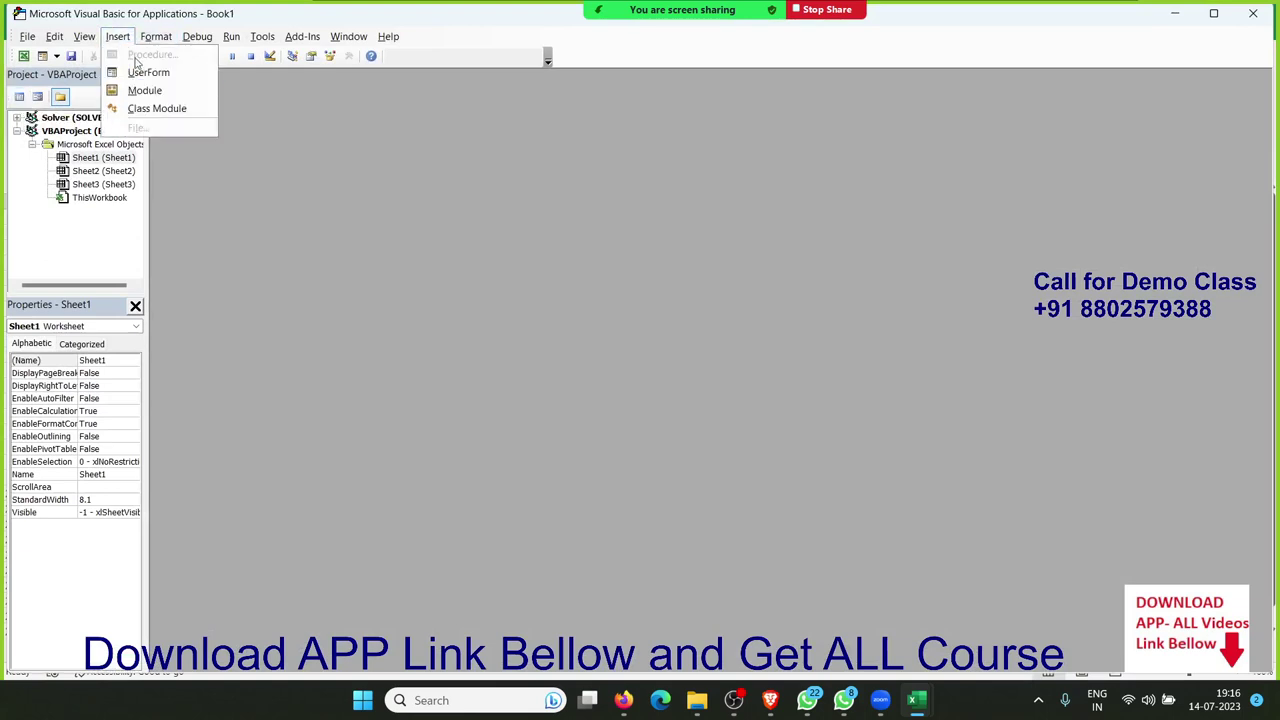
{"action": "left_click", "coordinate": [140, 89]}
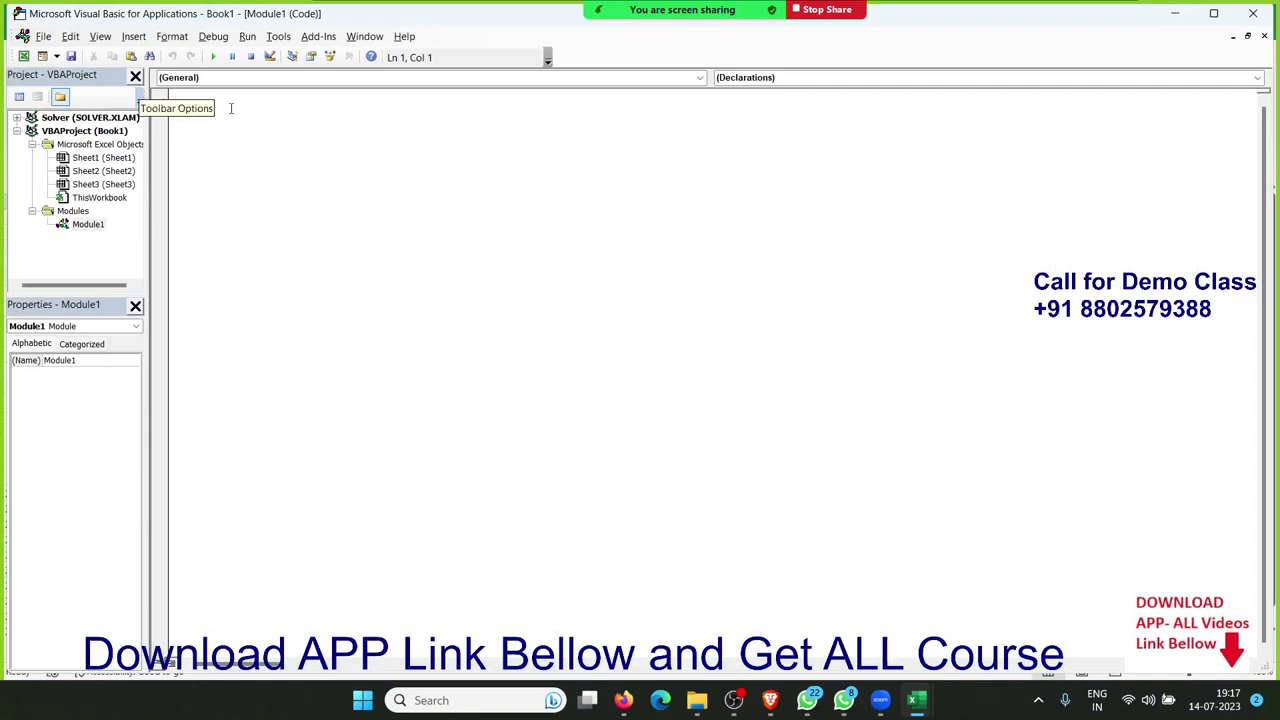
Create Sub m_1() with Dim q1, q2 As Long, then switch back to the Book1 worksheet
{"action": "type", "text": "su"}
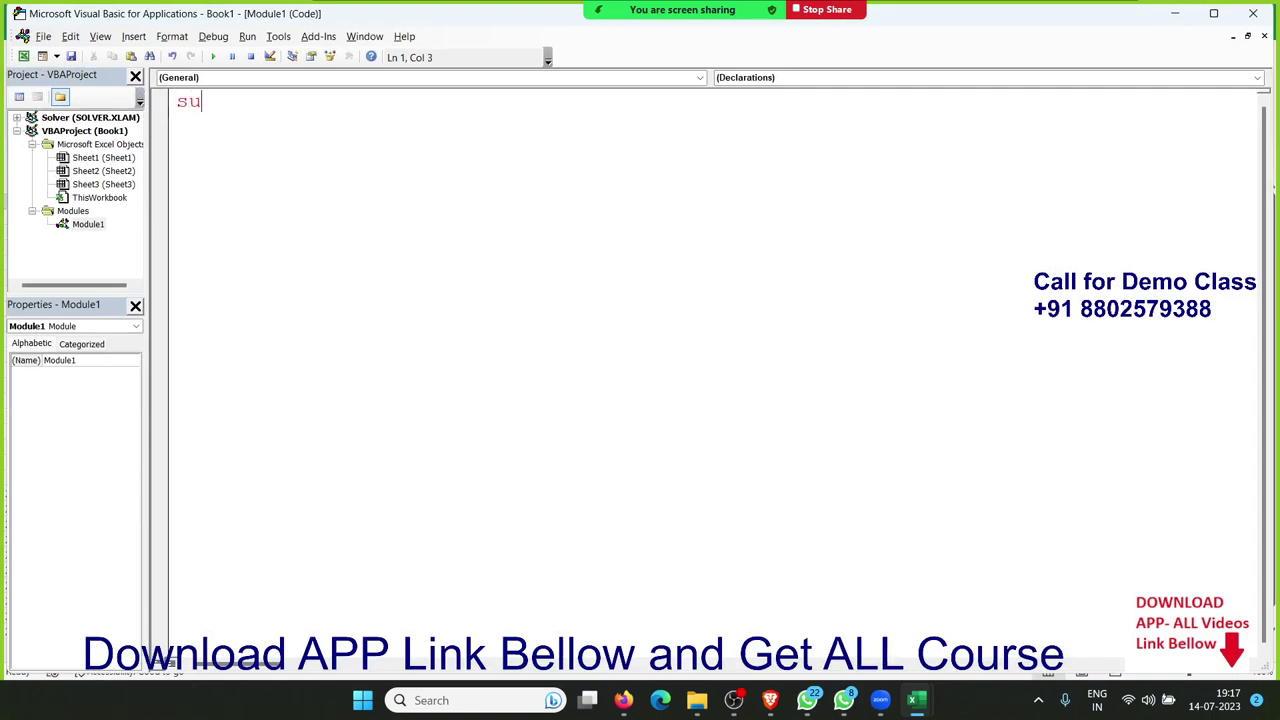
{"action": "type", "text": "b m"}
{"action": "type", "text": "_1()"}
{"action": "key", "text": "Return"}
{"action": "key", "text": "Return"}
{"action": "key", "text": "Return"}
{"action": "key", "text": "Return"}
{"action": "left_click", "coordinate": [425, 156]}
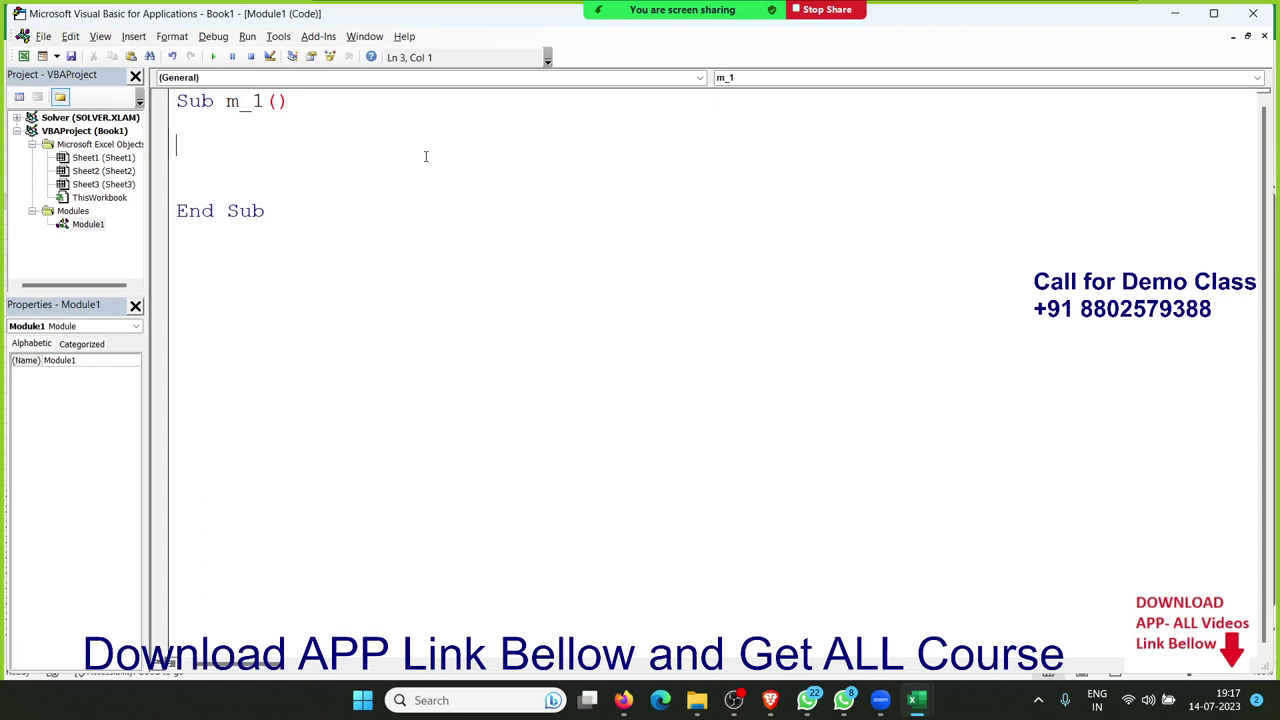
{"action": "type", "text": "d"}
{"action": "type", "text": "imq"}
{"action": "type", "text": "1,q2 a"}
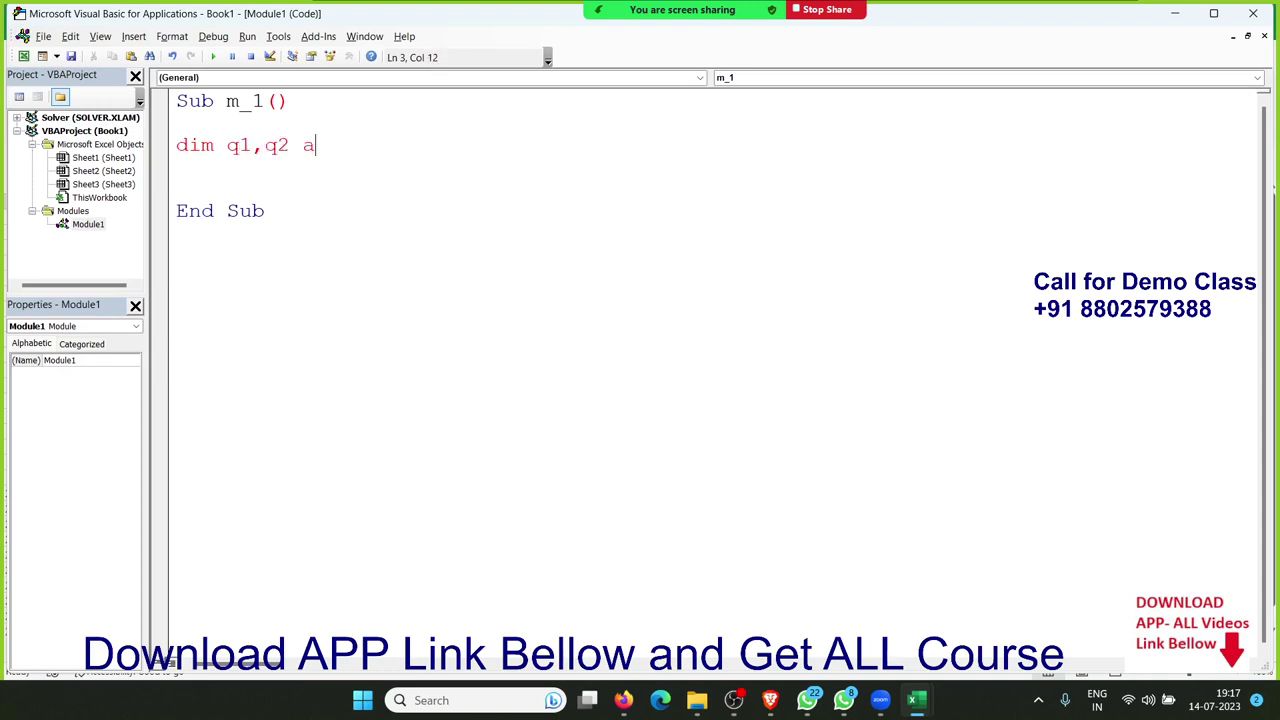
{"action": "type", "text": "s lo"}
{"action": "key", "text": "Tab"}
{"action": "key", "text": "Return"}
{"action": "key", "text": "Return"}
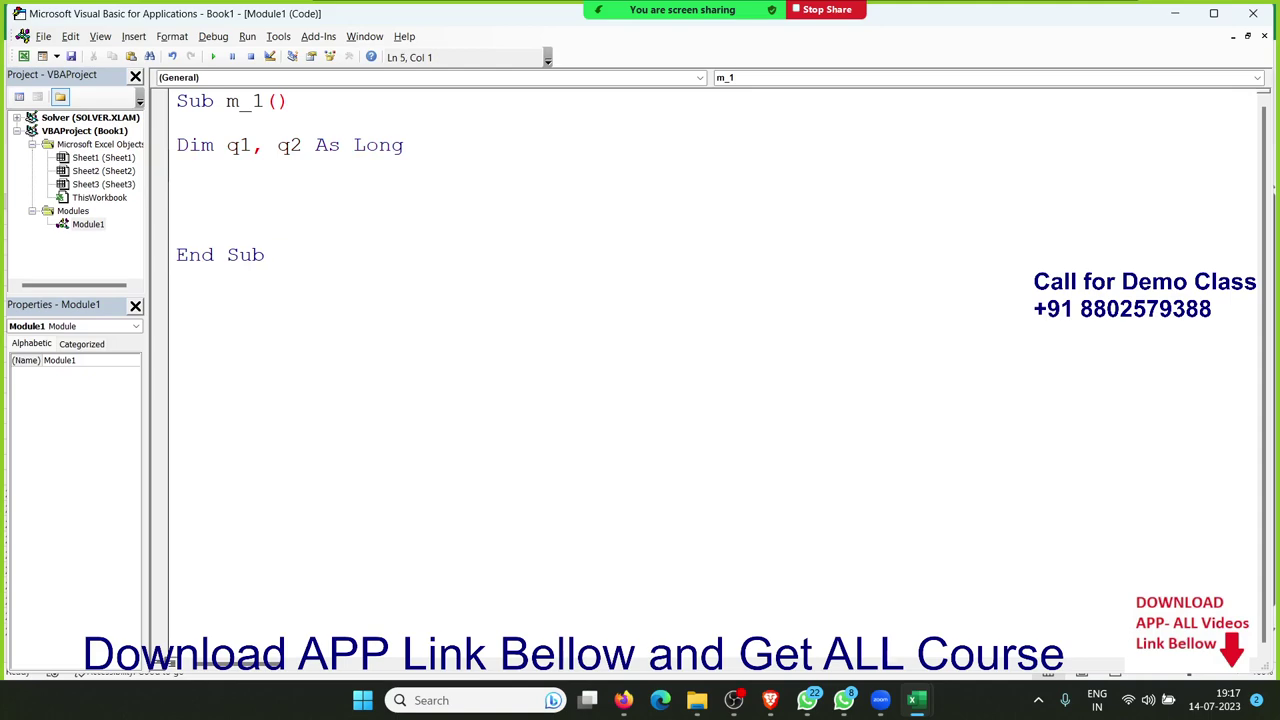
{"action": "key", "text": "alt+Tab"}
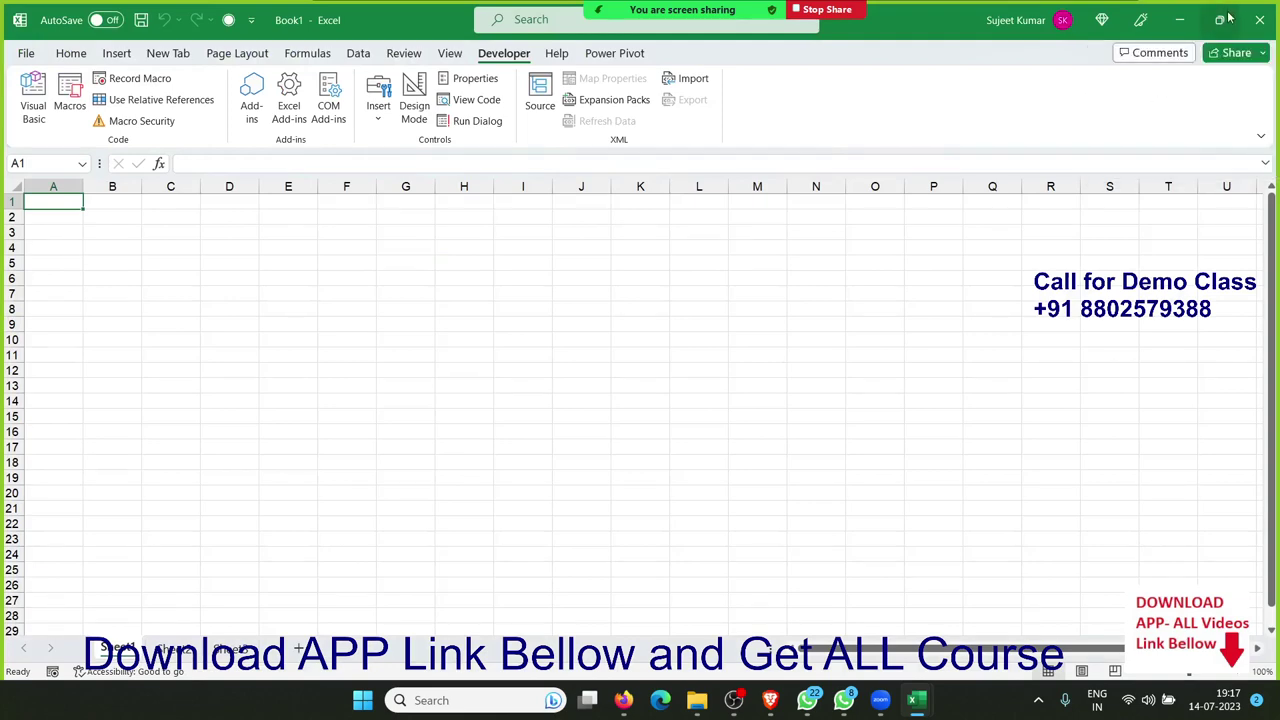
Snap Excel to the right half and the VBA editor to the left half
{"action": "mouse_move", "coordinate": [1228, 16]}
{"action": "left_click", "coordinate": [1157, 78]}
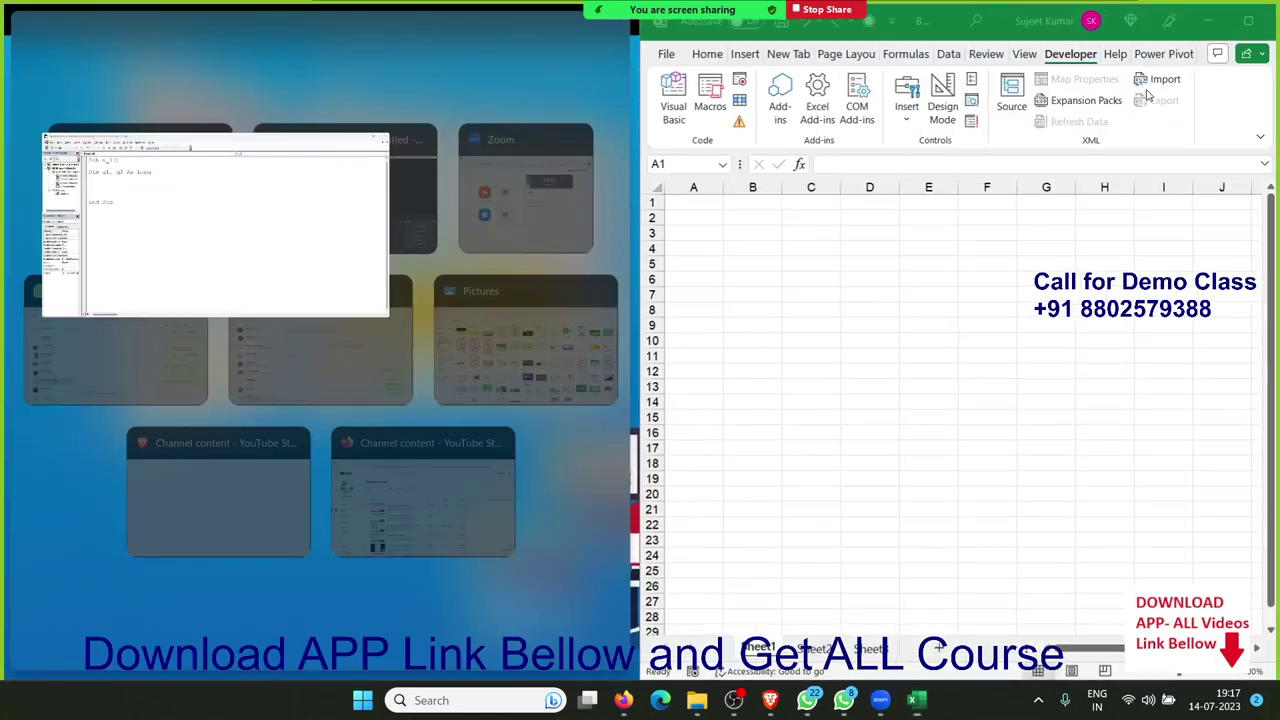
{"action": "left_click", "coordinate": [111, 223]}
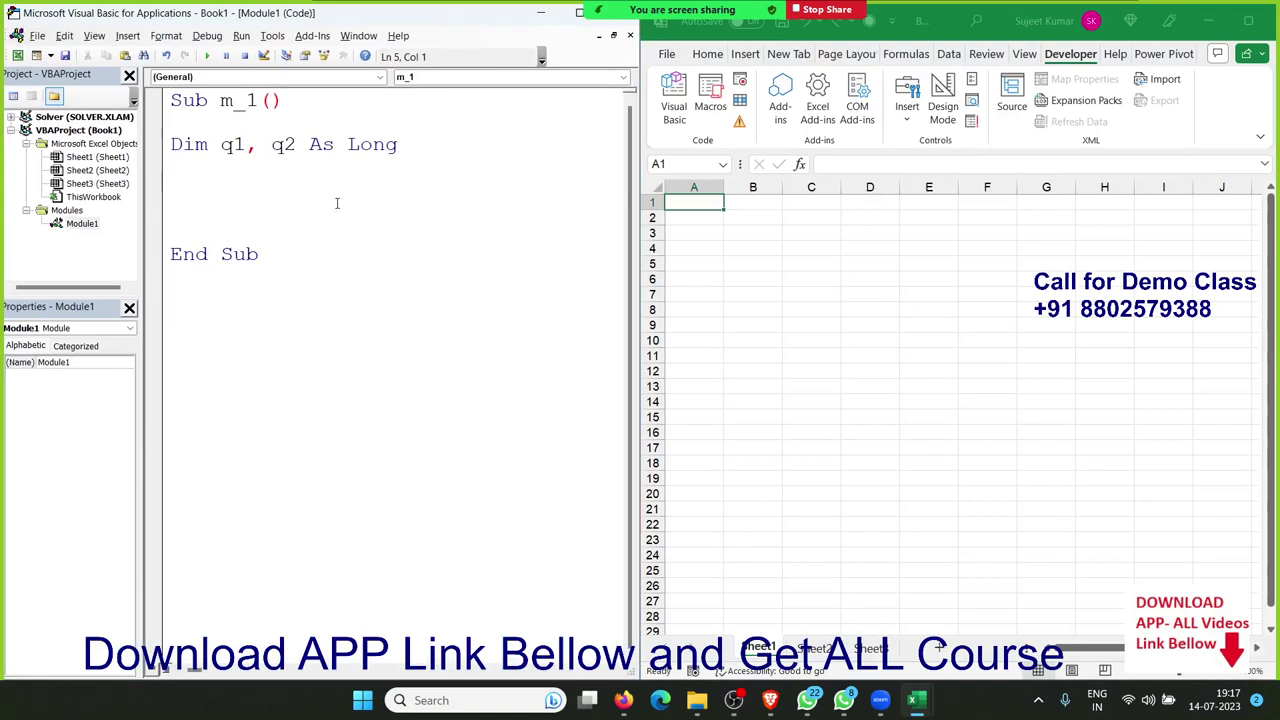
Enter headers Q1, Q2 in B2:C2 with 50 and 60 below, and Gr in D2
{"action": "left_click", "coordinate": [735, 216]}
{"action": "type", "text": "Q1"}
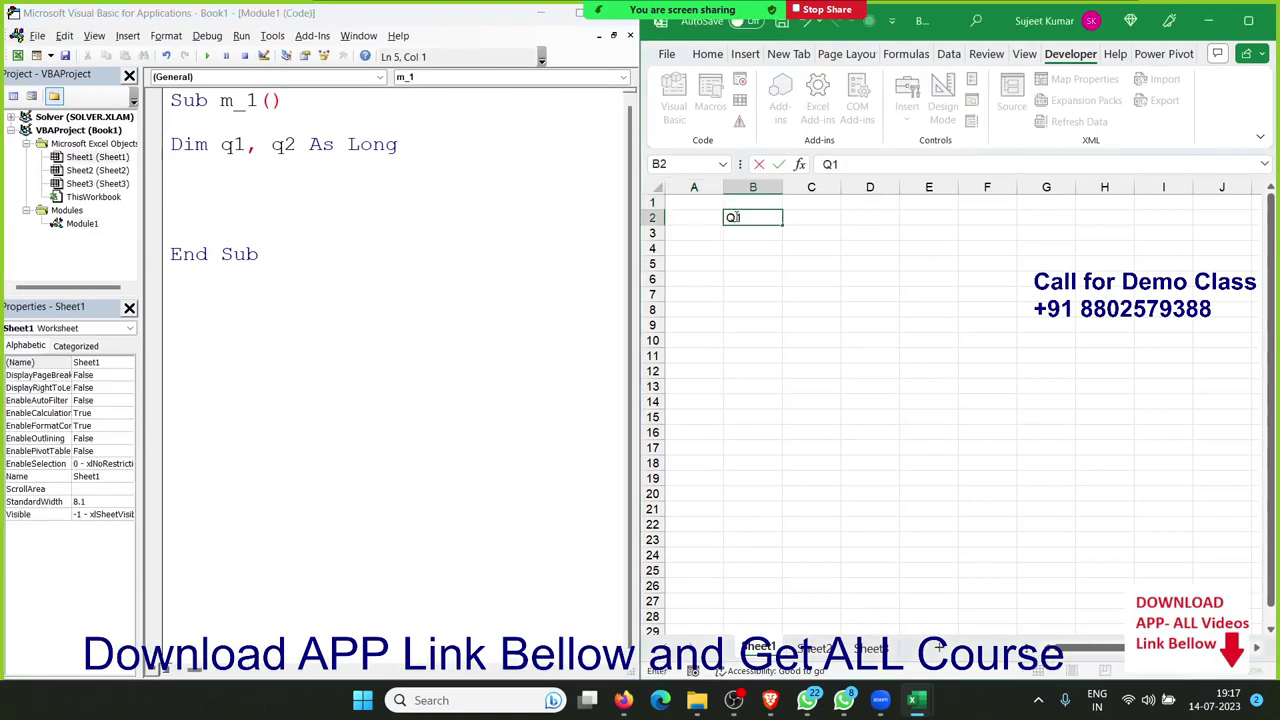
{"action": "key", "text": "Tab"}
{"action": "type", "text": "Q"}
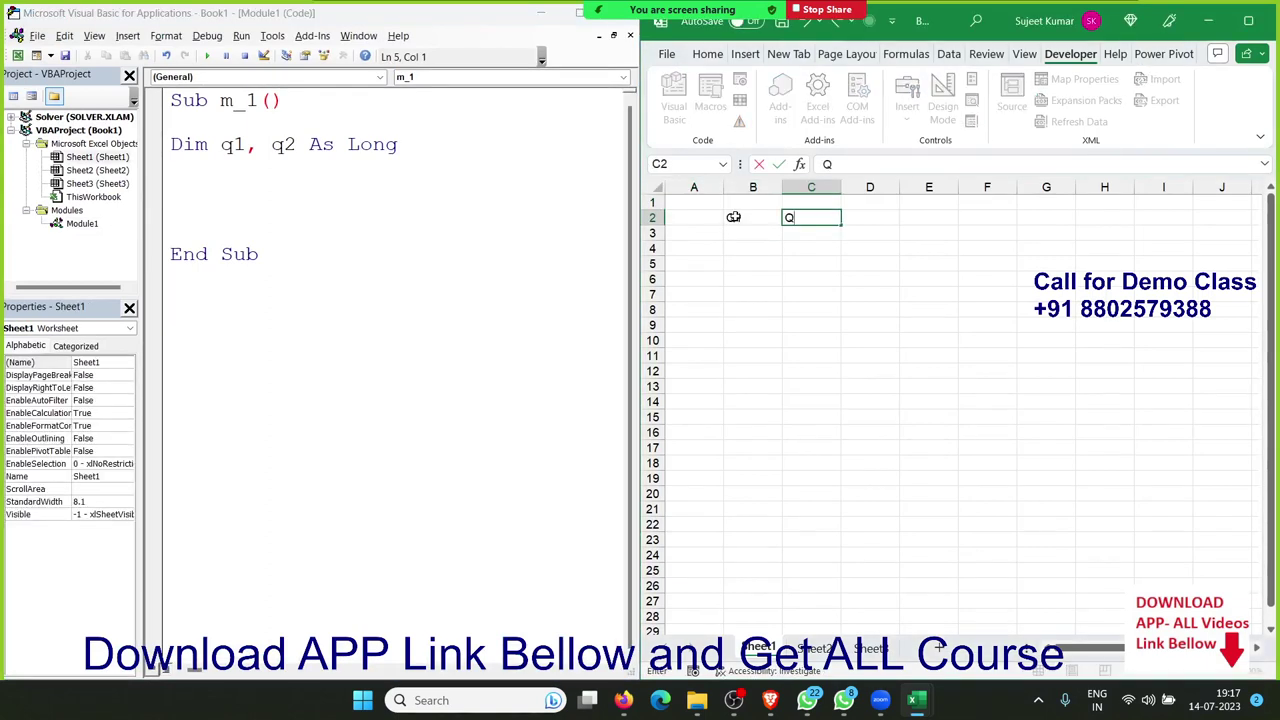
{"action": "type", "text": "2"}
{"action": "key", "text": "Return"}
{"action": "type", "text": "50"}
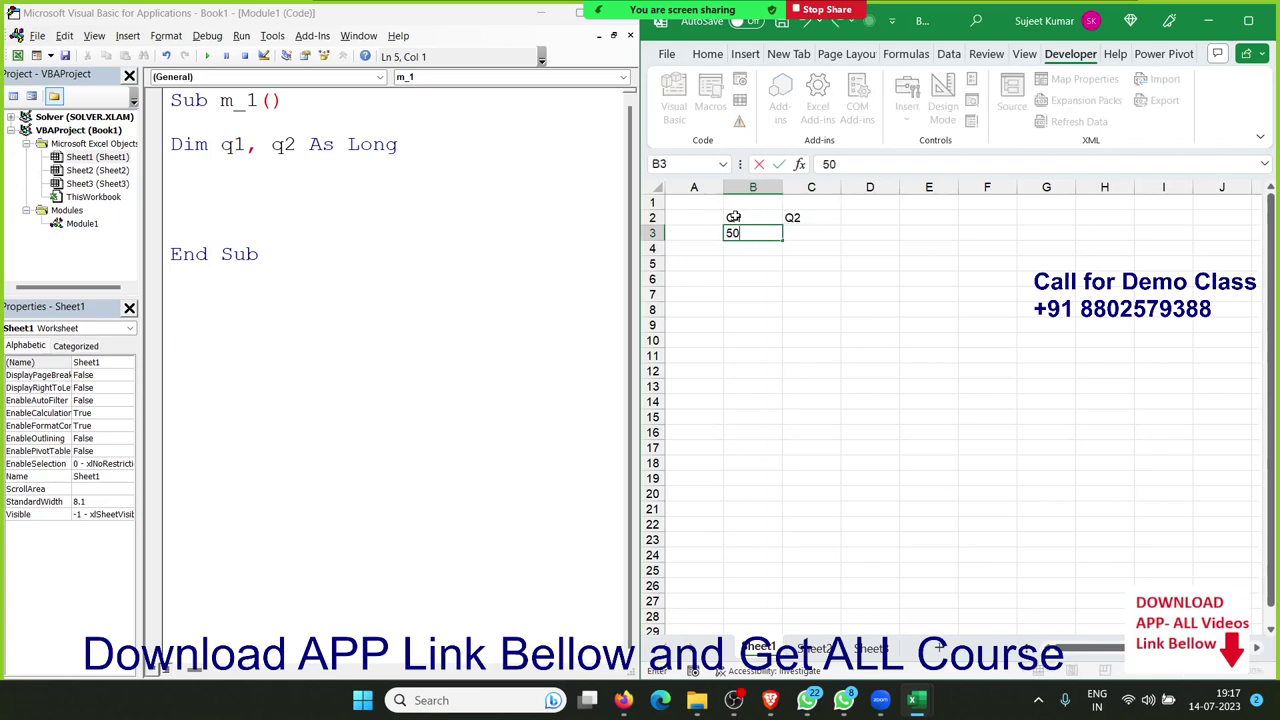
{"action": "key", "text": "Tab"}
{"action": "type", "text": "60"}
{"action": "key", "text": "Tab"}
{"action": "key", "text": "Up"}
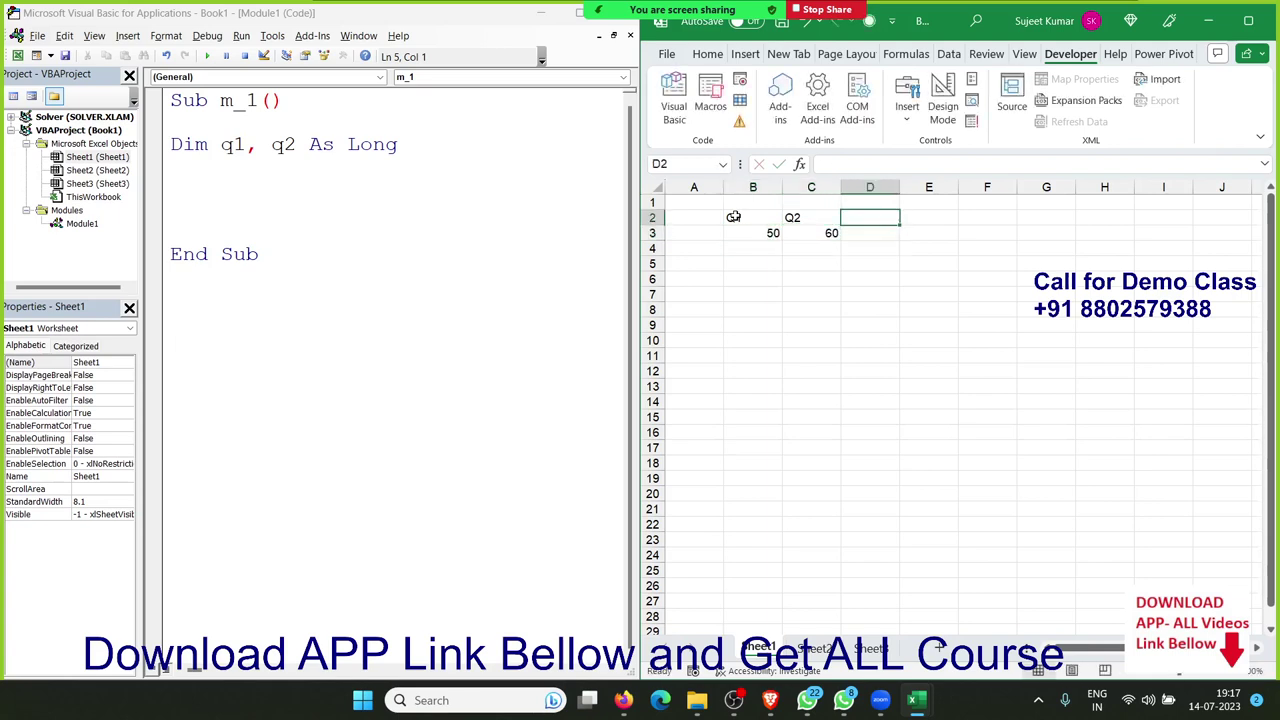
{"action": "type", "text": "Gr"}
{"action": "key", "text": "Return"}
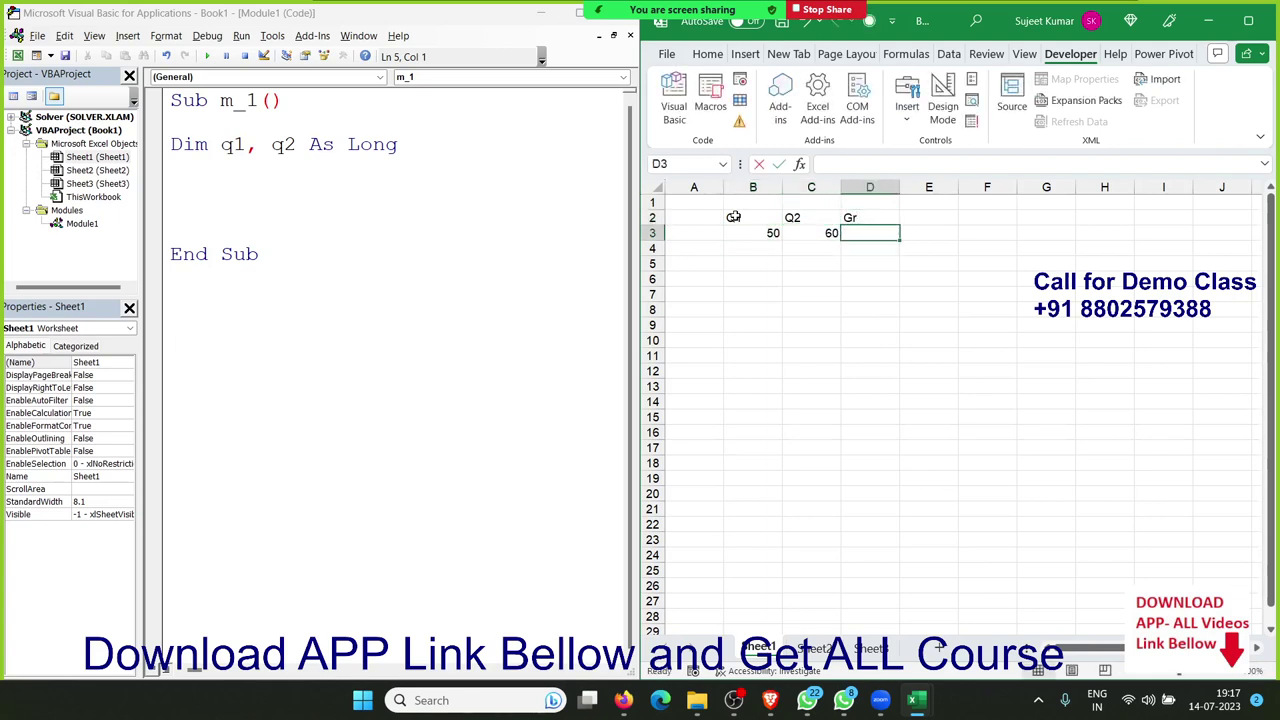
Test =(C3-B3)/B3 in D3 as a percentage (20%), then clear D3
{"action": "type", "text": "=("}
{"action": "key", "text": "Left"}
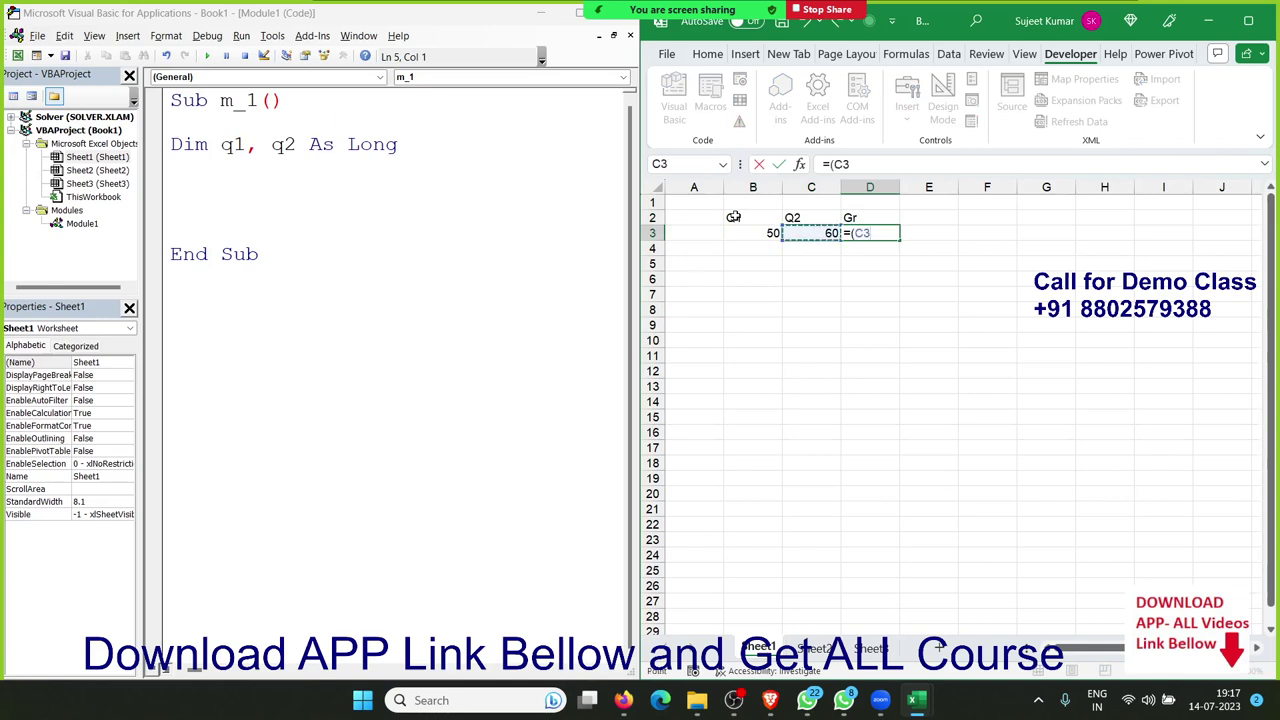
{"action": "type", "text": "-"}
{"action": "key", "text": "Left"}
{"action": "key", "text": "Left"}
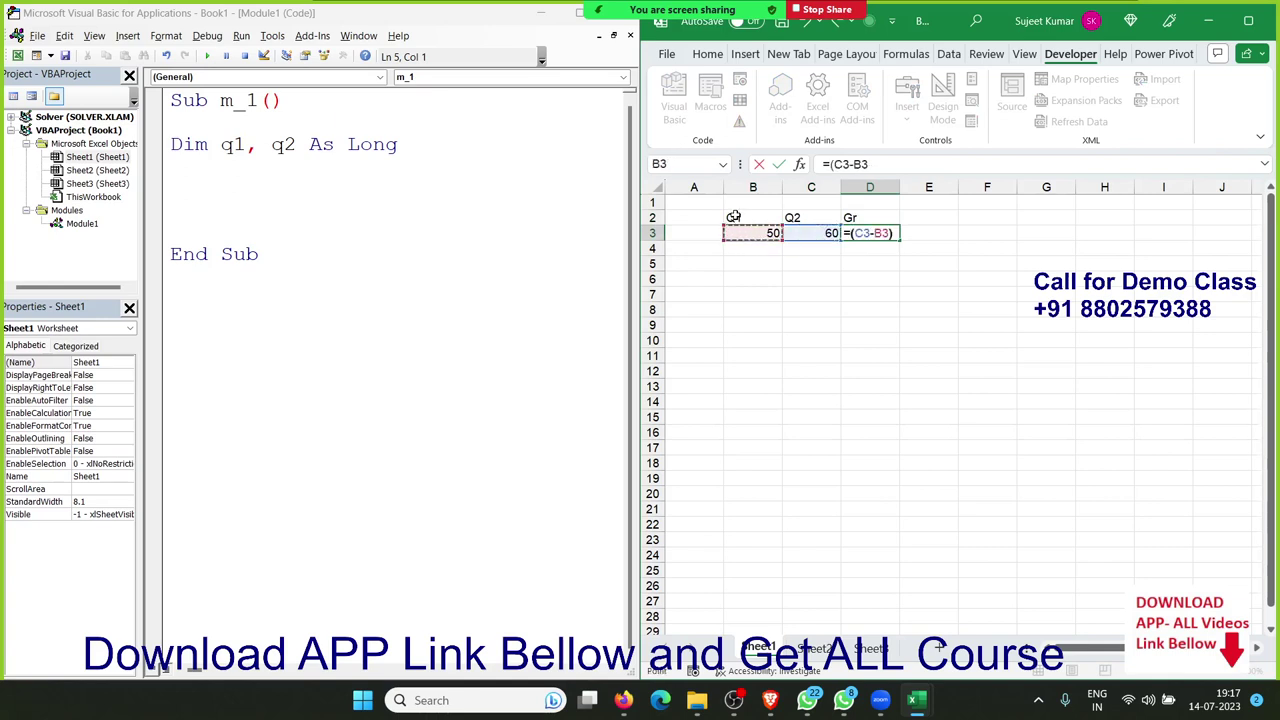
{"action": "type", "text": ")/"}
{"action": "key", "text": "Left"}
{"action": "key", "text": "Left"}
{"action": "key", "text": "ctrl+Return"}
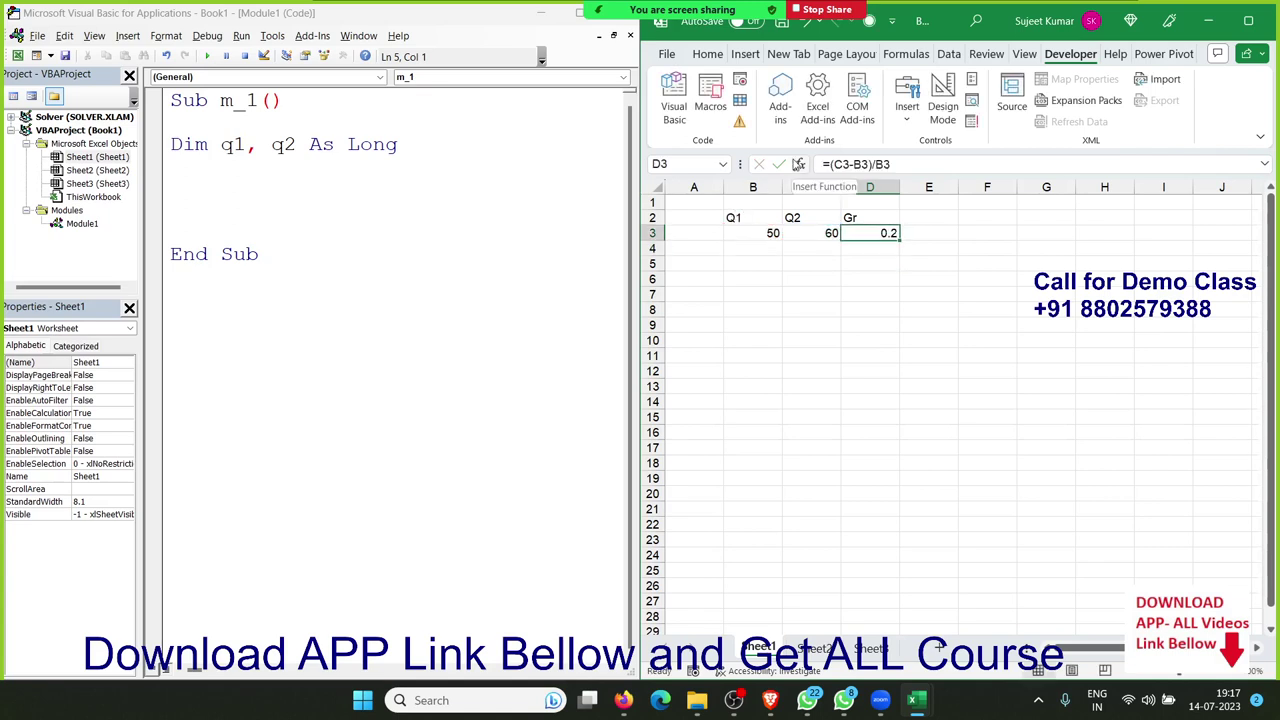
{"action": "key", "text": "ctrl+shift+5"}
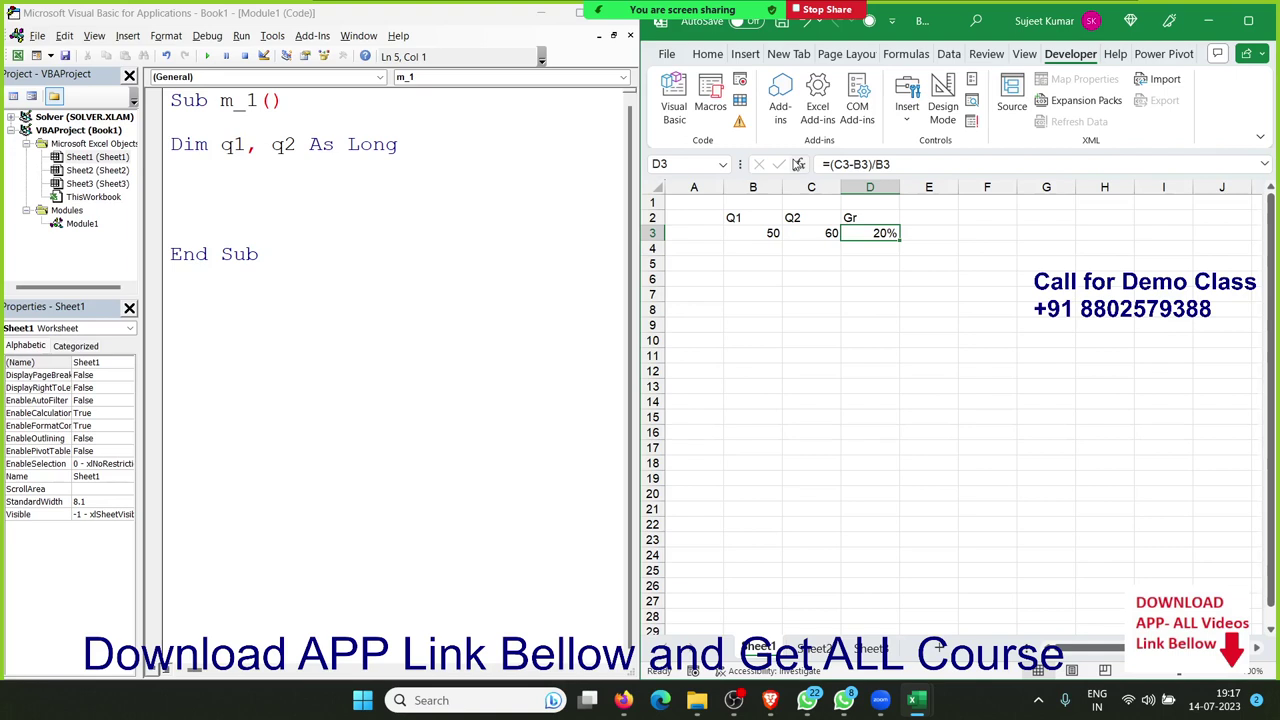
{"action": "key", "text": "Return"}
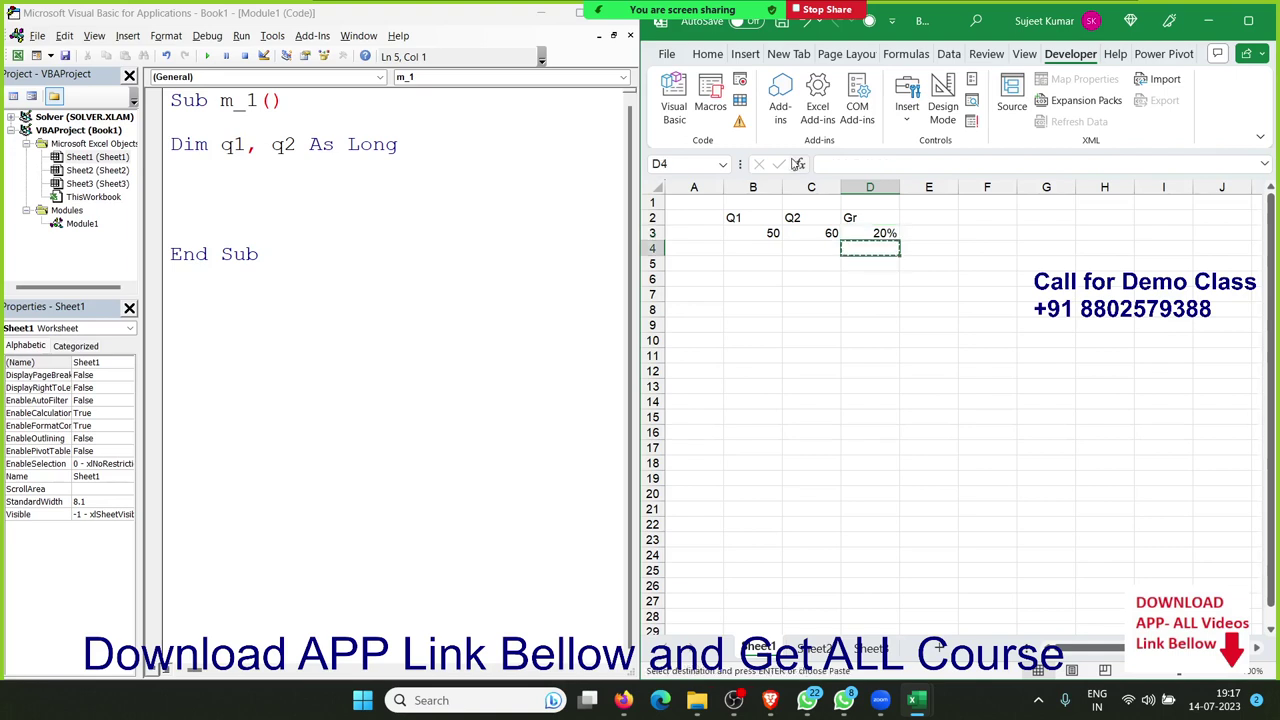
{"action": "key", "text": "Up"}
{"action": "key", "text": "Delete"}
Add q1 = Range("B3").Value and q = Range("C3").Value lines to m_1
{"action": "left_click", "coordinate": [315, 193]}
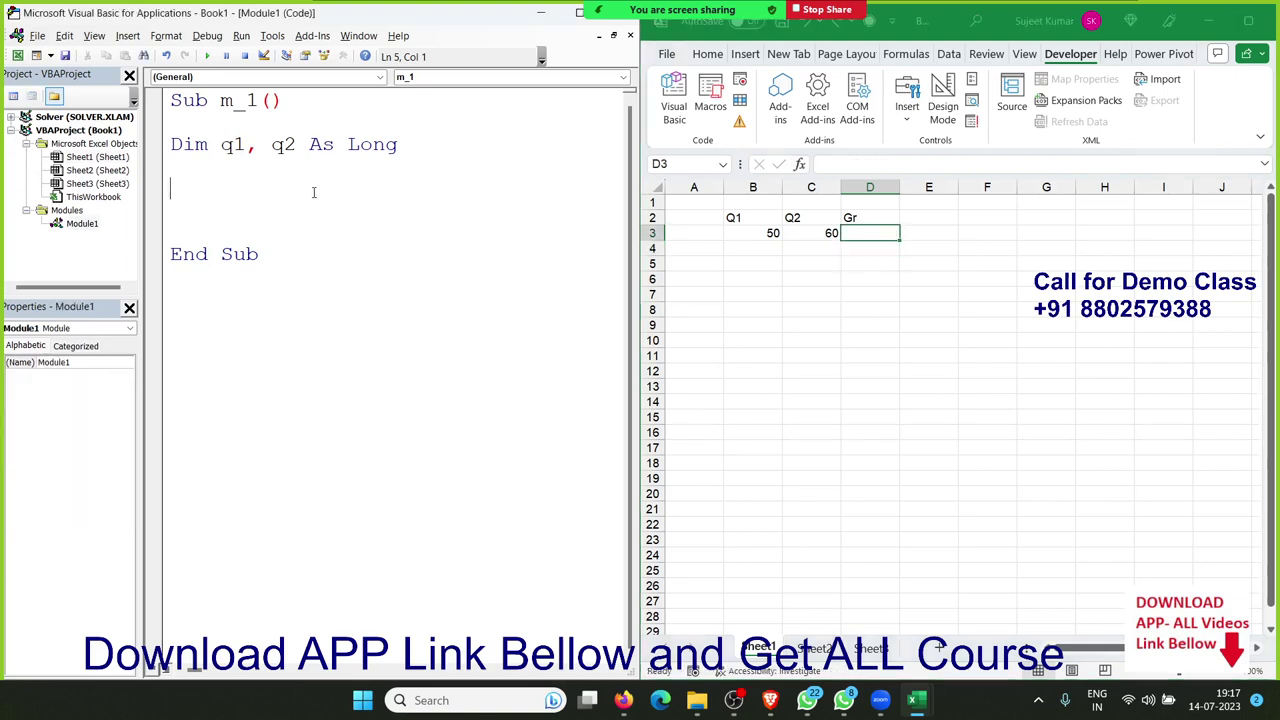
{"action": "key", "text": "Return"}
{"action": "key", "text": "Up"}
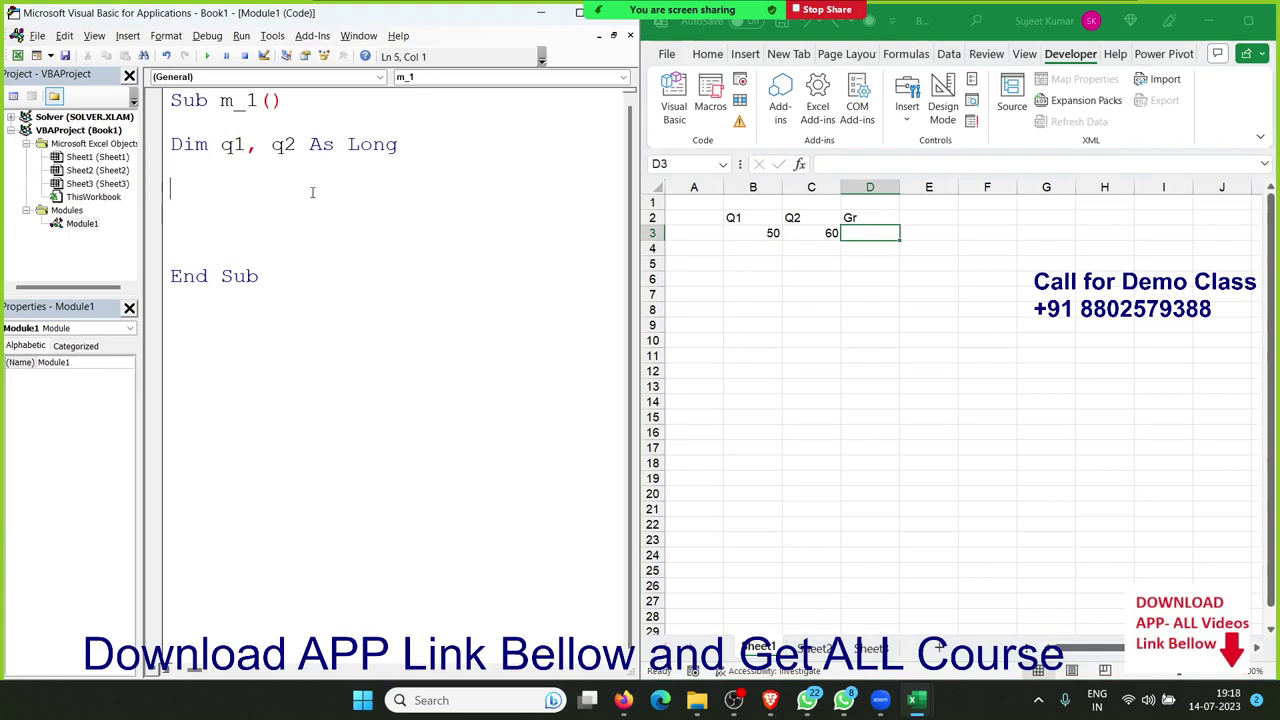
{"action": "type", "text": "q1="}
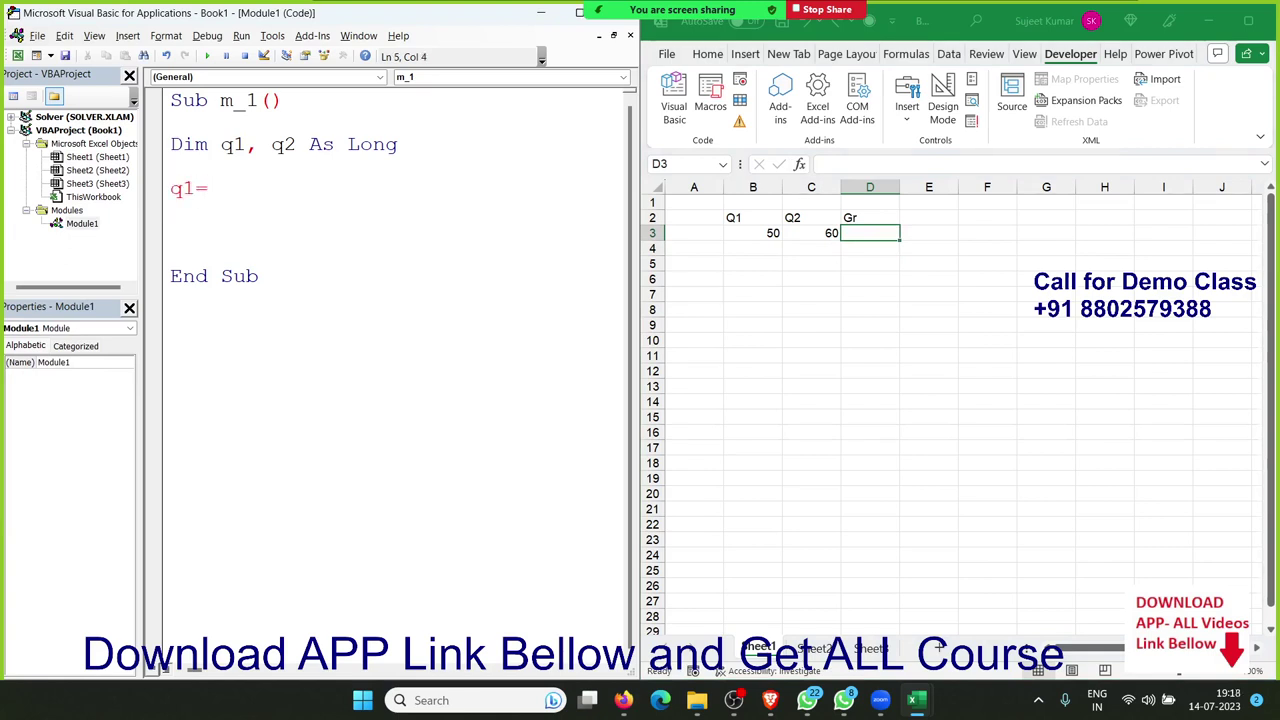
{"action": "type", "text": "r"}
{"action": "type", "text": "ange("}
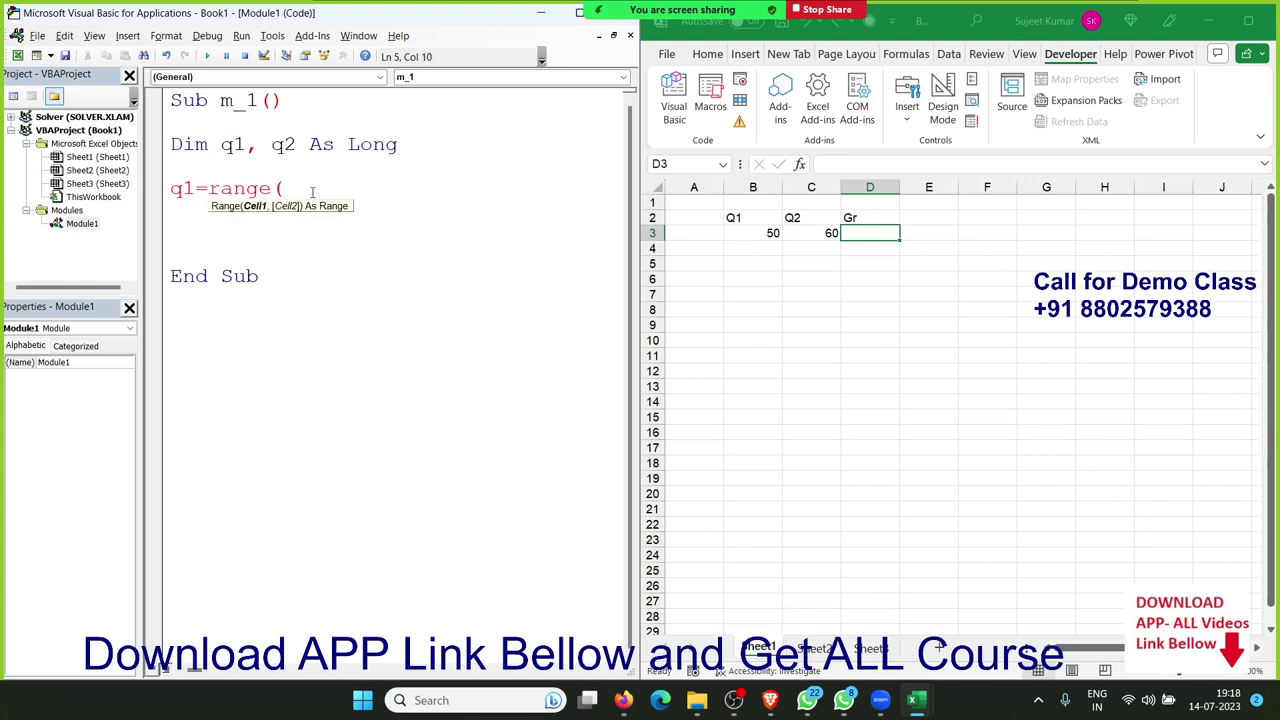
{"action": "type", "text": "\"B3\")"}
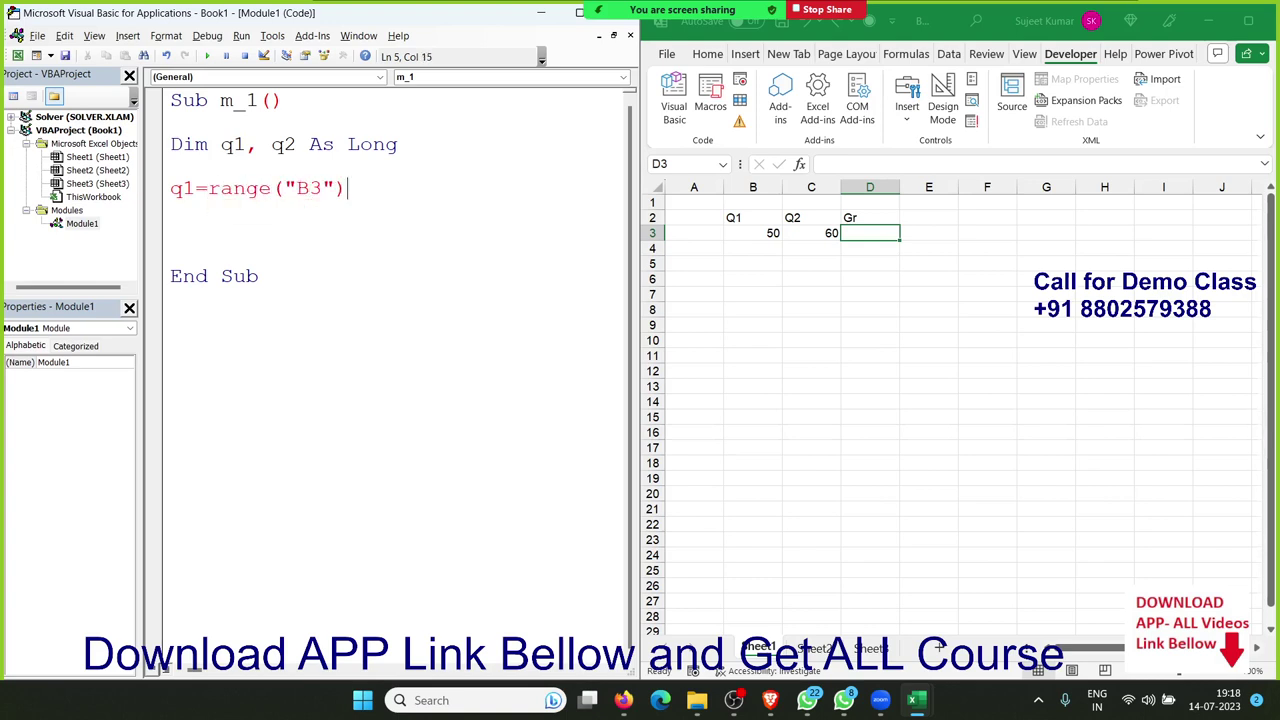
{"action": "type", "text": ".v"}
{"action": "key", "text": "Return"}
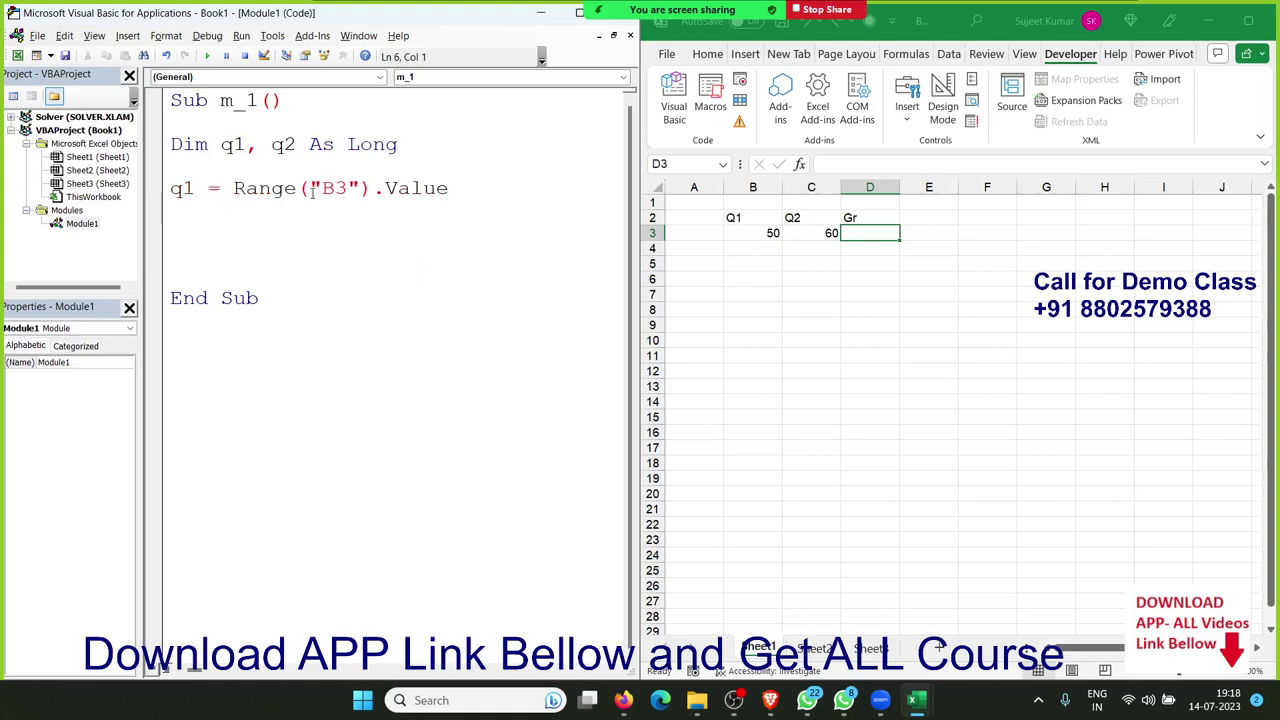
{"action": "type", "text": "q=ran"}
{"action": "type", "text": "ge(\""}
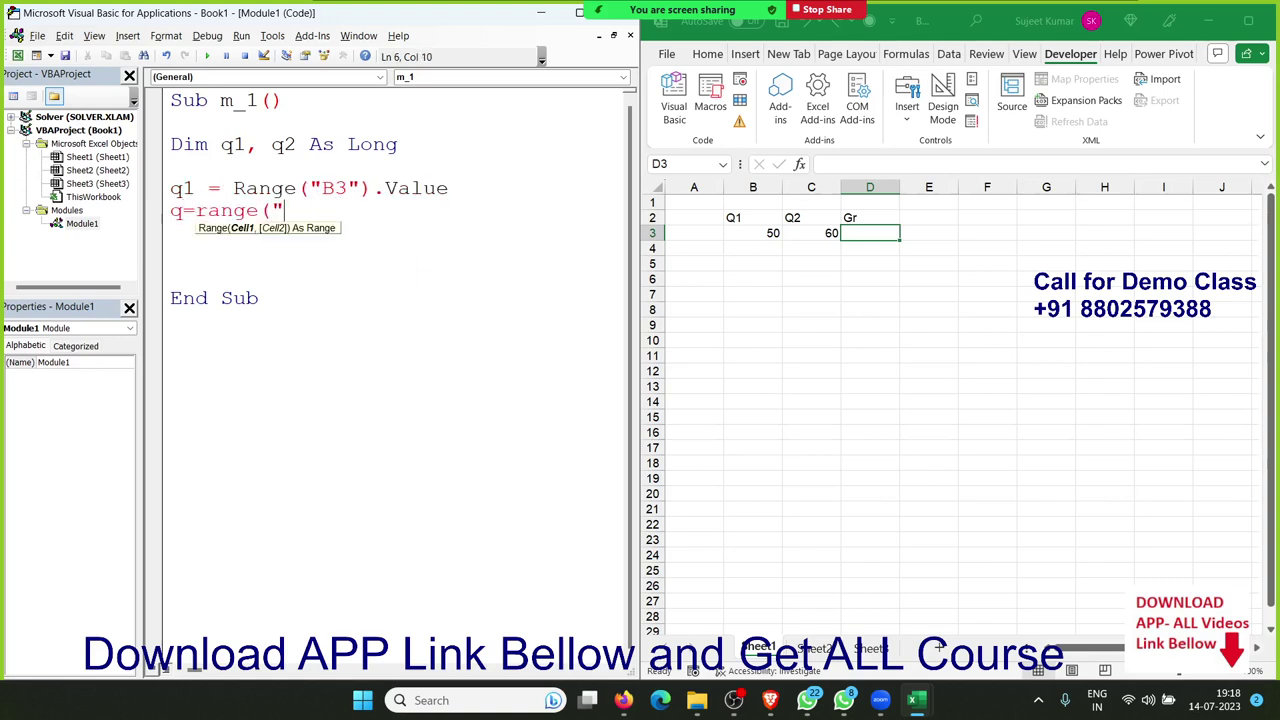
{"action": "type", "text": "V3"}
{"action": "key", "text": "BackSpace"}
{"action": "key", "text": "BackSpace"}
{"action": "type", "text": "C3\""}
{"action": "type", "text": ").v"}
{"action": "key", "text": "Down"}
{"action": "key", "text": "Tab"}
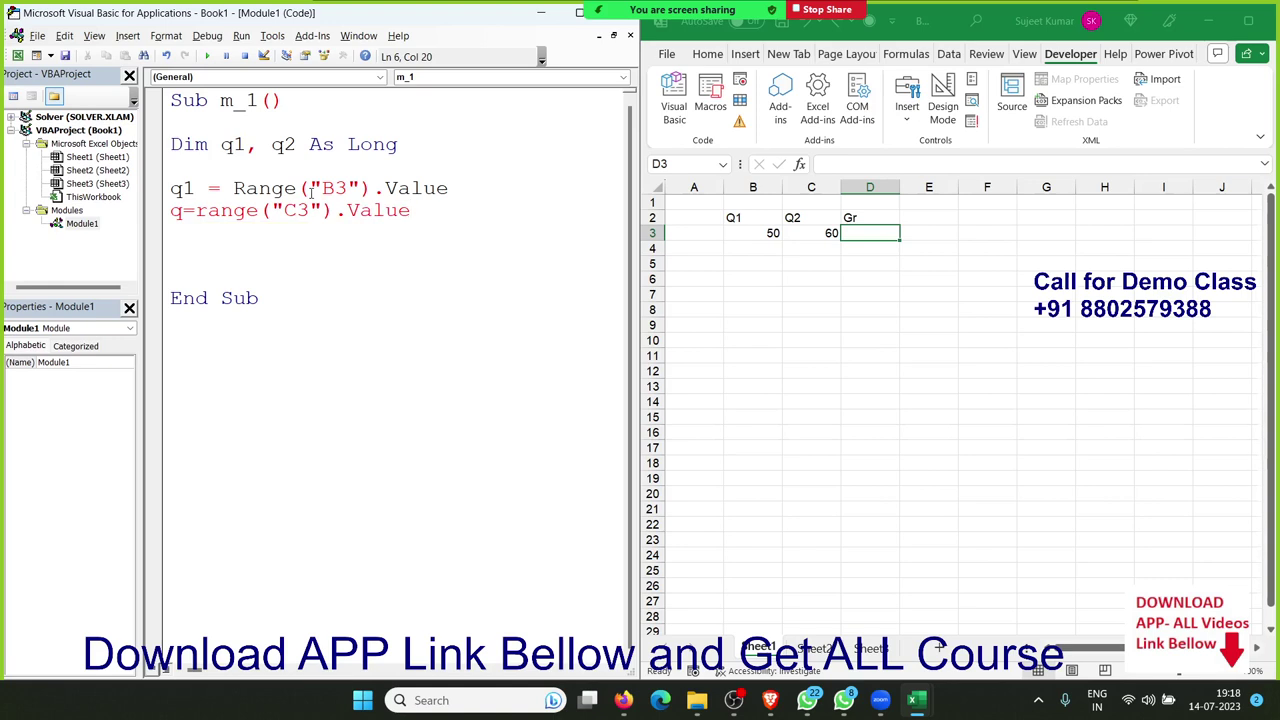
{"action": "key", "text": "Return"}
{"action": "key", "text": "Return"}
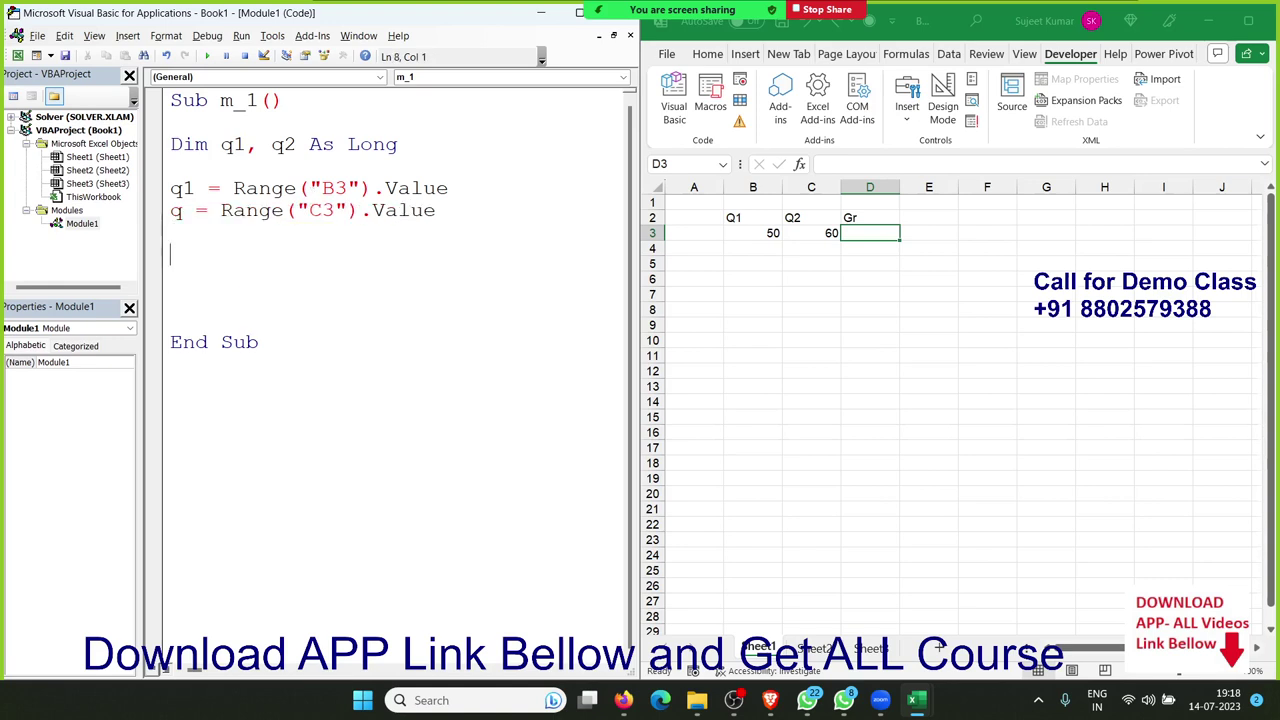
{"action": "key", "text": "Up"}
{"action": "key", "text": "Up"}
{"action": "key", "text": "Up"}
{"action": "key", "text": "Up"}
{"action": "key", "text": "Return"}
{"action": "key", "text": "Up"}
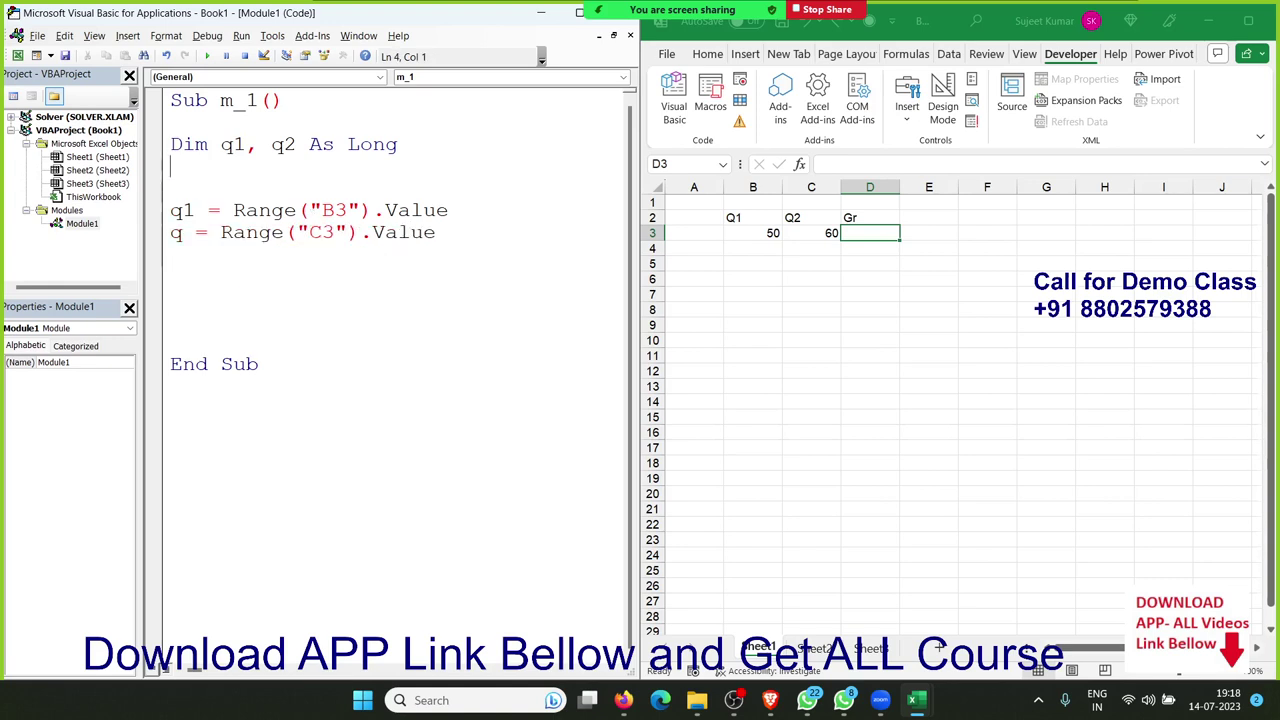
Declare Dim r As Double and begin an r= line below the assignments
{"action": "type", "text": "dim "}
{"action": "type", "text": "r as "}
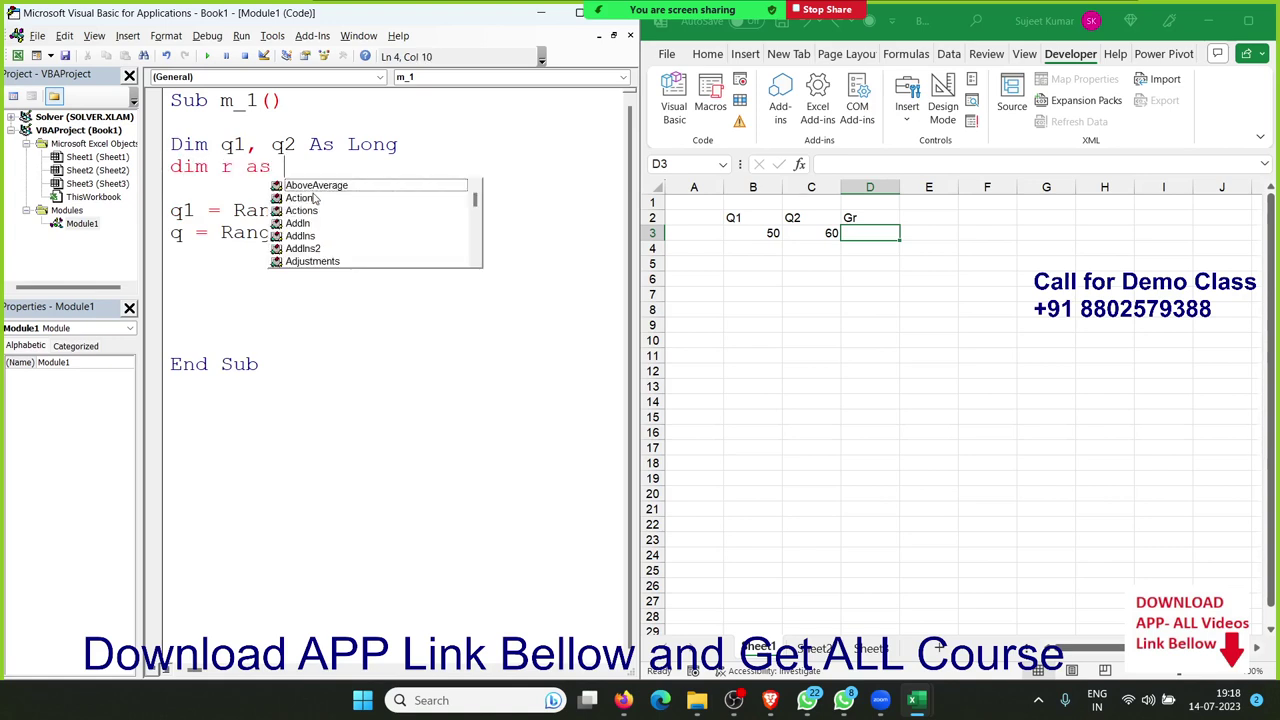
{"action": "type", "text": "dou"}
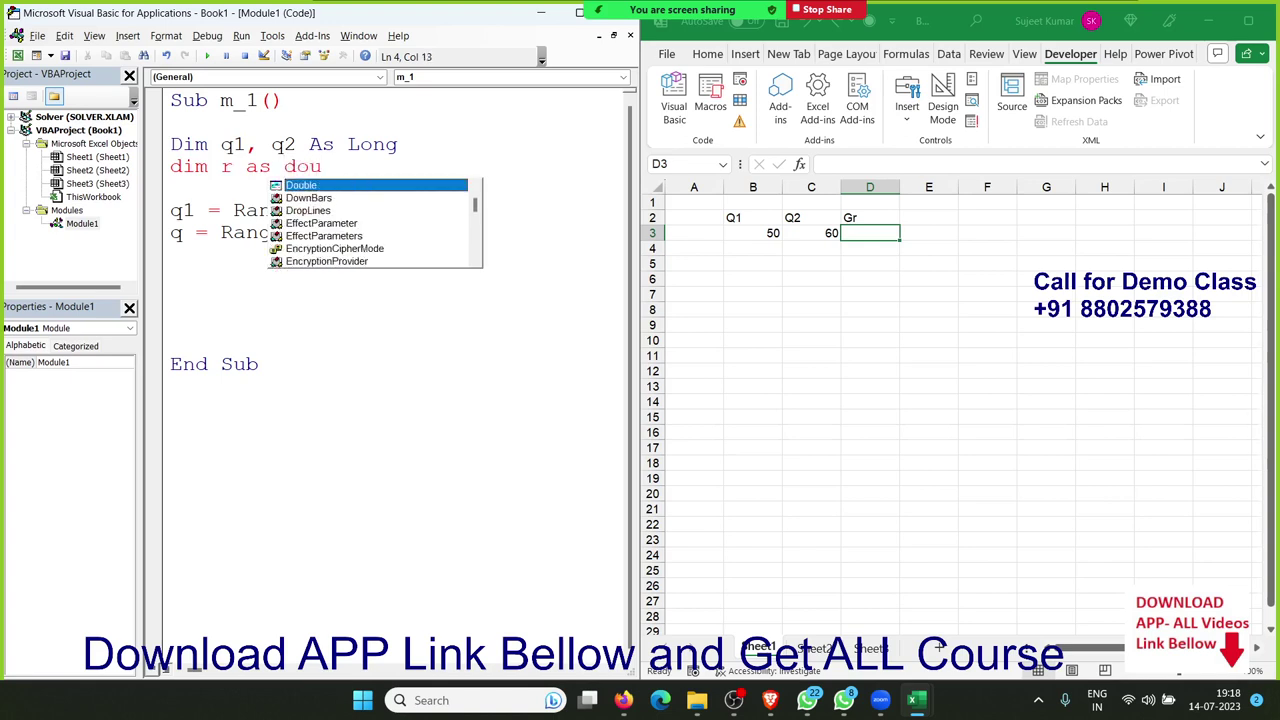
{"action": "key", "text": "Tab"}
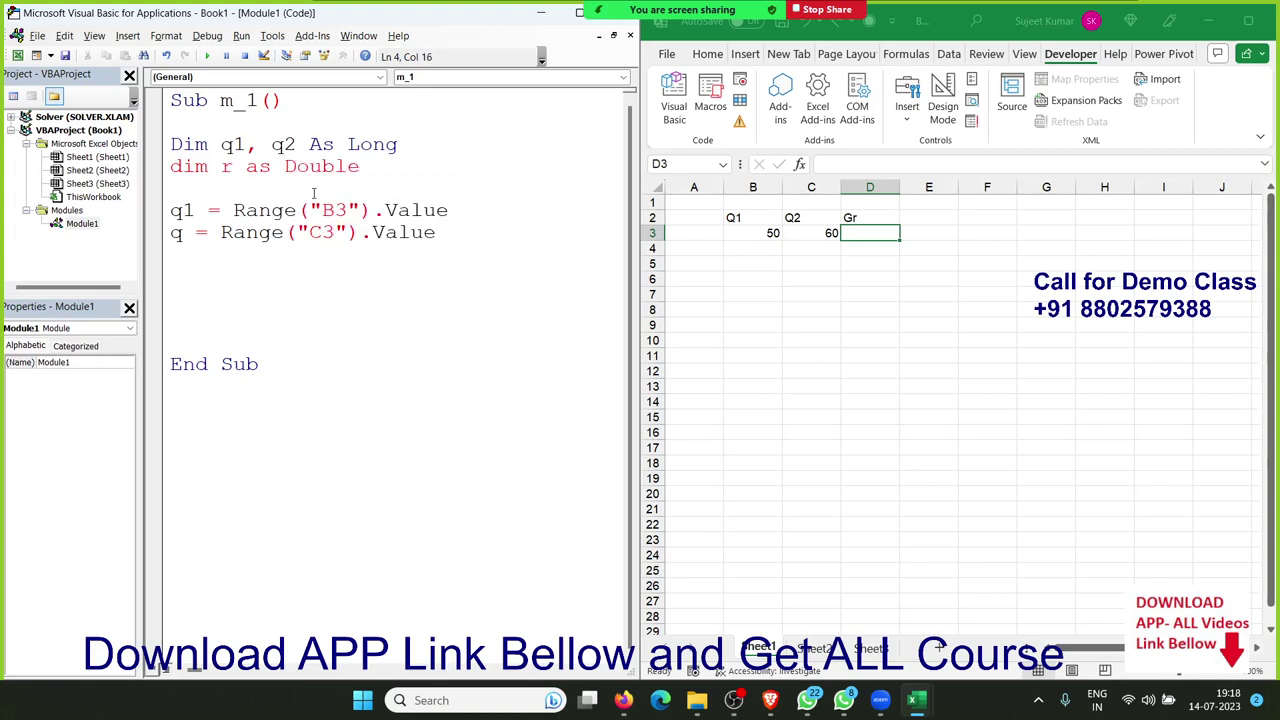
{"action": "key", "text": "Down"}
{"action": "key", "text": "Down"}
{"action": "key", "text": "Down"}
{"action": "key", "text": "Down"}
{"action": "type", "text": "r="}
Dismiss the compile error and rename the C3 variable from q to q2
{"action": "left_click", "coordinate": [313, 193]}
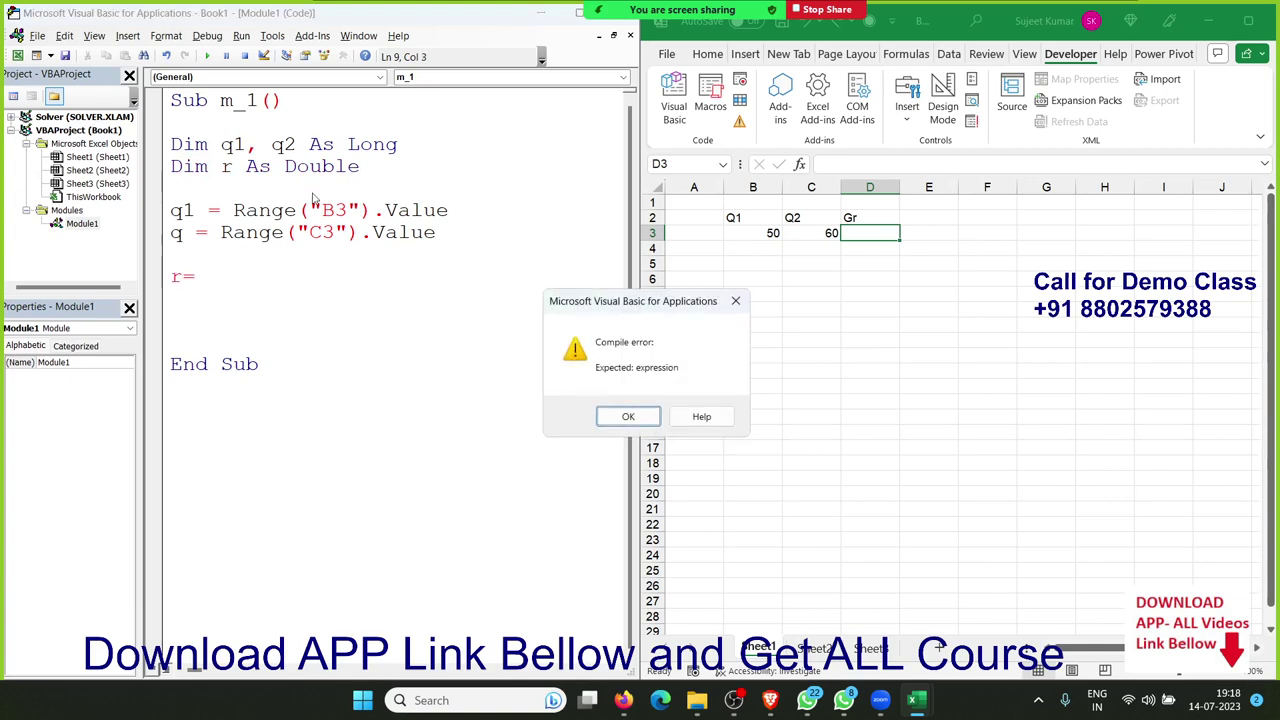
{"action": "key", "text": "Return"}
{"action": "key", "text": "Up"}
{"action": "key", "text": "Up"}
{"action": "key", "text": "Right"}
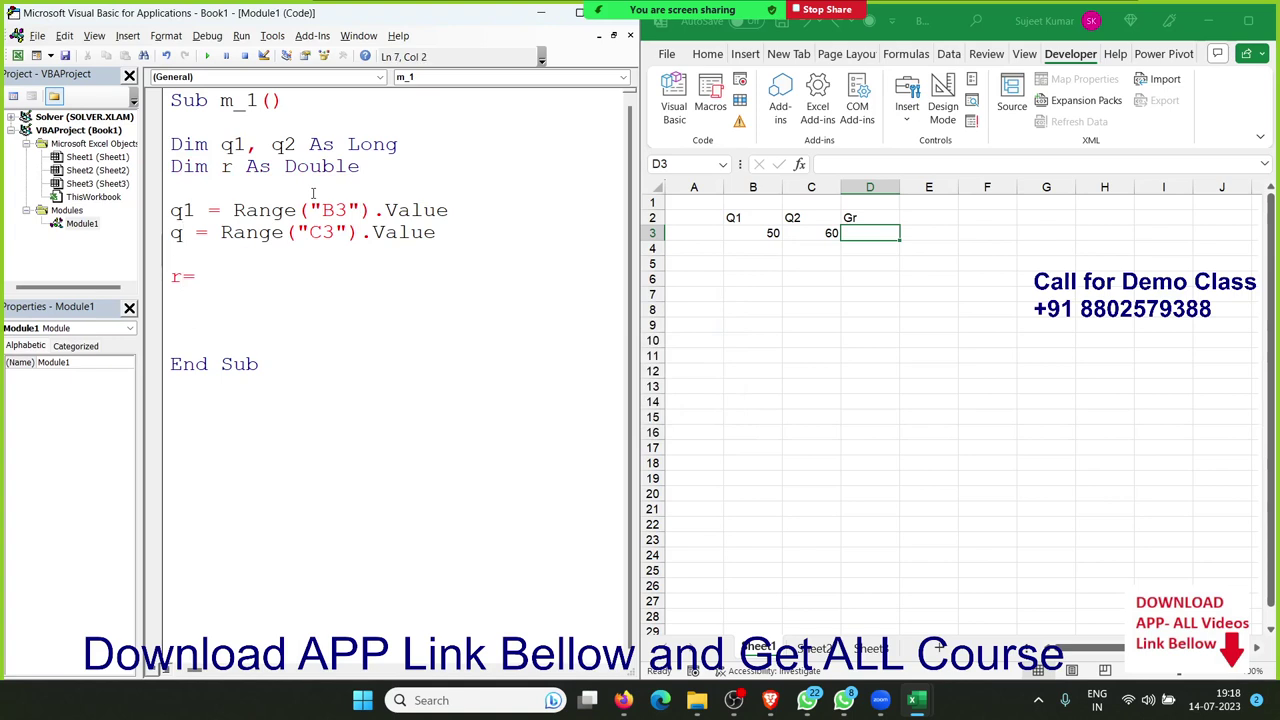
{"action": "type", "text": "2"}
Complete the line r = (q2 = q1) / q1 and begin a Range("D3") line below
{"action": "key", "text": "Down"}
{"action": "key", "text": "Down"}
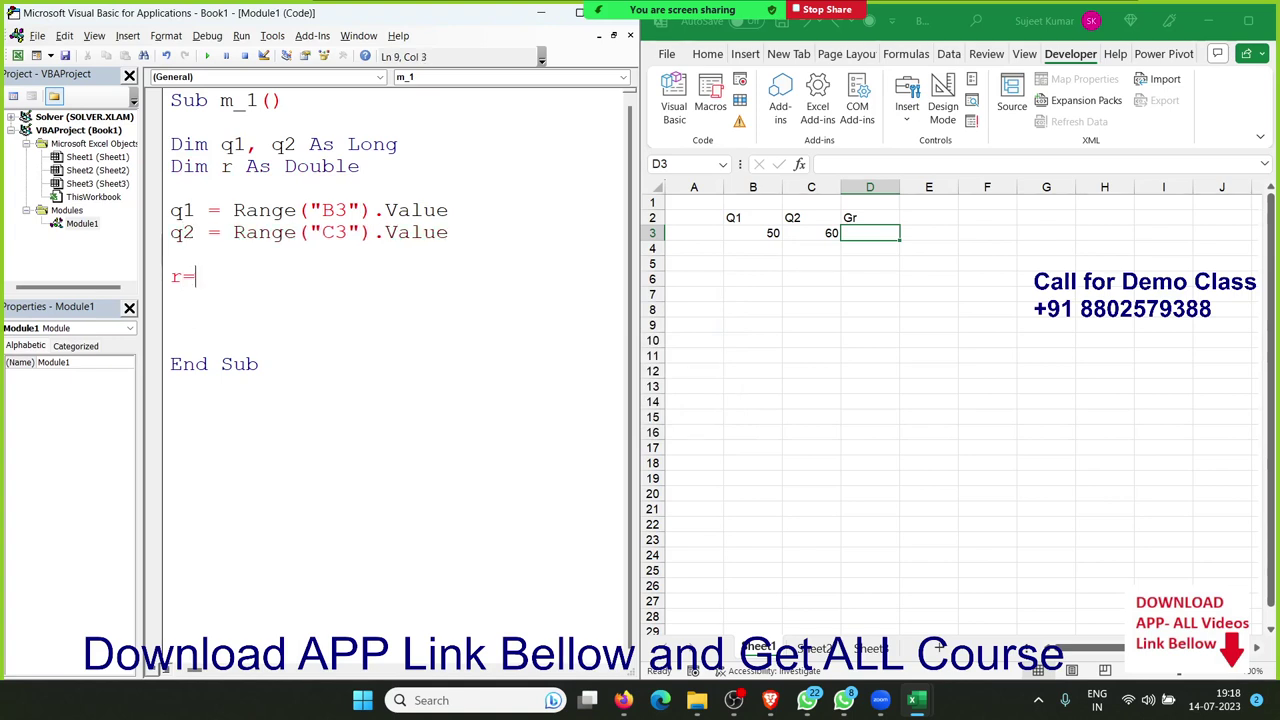
{"action": "type", "text": "("}
{"action": "type", "text": "Q"}
{"action": "key", "text": "BackSpace"}
{"action": "type", "text": "q2"}
{"action": "type", "text": "=Q"}
{"action": "type", "text": "1)"}
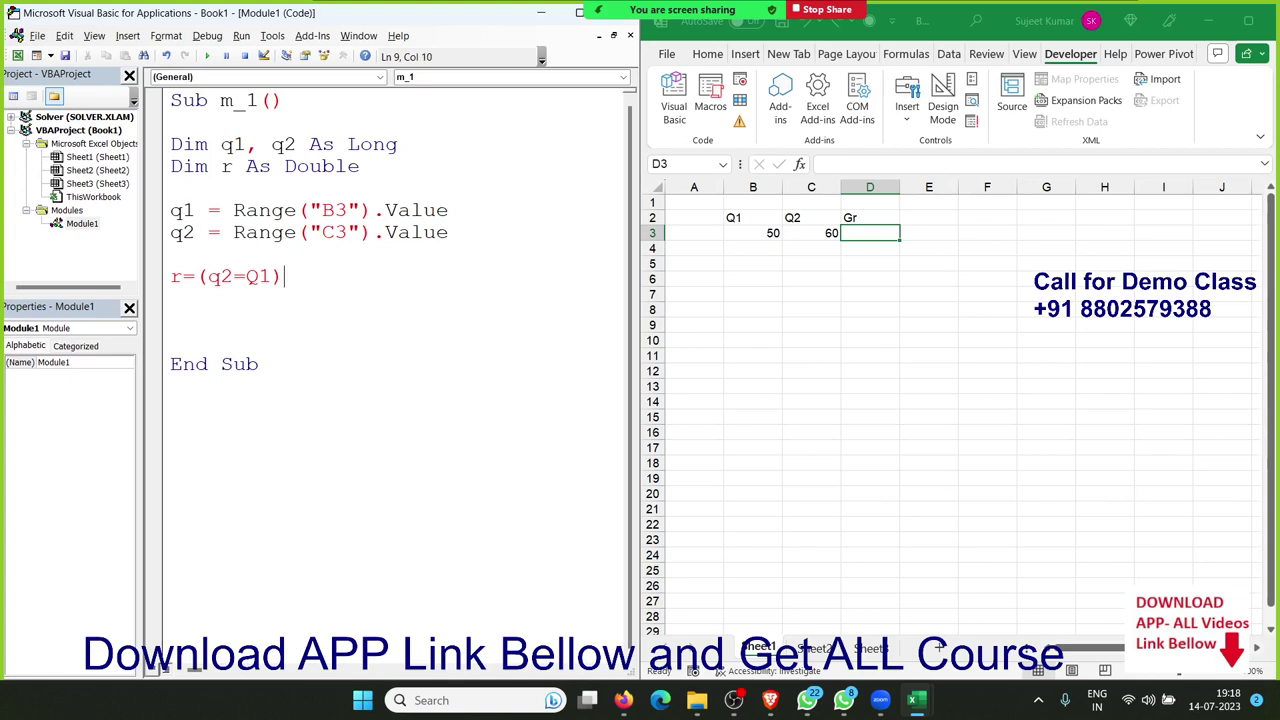
{"action": "type", "text": "/q1"}
{"action": "key", "text": "Return"}
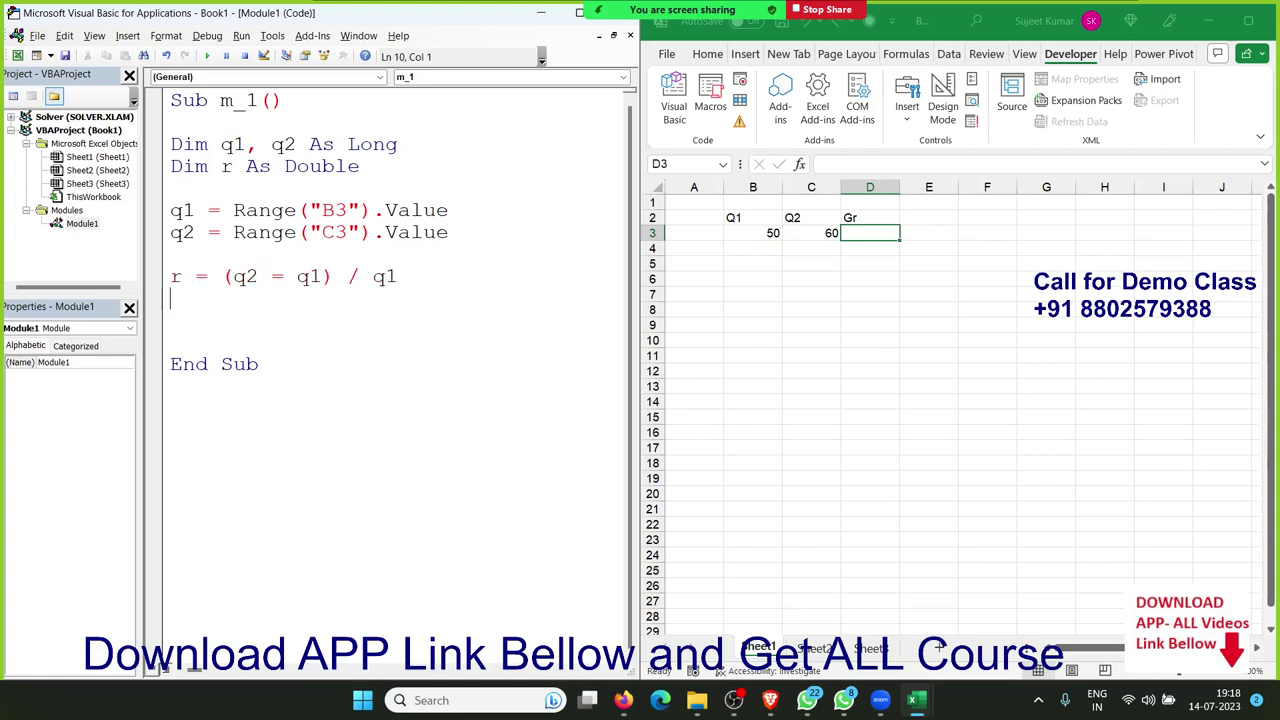
{"action": "key", "text": "Return"}
{"action": "key", "text": "Return"}
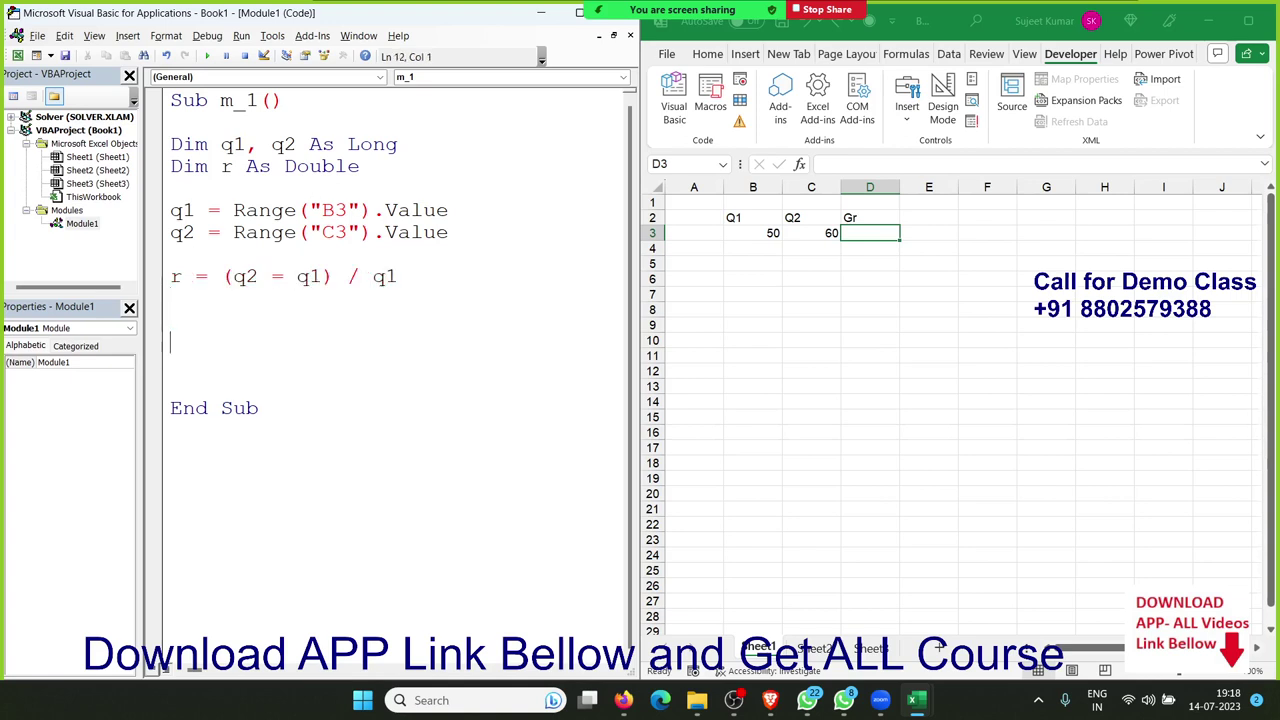
{"action": "type", "text": "range"}
{"action": "type", "text": "(\""}
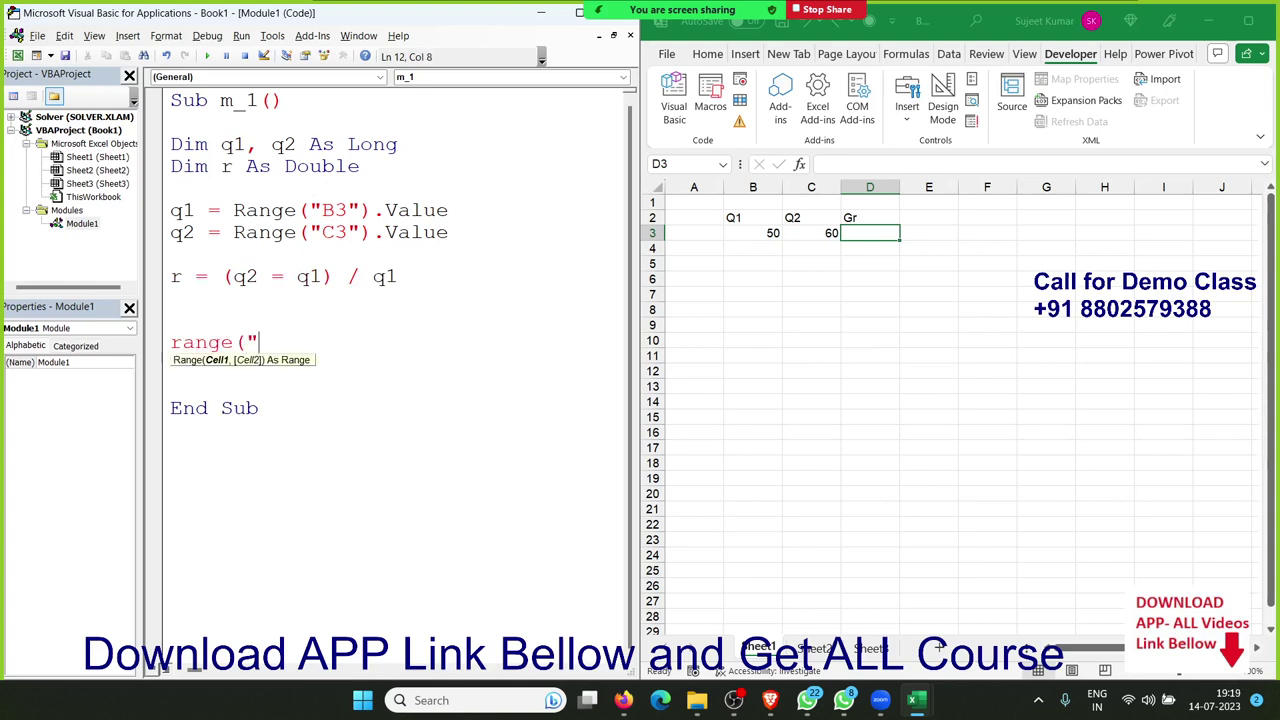
{"action": "type", "text": "D3\")."}
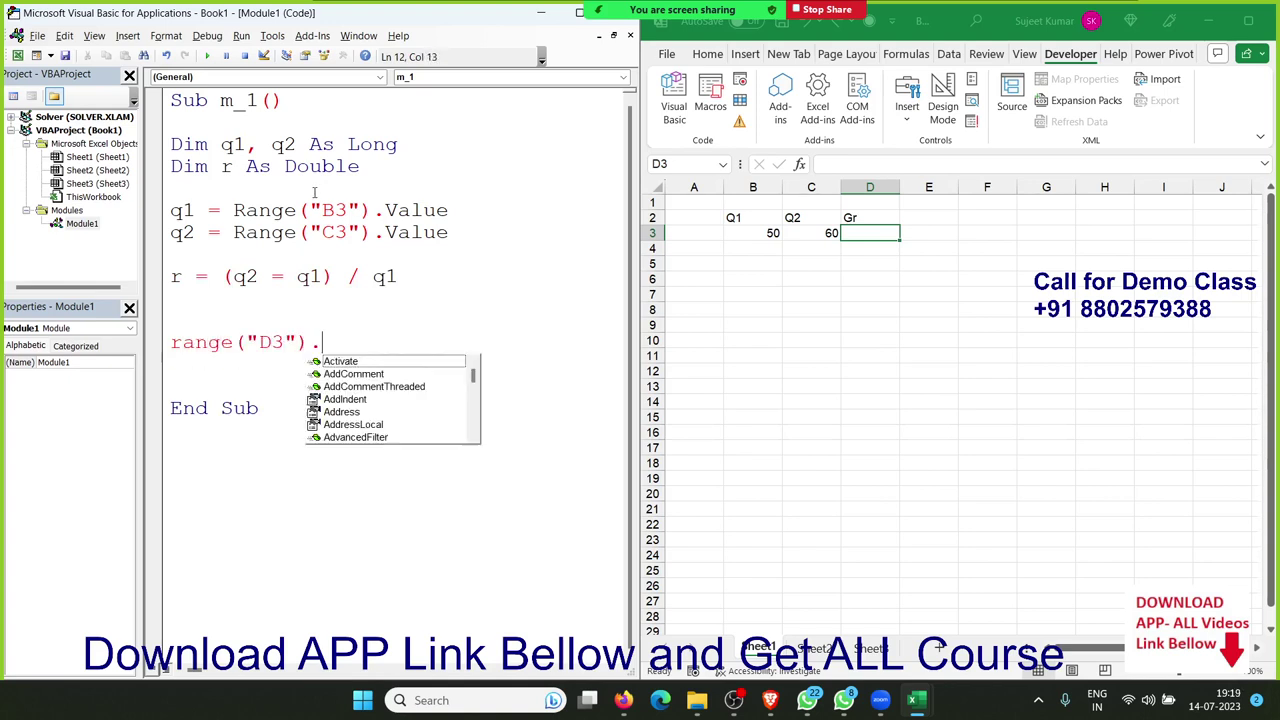
{"action": "type", "text": "v"}
Finish Range("D3").Value = r, fix the property error, and run m_1, putting 0 in D3
{"action": "key", "text": "Tab"}
{"action": "key", "text": "Return"}
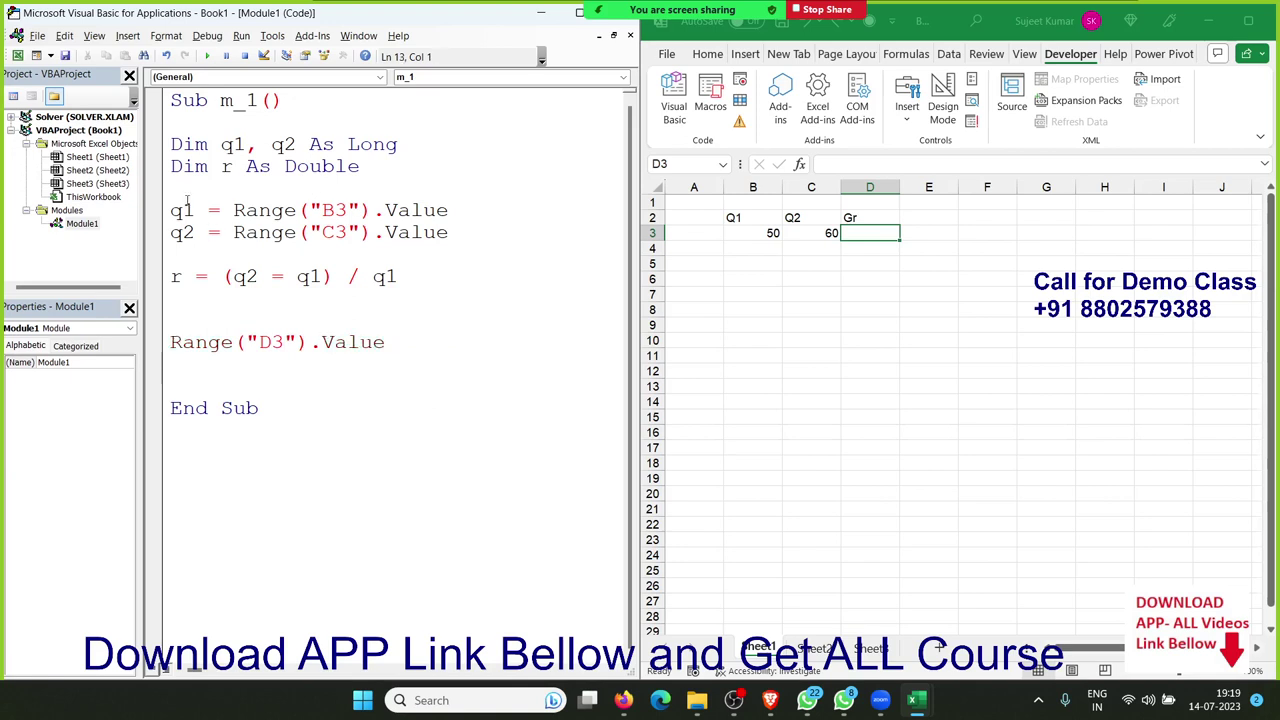
{"action": "left_click", "coordinate": [208, 57]}
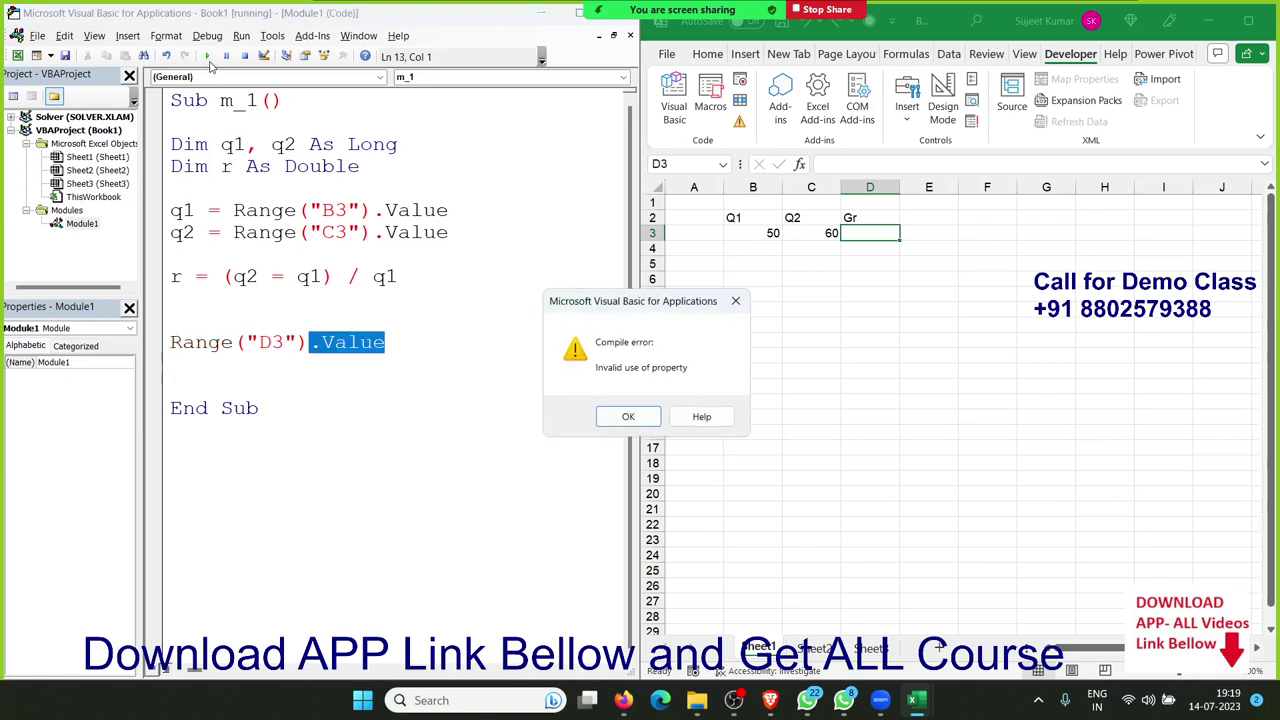
{"action": "key", "text": "Return"}
{"action": "key", "text": "End"}
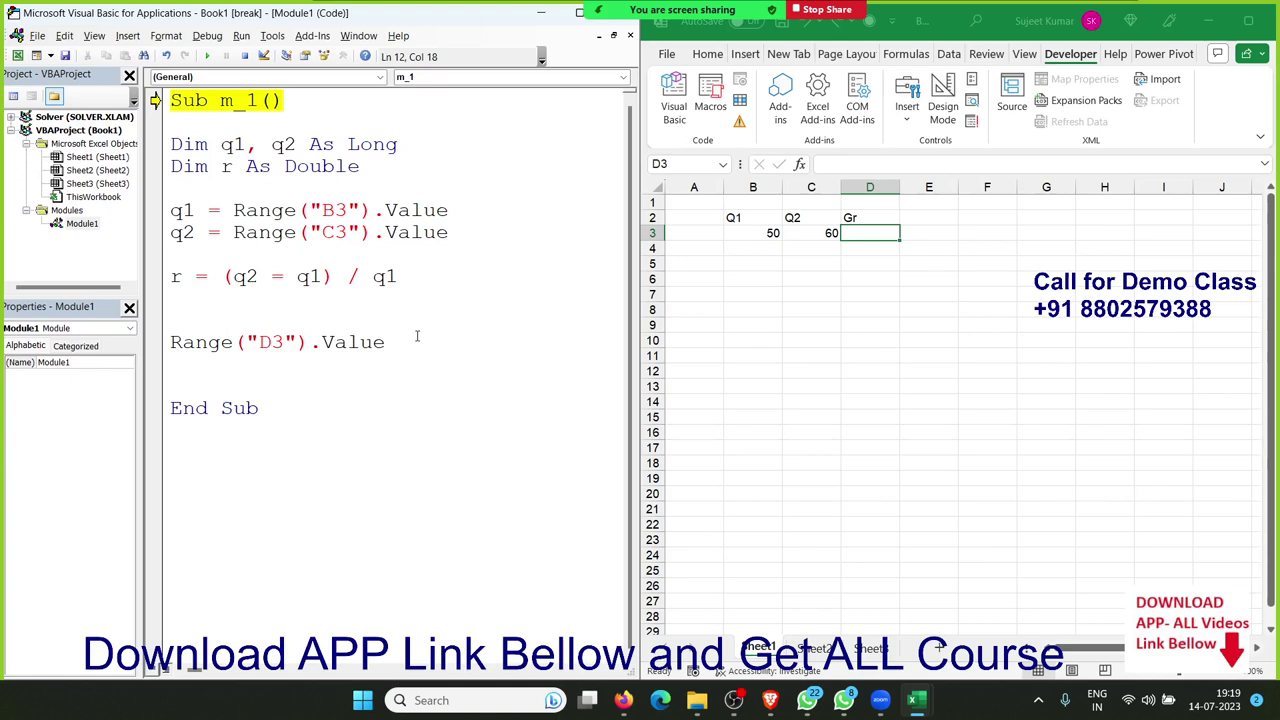
{"action": "type", "text": "= r"}
{"action": "key", "text": "Up"}
{"action": "left_click", "coordinate": [208, 57]}
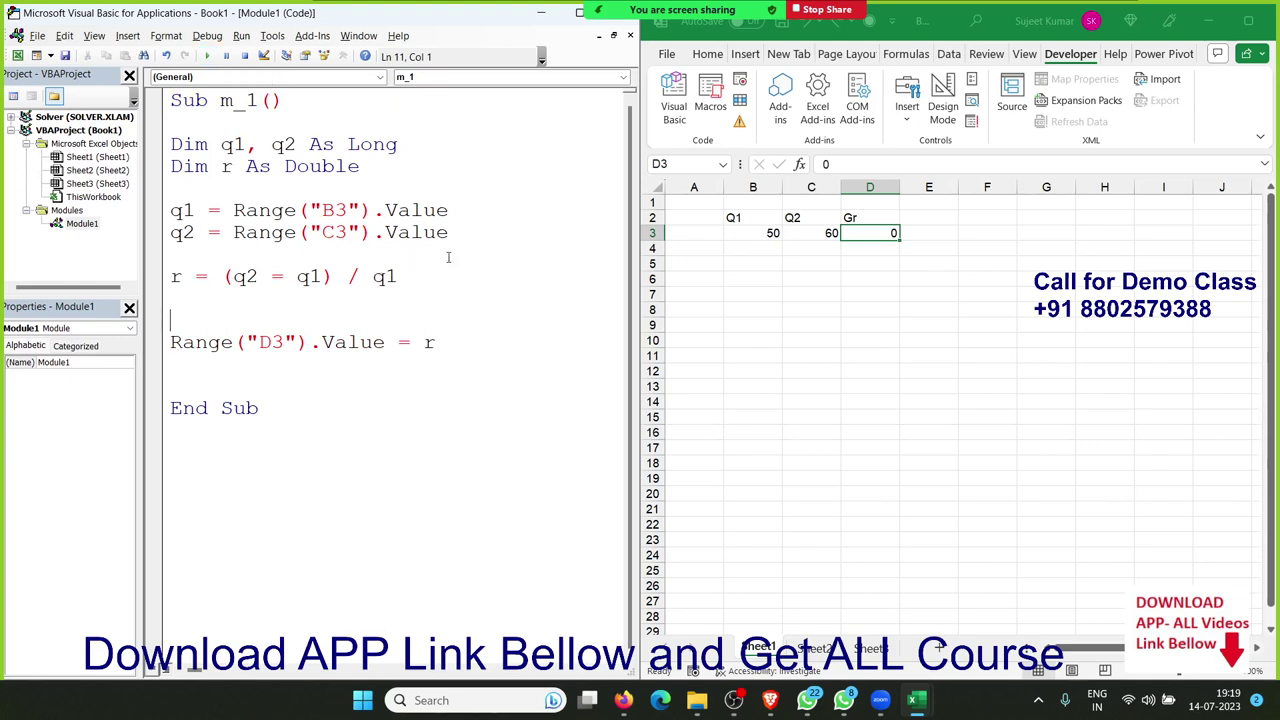
{"action": "left_click", "coordinate": [766, 238]}
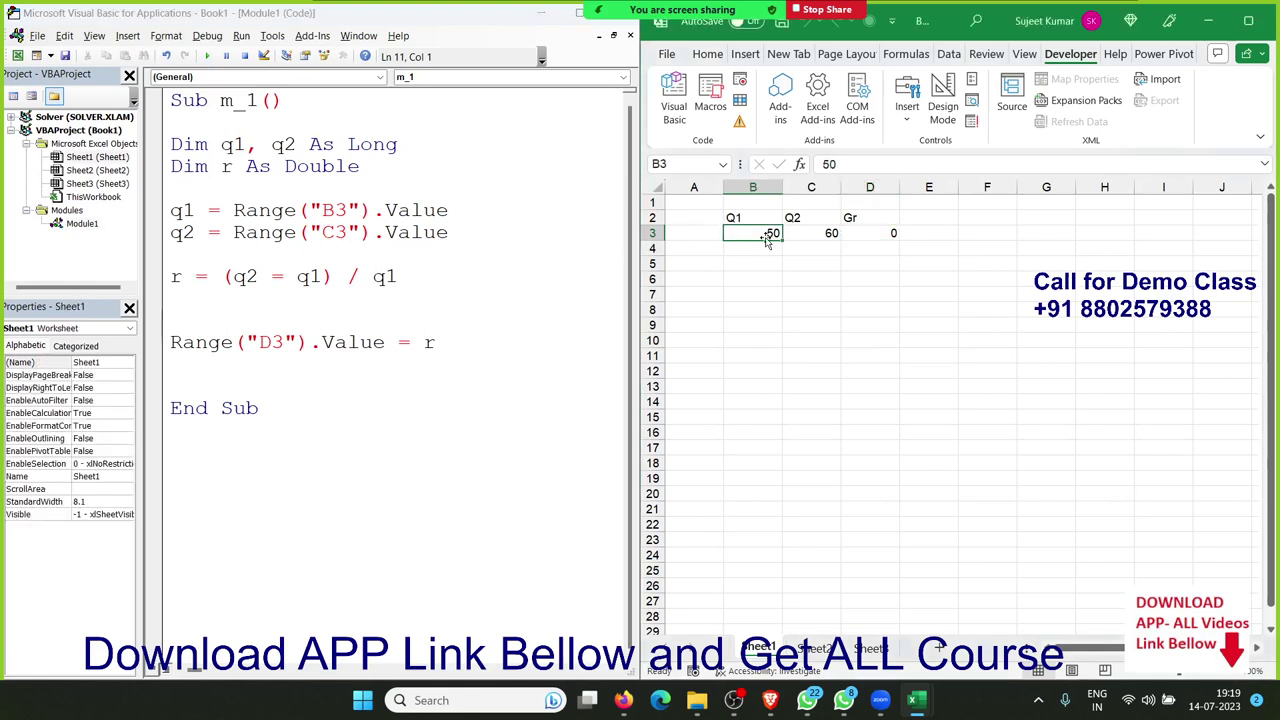
Replace = with - so r = (q2 - q1) / q1, and rerun m_1 to get 0.2 in D3
{"action": "left_click", "coordinate": [817, 236]}
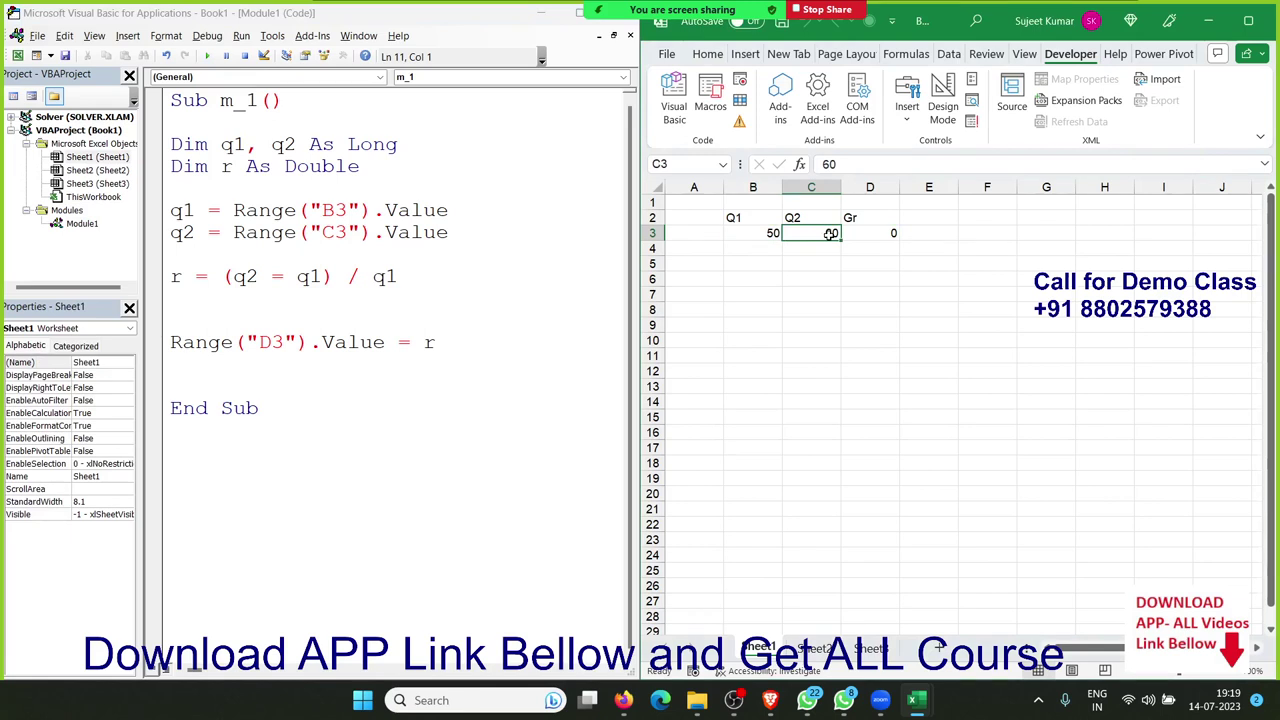
{"action": "left_click", "coordinate": [876, 232]}
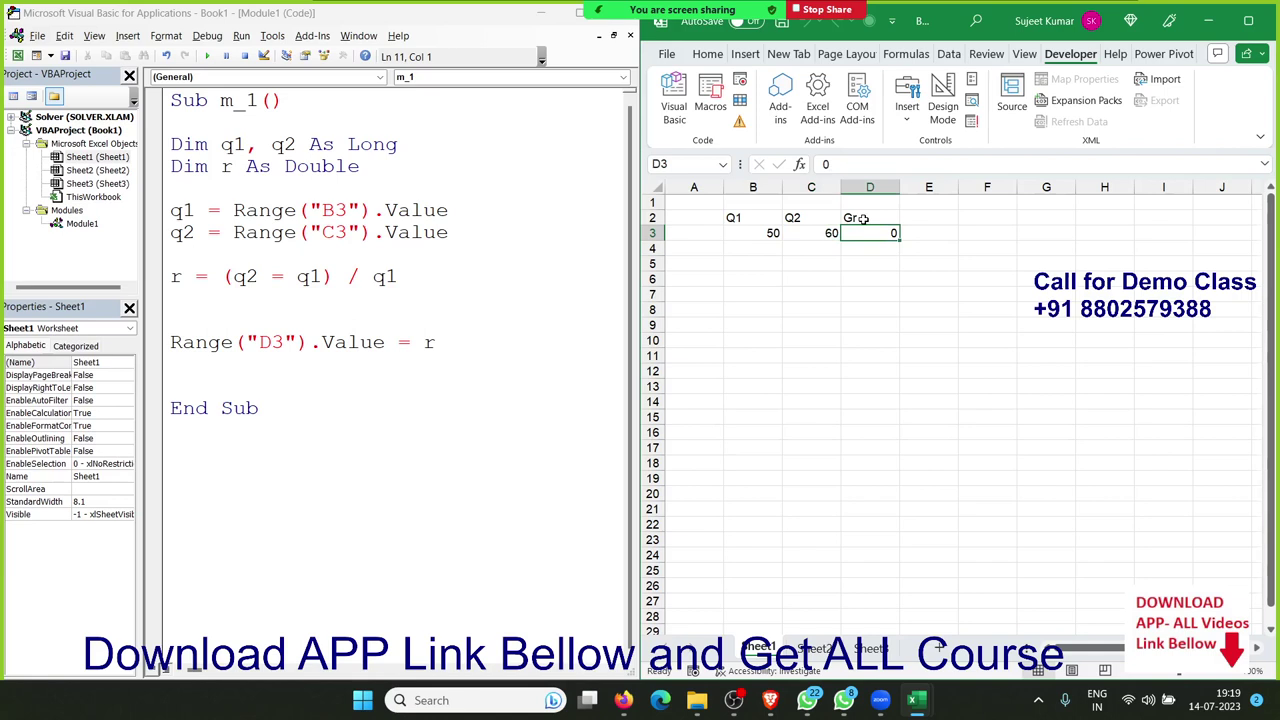
{"action": "double_click", "coordinate": [302, 276]}
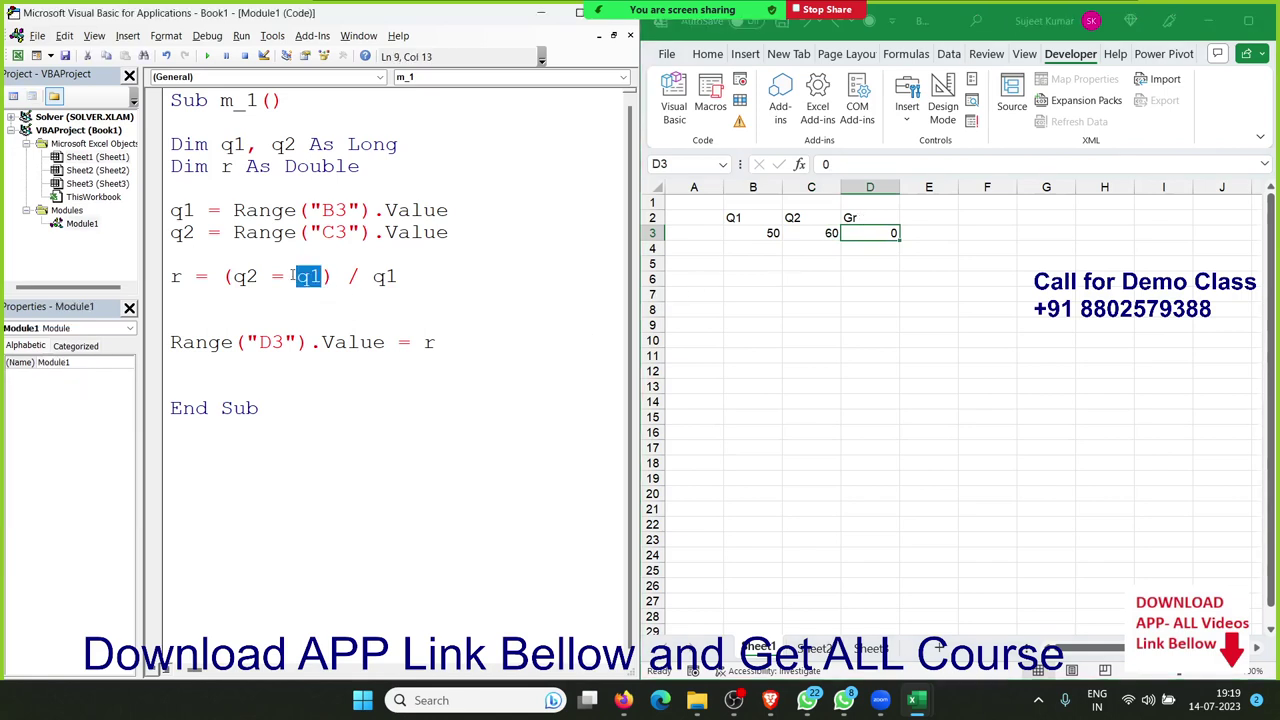
{"action": "left_click_drag", "start_coordinate": [284, 276], "coordinate": [271, 276]}
{"action": "left_click", "coordinate": [284, 276]}
{"action": "type", "text": "-"}
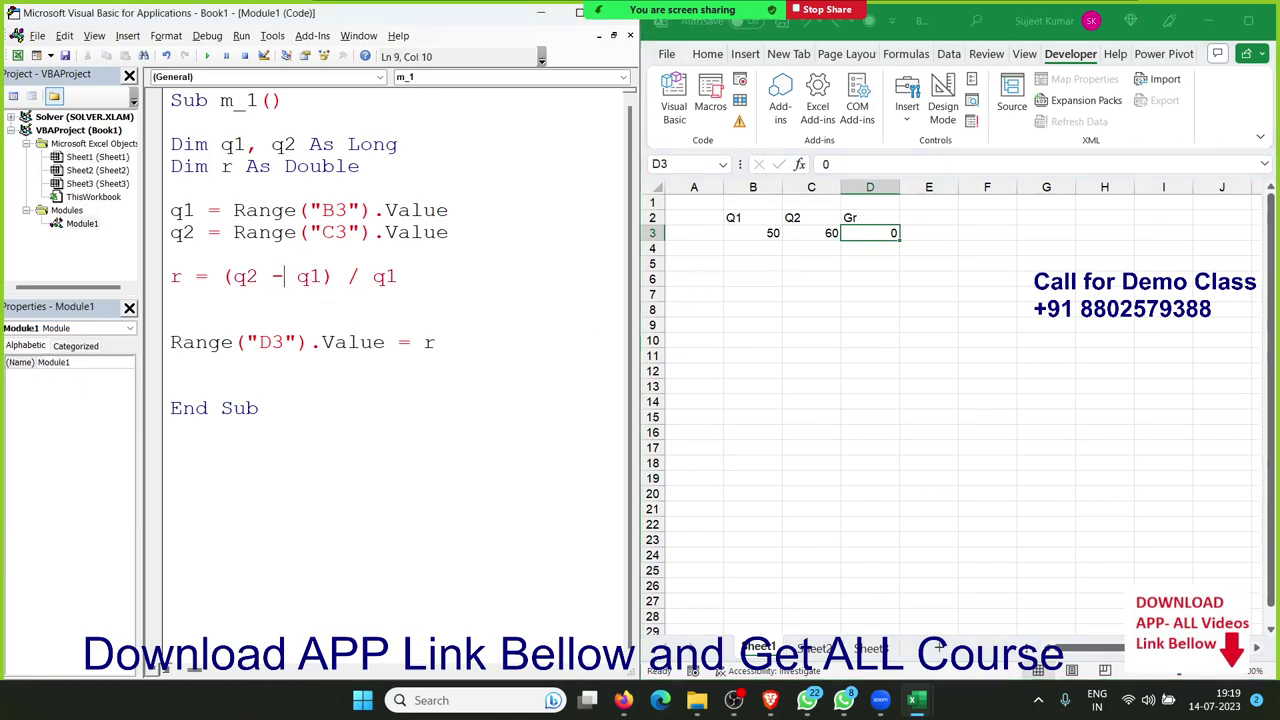
{"action": "left_click", "coordinate": [299, 299]}
{"action": "left_click", "coordinate": [207, 56]}
{"action": "left_click", "coordinate": [329, 356]}
{"action": "type", "text": "rang"}
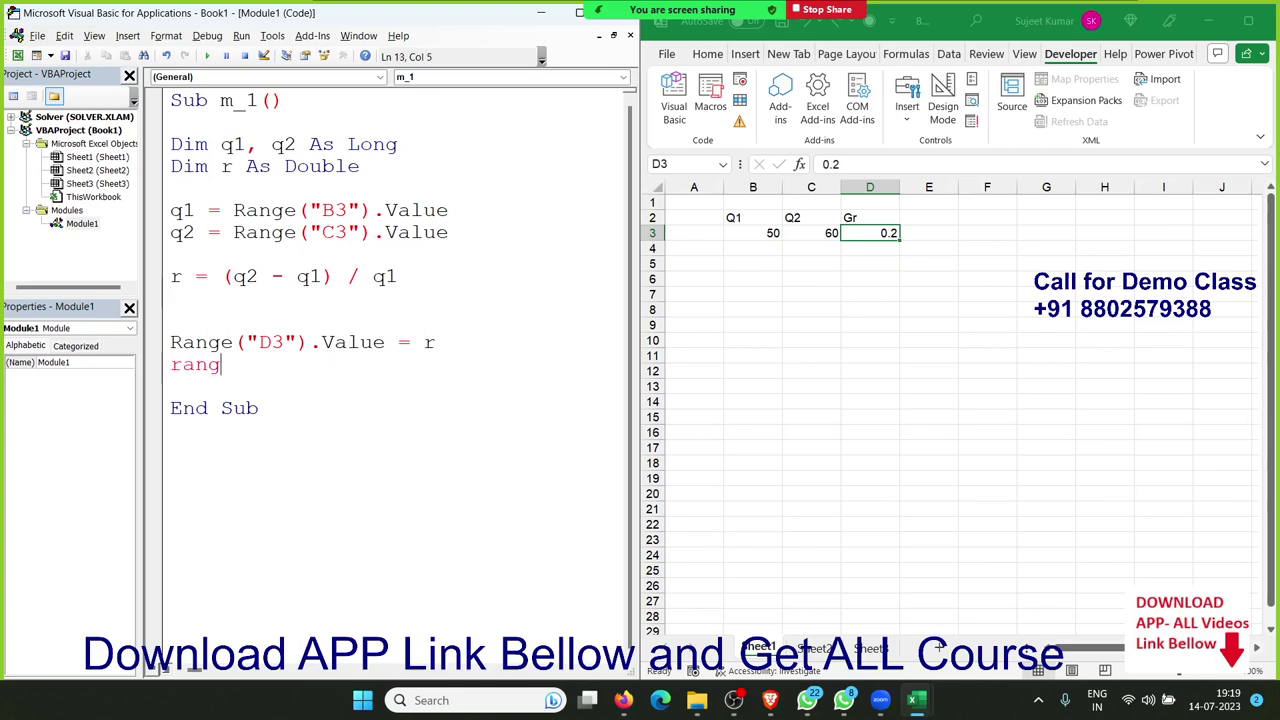
{"action": "type", "text": "e(\""}
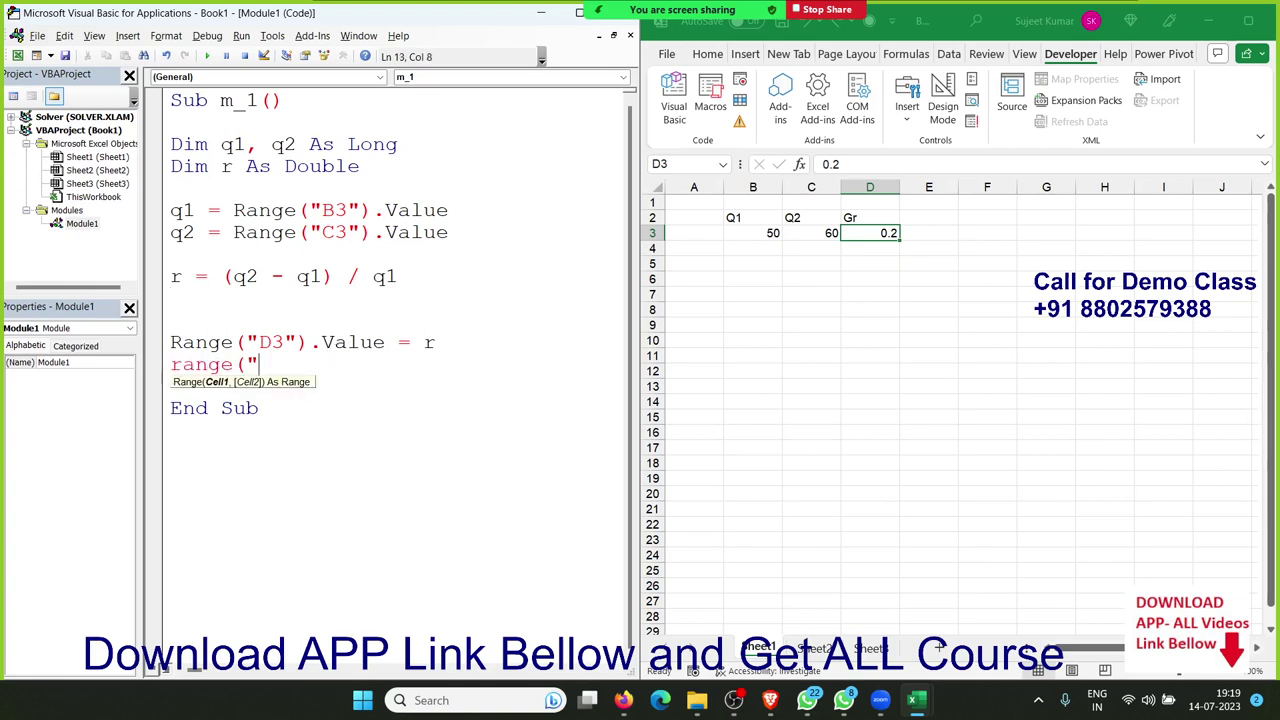
{"action": "type", "text": "D"}
{"action": "type", "text": "3\")."}
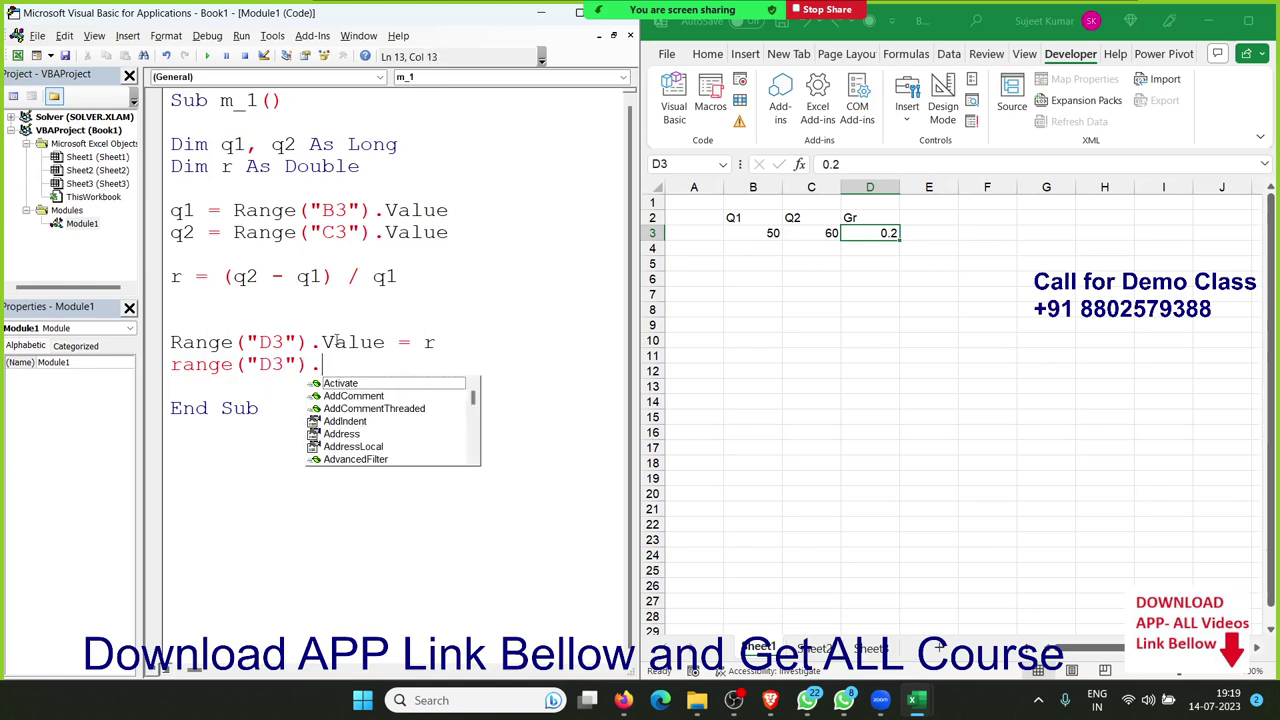
{"action": "type", "text": "num"}
Add Range("D3").NumberFormat = "0.0%", run m_1 to show 20.0%, and move the result to F5
{"action": "key", "text": "Tab"}
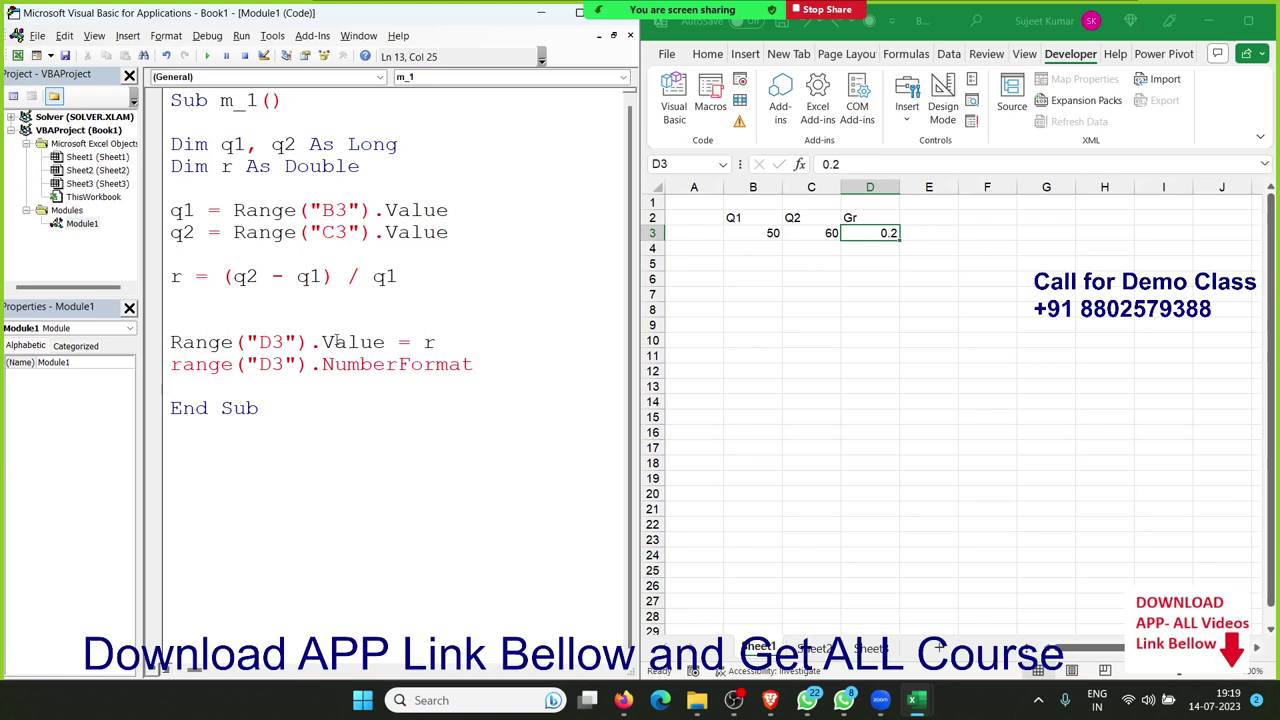
{"action": "type", "text": "=\"0."}
{"action": "type", "text": "0%"}
{"action": "type", "text": "\""}
{"action": "left_click", "coordinate": [314, 250]}
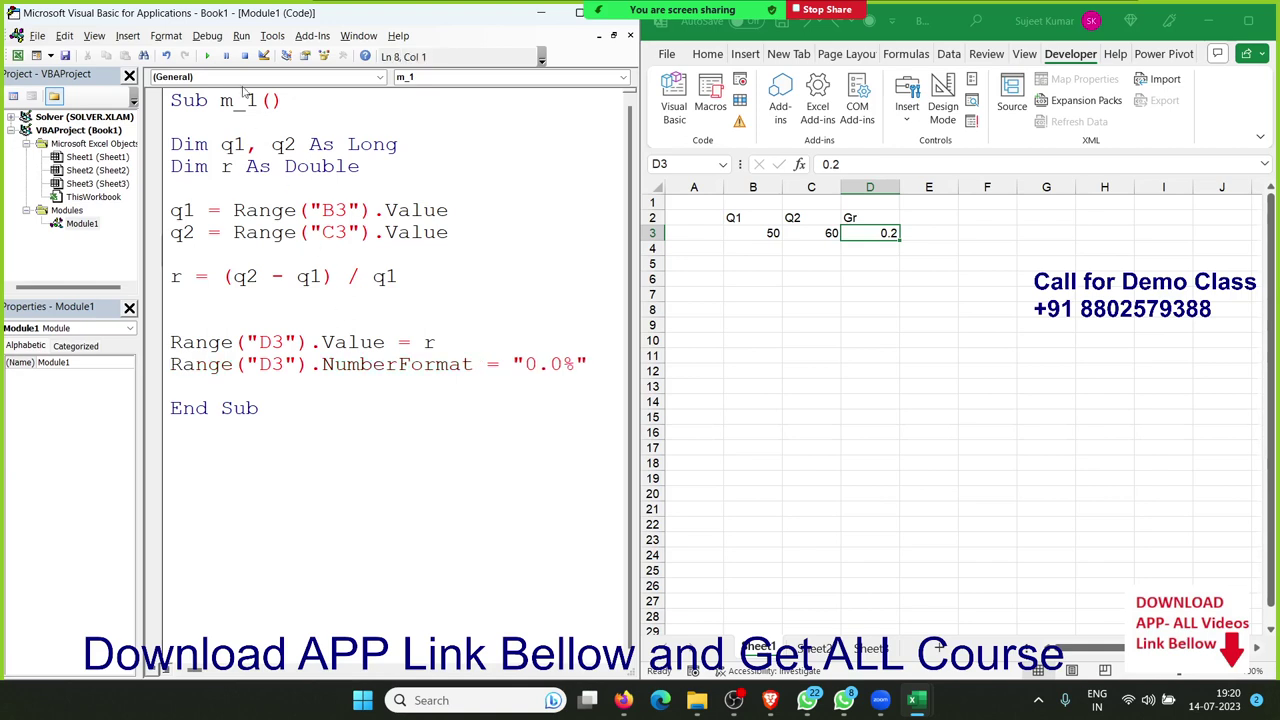
{"action": "left_click", "coordinate": [209, 57]}
{"action": "left_click_drag", "start_coordinate": [897, 241], "coordinate": [972, 275]}
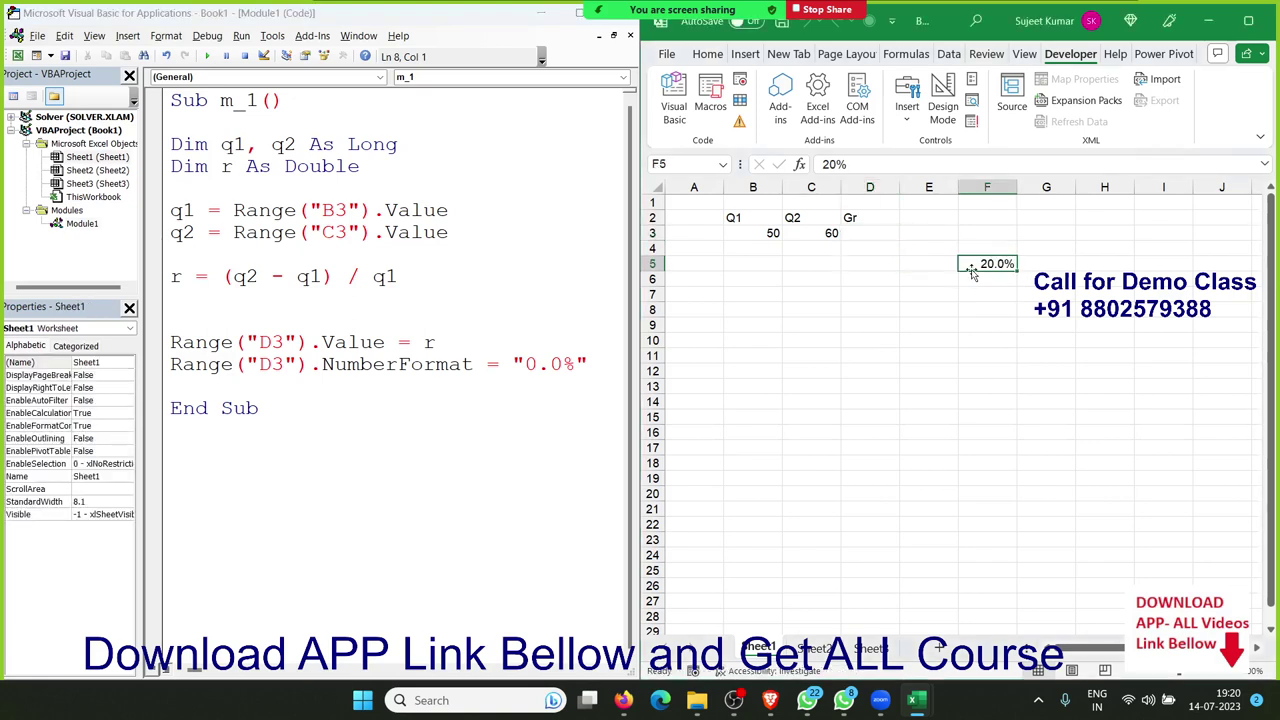
{"action": "left_click", "coordinate": [173, 357]}
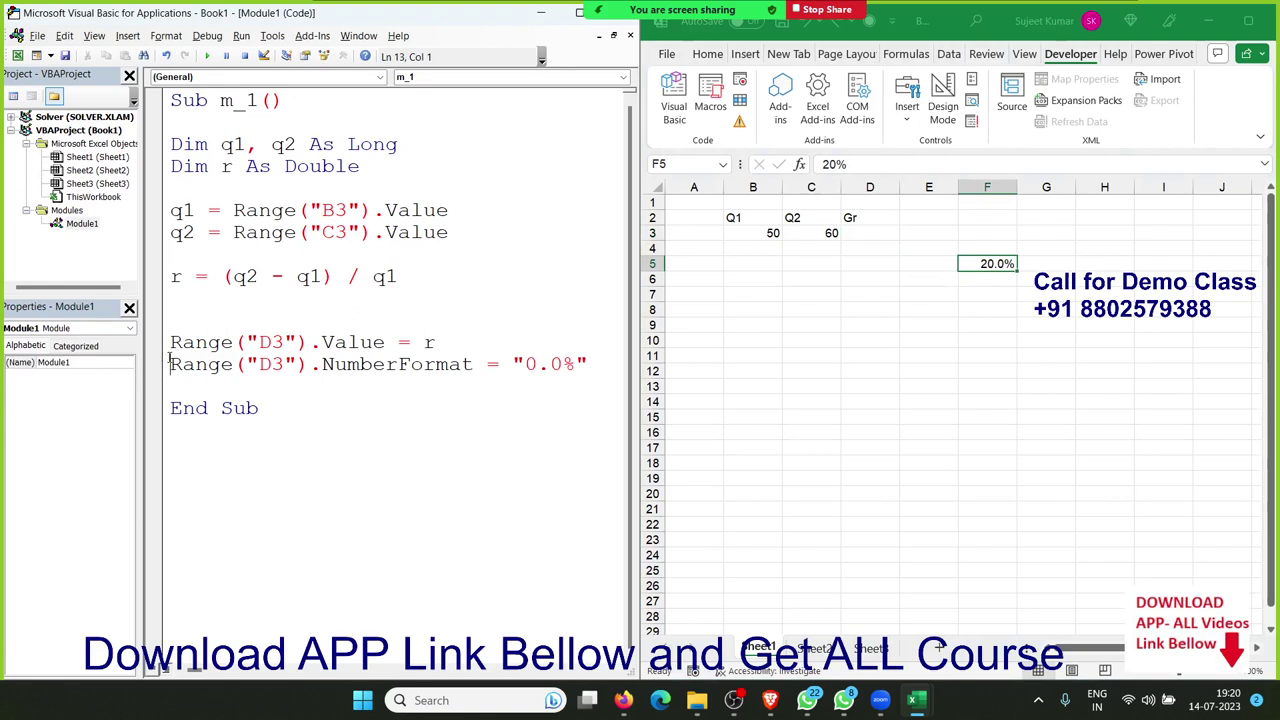
Comment out the NumberFormat line and set D3's value to Format(r, "0.0%")
{"action": "type", "text": "'"}
{"action": "key", "text": "Up"}
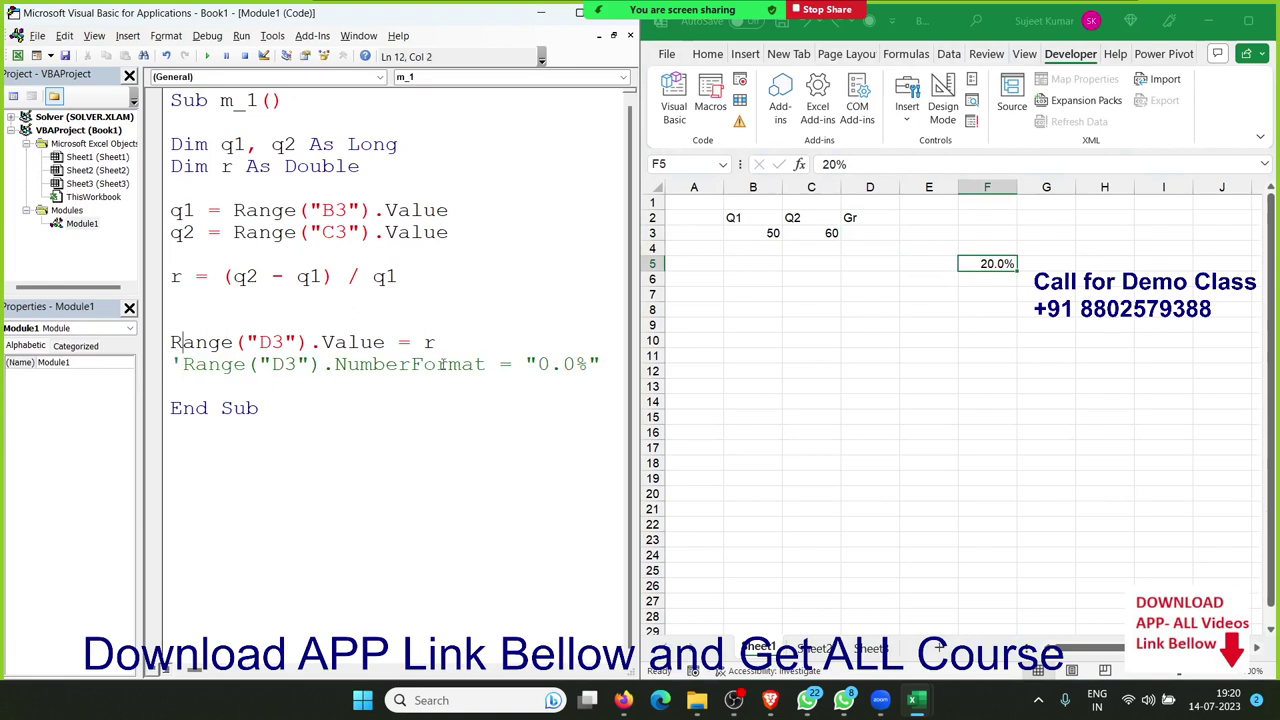
{"action": "type", "text": "f"}
{"action": "type", "text": "ormat"}
{"action": "type", "text": "(r"}
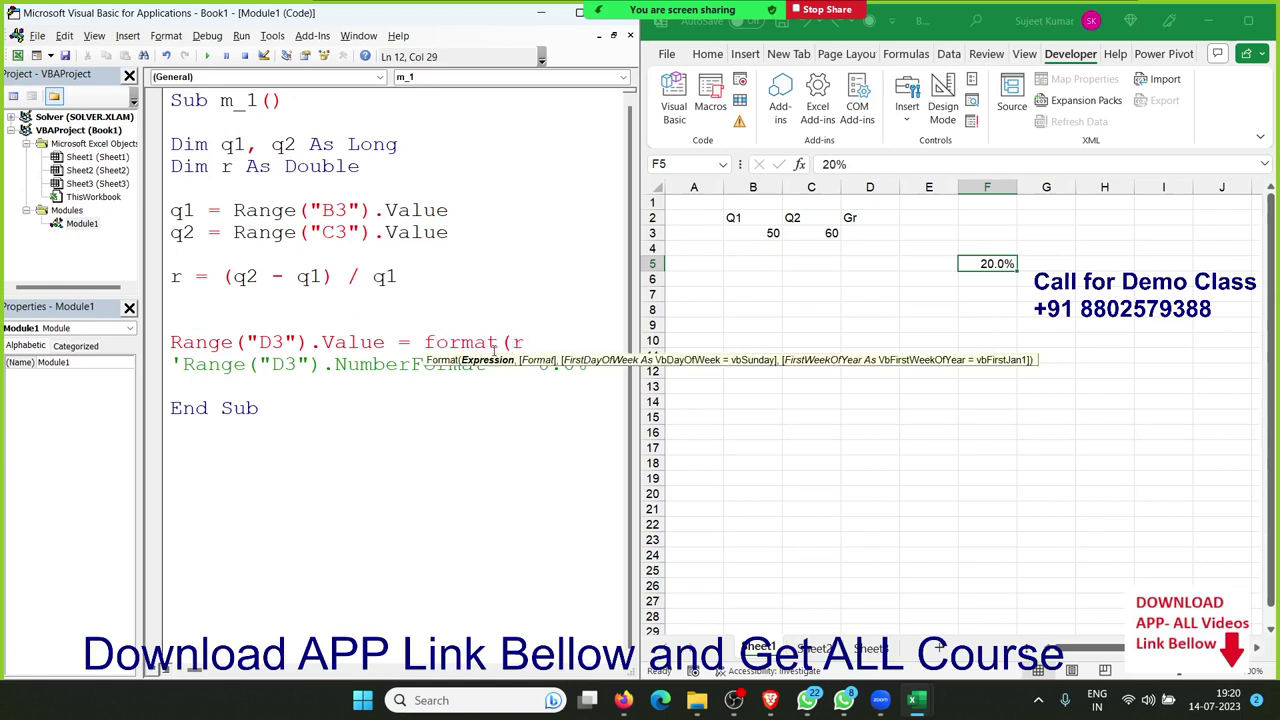
{"action": "type", "text": ",\"0."}
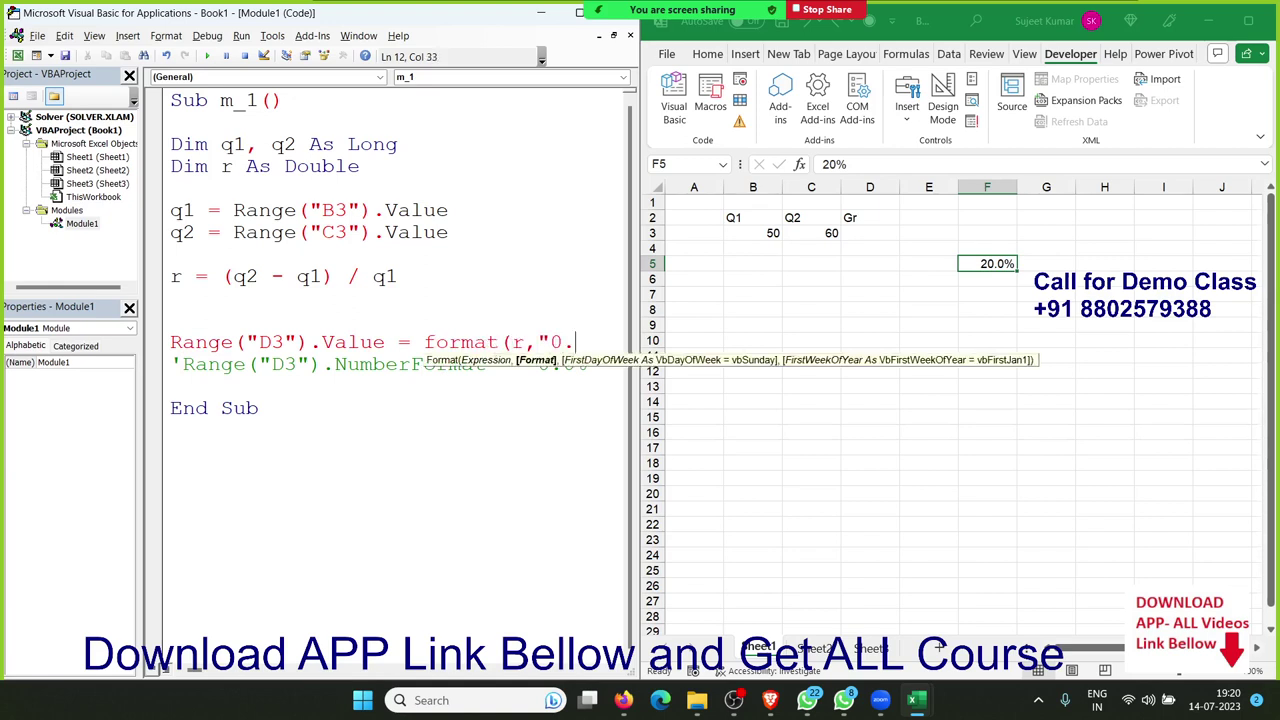
{"action": "type", "text": "0$"}
{"action": "key", "text": "BackSpace"}
{"action": "type", "text": "%"}
{"action": "type", "text": "\")"}
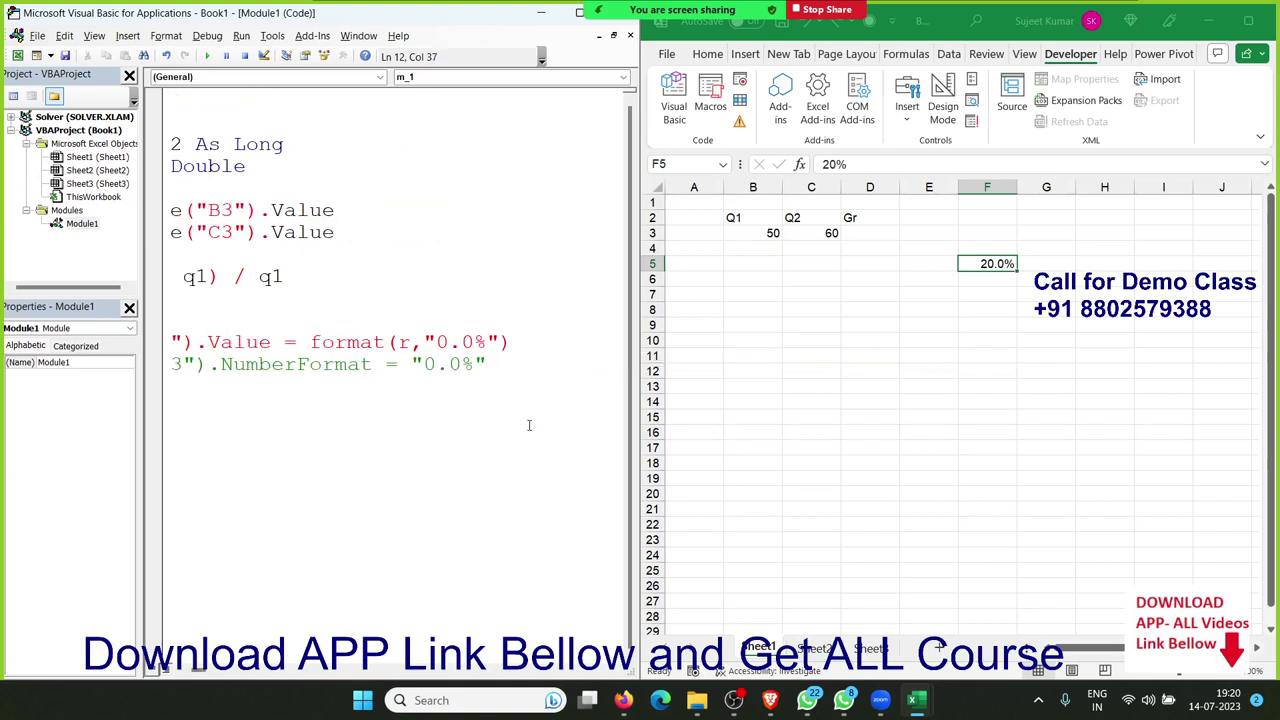
{"action": "left_click", "coordinate": [529, 425]}
{"action": "left_click", "coordinate": [310, 278]}
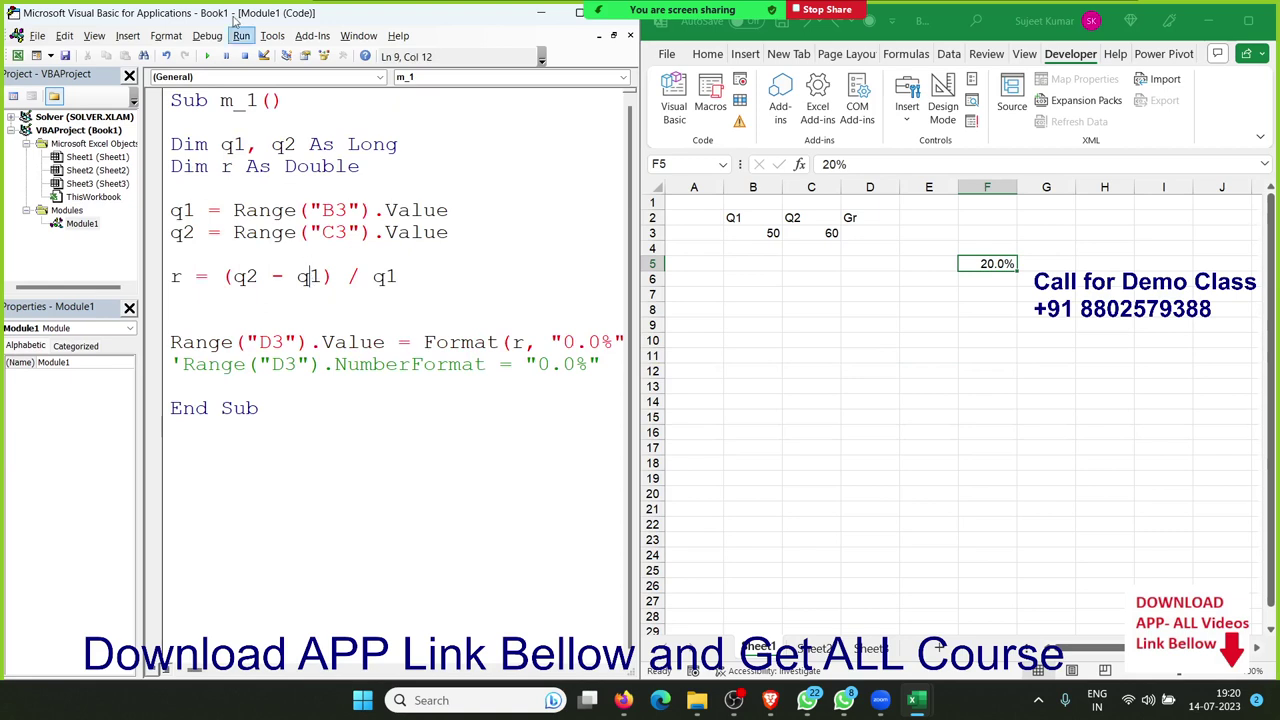
Run macro m_1 and check that D3 on Sheet1 shows 20.00%
{"action": "left_click", "coordinate": [207, 56]}
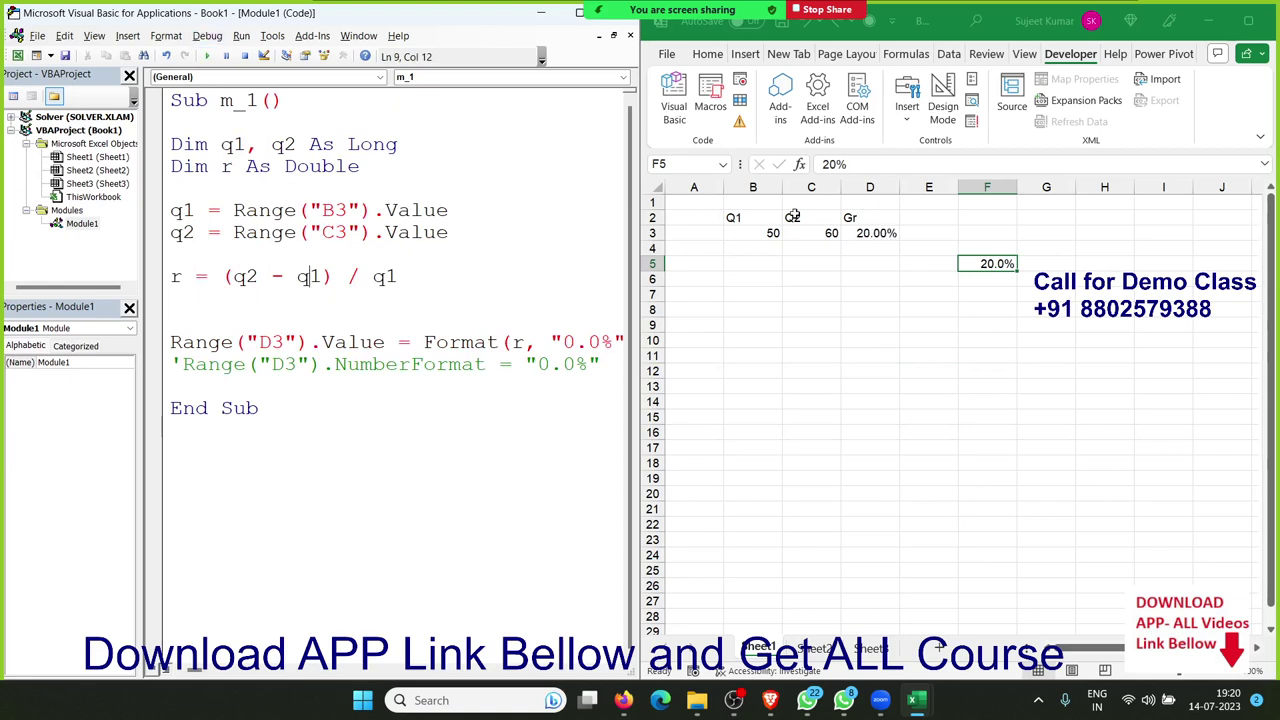
{"action": "left_click", "coordinate": [886, 232]}
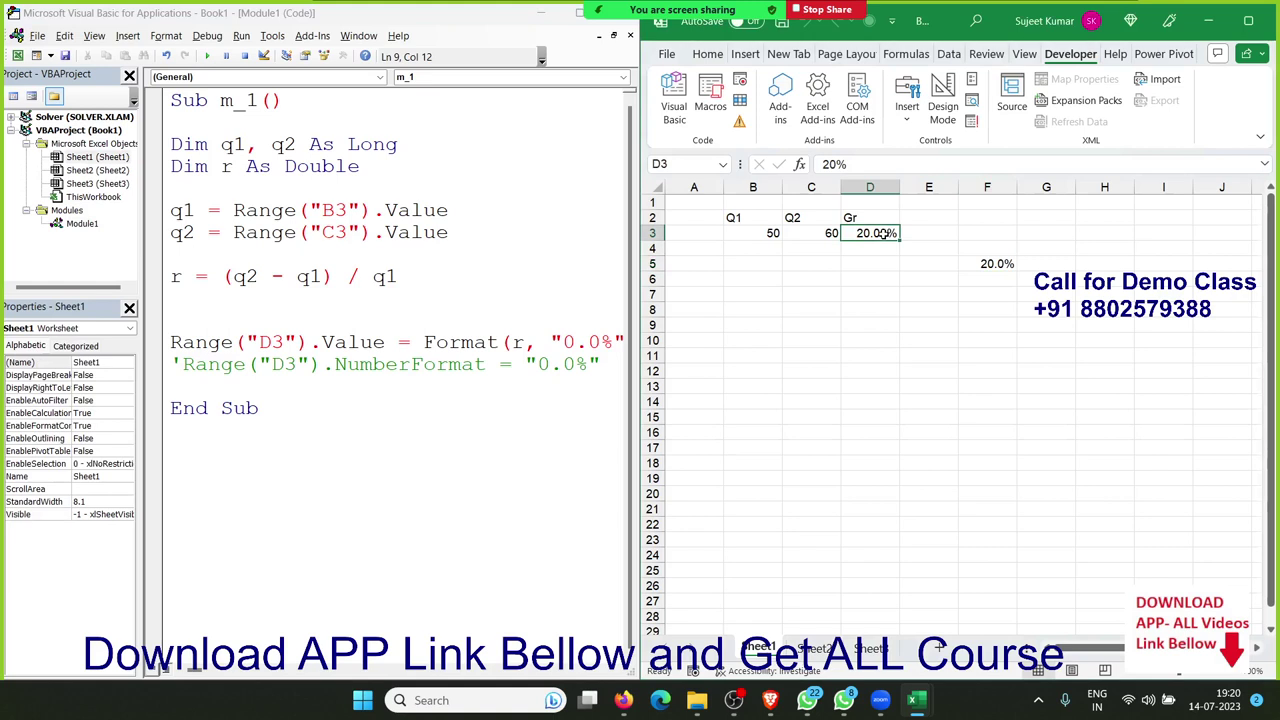
{"action": "left_click", "coordinate": [880, 286]}
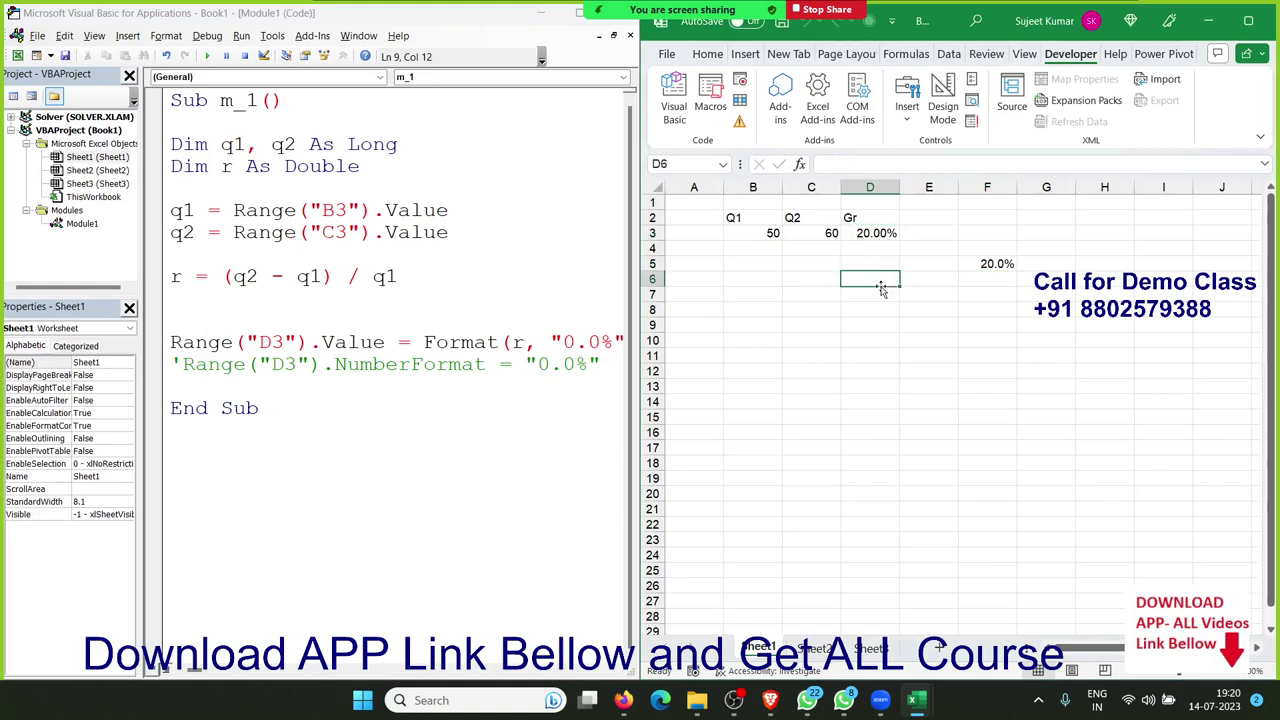
Drag the divider right to widen the VBA code editor window
{"action": "left_click", "coordinate": [478, 450]}
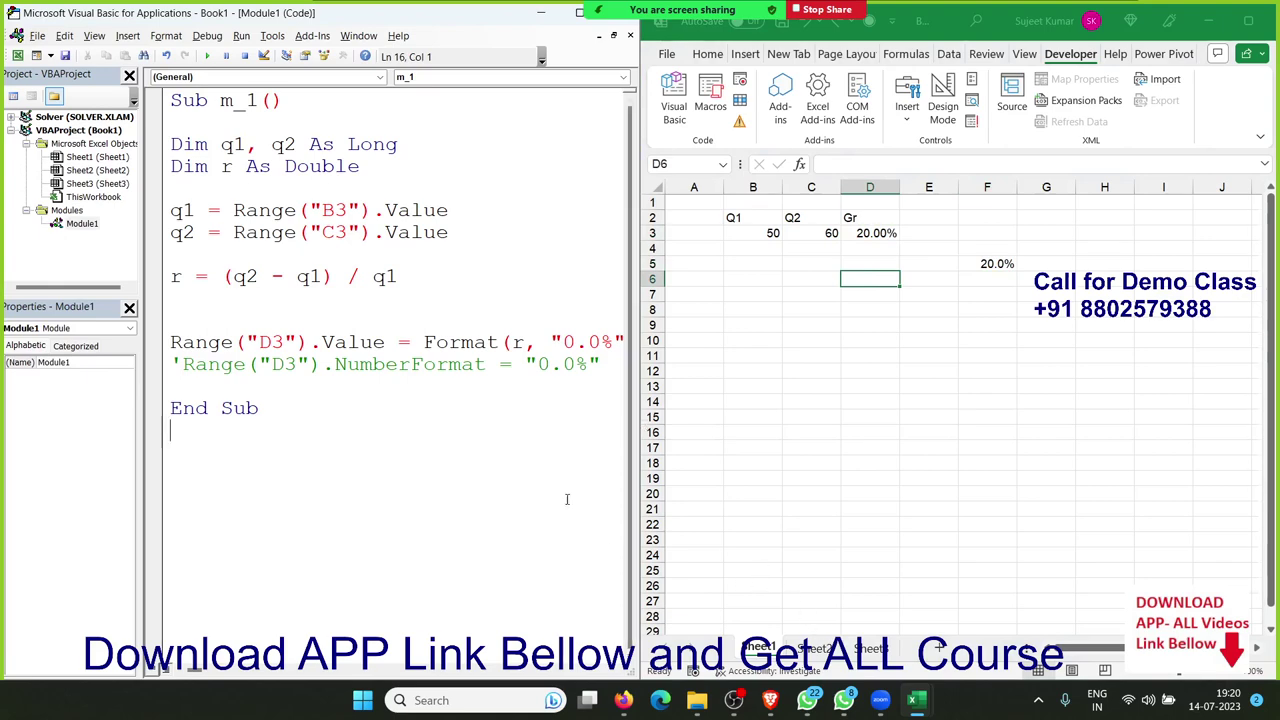
{"action": "left_click", "coordinate": [649, 432]}
{"action": "left_click_drag", "start_coordinate": [641, 432], "coordinate": [697, 432]}
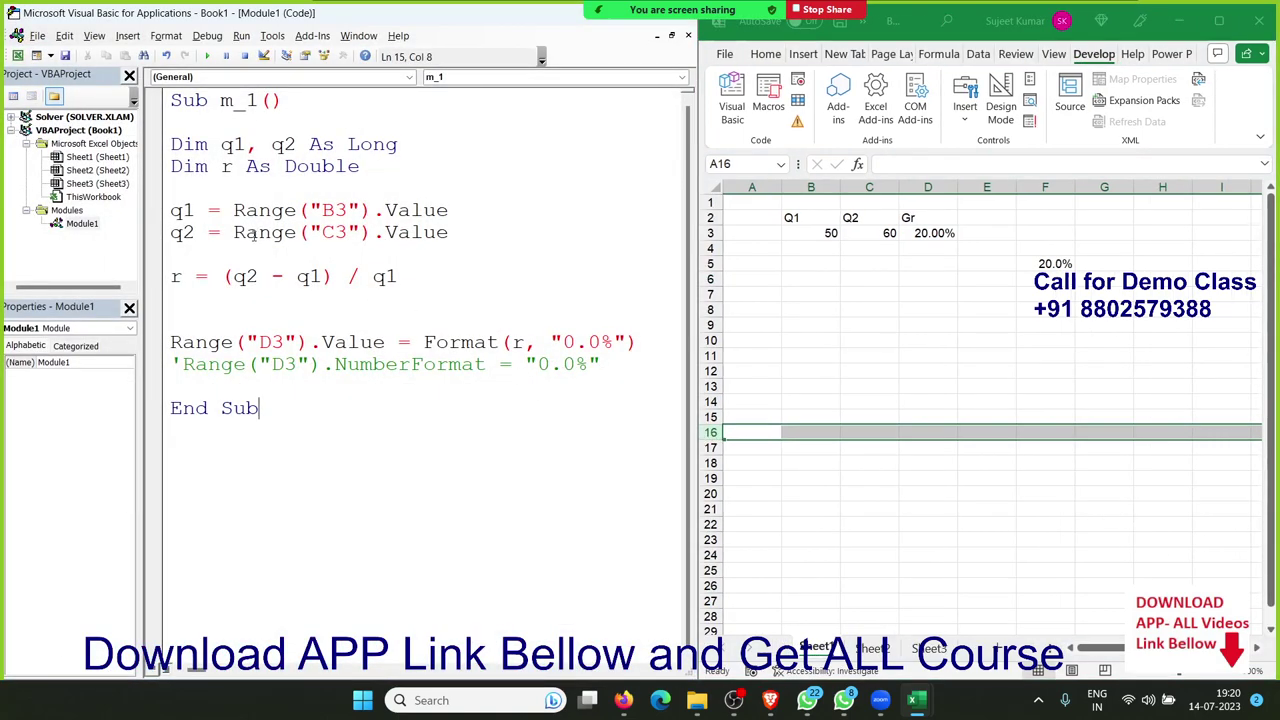
Copy the whole m_1 macro and paste a second copy below End Sub
{"action": "left_click_drag", "start_coordinate": [233, 212], "coordinate": [435, 212]}
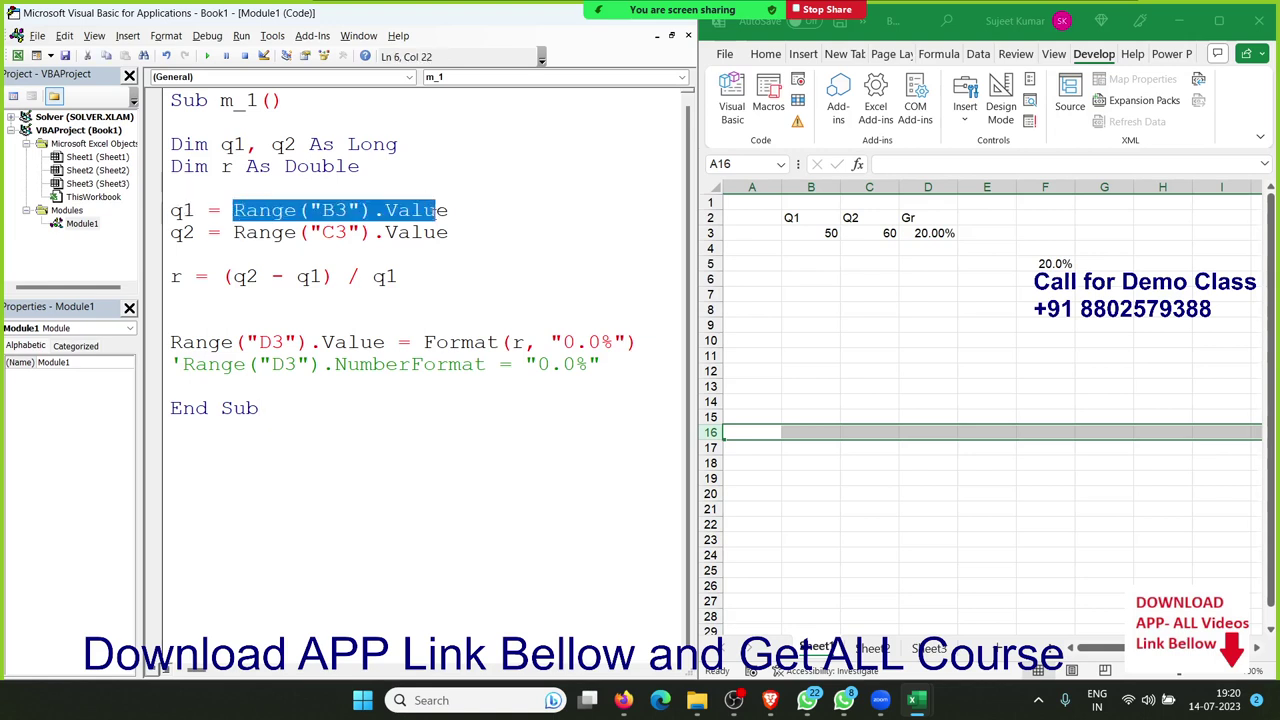
{"action": "left_click", "coordinate": [443, 245]}
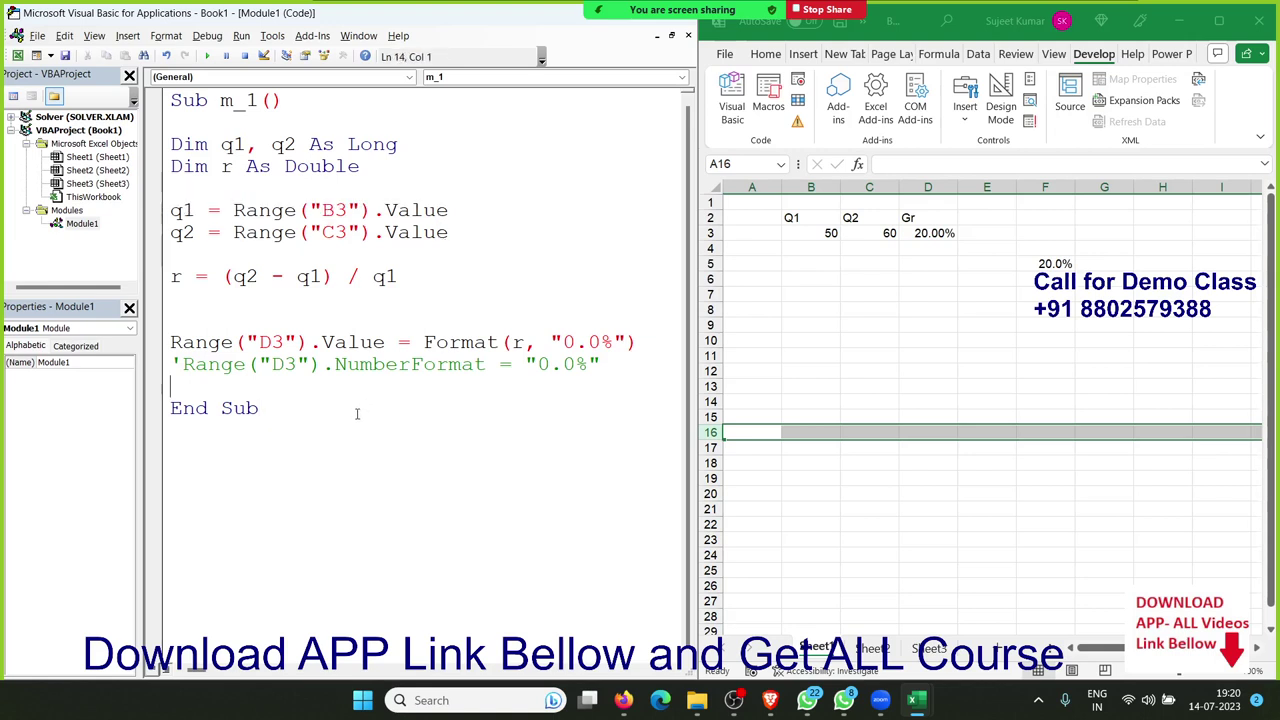
{"action": "left_click", "coordinate": [302, 446]}
{"action": "left_click_drag", "start_coordinate": [302, 446], "coordinate": [166, 80]}
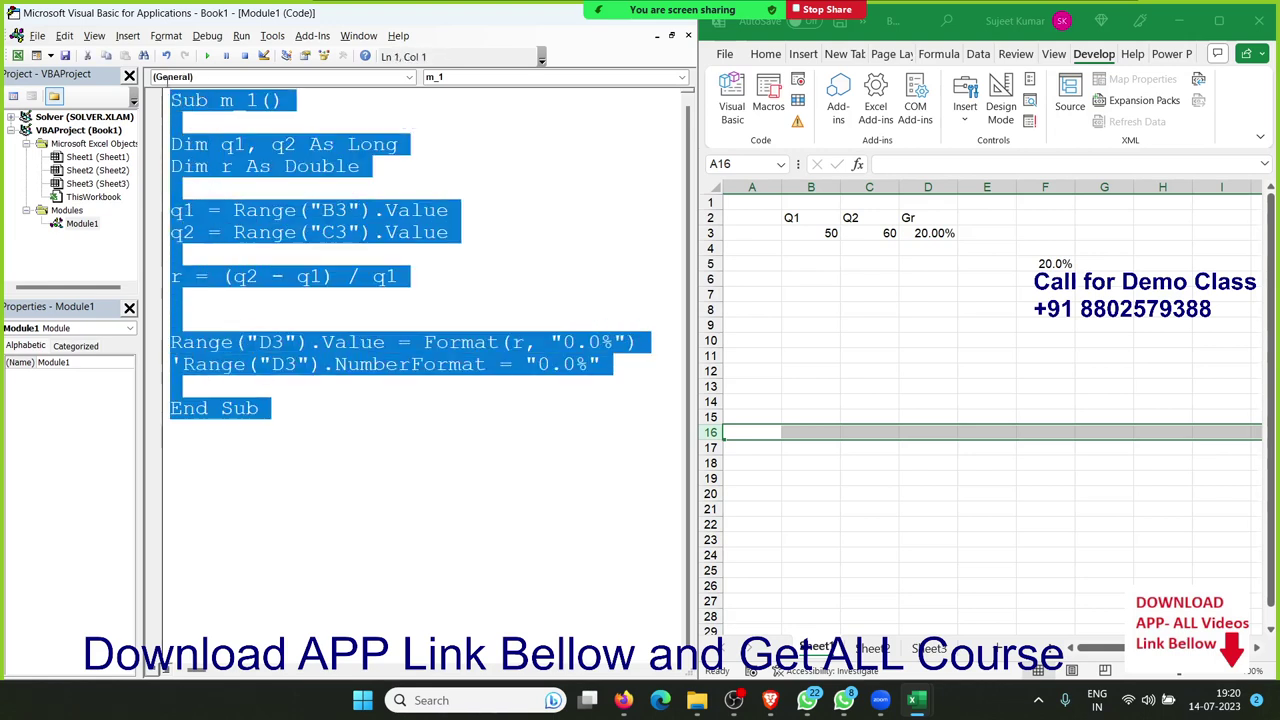
{"action": "key", "text": "ctrl+c"}
{"action": "left_click", "coordinate": [240, 430]}
{"action": "key", "text": "ctrl+v"}
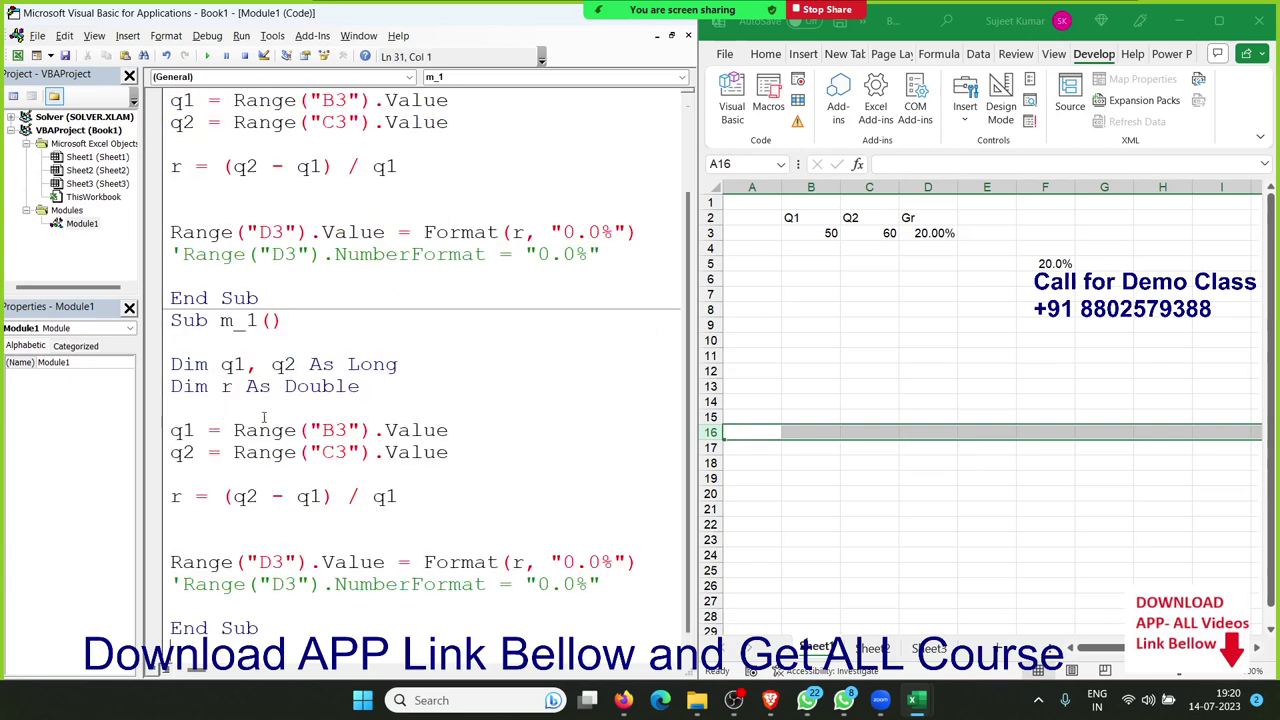
Rename the copy to m_2 and delete its body lines, leaving it empty
{"action": "left_click", "coordinate": [256, 320]}
{"action": "key", "text": "BackSpace"}
{"action": "type", "text": "2"}
{"action": "mouse_move", "coordinate": [300, 596]}
{"action": "left_mouse_down"}
{"action": "mouse_move", "coordinate": [178, 364]}
{"action": "mouse_move", "coordinate": [181, 386]}
{"action": "left_mouse_up"}
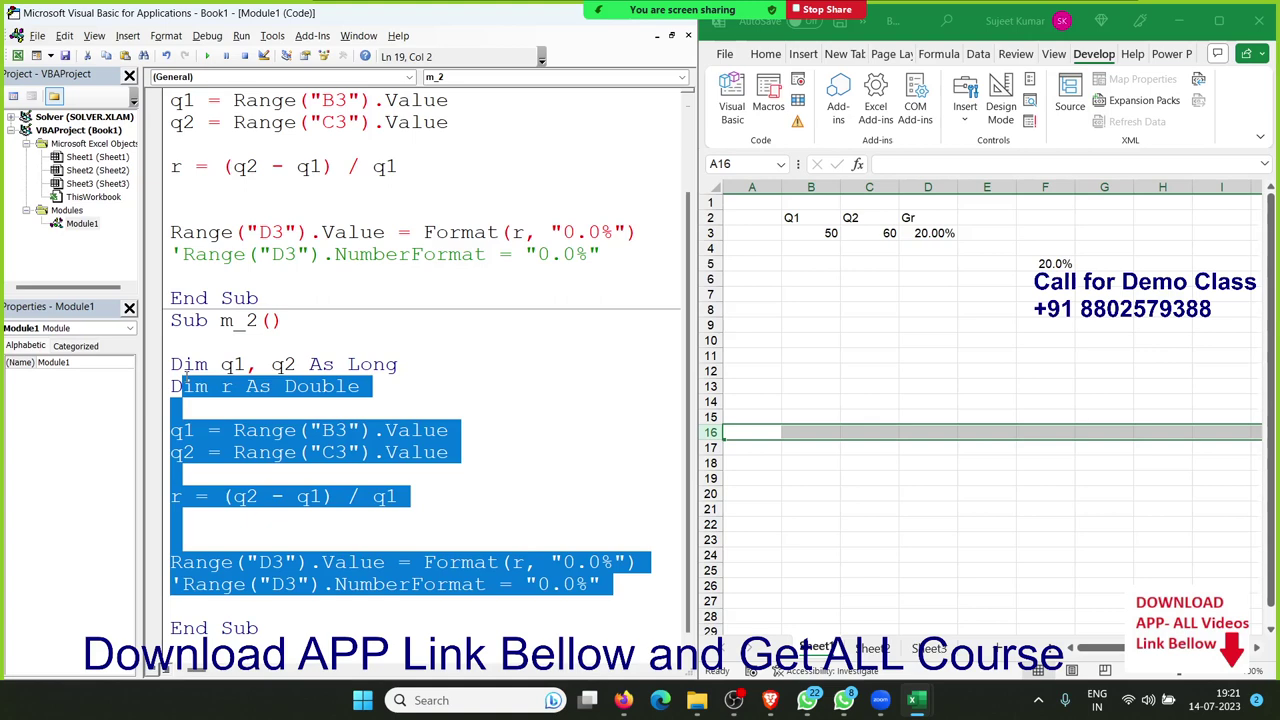
{"action": "key", "text": "BackSpace"}
{"action": "key", "text": "BackSpace"}
{"action": "key", "text": "BackSpace"}
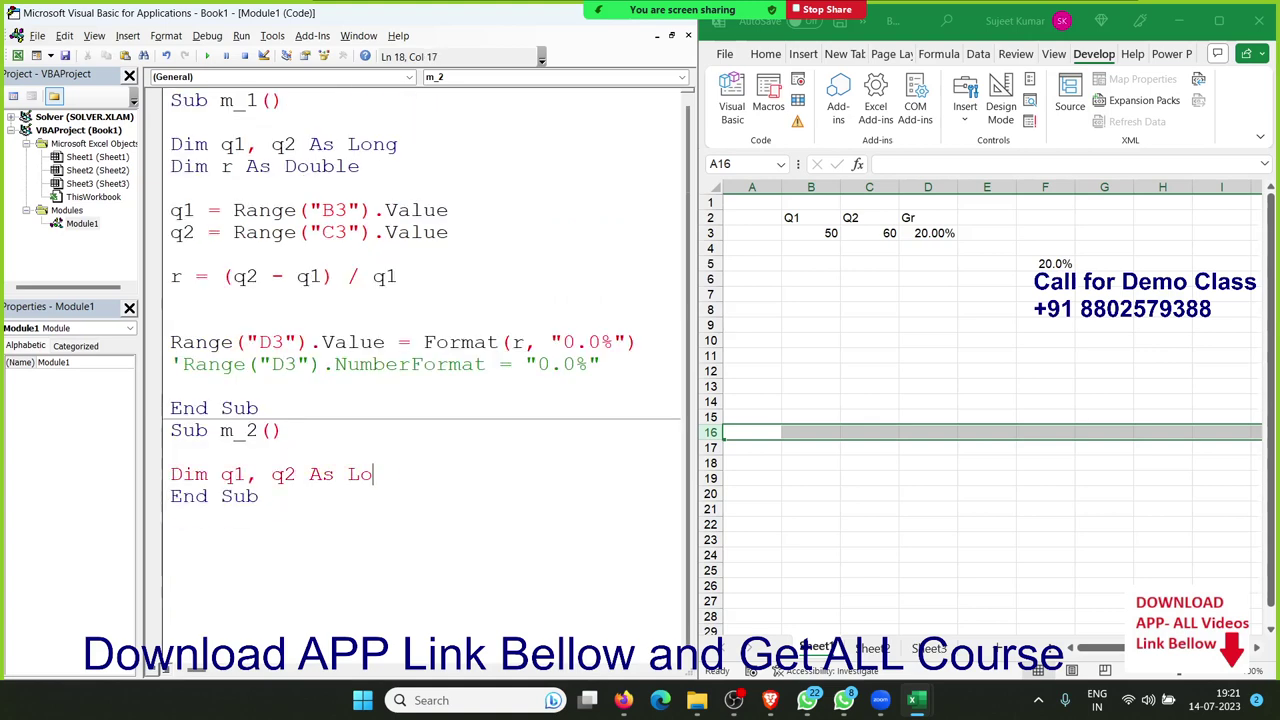
{"action": "key", "text": "BackSpace"}
{"action": "key", "text": "BackSpace"}
{"action": "key", "text": "BackSpace"}
{"action": "key", "text": "BackSpace"}
{"action": "key", "text": "BackSpace"}
{"action": "key", "text": "BackSpace"}
{"action": "key", "text": "BackSpace"}
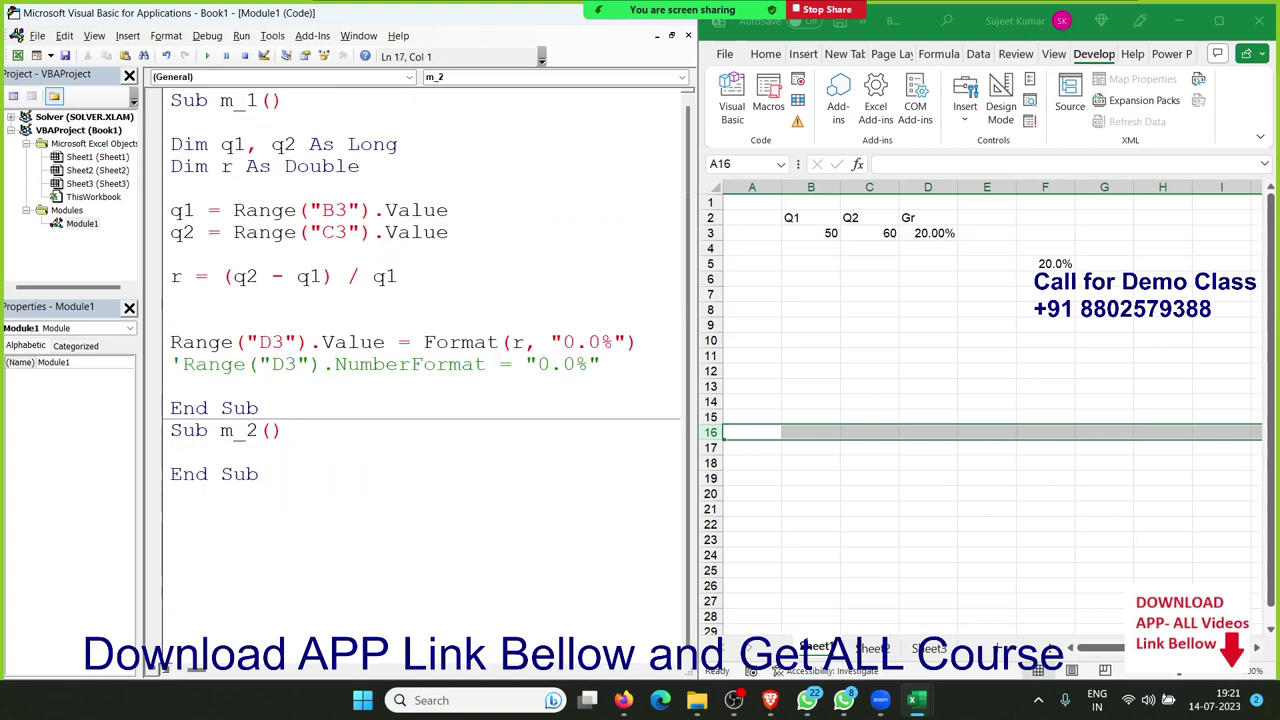
{"action": "key", "text": "Return"}
{"action": "key", "text": "Return"}
{"action": "key", "text": "Up"}
{"action": "key", "text": "Up"}
{"action": "key", "text": "Up"}
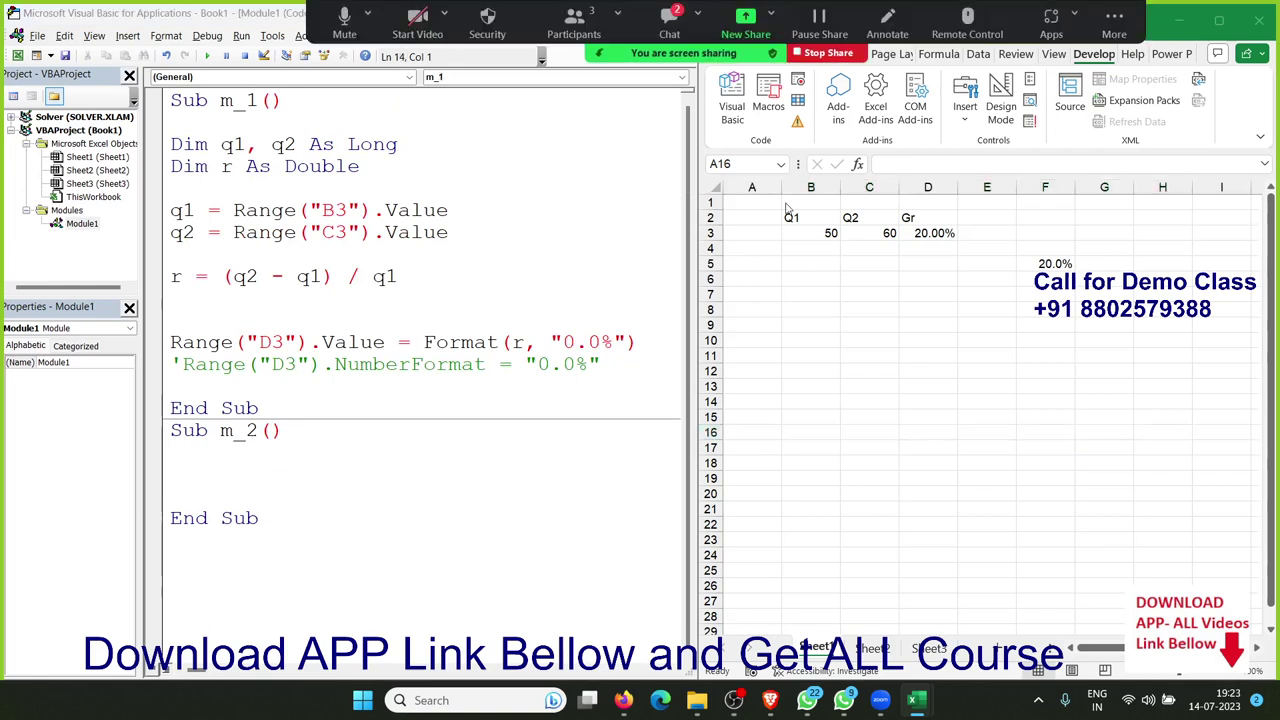
On Sheet2, enter P with 50000 and R with 5% in A1:B2
{"action": "left_click", "coordinate": [1070, 310]}
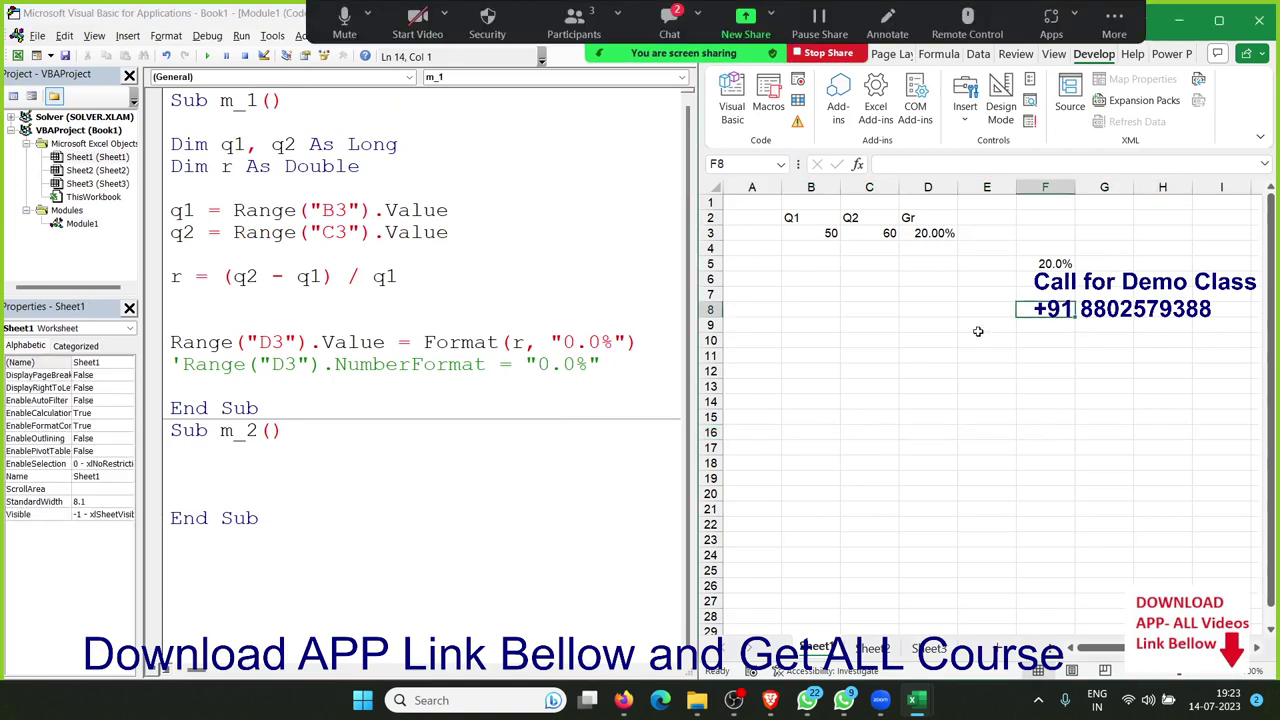
{"action": "left_click", "coordinate": [870, 648]}
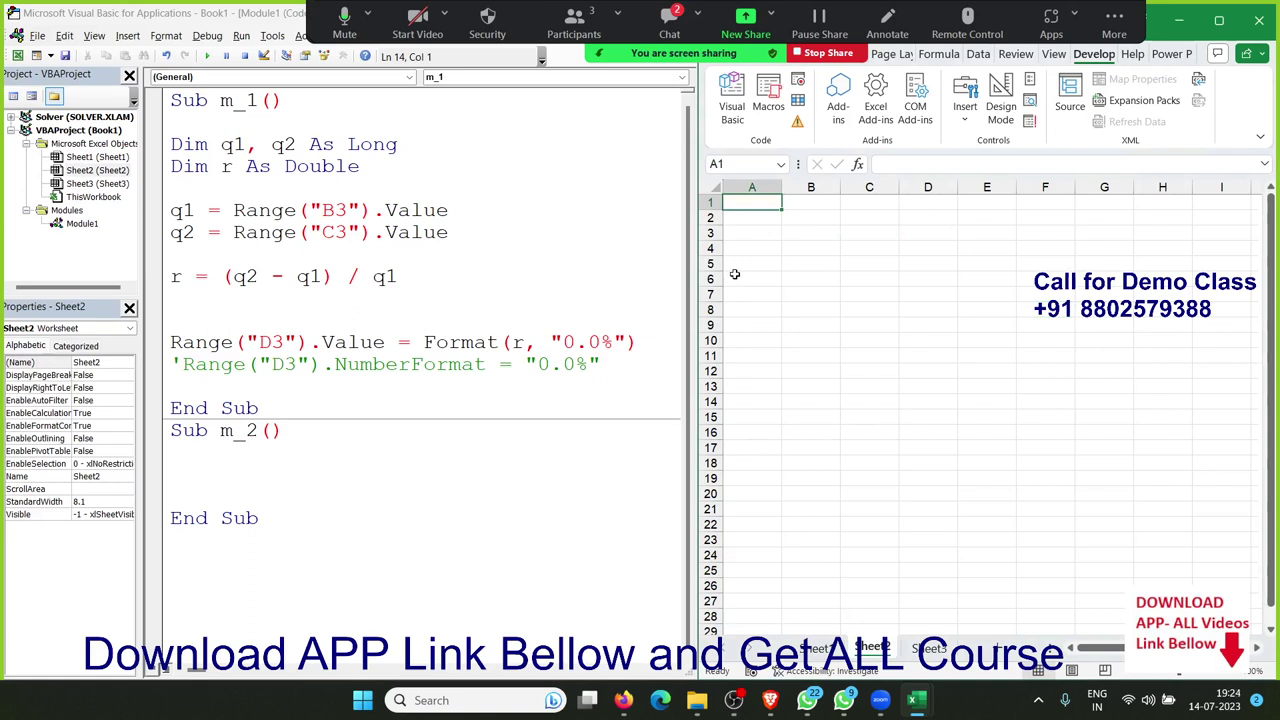
{"action": "type", "text": "P"}
{"action": "key", "text": "Tab"}
{"action": "type", "text": "5"}
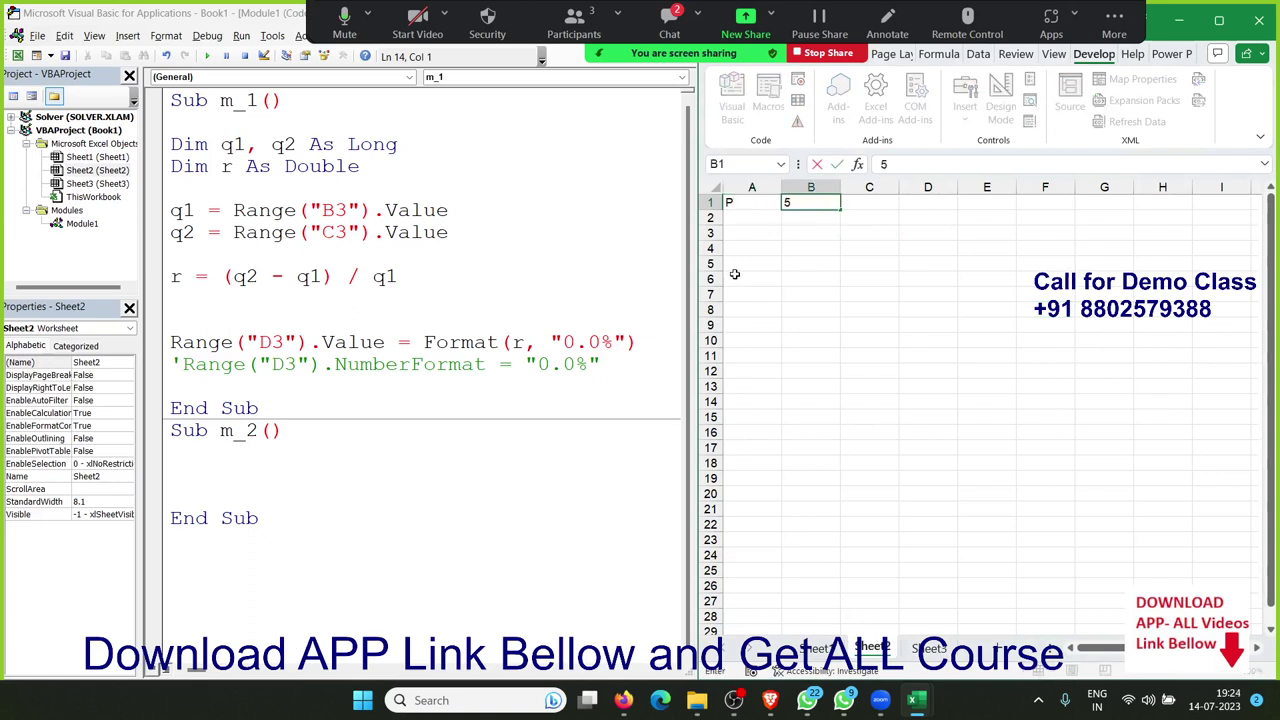
{"action": "type", "text": "0000"}
{"action": "key", "text": "Return"}
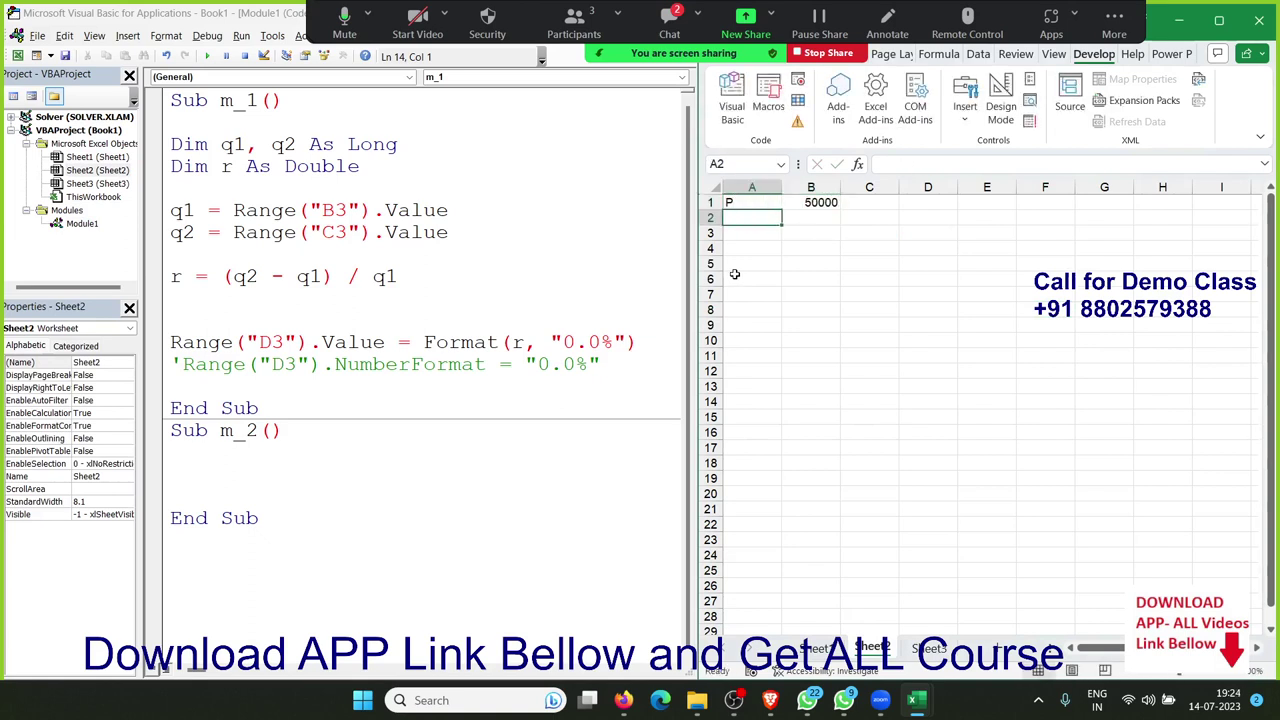
{"action": "type", "text": "R"}
{"action": "key", "text": "Tab"}
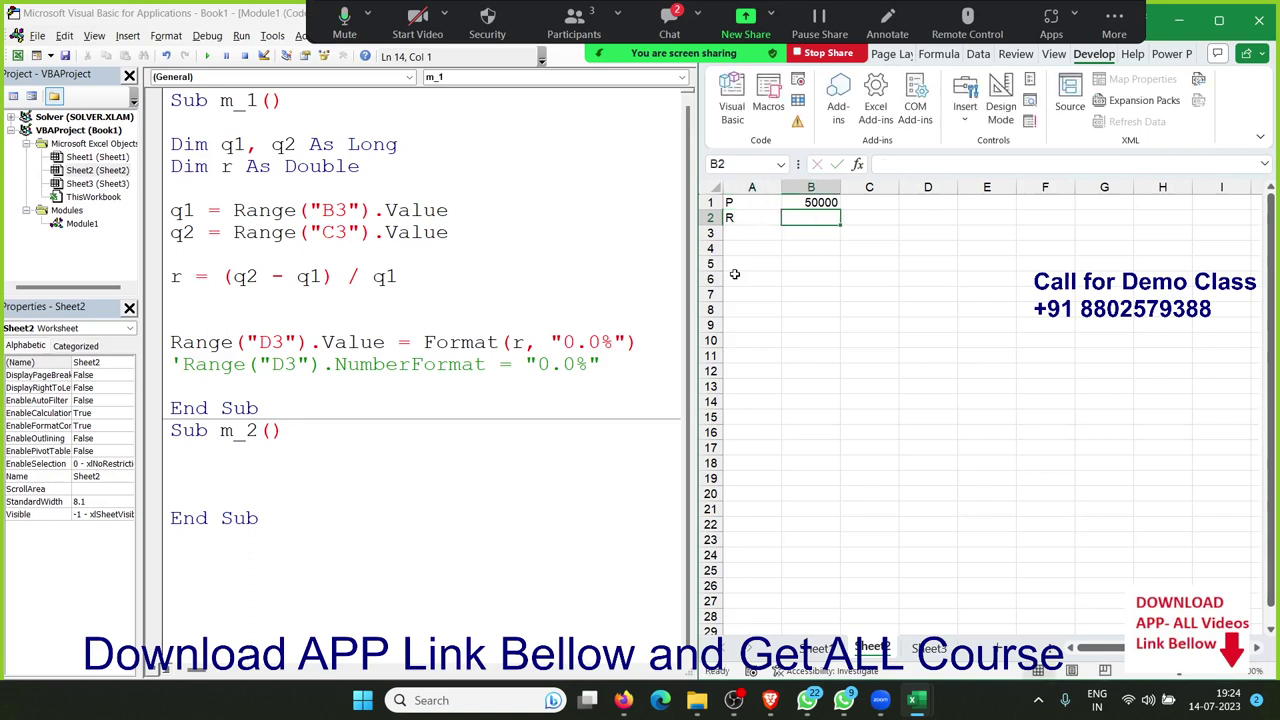
{"action": "type", "text": "5"}
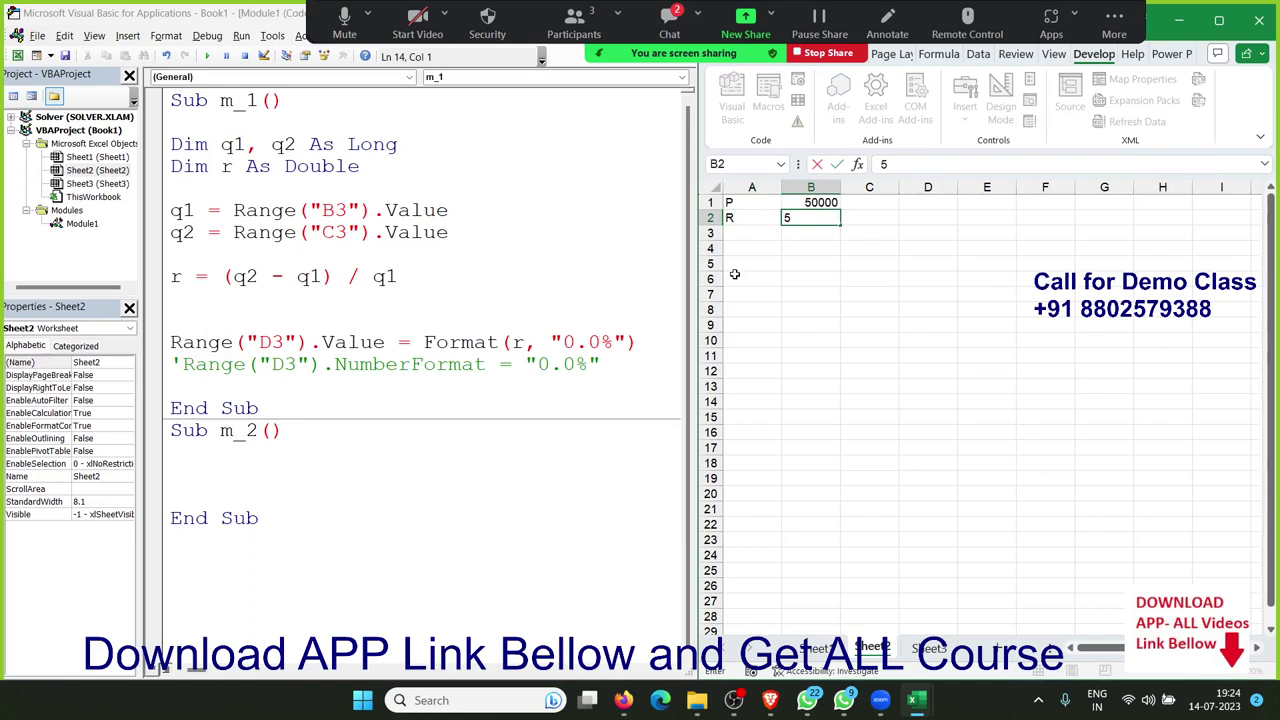
{"action": "type", "text": "%"}
{"action": "key", "text": "Return"}
Enter T with 6 in row 3 and the label Amt in A5
{"action": "key", "text": "Left"}
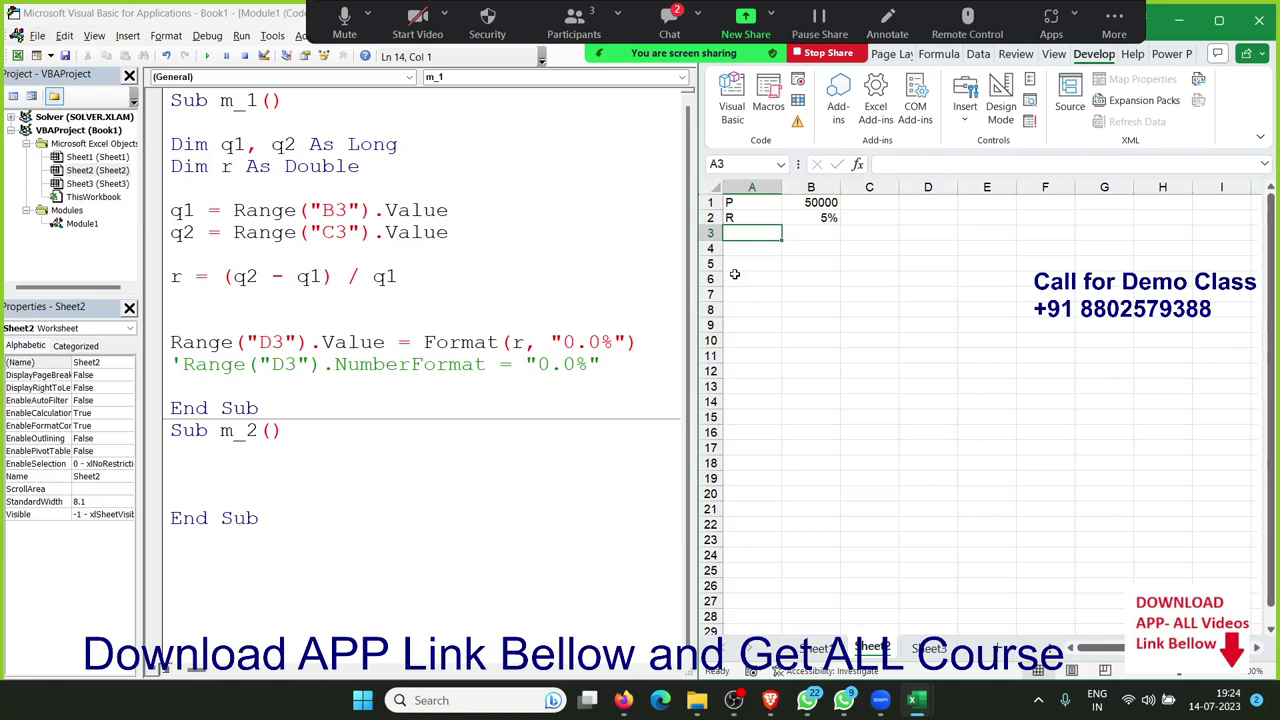
{"action": "type", "text": "T"}
{"action": "key", "text": "Tab"}
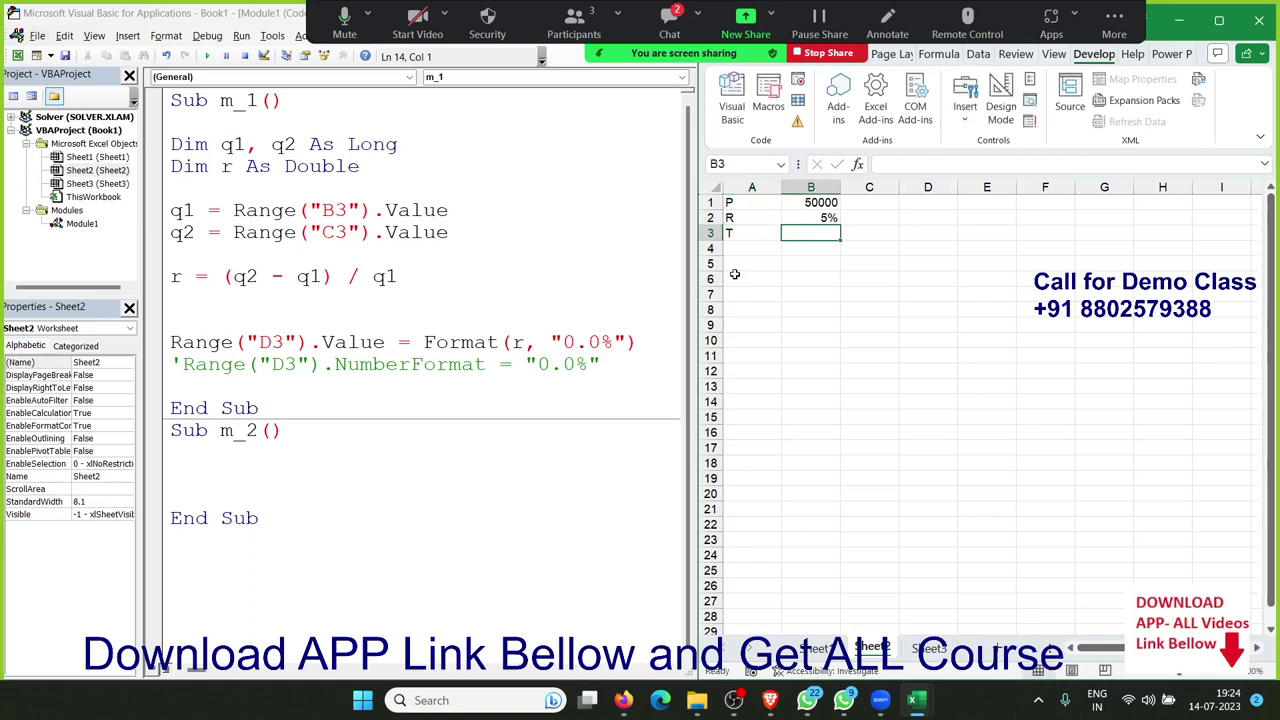
{"action": "type", "text": "6"}
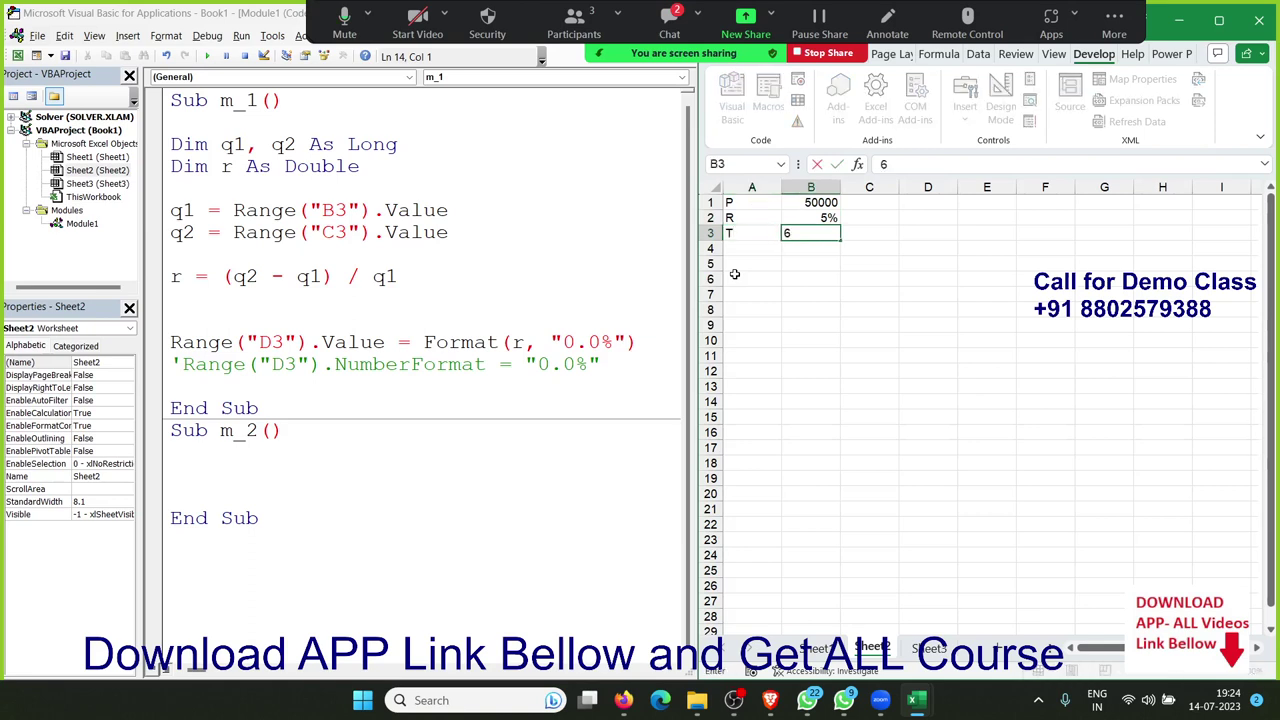
{"action": "key", "text": "Down"}
{"action": "key", "text": "Down"}
{"action": "key", "text": "Left"}
{"action": "type", "text": "A"}
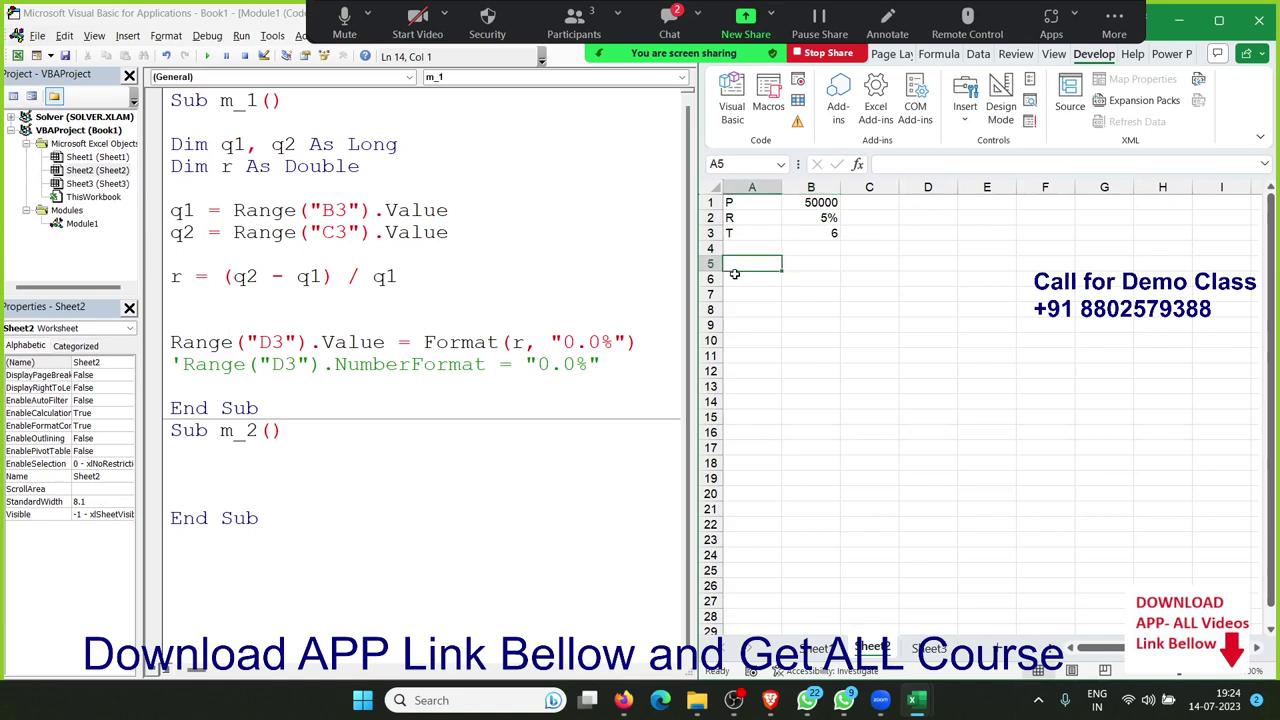
{"action": "type", "text": "mt"}
{"action": "key", "text": "Tab"}
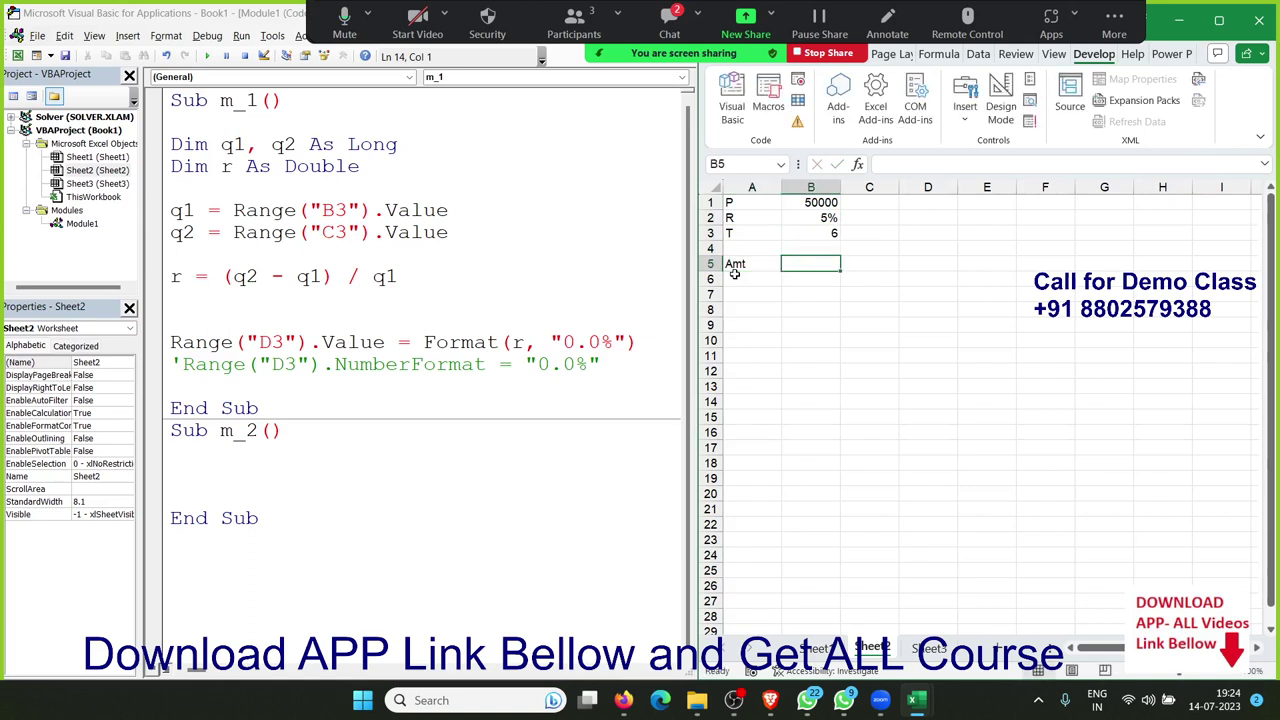
Handwrite A = P × (1 + R/N)^(T×N) over Sheet2 with the Zoom annotation pen
{"action": "left_click", "coordinate": [887, 22]}
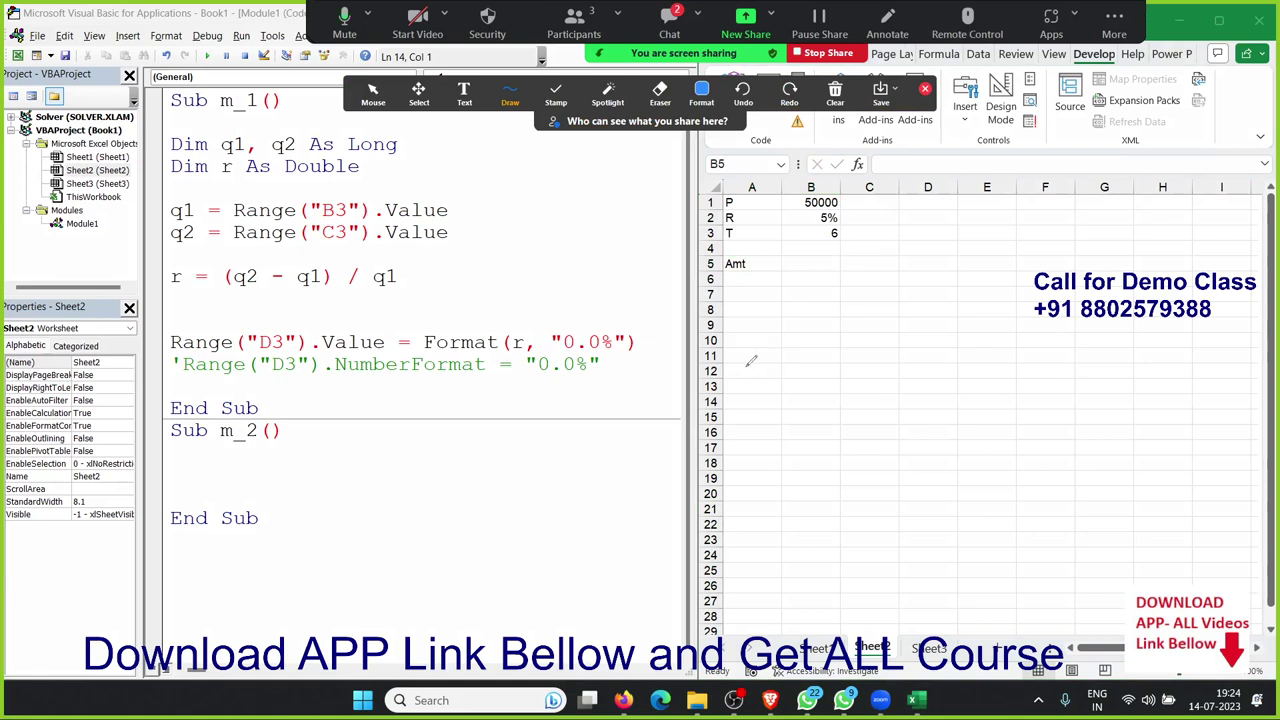
{"action": "mouse_move", "coordinate": [746, 346]}
{"action": "left_mouse_down"}
{"action": "mouse_move", "coordinate": [758, 378]}
{"action": "mouse_move", "coordinate": [774, 378]}
{"action": "mouse_move", "coordinate": [780, 340]}
{"action": "mouse_move", "coordinate": [806, 345]}
{"action": "left_mouse_up"}
{"action": "left_click_drag", "start_coordinate": [818, 290], "coordinate": [835, 362]}
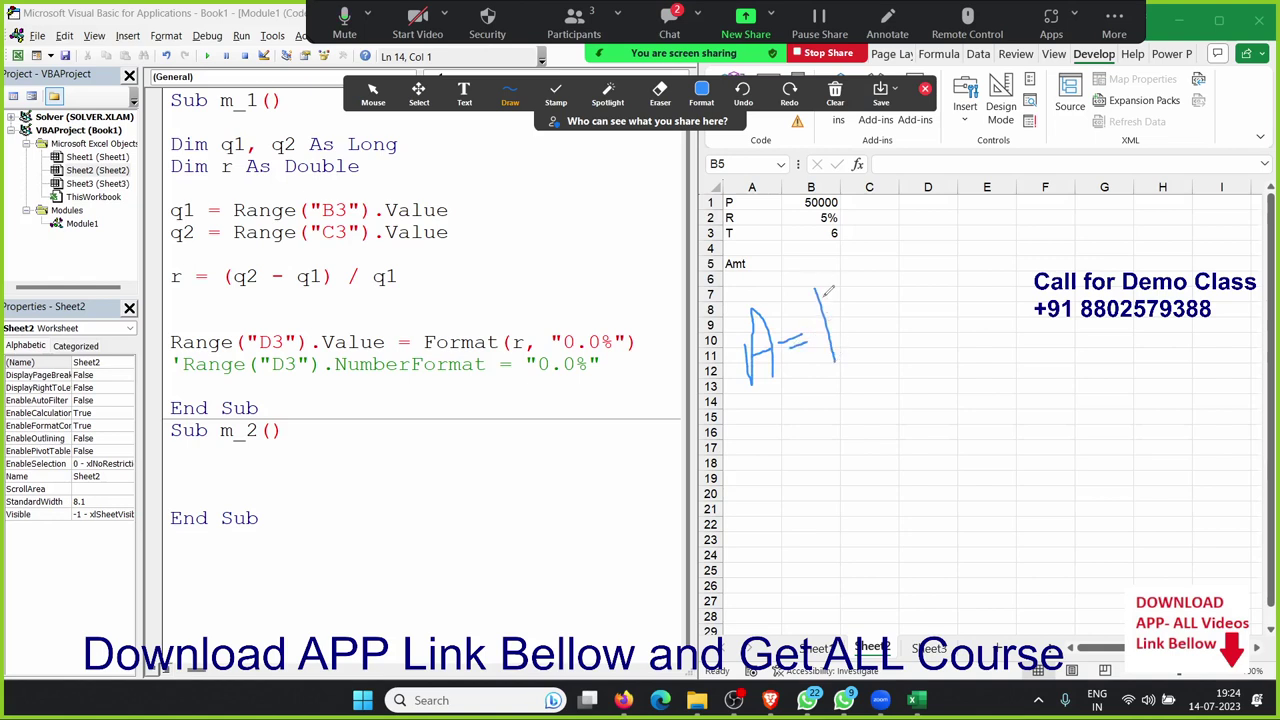
{"action": "mouse_move", "coordinate": [820, 290]}
{"action": "left_mouse_down"}
{"action": "mouse_move", "coordinate": [850, 290]}
{"action": "mouse_move", "coordinate": [826, 316]}
{"action": "mouse_move", "coordinate": [890, 316]}
{"action": "mouse_move", "coordinate": [875, 341]}
{"action": "left_mouse_up"}
{"action": "left_click_drag", "start_coordinate": [887, 246], "coordinate": [934, 317]}
{"action": "mouse_move", "coordinate": [912, 264]}
{"action": "left_mouse_down"}
{"action": "mouse_move", "coordinate": [912, 296]}
{"action": "mouse_move", "coordinate": [960, 250]}
{"action": "mouse_move", "coordinate": [958, 268]}
{"action": "mouse_move", "coordinate": [1020, 278]}
{"action": "mouse_move", "coordinate": [966, 344]}
{"action": "mouse_move", "coordinate": [987, 300]}
{"action": "left_mouse_up"}
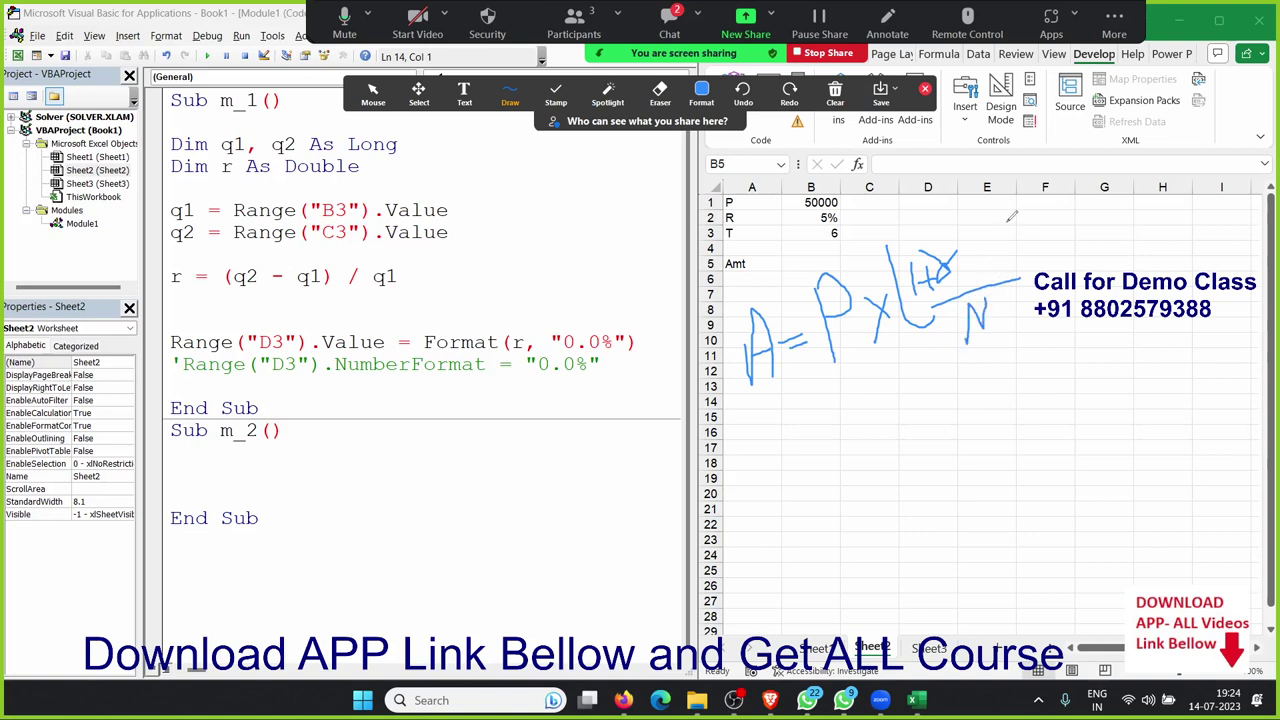
{"action": "left_click_drag", "start_coordinate": [1008, 218], "coordinate": [1088, 372]}
{"action": "left_click_drag", "start_coordinate": [1050, 193], "coordinate": [1083, 240]}
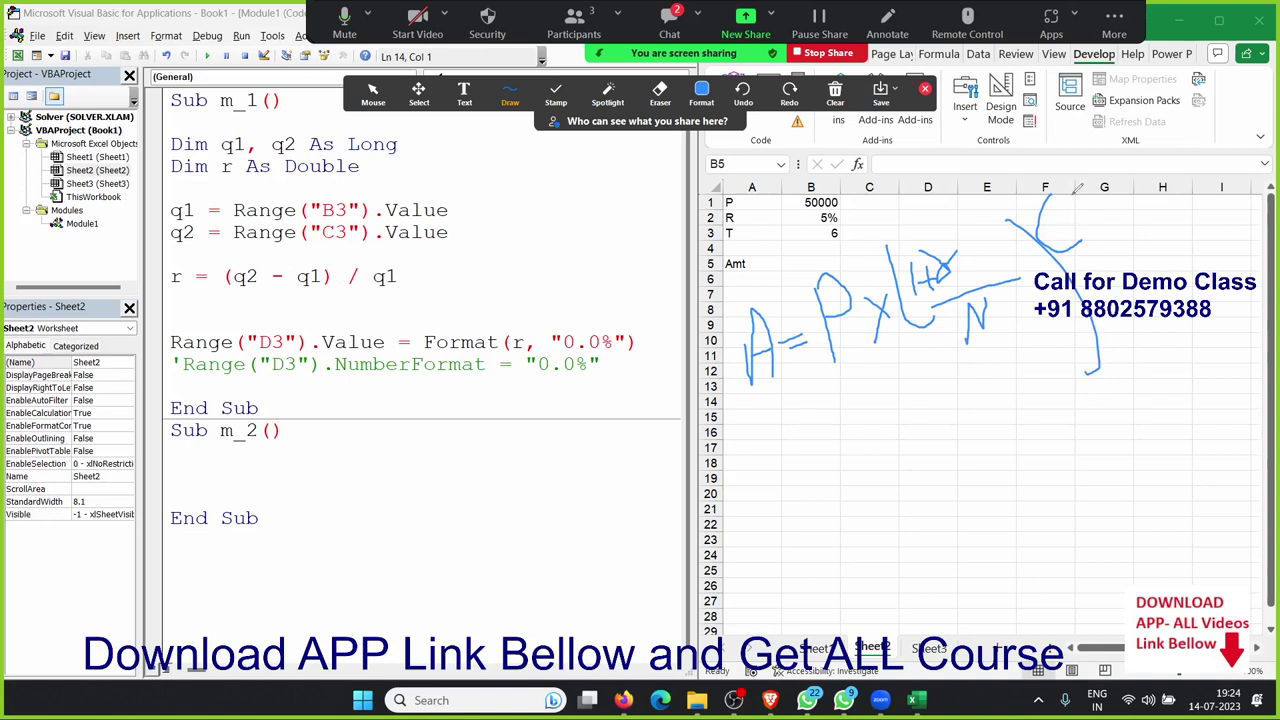
{"action": "mouse_move", "coordinate": [1074, 197]}
{"action": "left_mouse_down"}
{"action": "mouse_move", "coordinate": [1090, 172]}
{"action": "mouse_move", "coordinate": [1106, 214]}
{"action": "mouse_move", "coordinate": [1095, 220]}
{"action": "mouse_move", "coordinate": [1122, 208]}
{"action": "mouse_move", "coordinate": [1148, 162]}
{"action": "mouse_move", "coordinate": [1176, 192]}
{"action": "left_mouse_up"}
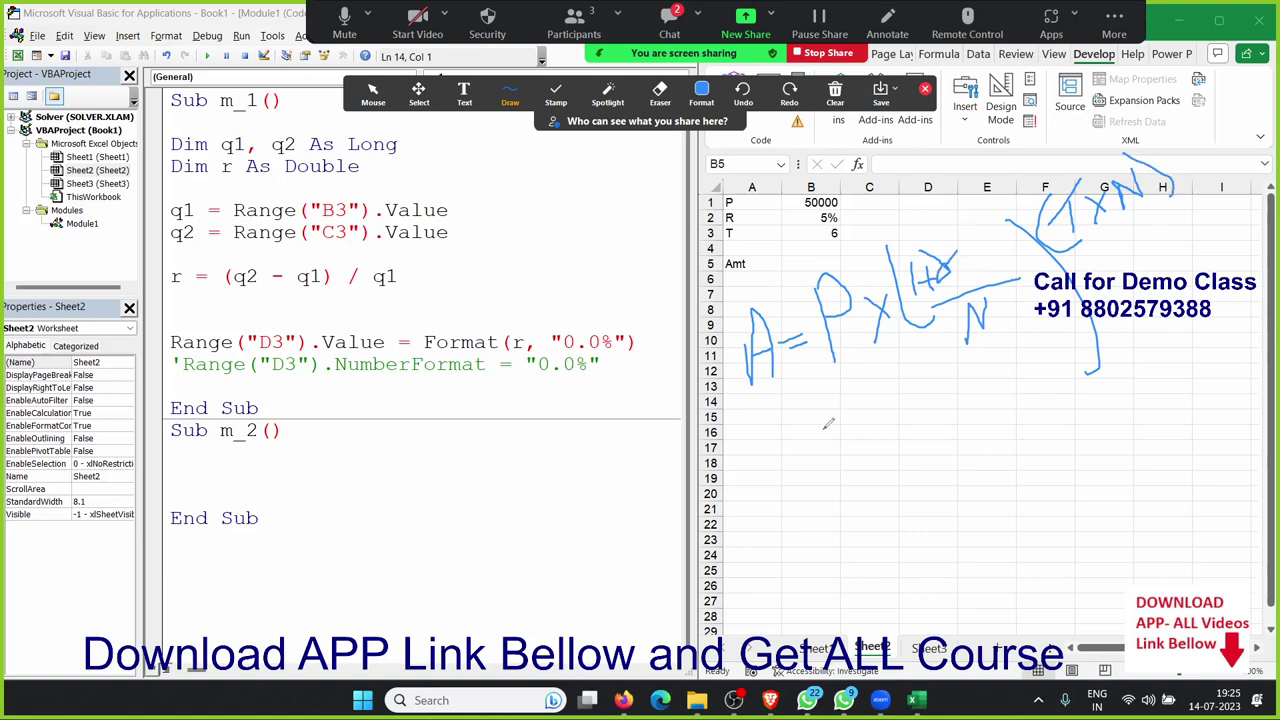
{"action": "left_click_drag", "start_coordinate": [822, 432], "coordinate": [1212, 248]}
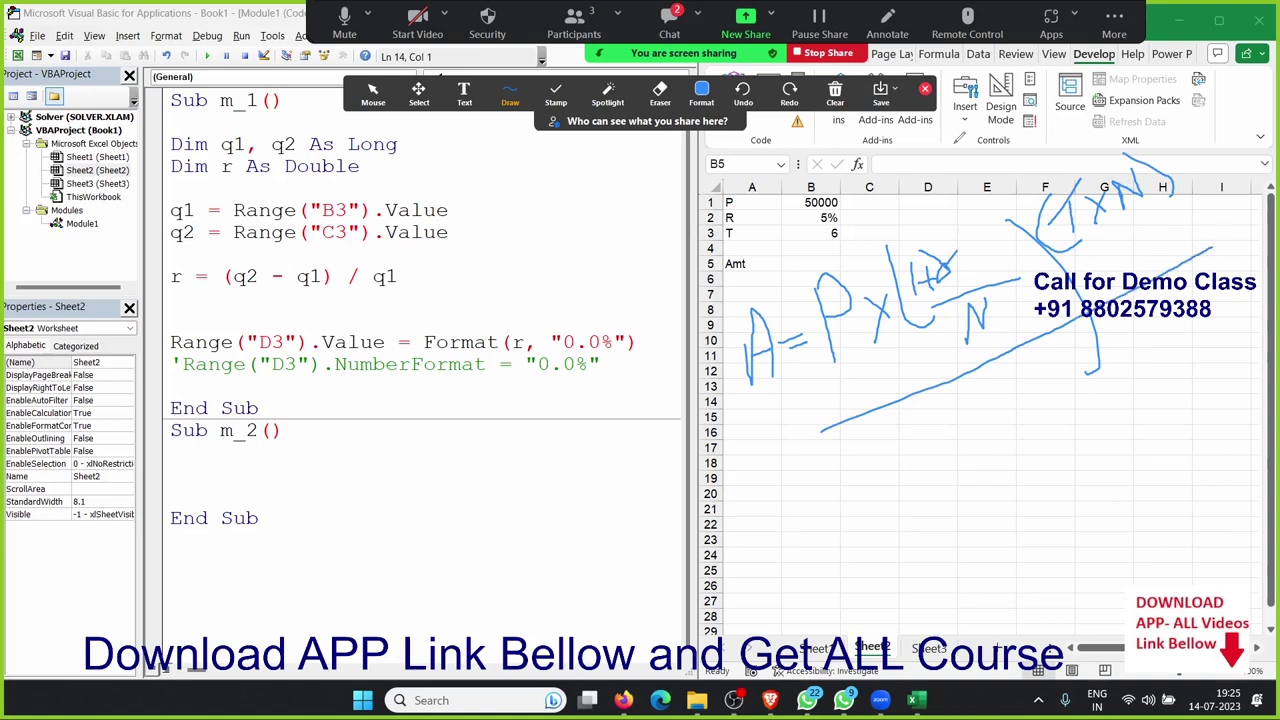
Close the annotation tools and type the note N=12 into cell C2
{"action": "left_click", "coordinate": [926, 90]}
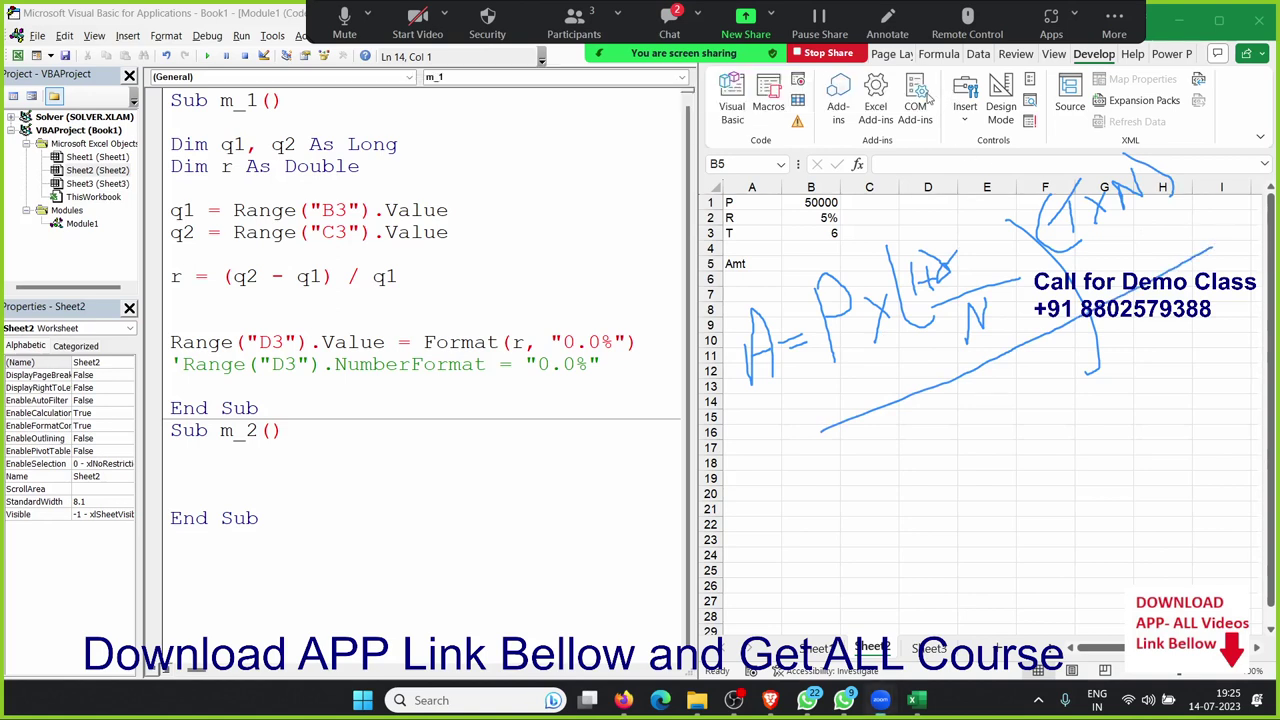
{"action": "left_click", "coordinate": [278, 466]}
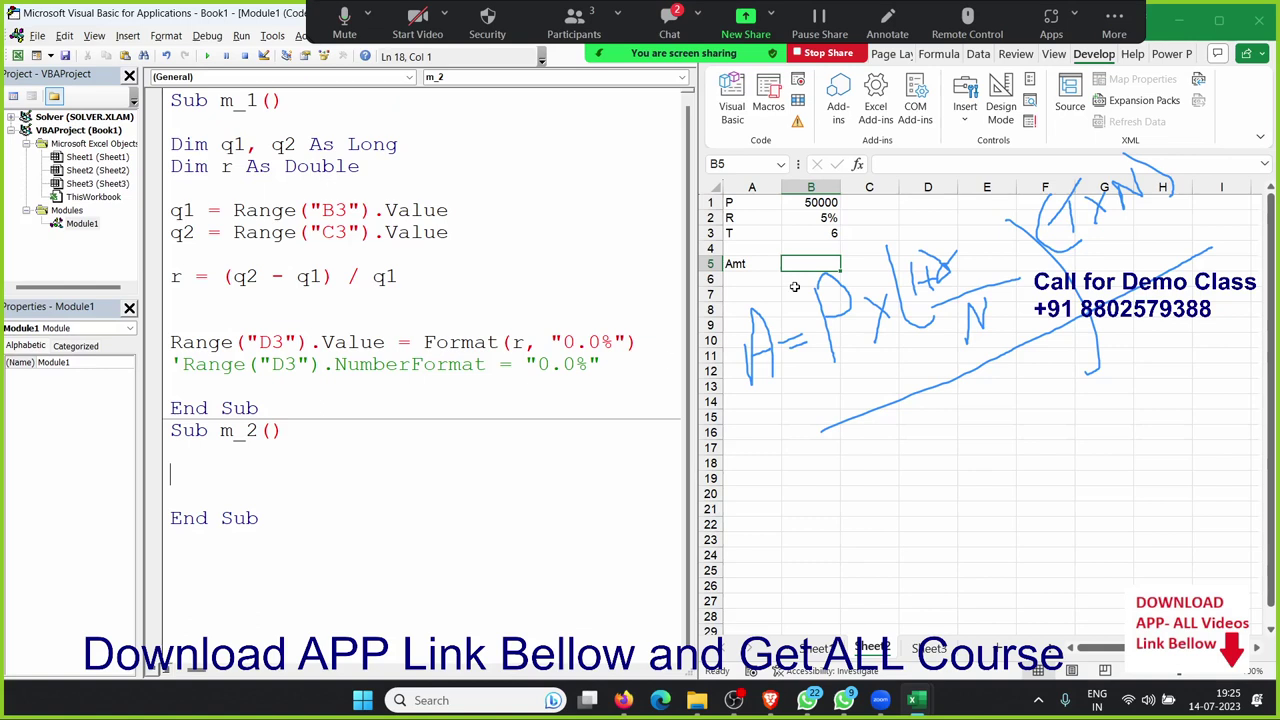
{"action": "left_click", "coordinate": [888, 220]}
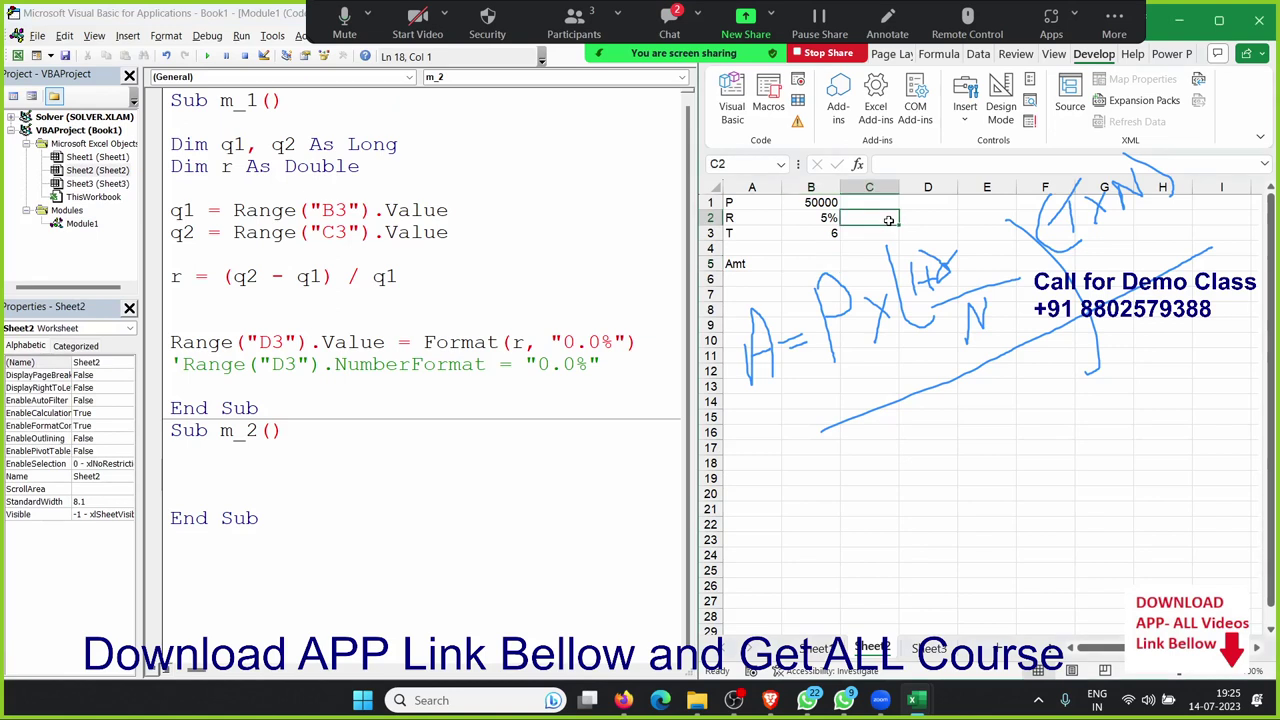
{"action": "type", "text": "N=12"}
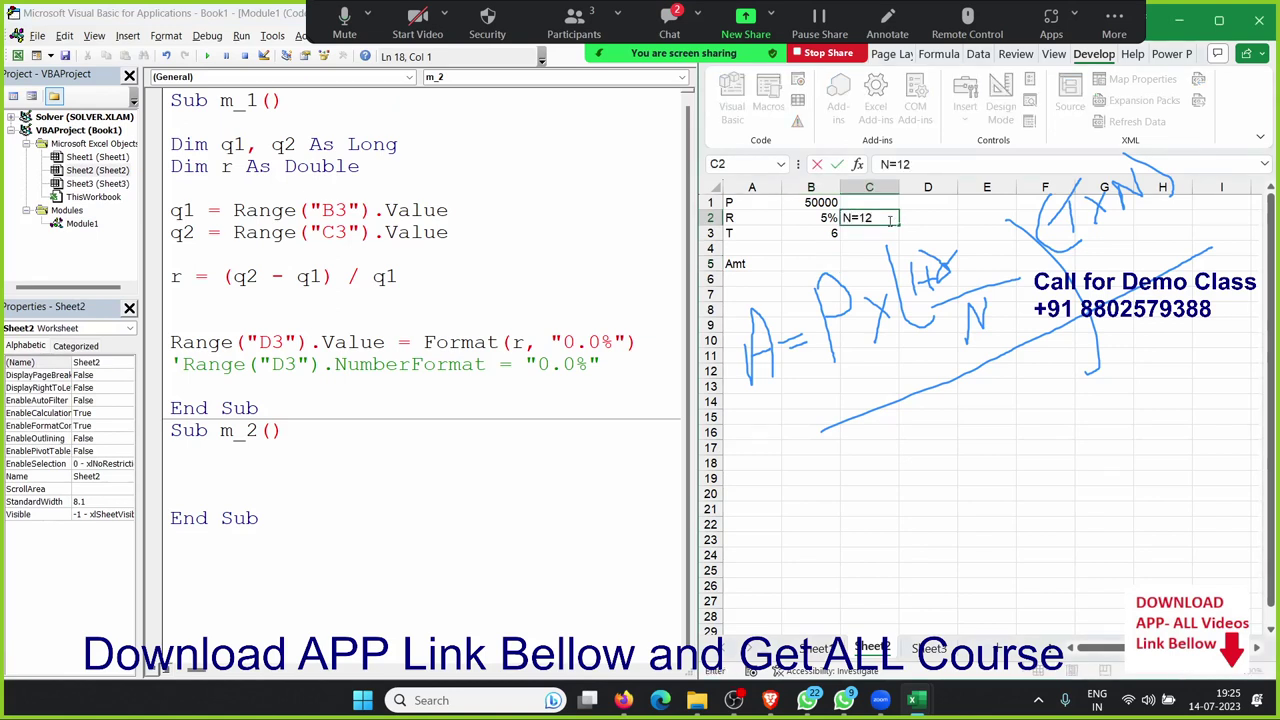
{"action": "left_click", "coordinate": [870, 339]}
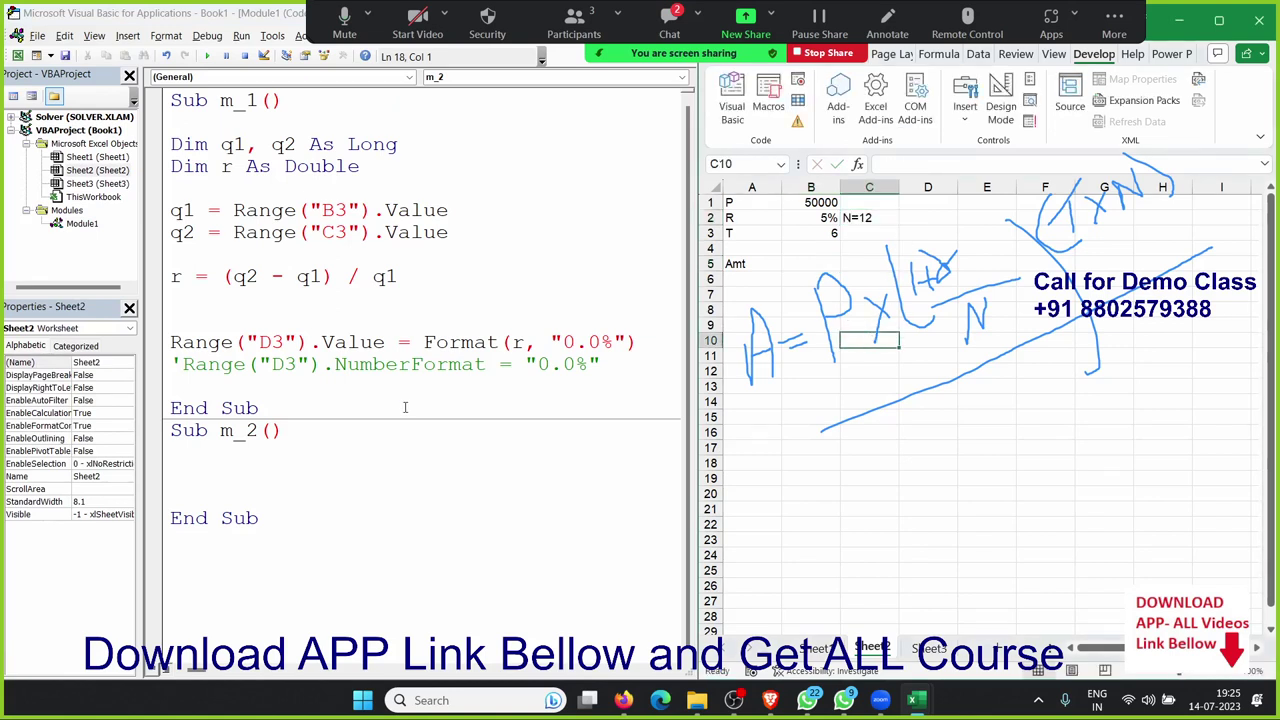
{"action": "left_click", "coordinate": [282, 459]}
In m_2, declare p As Long and r As Double
{"action": "key", "text": "Return"}
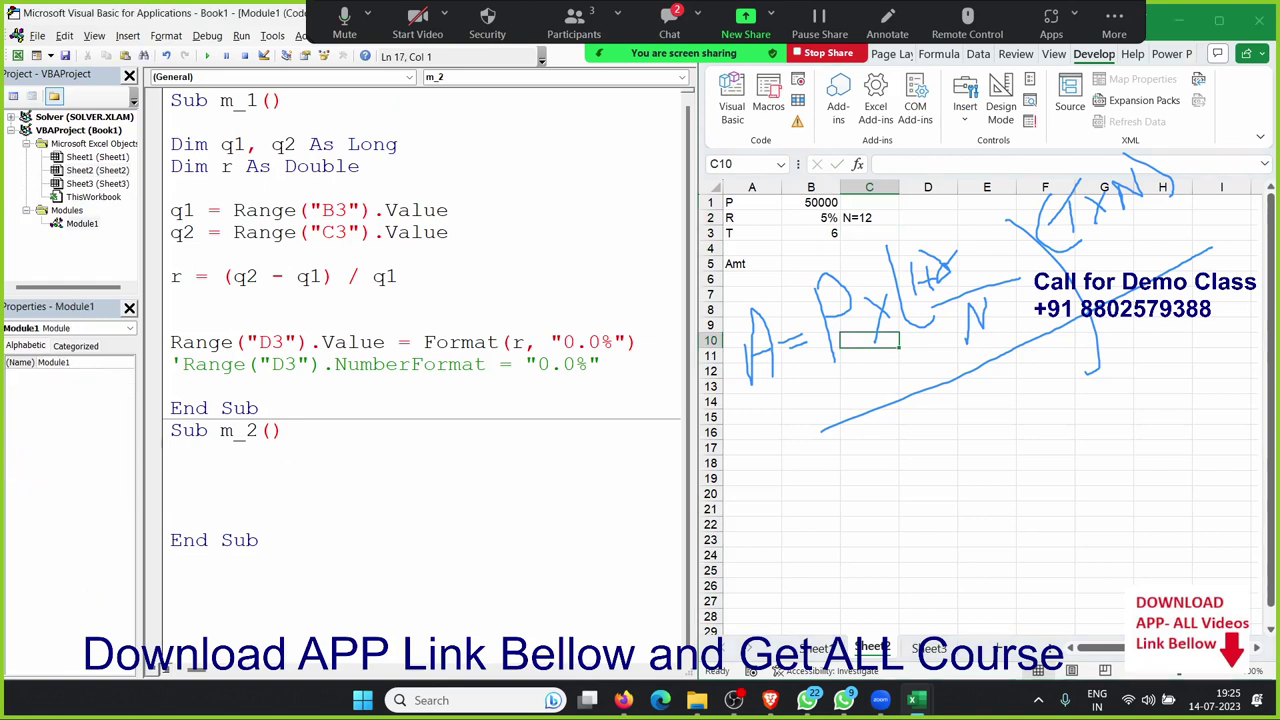
{"action": "type", "text": "dim "}
{"action": "type", "text": "p as l"}
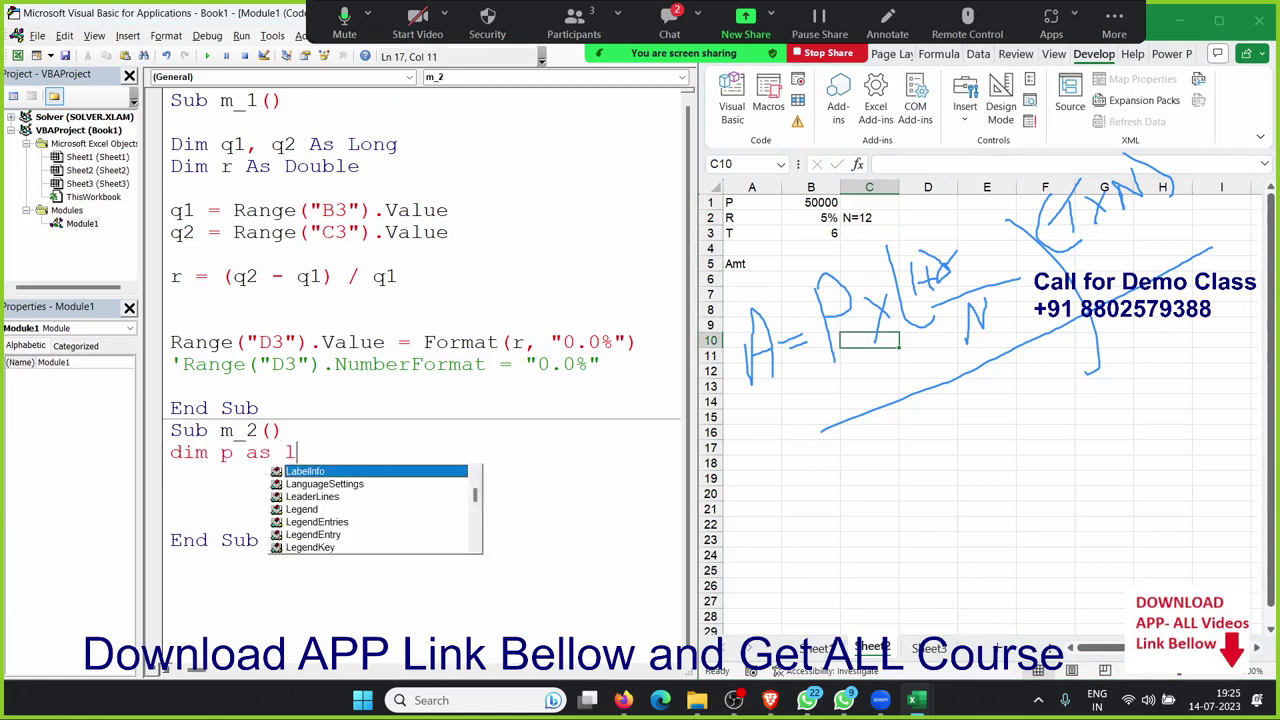
{"action": "type", "text": "ong"}
{"action": "key", "text": "Return"}
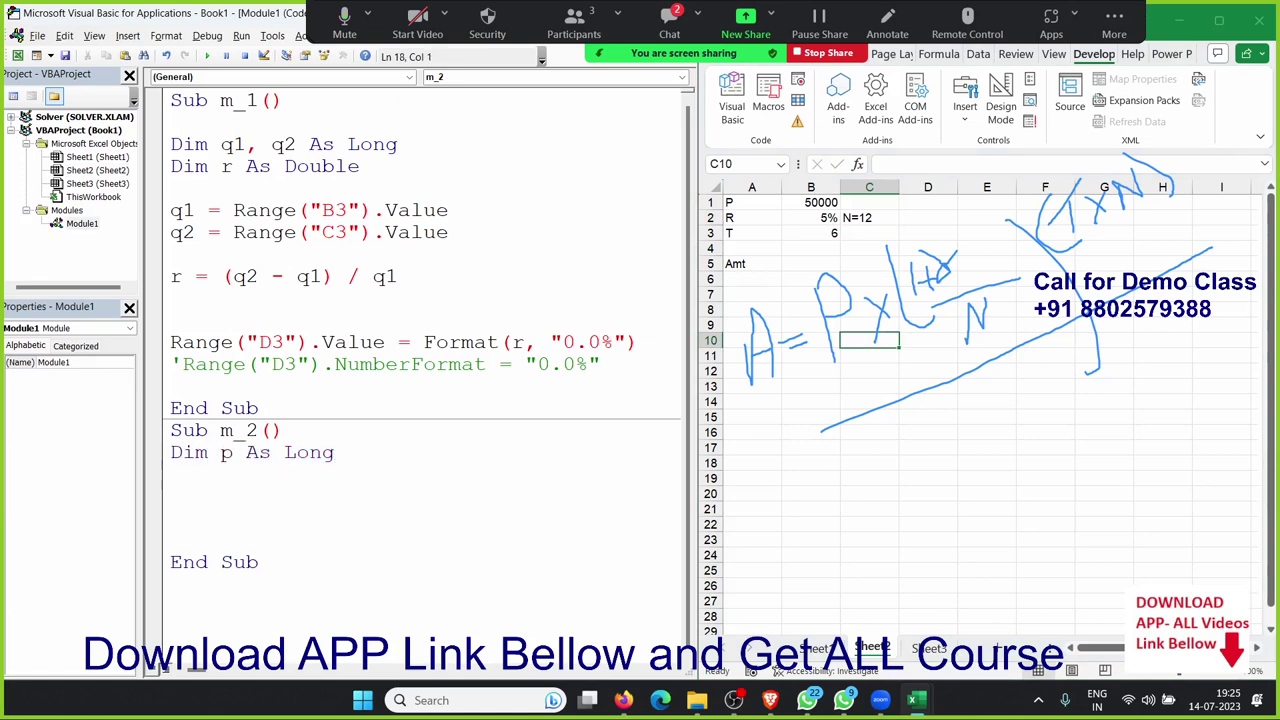
{"action": "type", "text": "dim r as "}
{"action": "type", "text": "dou"}
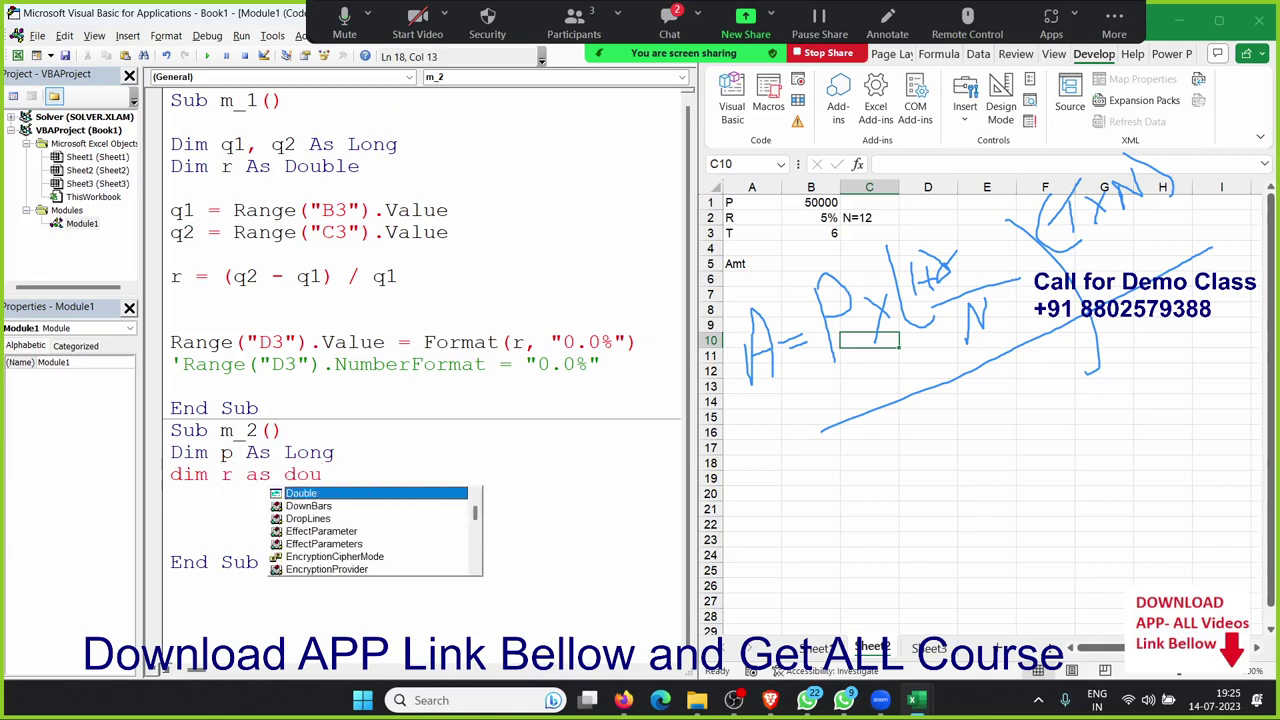
{"action": "key", "text": "Tab"}
{"action": "key", "text": "Return"}
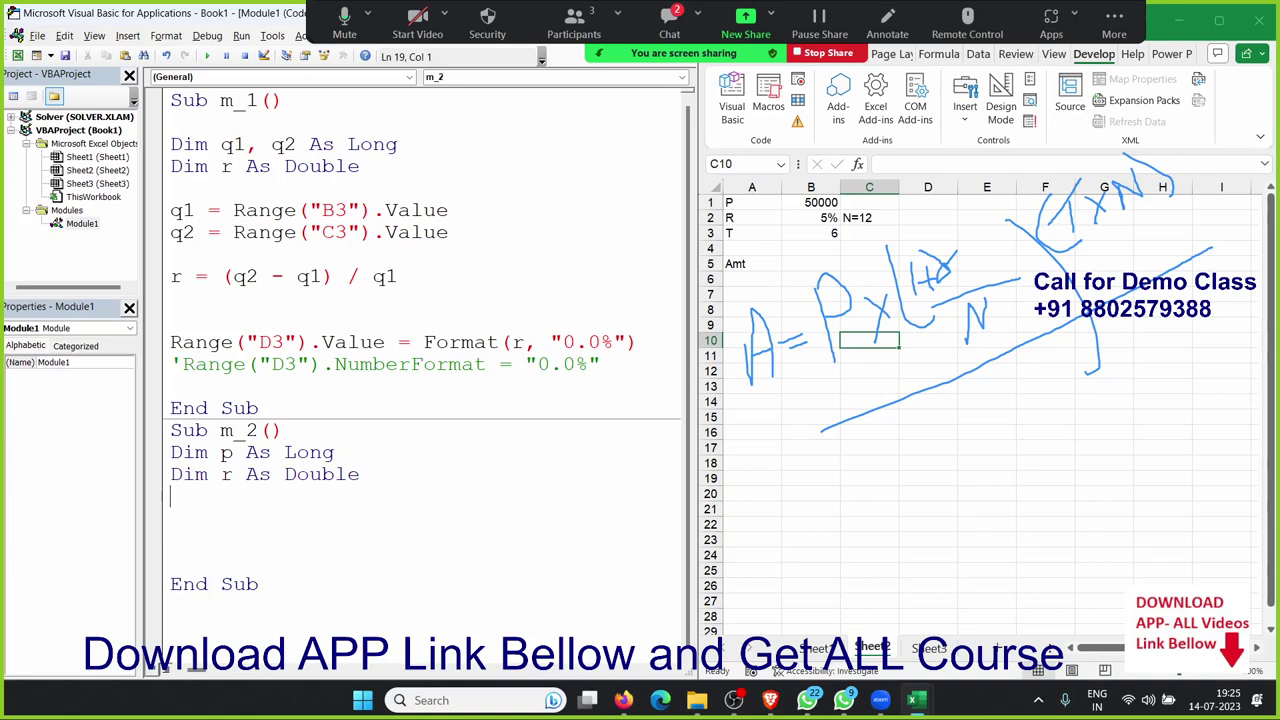
Declare t As Byte and a As Double below them
{"action": "type", "text": "di"}
{"action": "type", "text": "m t as "}
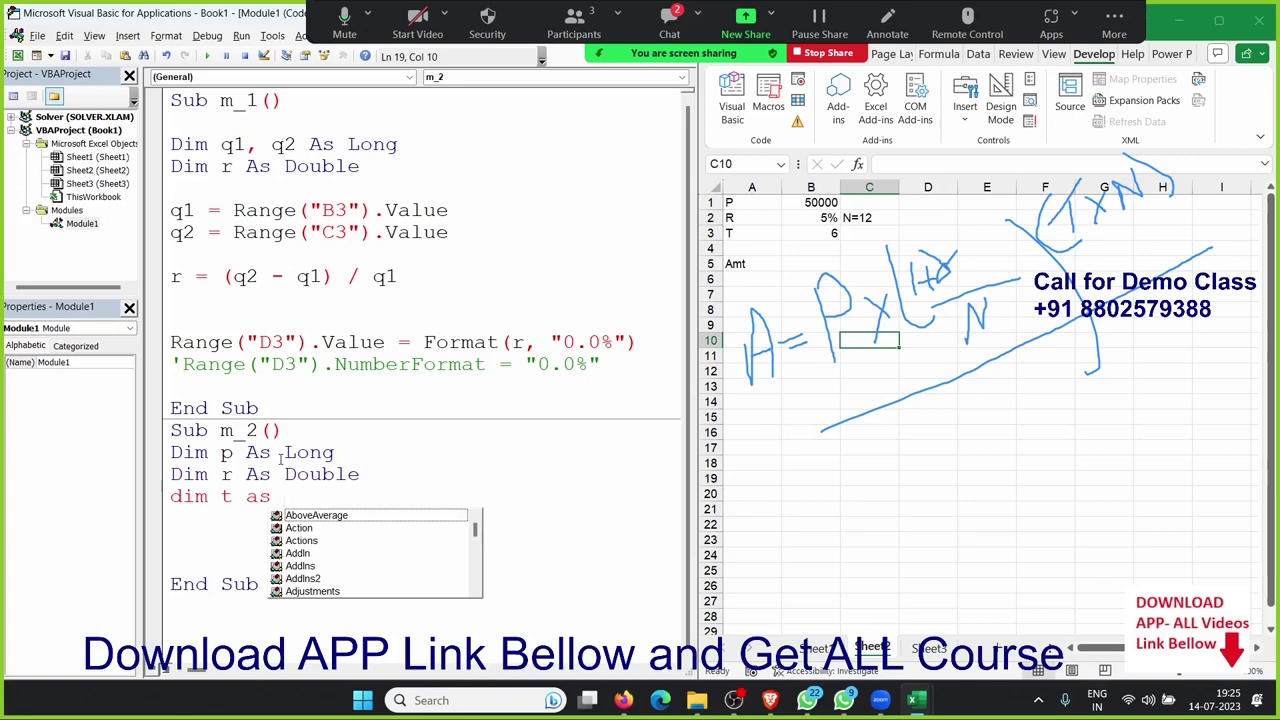
{"action": "type", "text": "by"}
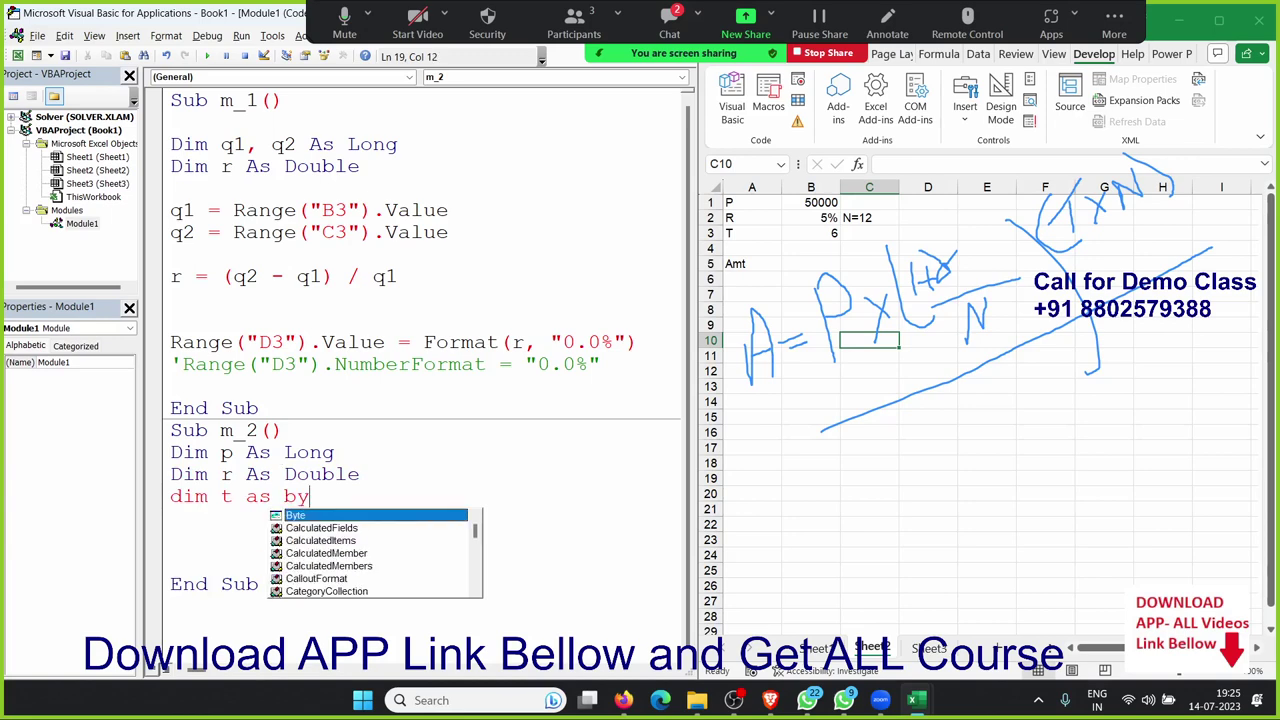
{"action": "key", "text": "Return"}
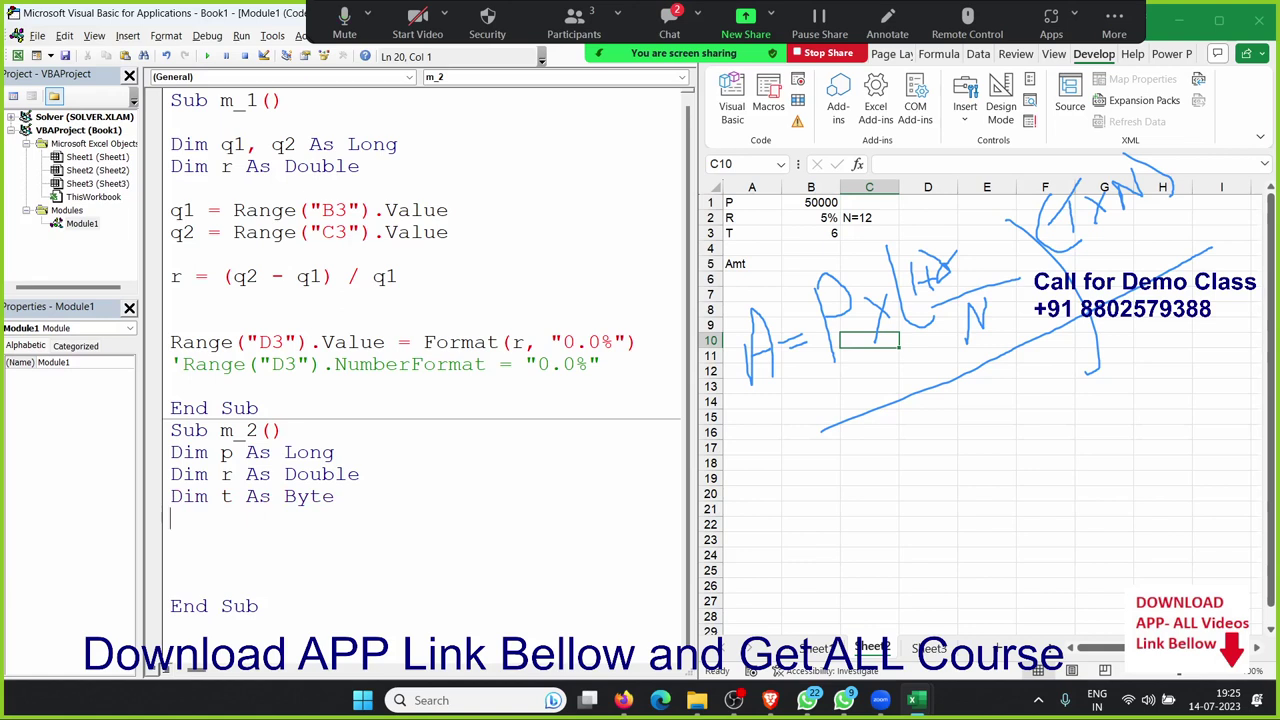
{"action": "key", "text": "Return"}
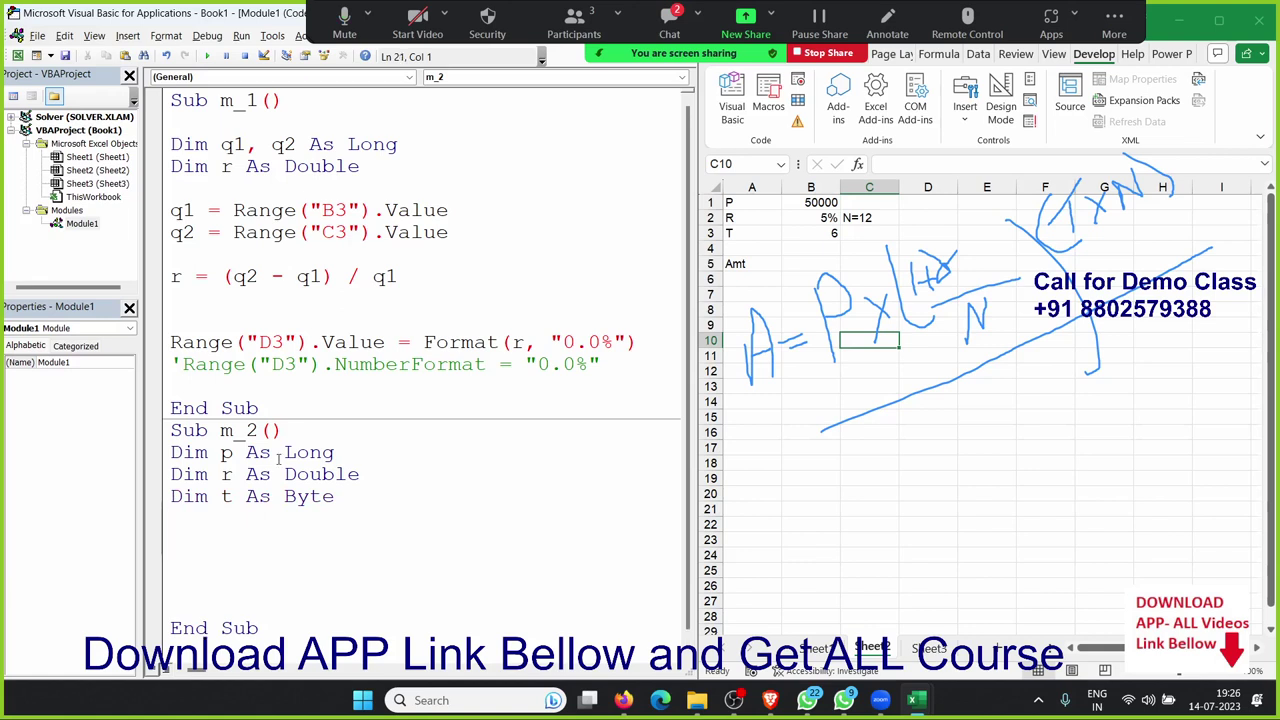
{"action": "key", "text": "Up"}
{"action": "type", "text": "d"}
{"action": "type", "text": "im a "}
{"action": "type", "text": "as "}
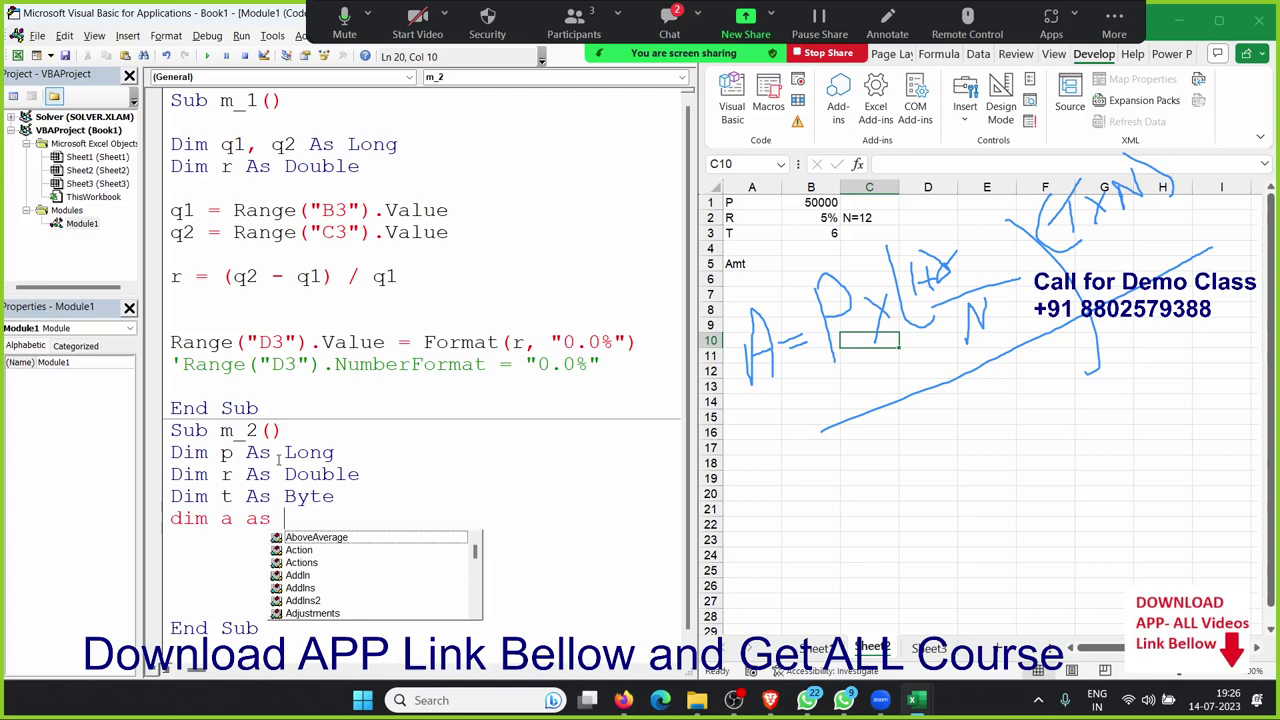
{"action": "type", "text": "dou"}
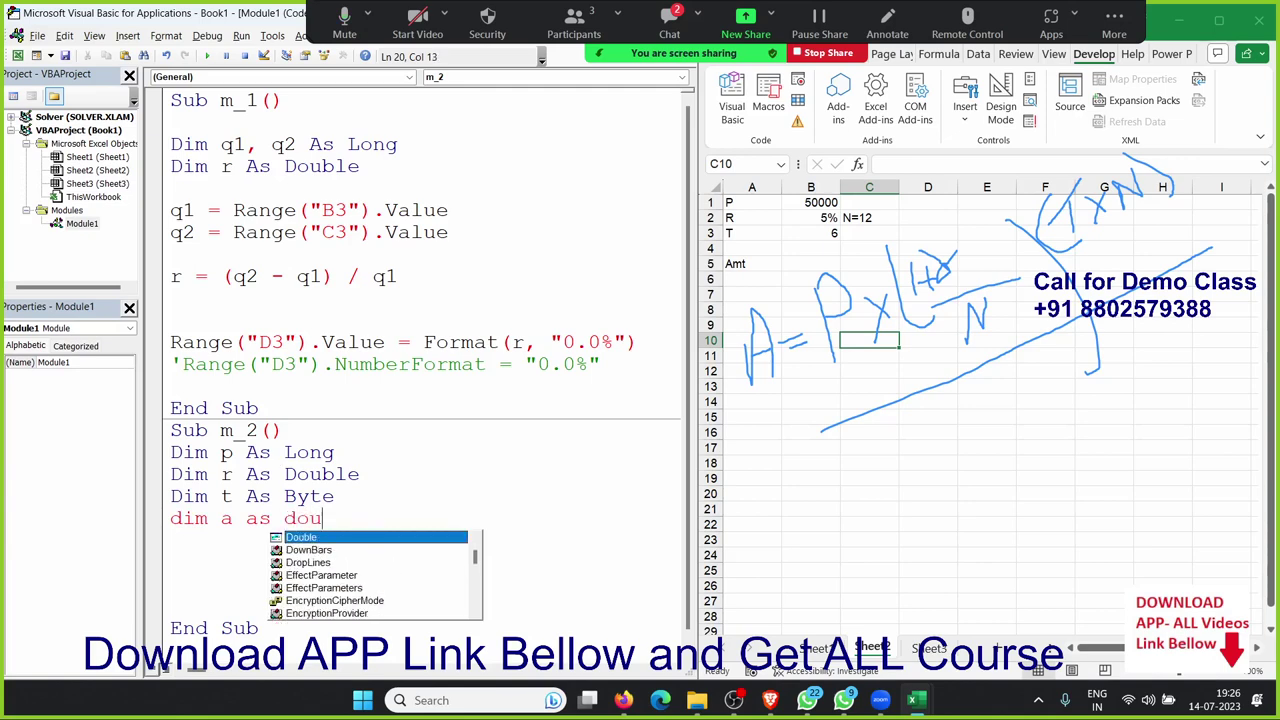
{"action": "key", "text": "Return"}
{"action": "key", "text": "Return"}
{"action": "key", "text": "Return"}
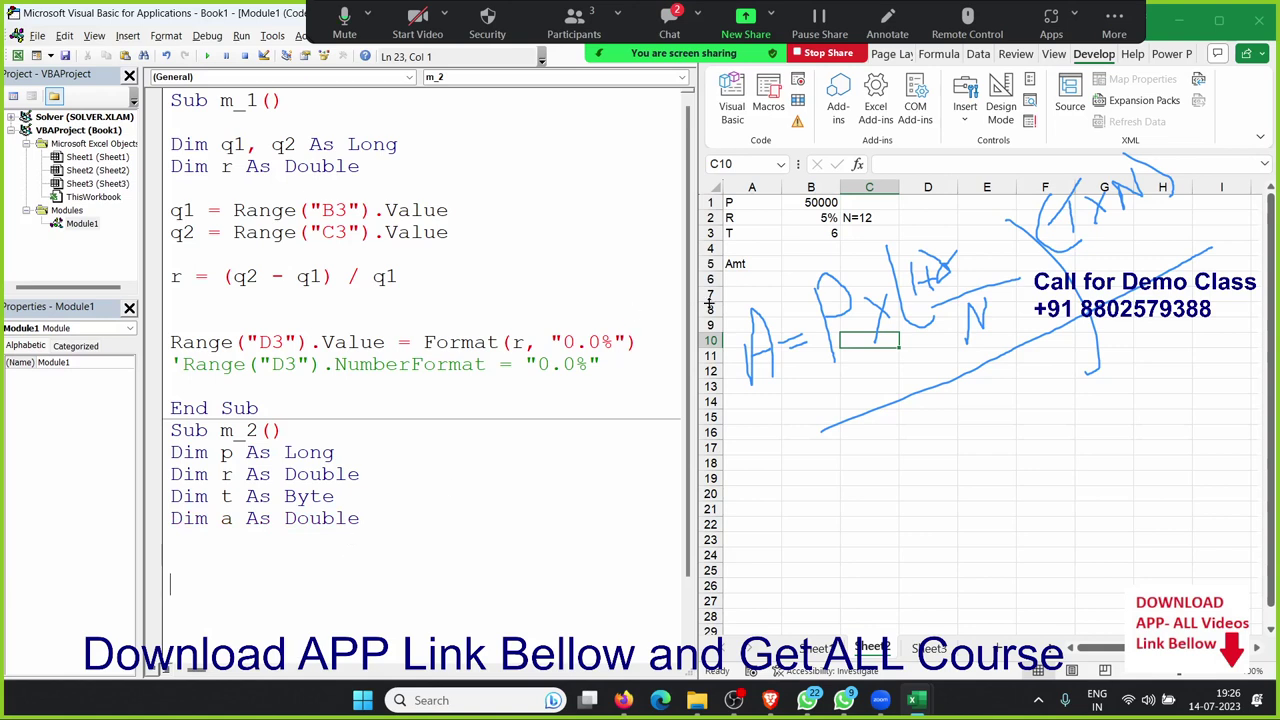
{"action": "left_click_drag", "start_coordinate": [690, 370], "coordinate": [690, 449]}
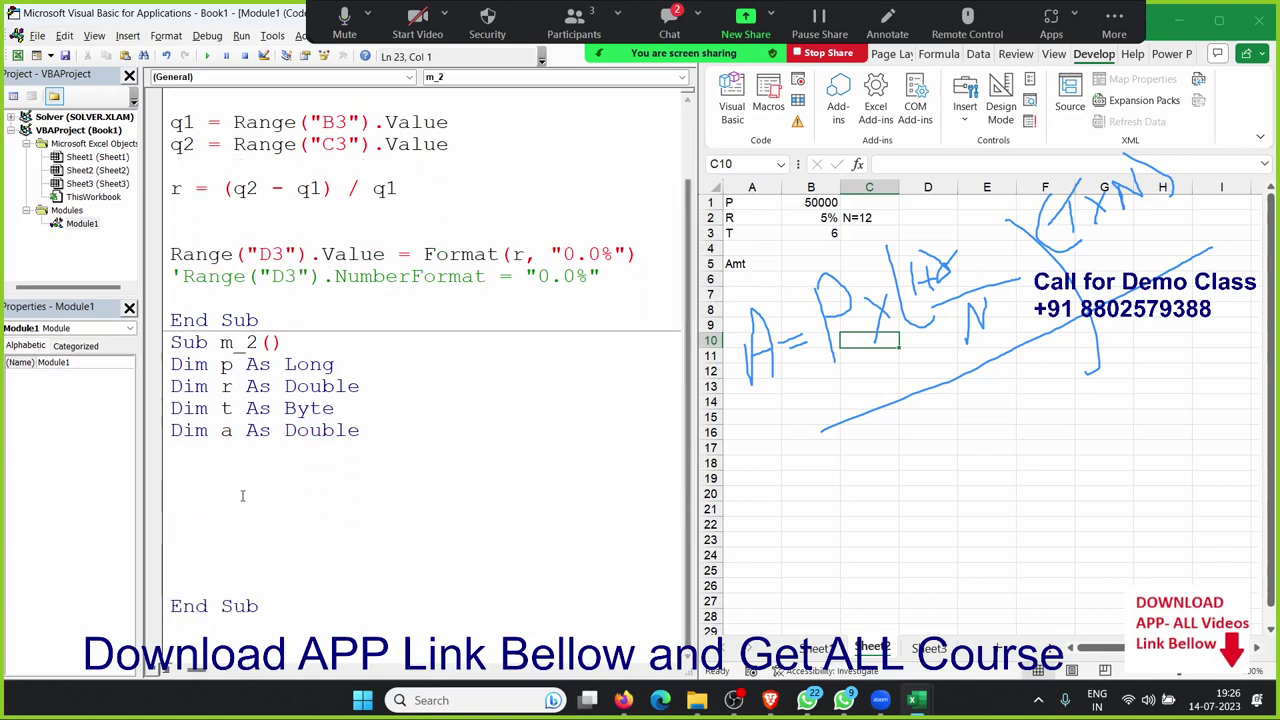
Read p from Range("B1").Value and r from Range("B2").Value
{"action": "left_click", "coordinate": [201, 481]}
{"action": "type", "text": "p"}
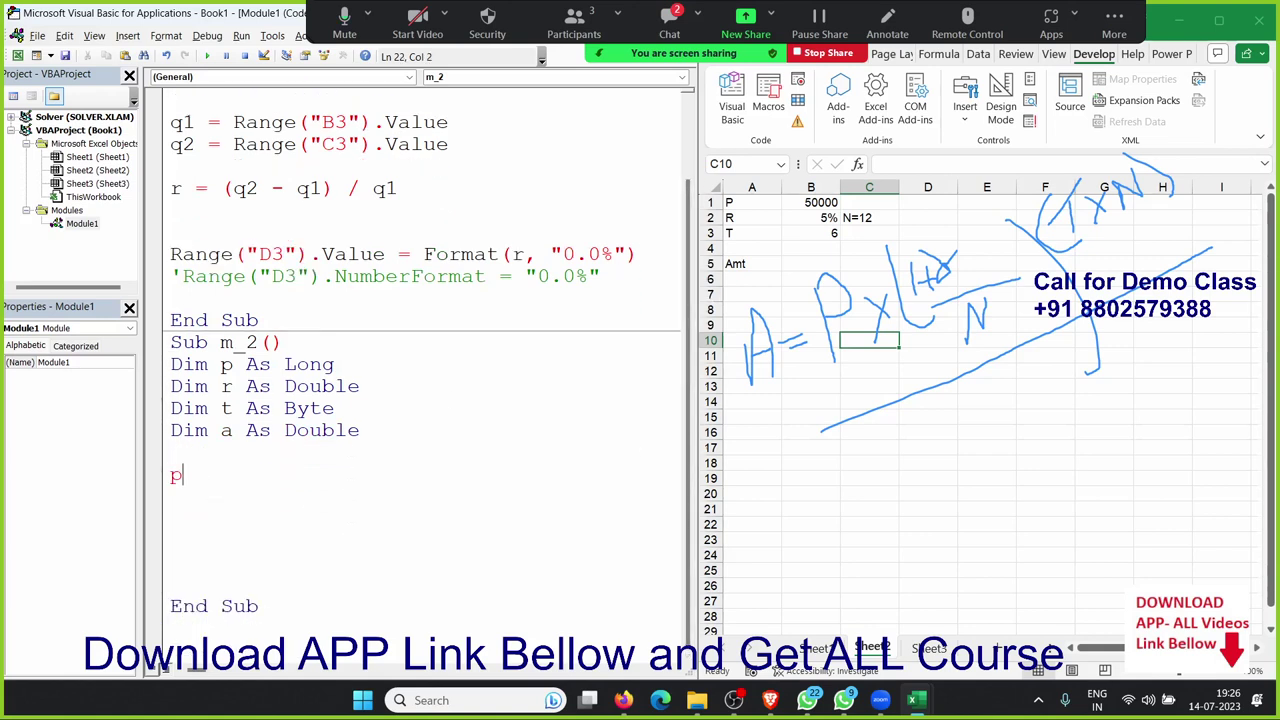
{"action": "type", "text": "=ra"}
{"action": "type", "text": "nge("}
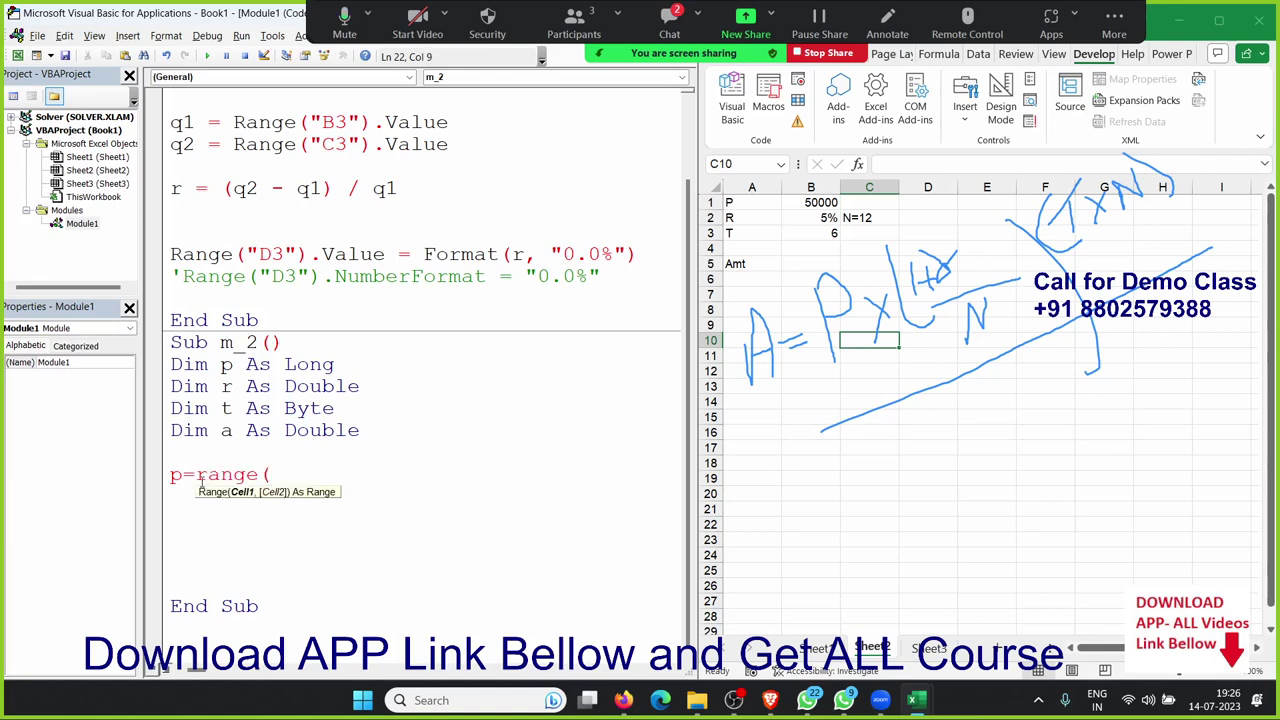
{"action": "type", "text": "\"B"}
{"action": "type", "text": "1\")"}
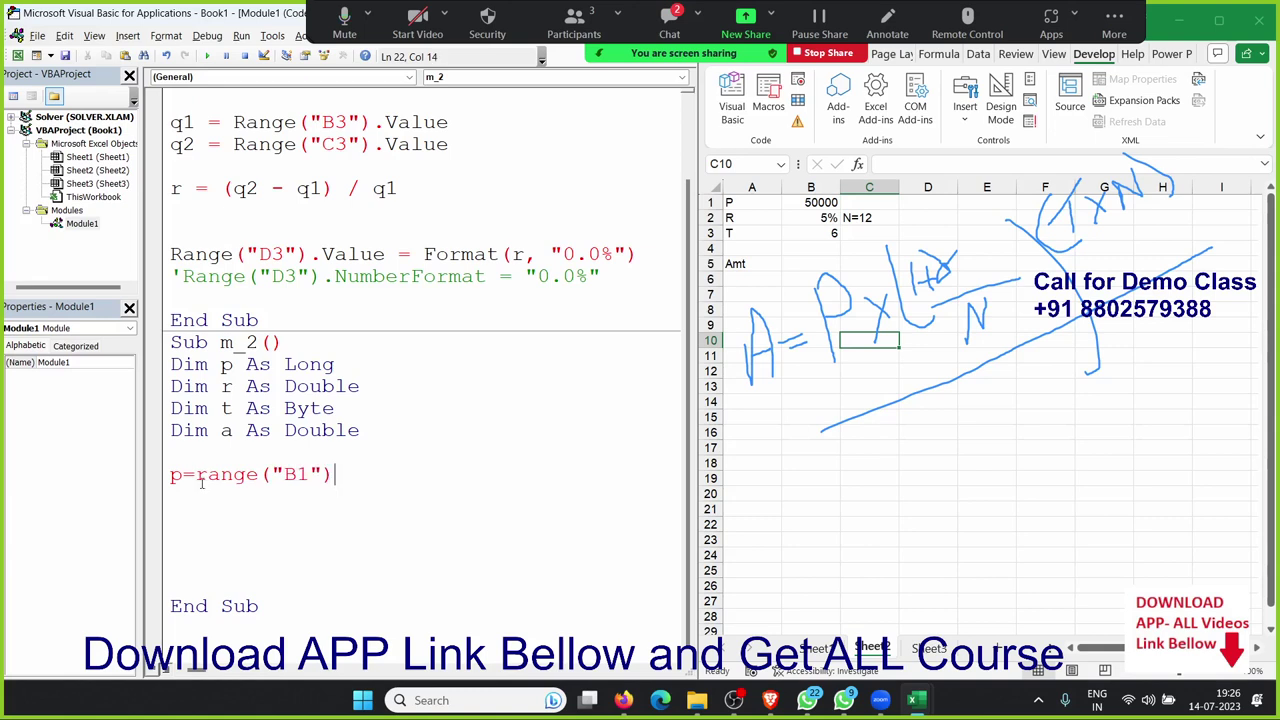
{"action": "type", "text": ".v"}
{"action": "key", "text": "Tab"}
{"action": "key", "text": "Return"}
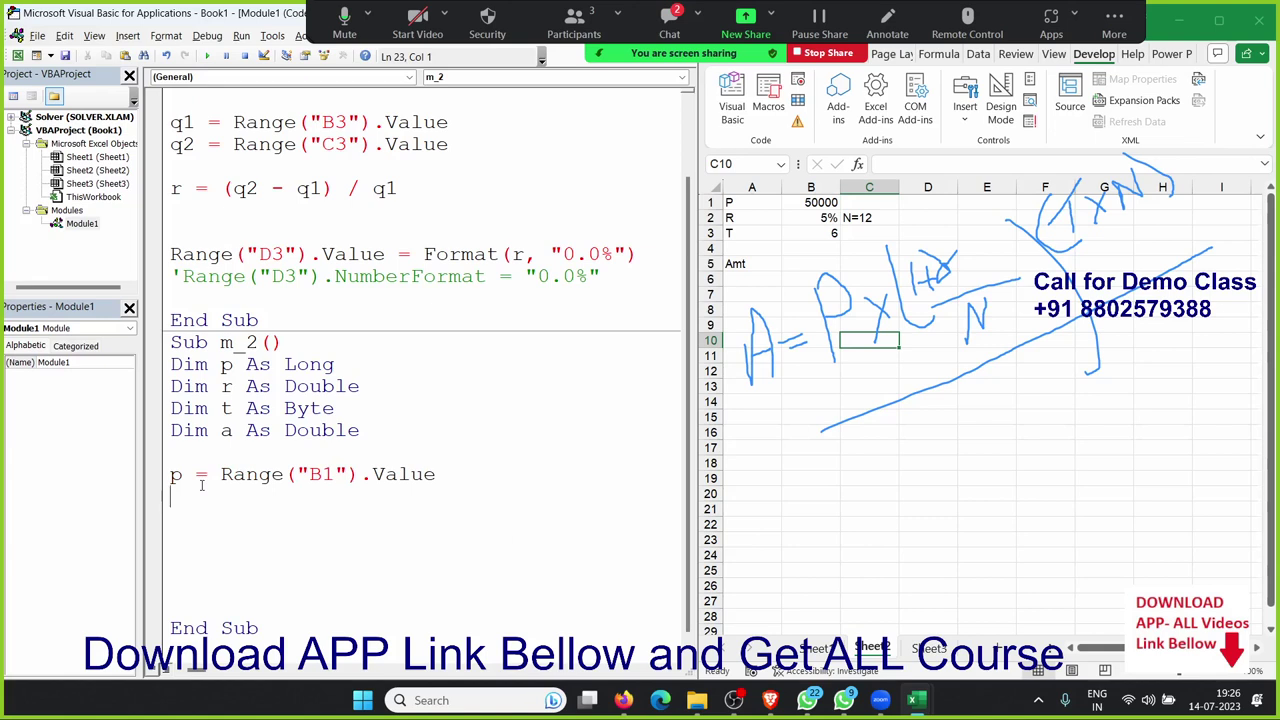
{"action": "type", "text": "r="}
{"action": "type", "text": "range"}
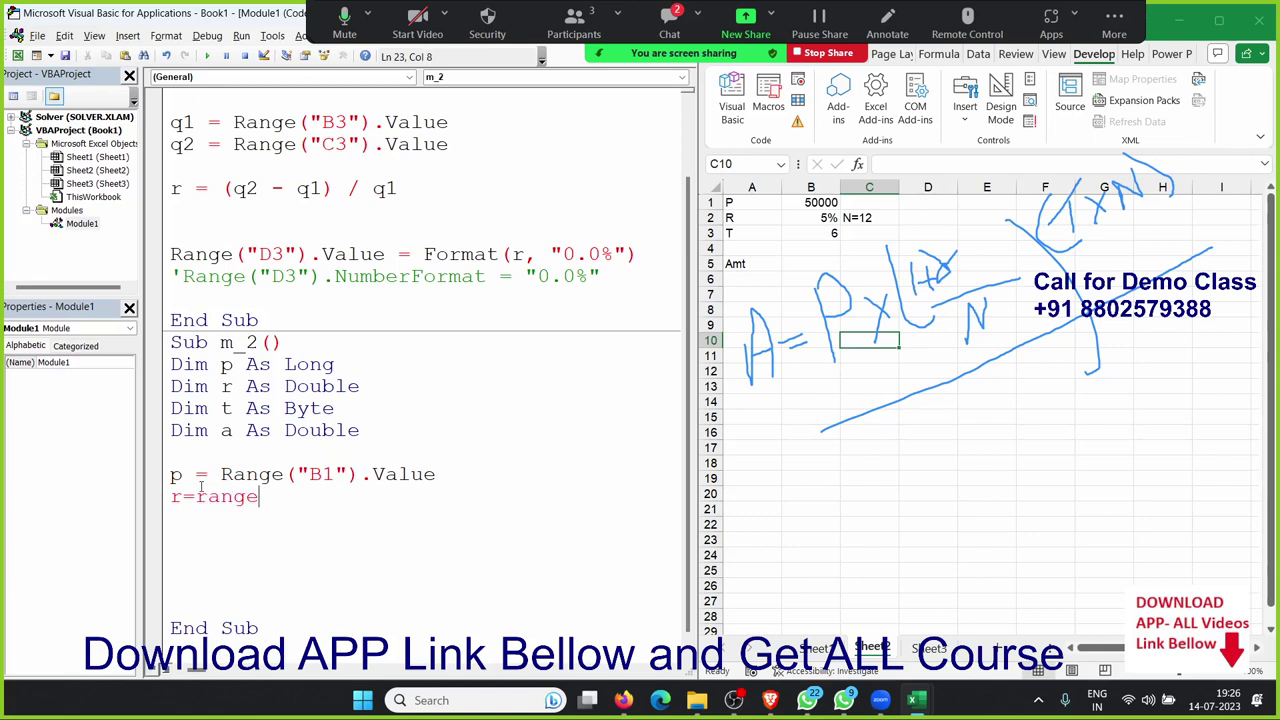
{"action": "type", "text": "(\""}
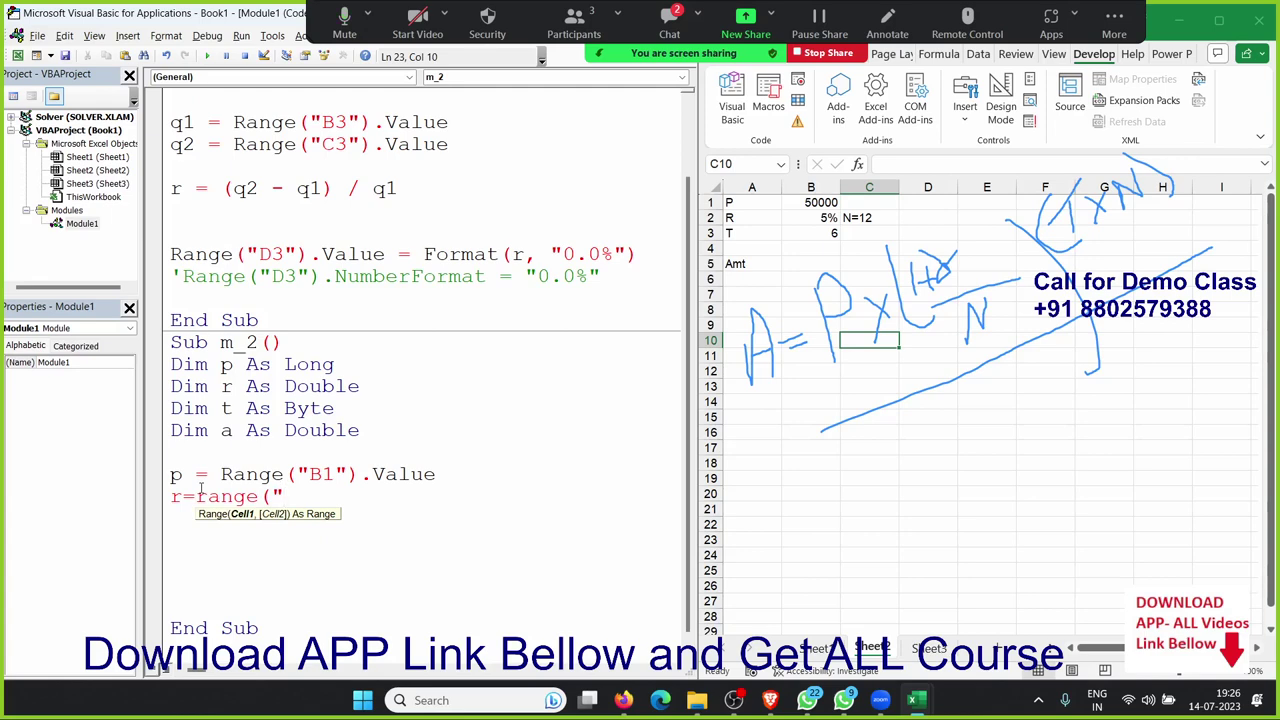
{"action": "type", "text": "B2\")"}
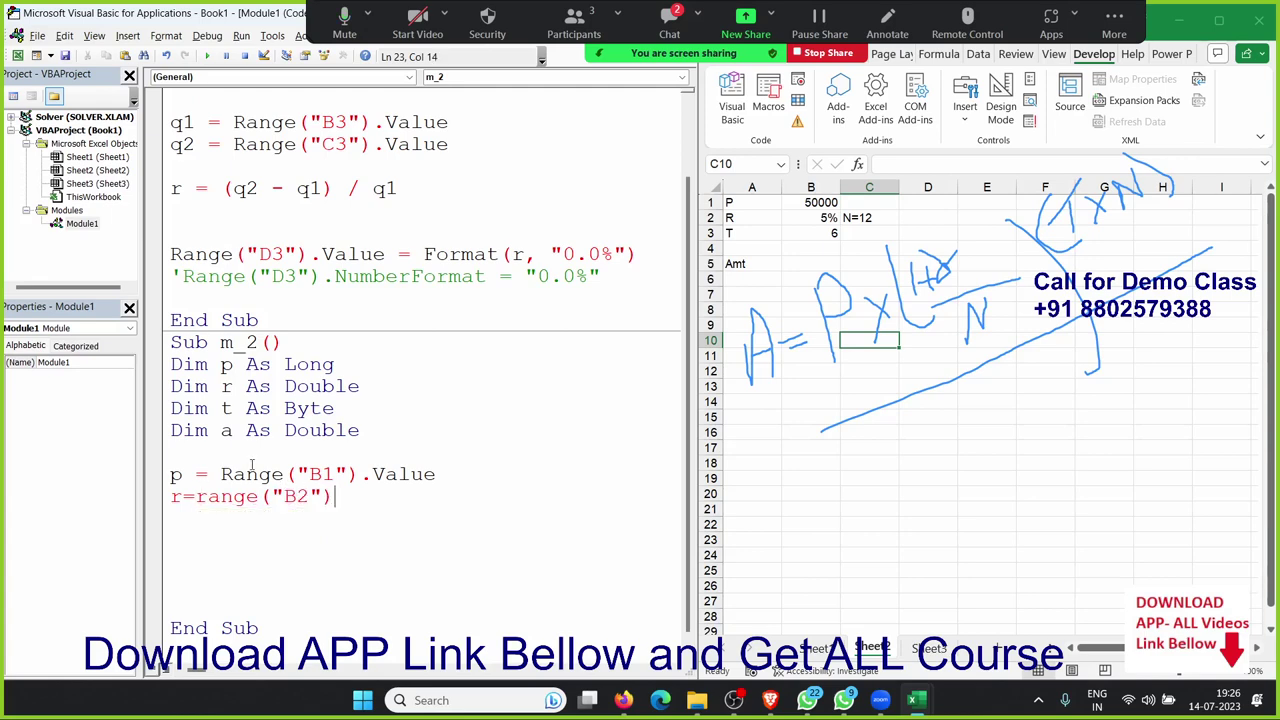
{"action": "type", "text": ".v"}
{"action": "key", "text": "Return"}
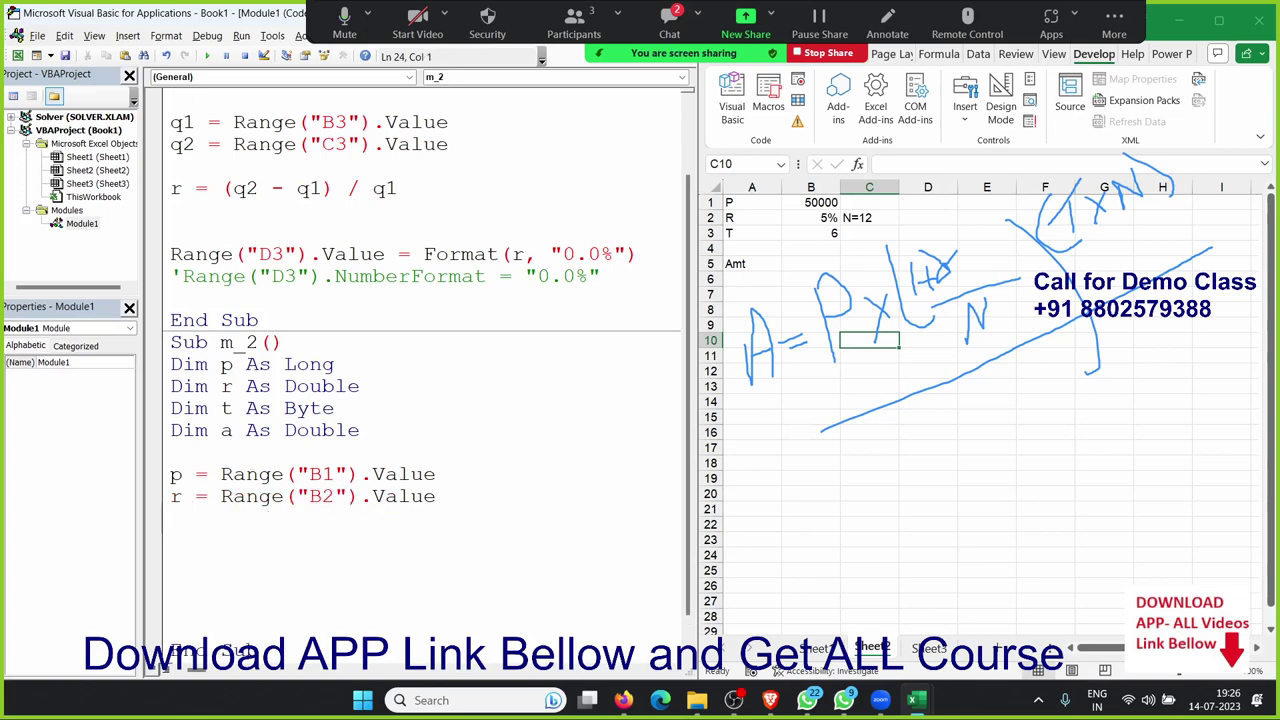
Add the line t = Range("B3").Value
{"action": "type", "text": "t="}
{"action": "type", "text": "di"}
{"action": "type", "text": "m"}
{"action": "key", "text": "BackSpace"}
{"action": "key", "text": "BackSpace"}
{"action": "key", "text": "BackSpace"}
{"action": "key", "text": "BackSpace"}
{"action": "type", "text": "ra"}
{"action": "type", "text": "nge(\""}
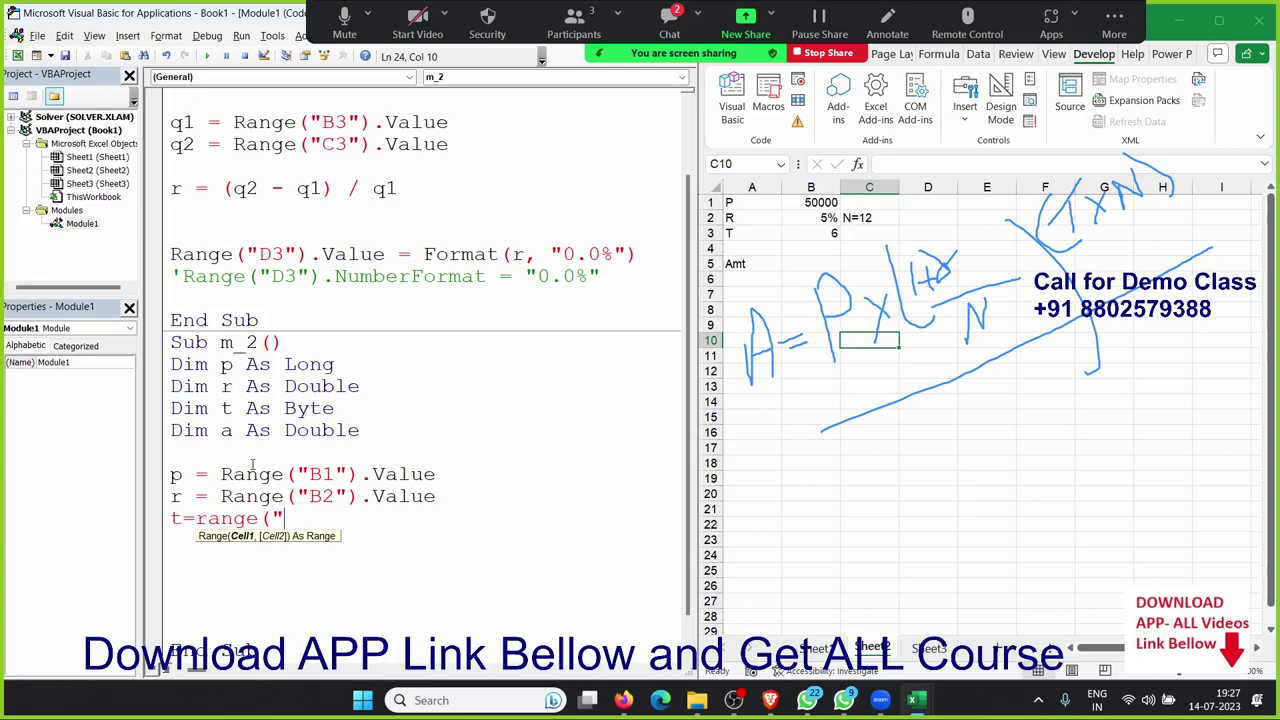
{"action": "type", "text": "\""}
{"action": "key", "text": "BackSpace"}
{"action": "type", "text": "B3\""}
{"action": "type", "text": ").v"}
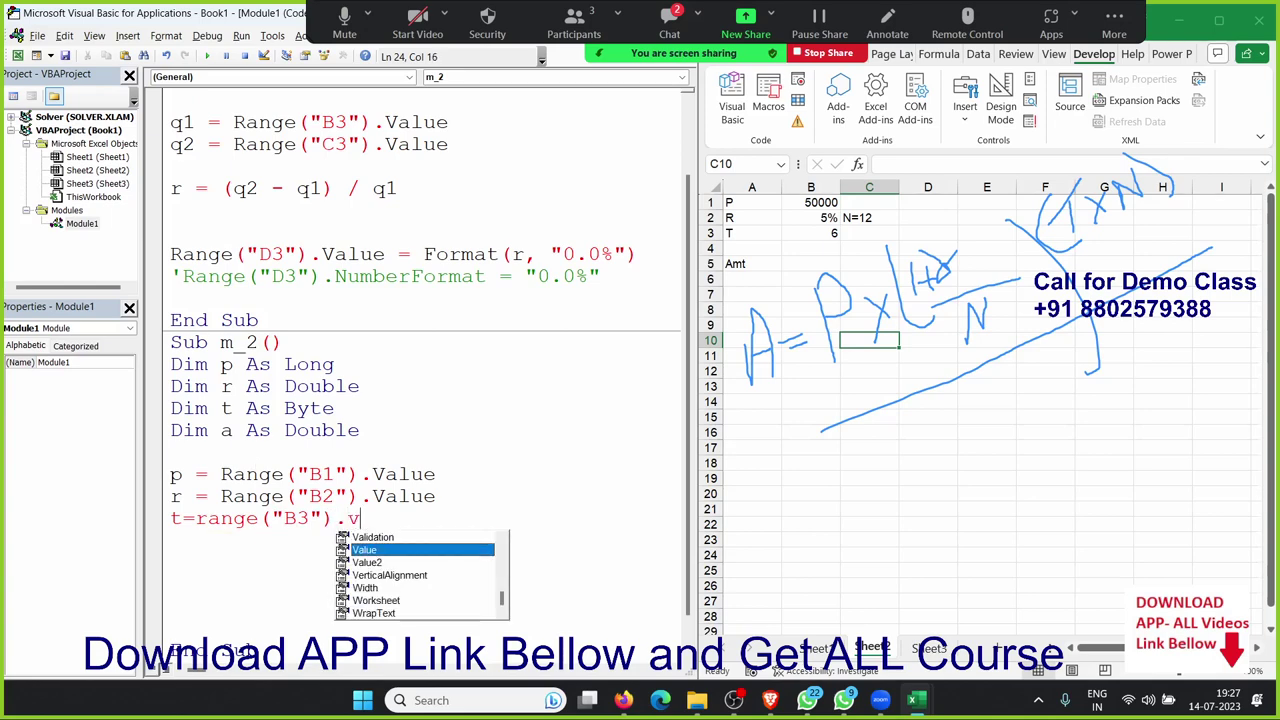
{"action": "key", "text": "Tab"}
{"action": "key", "text": "Return"}
Declare n alongside t as Byte and set n = 12
{"action": "key", "text": "Up"}
{"action": "key", "text": "Up"}
{"action": "key", "text": "Up"}
{"action": "key", "text": "Up"}
{"action": "key", "text": "Up"}
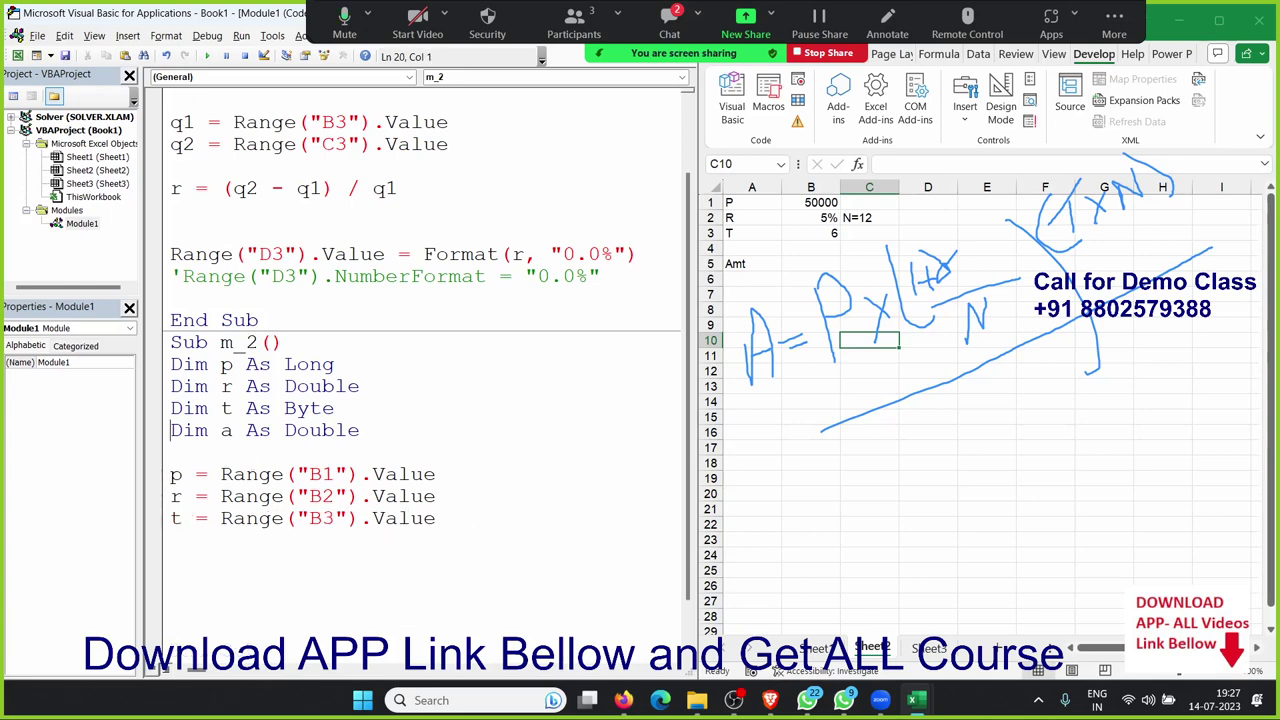
{"action": "key", "text": "Up"}
{"action": "key", "text": "Right"}
{"action": "key", "text": "Right"}
{"action": "key", "text": "Right"}
{"action": "key", "text": "Right"}
{"action": "key", "text": "Right"}
{"action": "type", "text": ",n"}
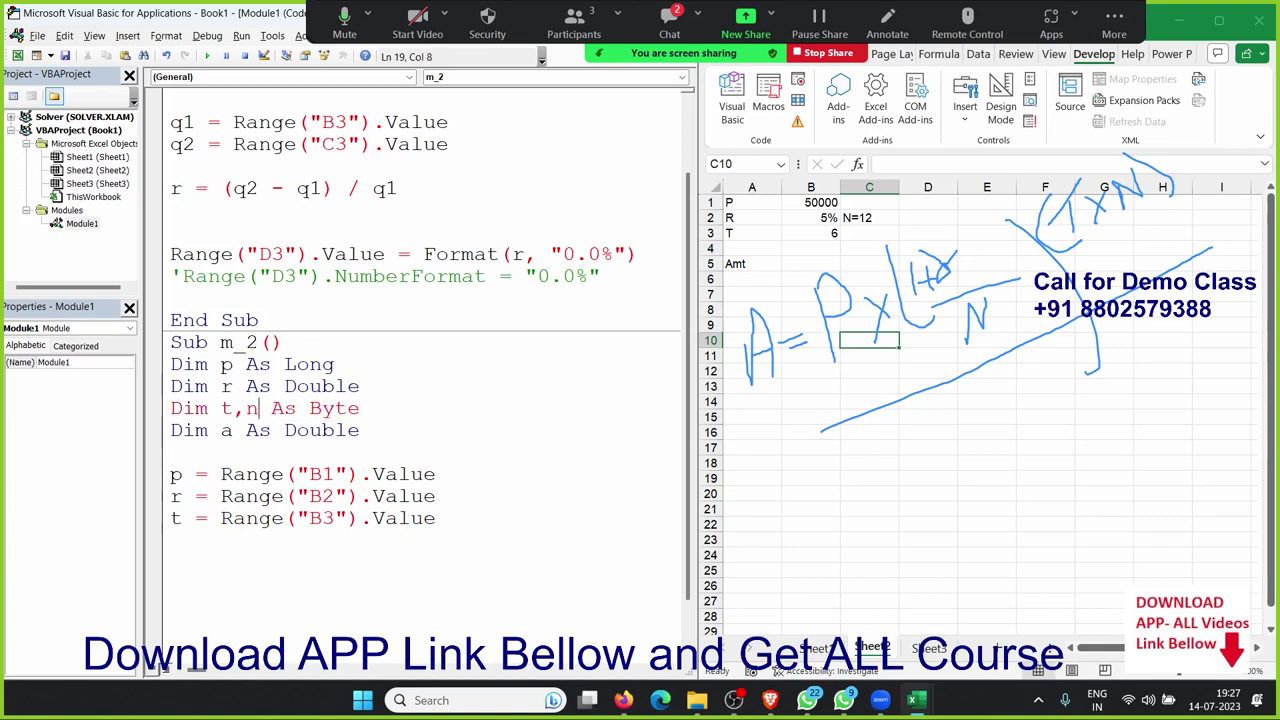
{"action": "key", "text": "Down"}
{"action": "key", "text": "Down"}
{"action": "key", "text": "Down"}
{"action": "key", "text": "Down"}
{"action": "key", "text": "Down"}
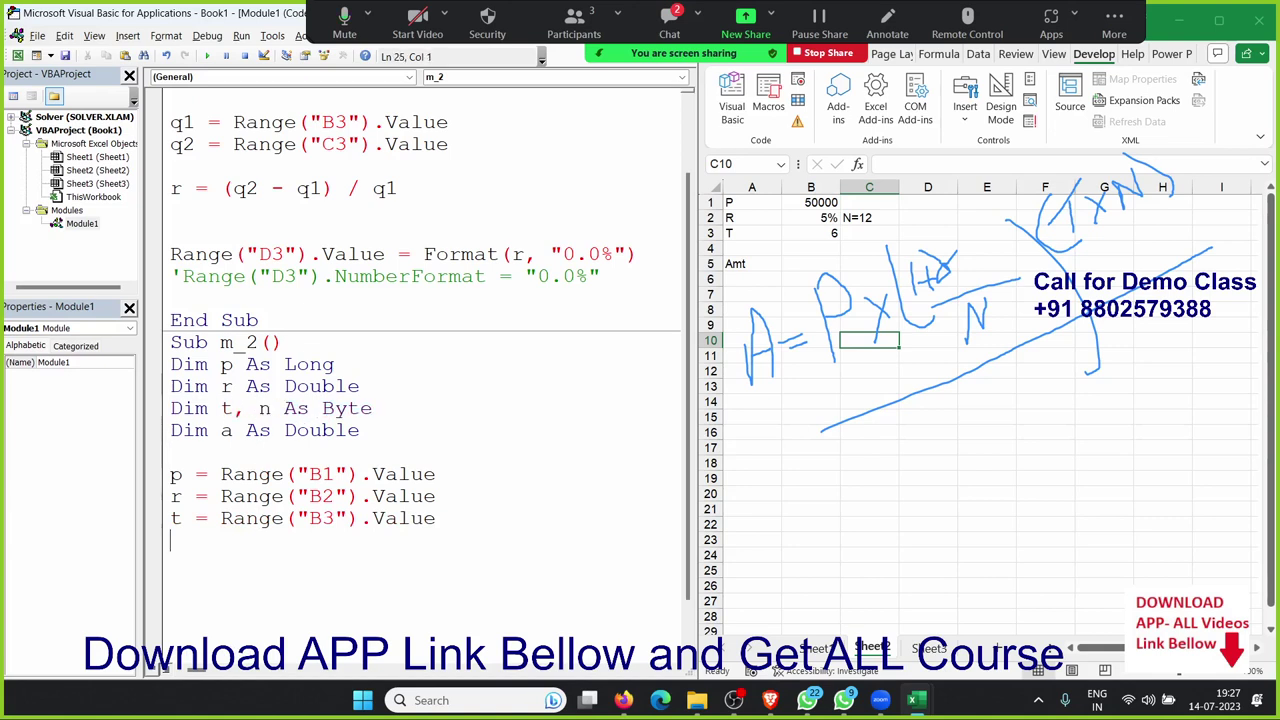
{"action": "type", "text": "n="}
{"action": "type", "text": "12"}
{"action": "key", "text": "Return"}
{"action": "key", "text": "Return"}
{"action": "key", "text": "Return"}
{"action": "key", "text": "Return"}
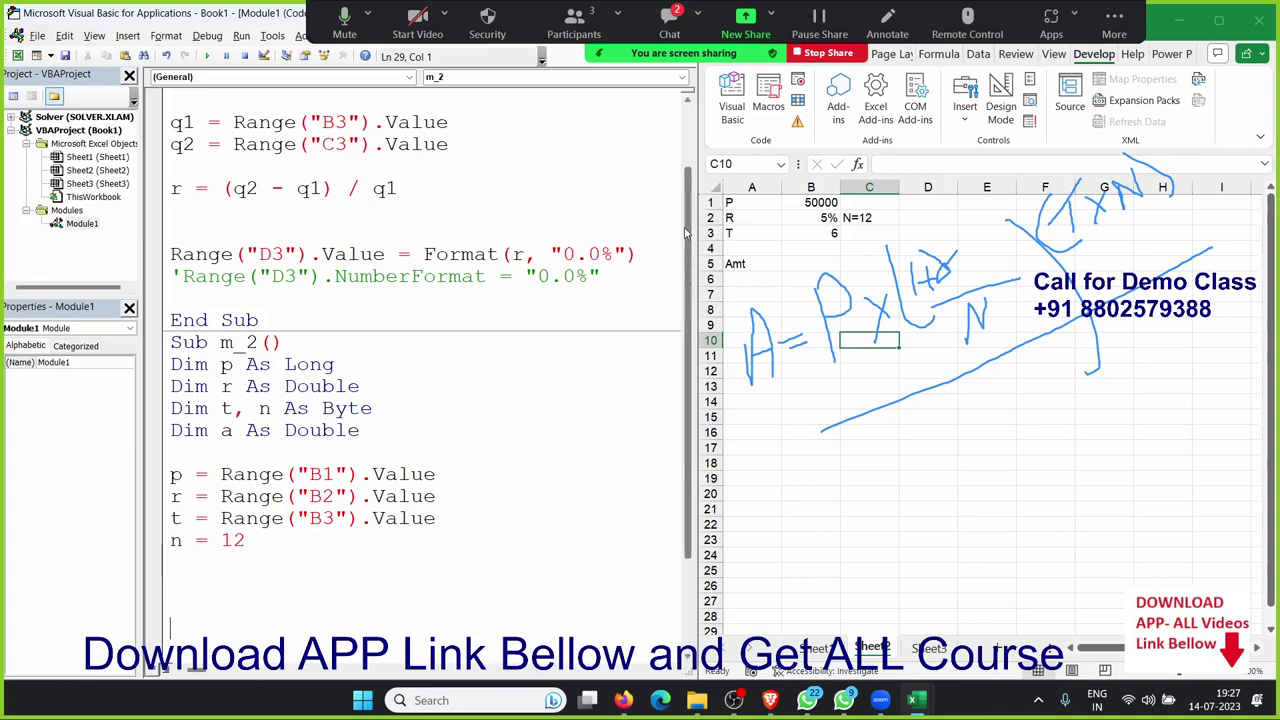
{"action": "scroll", "coordinate": [690, 237], "scroll_direction": "down", "scroll_amount": 2}
Write the formula a = p*((1+(r/n))^(t*n)) below n = 12
{"action": "left_click", "coordinate": [223, 459]}
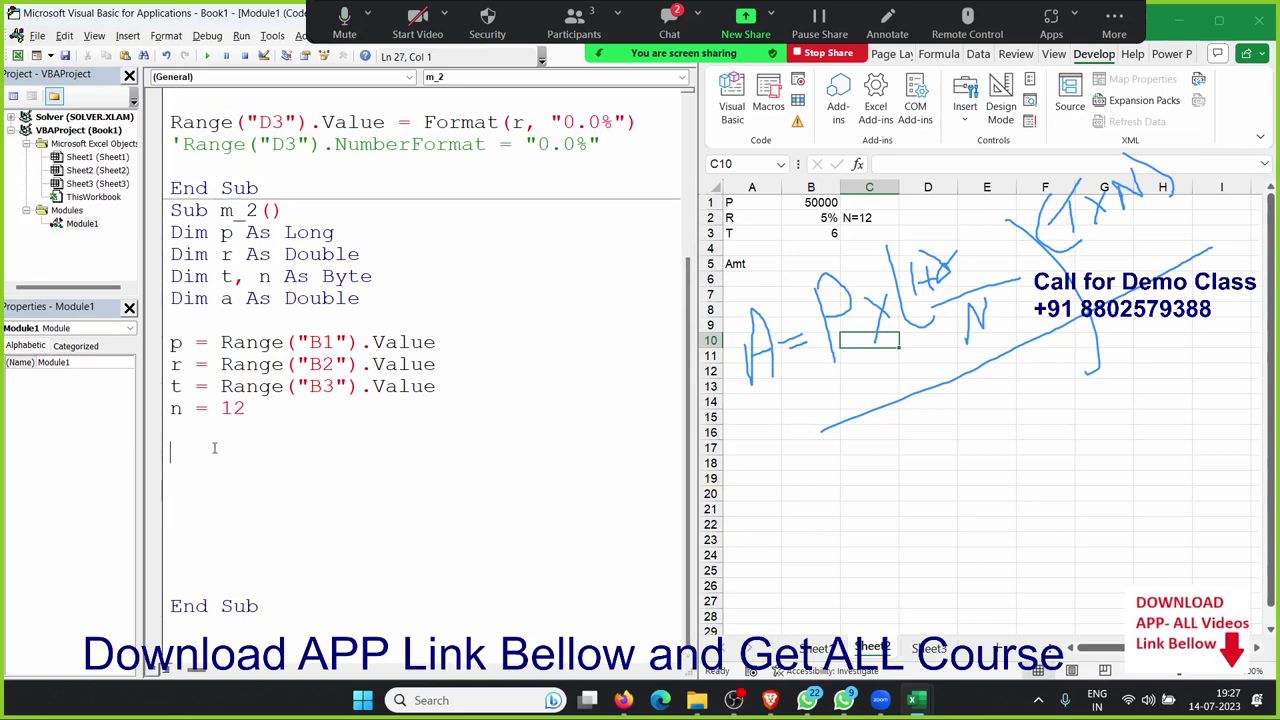
{"action": "type", "text": "a="}
{"action": "type", "text": "p*"}
{"action": "type", "text": "("}
{"action": "type", "text": "1+("}
{"action": "type", "text": "r"}
{"action": "type", "text": "/"}
{"action": "type", "text": "n)"}
{"action": "type", "text": ")"}
{"action": "type", "text": "^"}
{"action": "type", "text": "("}
{"action": "type", "text": "t*n"}
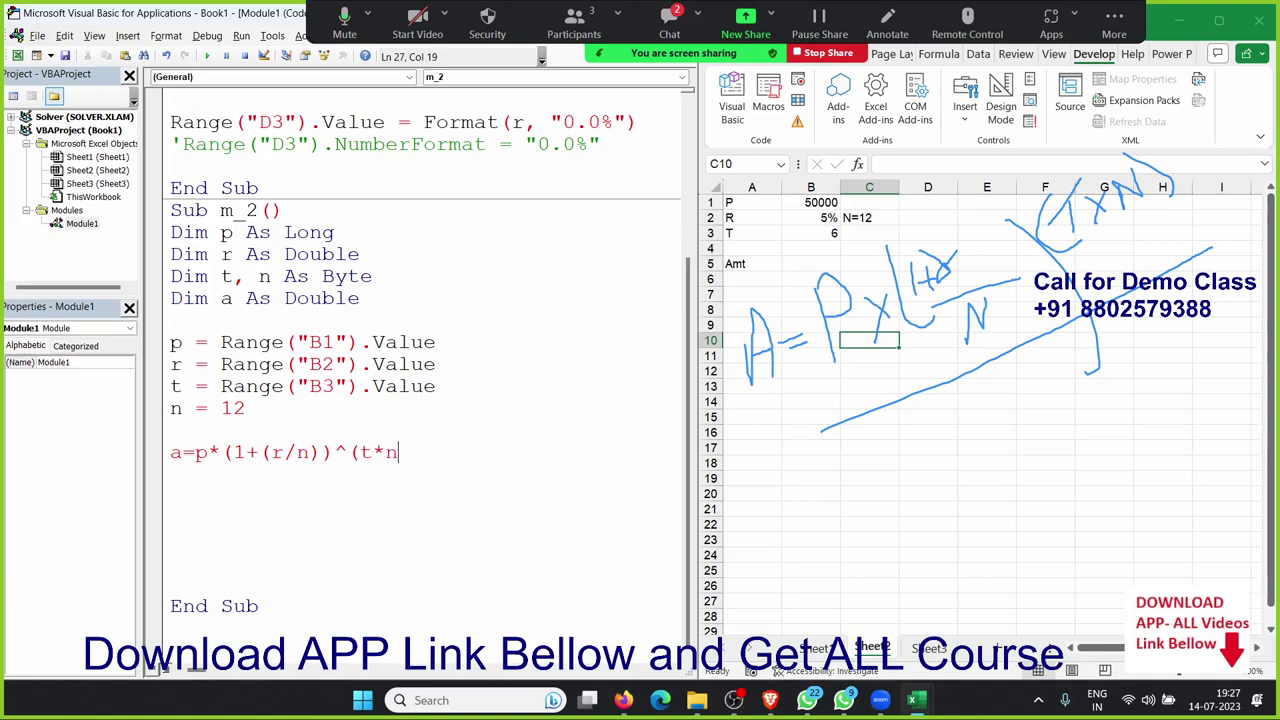
{"action": "type", "text": ")"}
{"action": "left_click", "coordinate": [220, 452]}
{"action": "type", "text": "("}
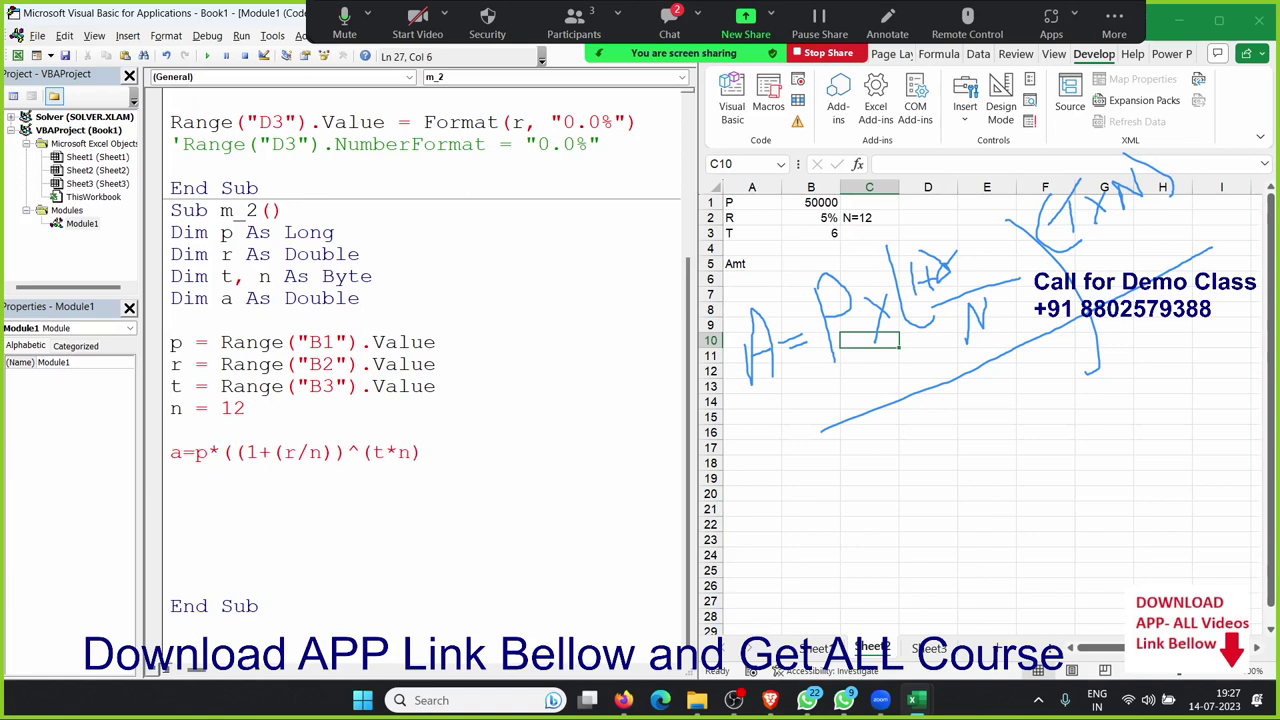
{"action": "left_click", "coordinate": [427, 453]}
{"action": "type", "text": ")"}
Start the output line Range("b5").Value on the next line
{"action": "left_click", "coordinate": [384, 503]}
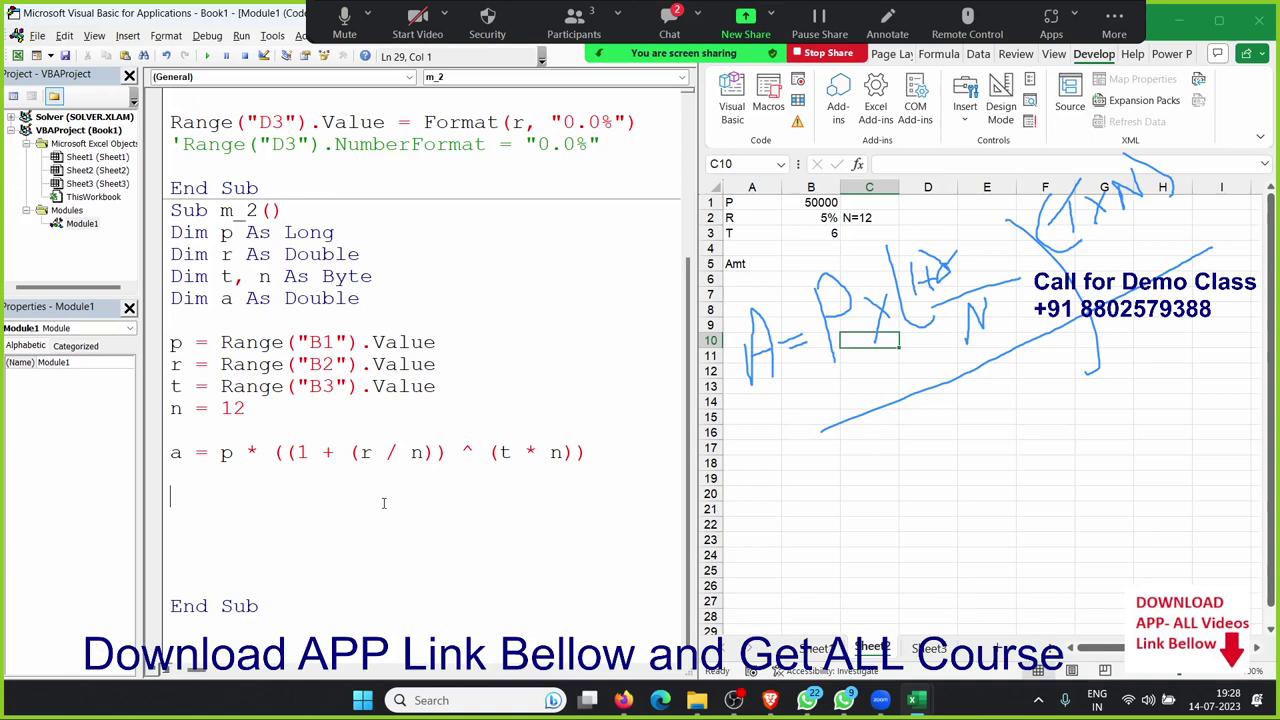
{"action": "type", "text": "ra"}
{"action": "type", "text": "nge("}
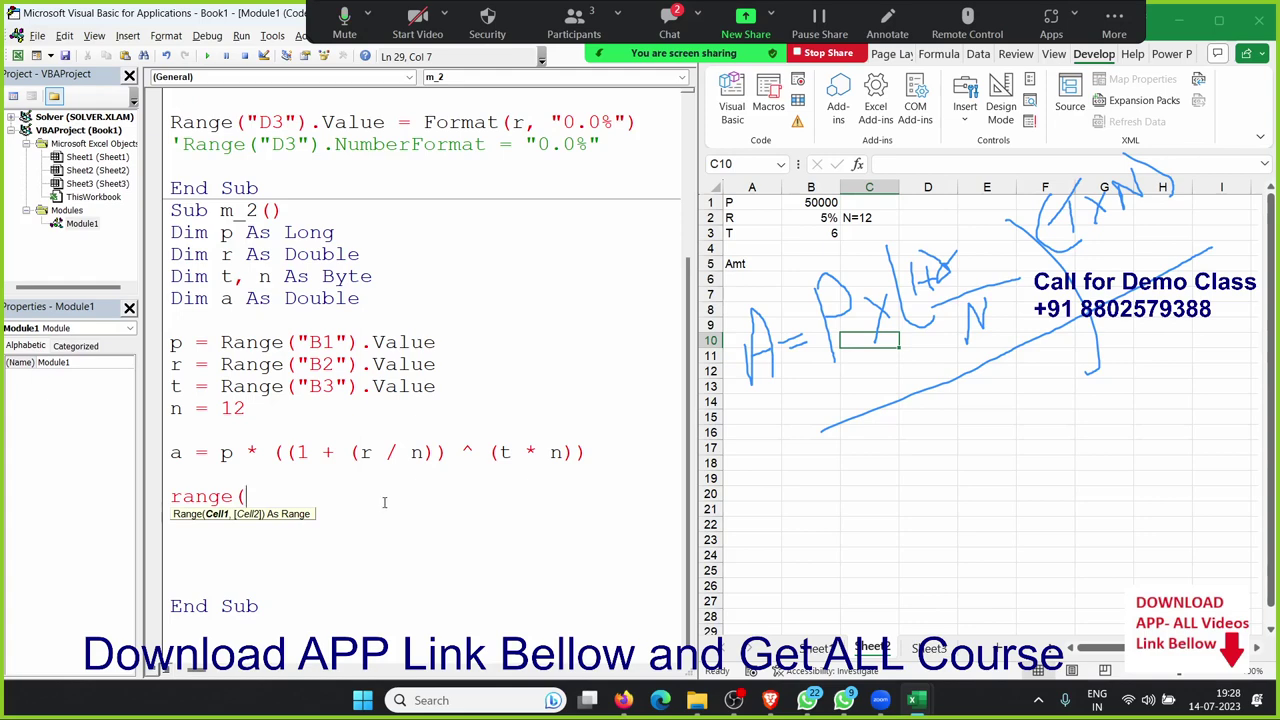
{"action": "type", "text": "\"b"}
{"action": "type", "text": "5\").v"}
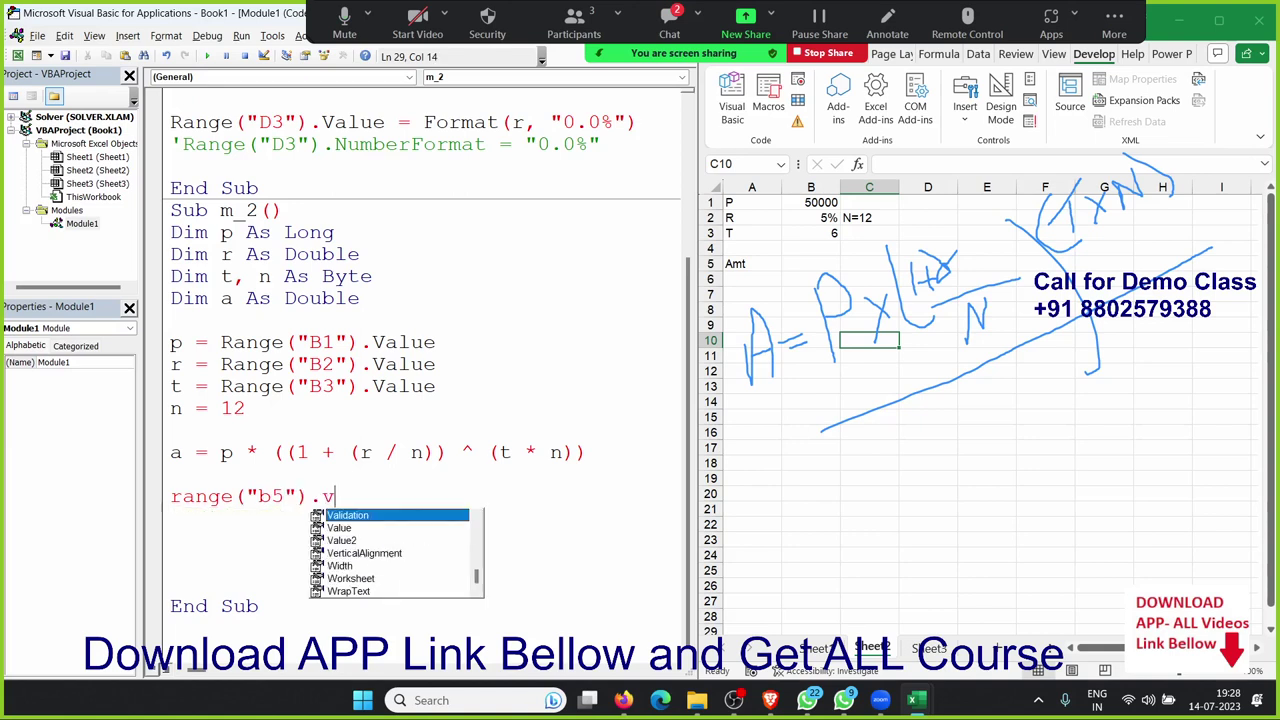
{"action": "key", "text": "Down"}
{"action": "key", "text": "Tab"}
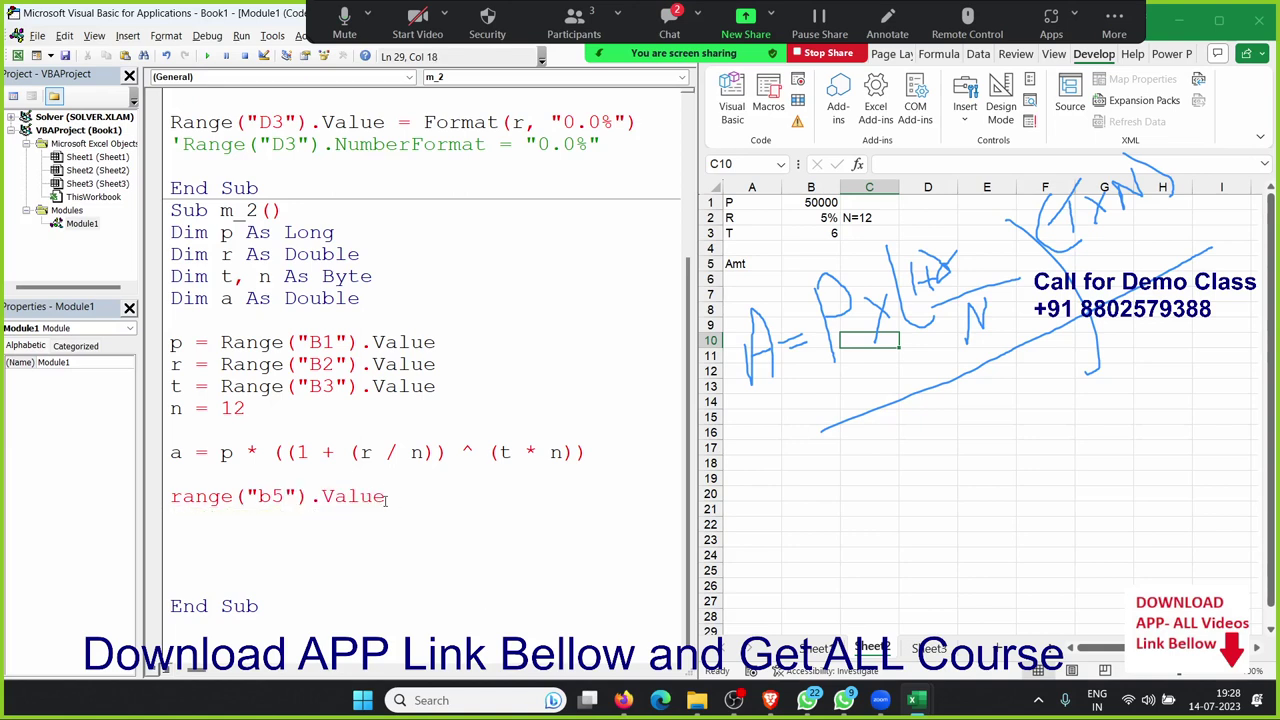
Complete Range("b5").Value = a, run m_2 and check the unrounded amount in B5
{"action": "type", "text": "=a"}
{"action": "key", "text": "Up"}
{"action": "left_click", "coordinate": [207, 56]}
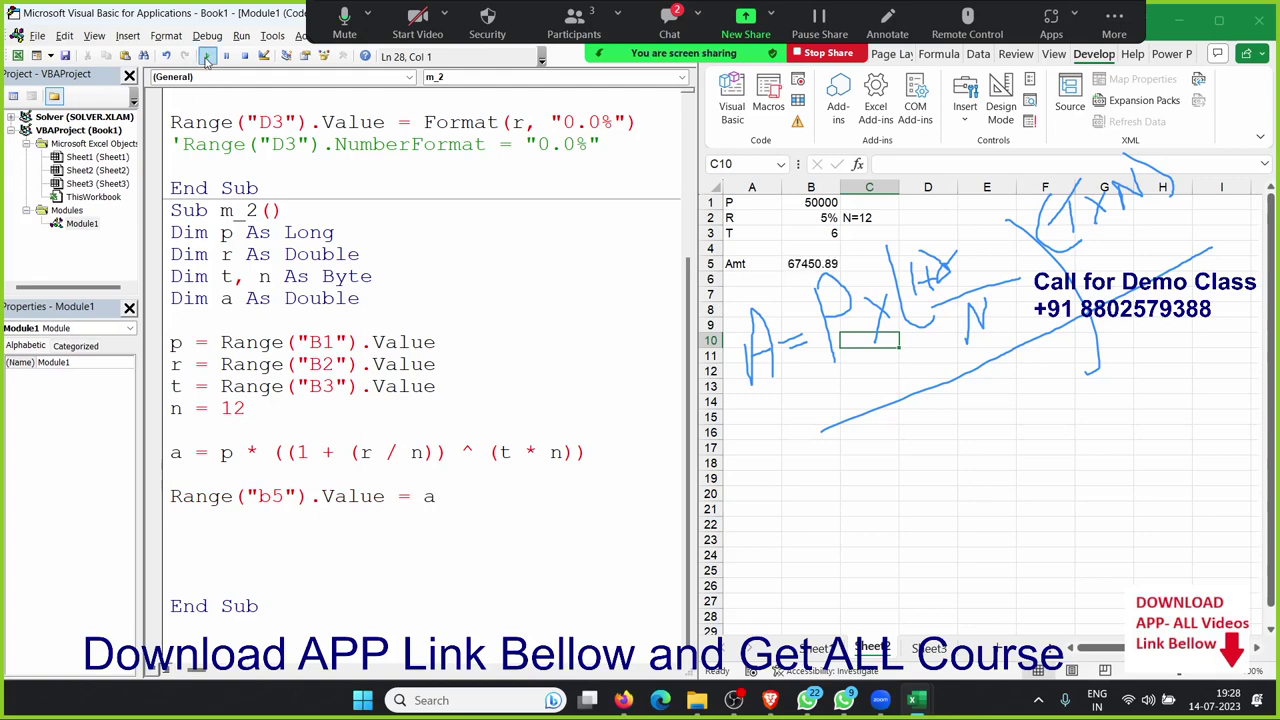
{"action": "left_click", "coordinate": [806, 262]}
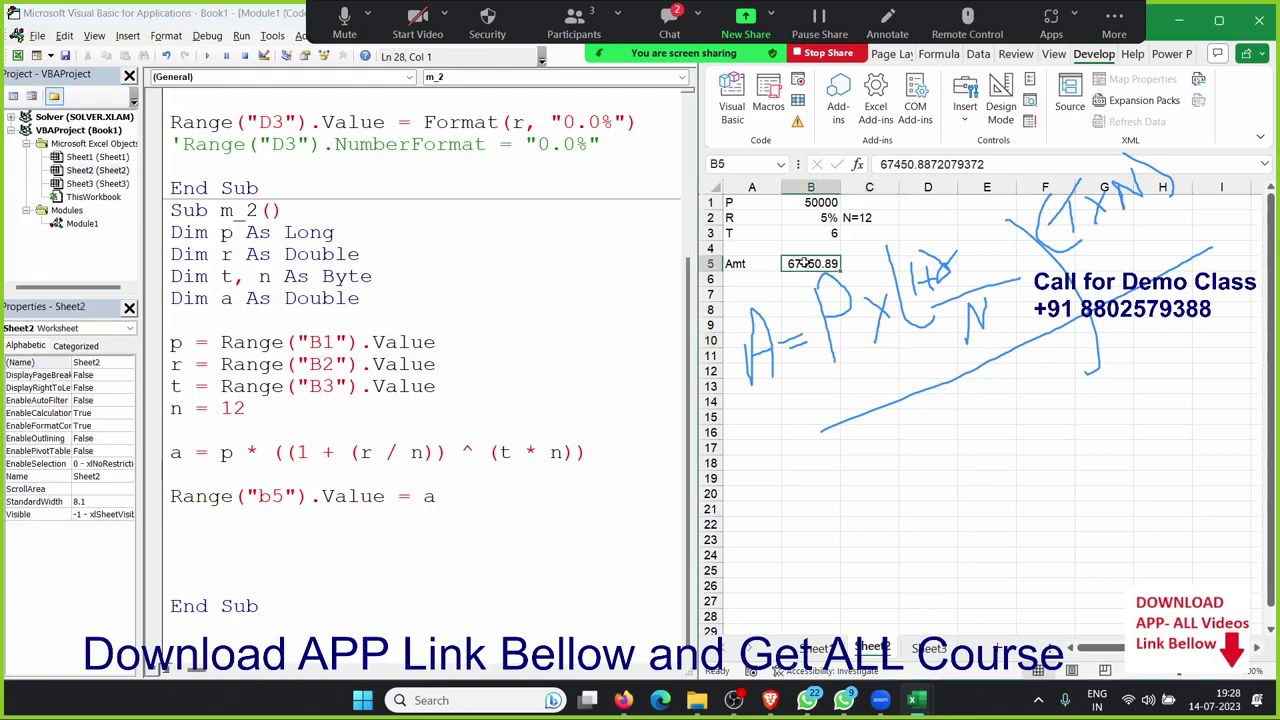
Wrap a in Round(a, 0) and rerun m_2 so B5 shows 67451
{"action": "left_click", "coordinate": [424, 496]}
{"action": "type", "text": "r"}
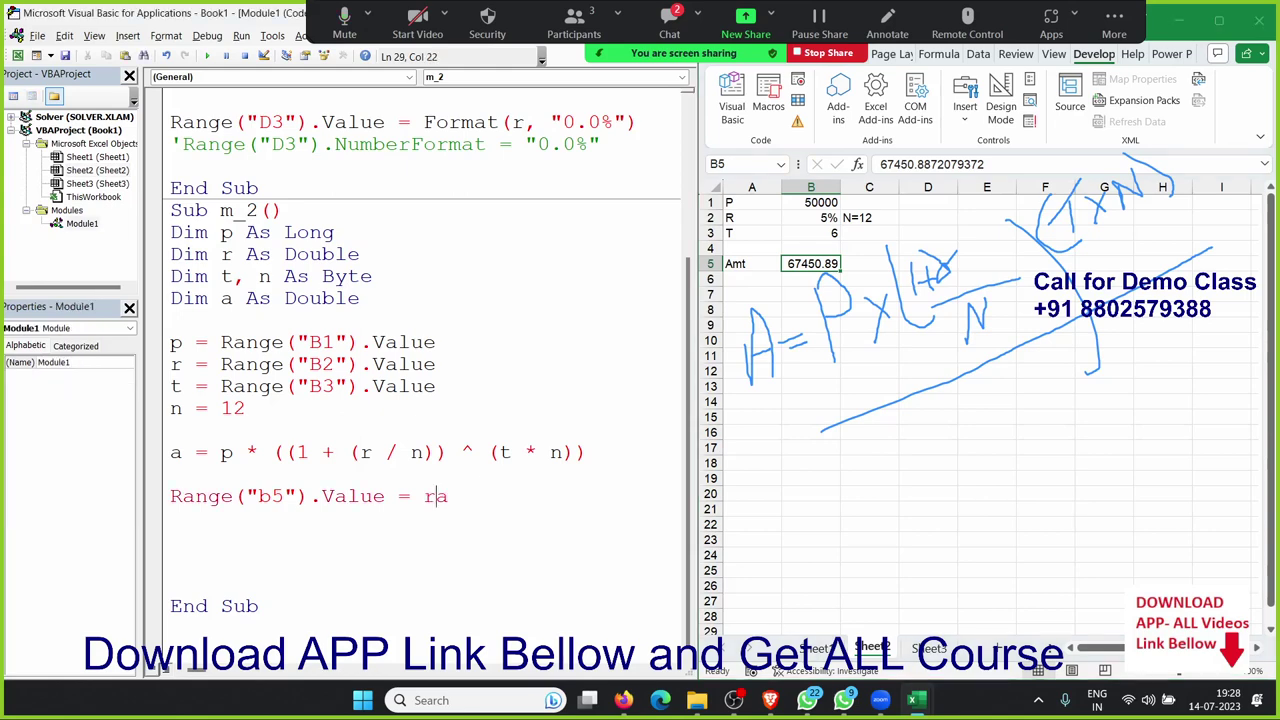
{"action": "type", "text": "ound("}
{"action": "key", "text": "Right"}
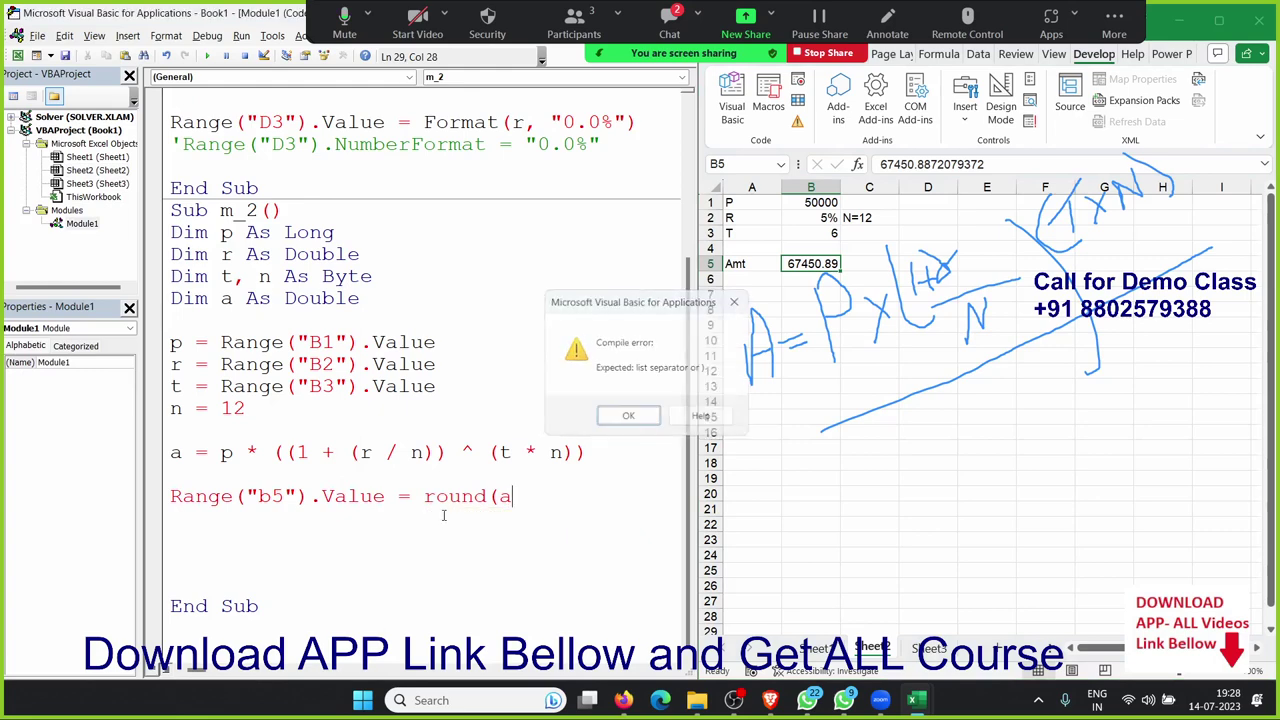
{"action": "key", "text": "Return"}
{"action": "type", "text": ",0"}
{"action": "type", "text": ")"}
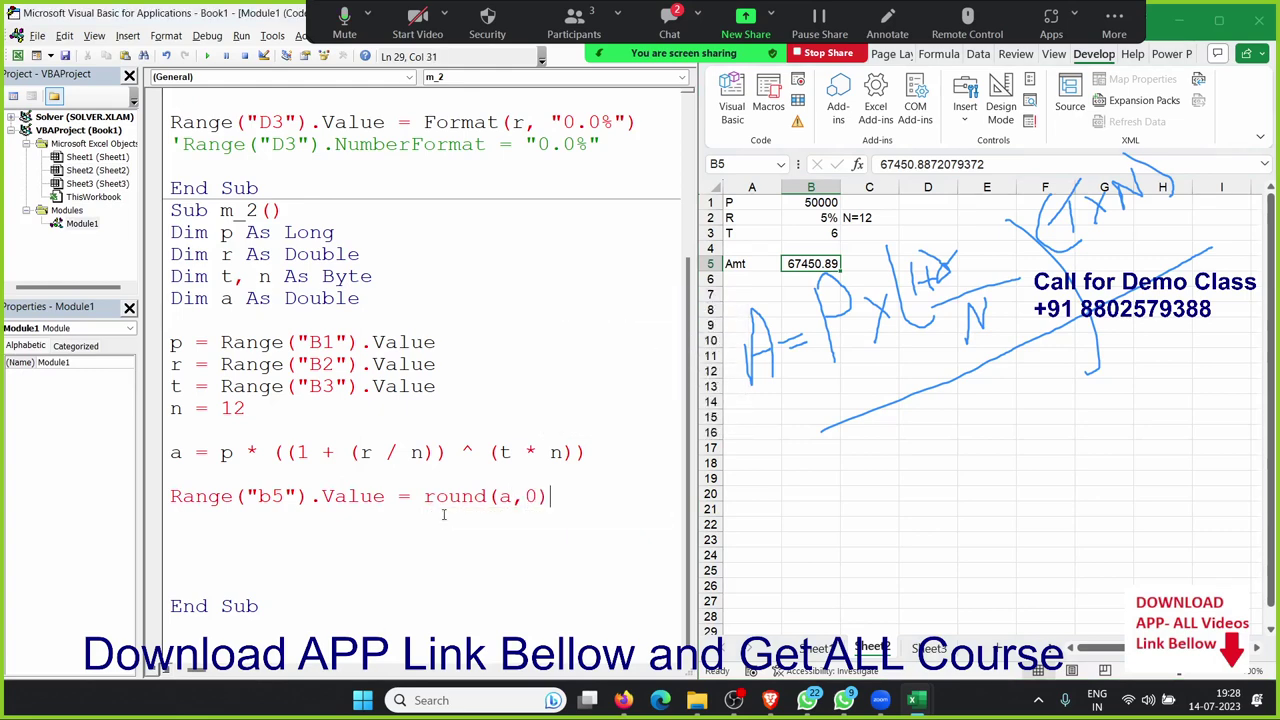
{"action": "left_click", "coordinate": [625, 447]}
{"action": "left_click", "coordinate": [209, 55]}
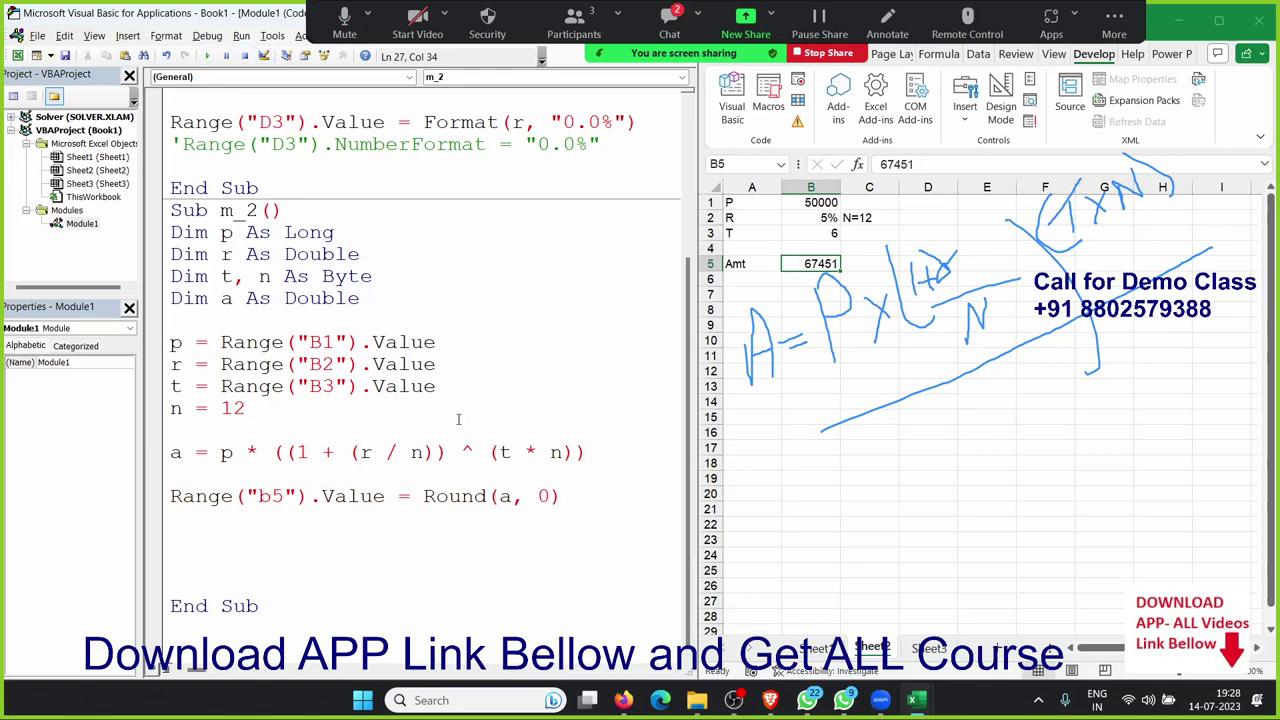
Replace Round(a, 0) on the B5 line with plain a
{"action": "left_click", "coordinate": [423, 496]}
{"action": "left_click_drag", "start_coordinate": [423, 496], "coordinate": [576, 501]}
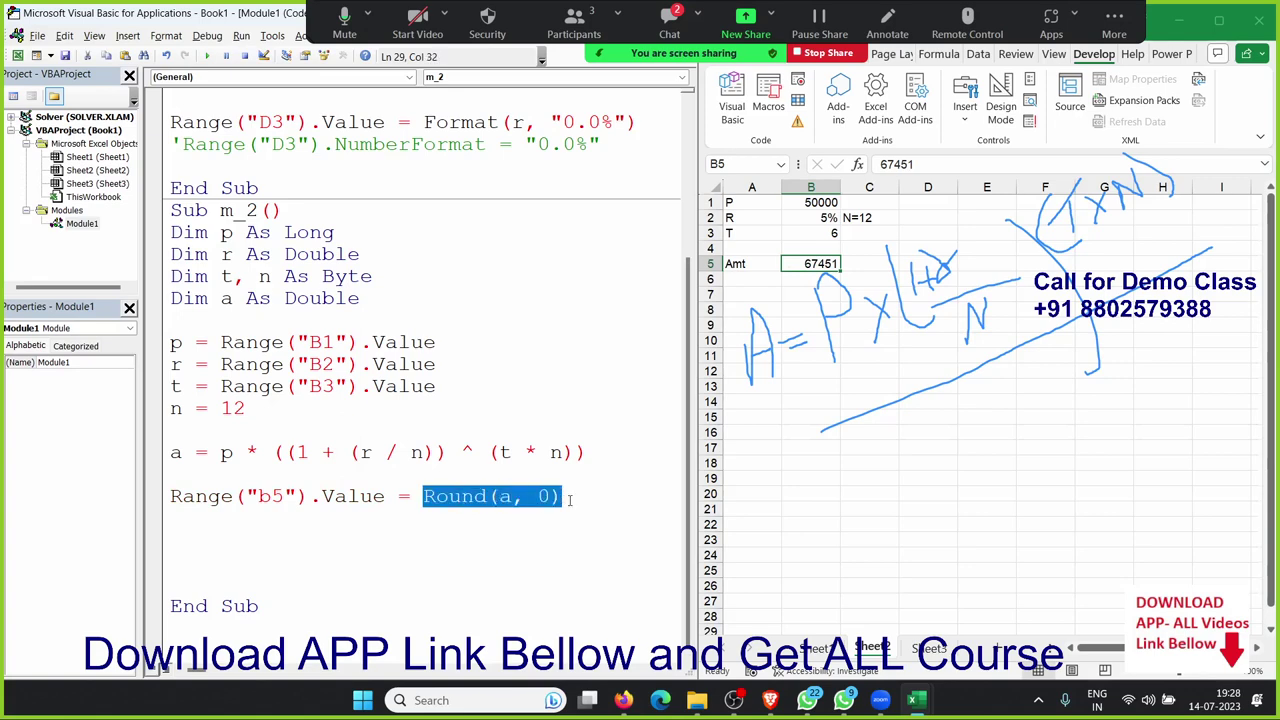
{"action": "type", "text": "a"}
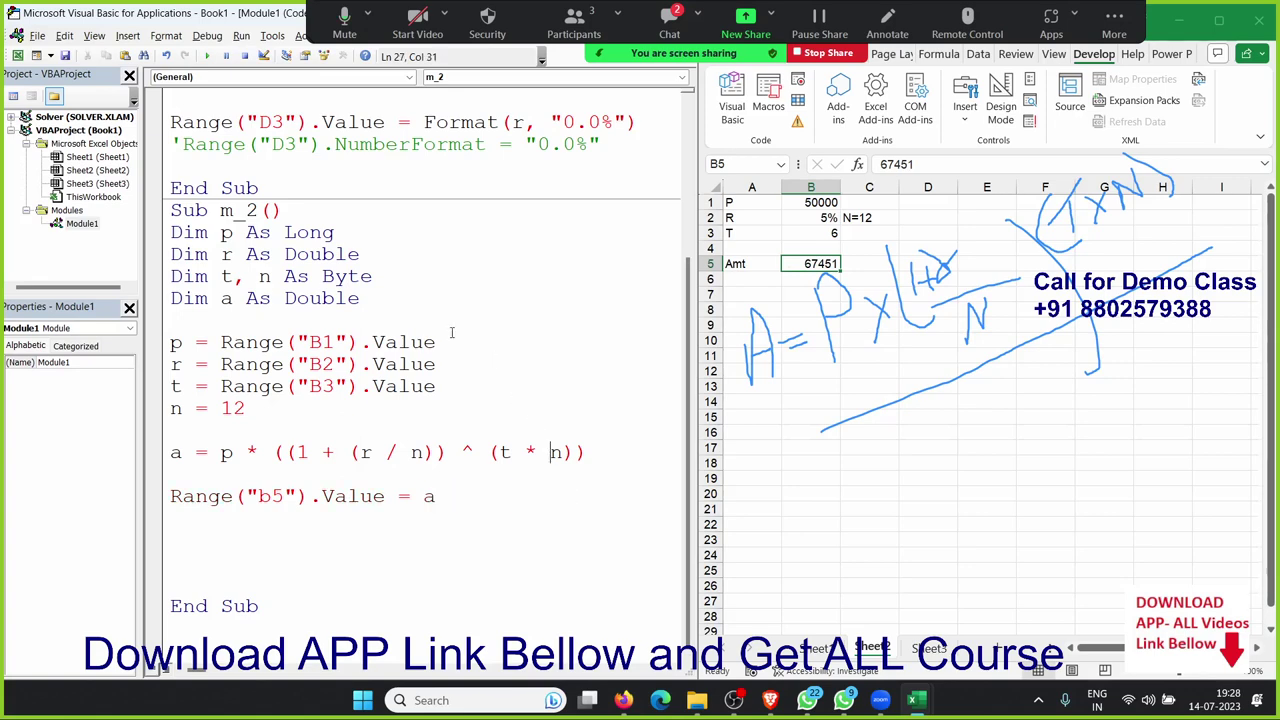
Change the declaration of a from Double to Long
{"action": "left_click", "coordinate": [347, 254]}
{"action": "left_click", "coordinate": [335, 276]}
{"action": "double_click", "coordinate": [328, 298]}
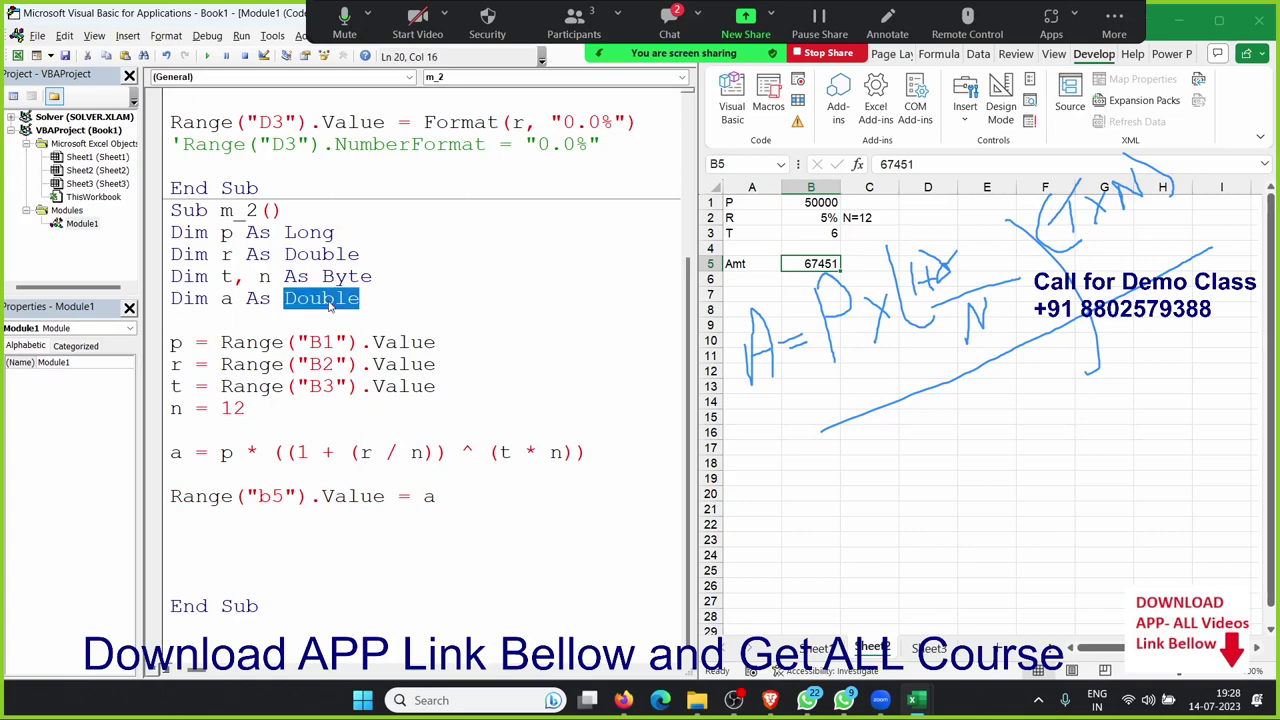
{"action": "key", "text": "BackSpace"}
{"action": "type", "text": "lon"}
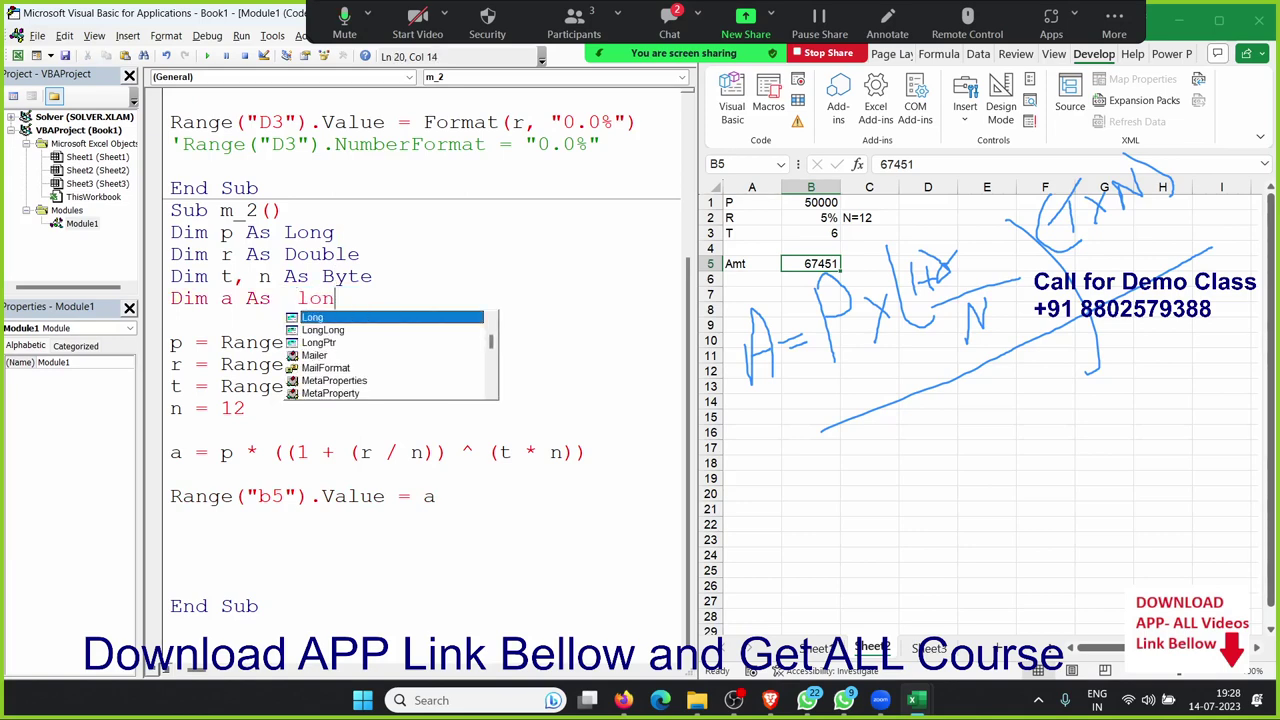
{"action": "type", "text": "g"}
{"action": "key", "text": "Tab"}
{"action": "key", "text": "Down"}
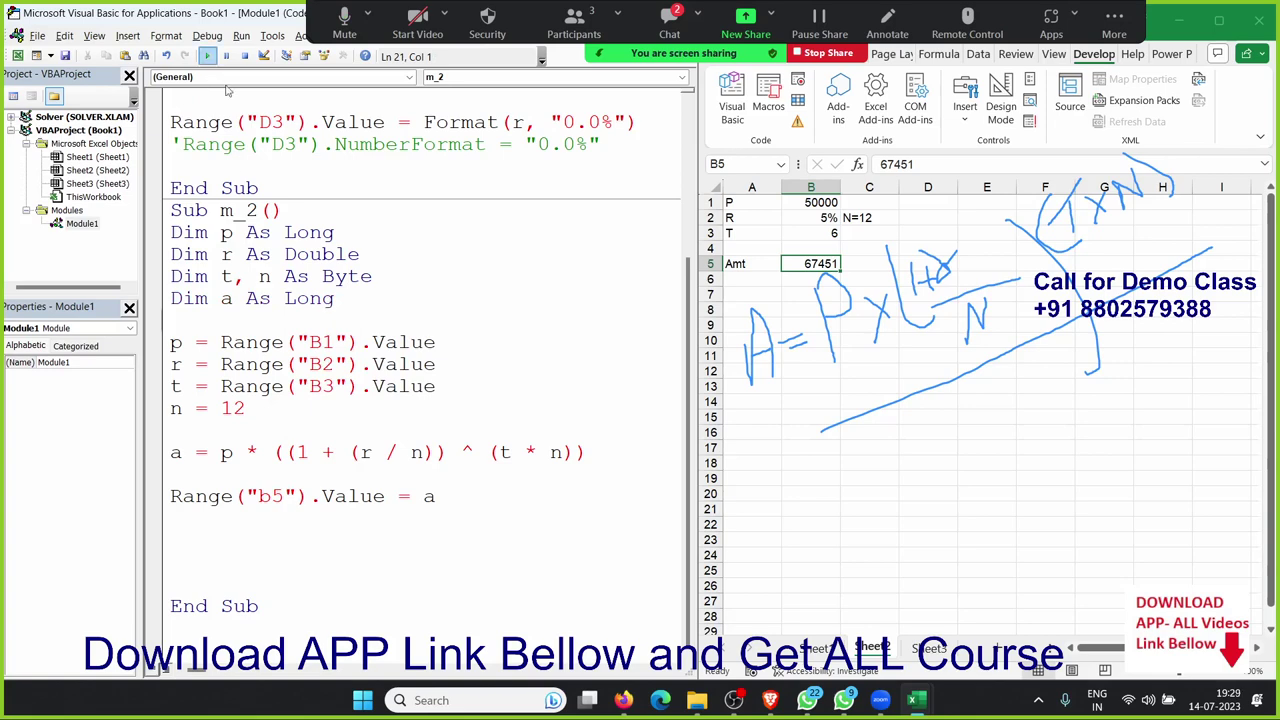
{"action": "left_click", "coordinate": [437, 468]}
Clear the on-screen pen drawings with the annotation tools' Clear My Drawings
{"action": "left_click", "coordinate": [888, 30]}
{"action": "left_click", "coordinate": [835, 93]}
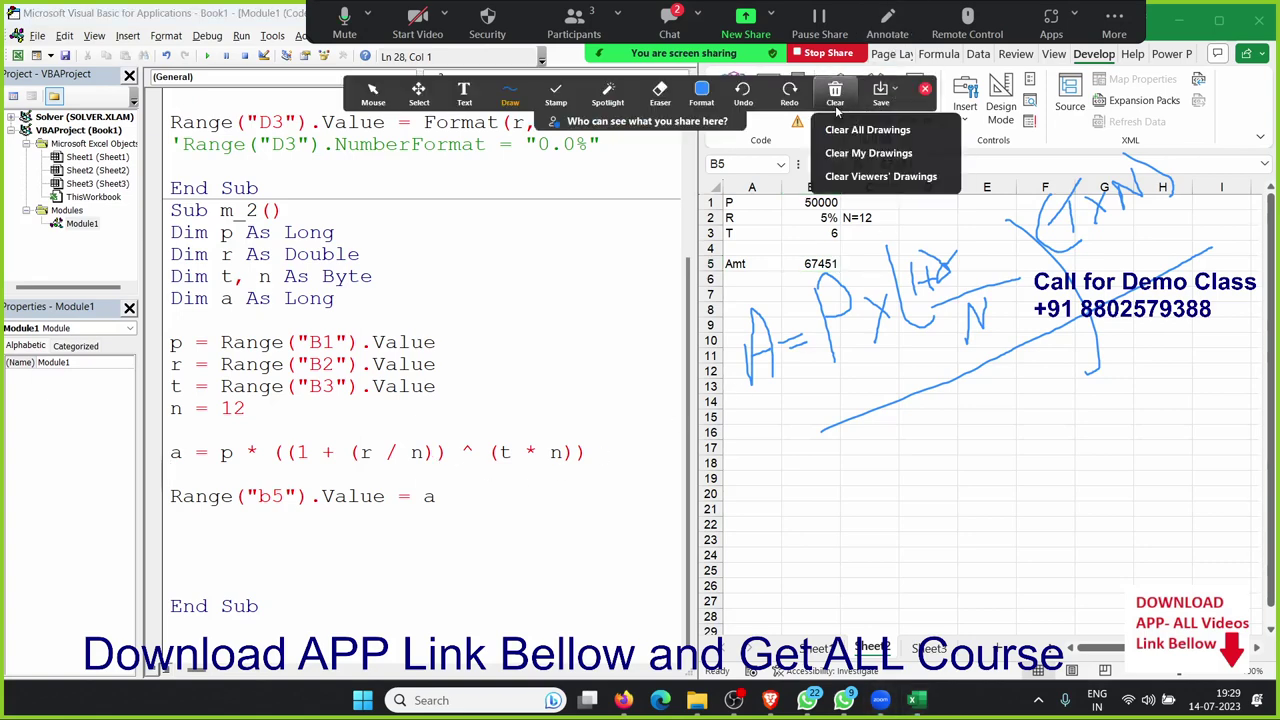
{"action": "left_click", "coordinate": [835, 152]}
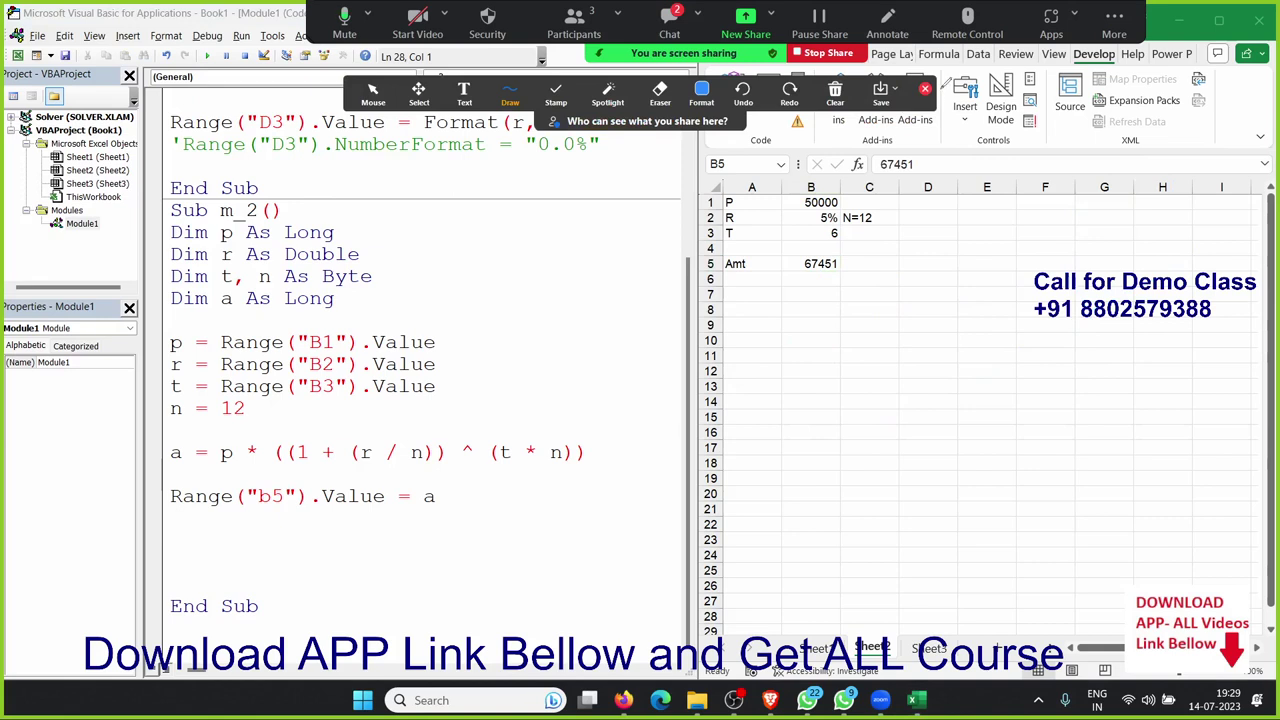
{"action": "left_click", "coordinate": [925, 89]}
Add blank lines below End Sub in Module1, then go to Sheet3 cell A3
{"action": "left_click", "coordinate": [366, 601]}
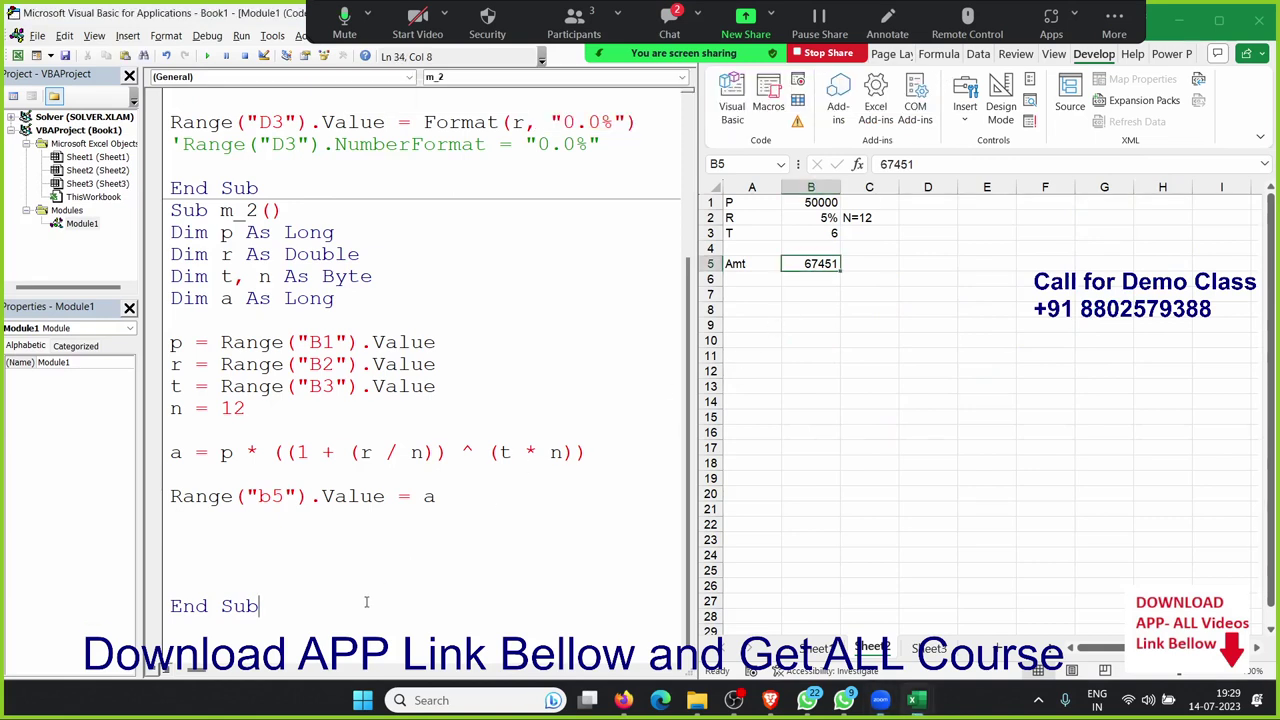
{"action": "key", "text": "Return"}
{"action": "key", "text": "Return"}
{"action": "key", "text": "Return"}
{"action": "key", "text": "Return"}
{"action": "key", "text": "Return"}
{"action": "key", "text": "Return"}
{"action": "key", "text": "Return"}
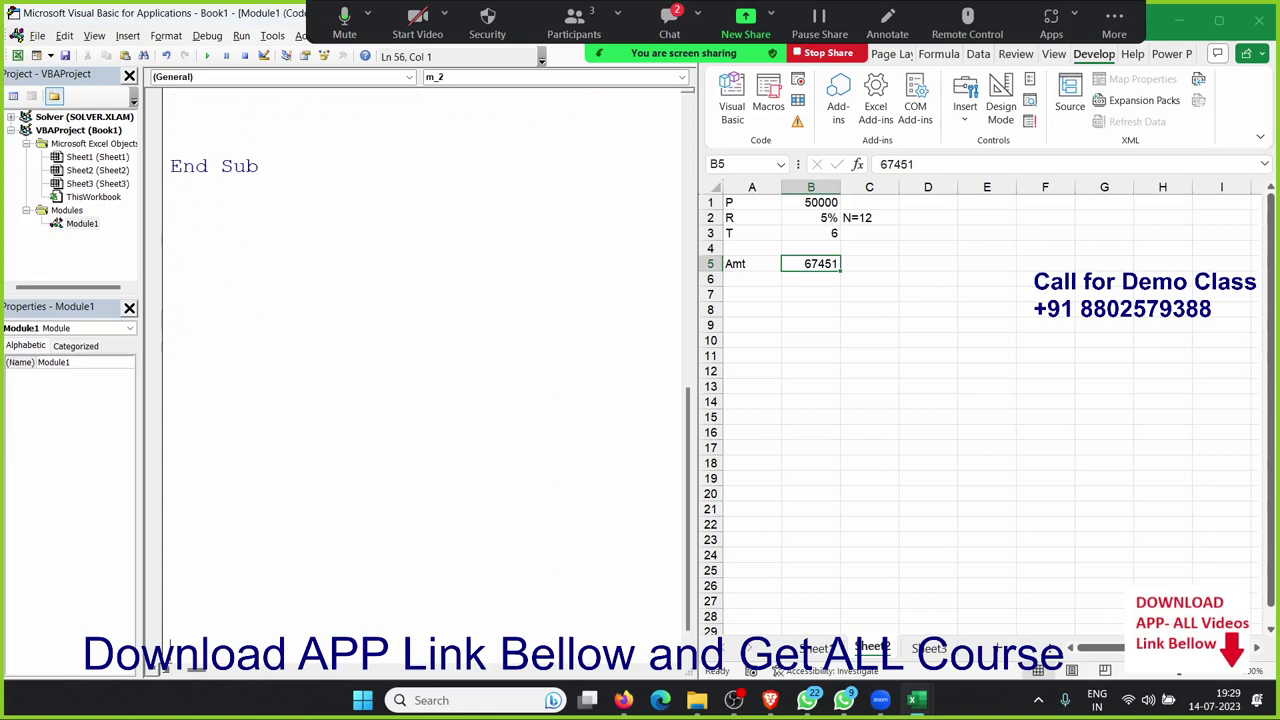
{"action": "left_click", "coordinate": [258, 234]}
{"action": "left_click", "coordinate": [937, 650]}
{"action": "left_click", "coordinate": [760, 240]}
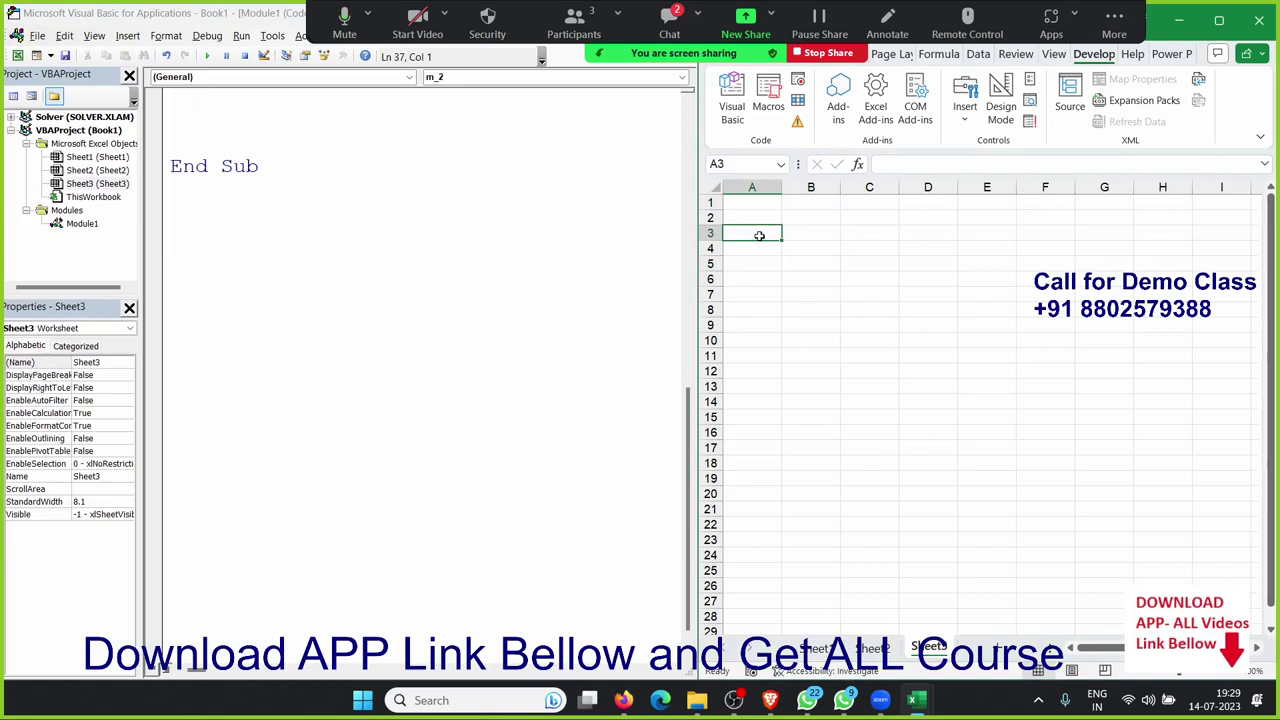
Enter the label MRP in A3, Cost in A2 and the cost 50 in B2
{"action": "type", "text": "MRP"}
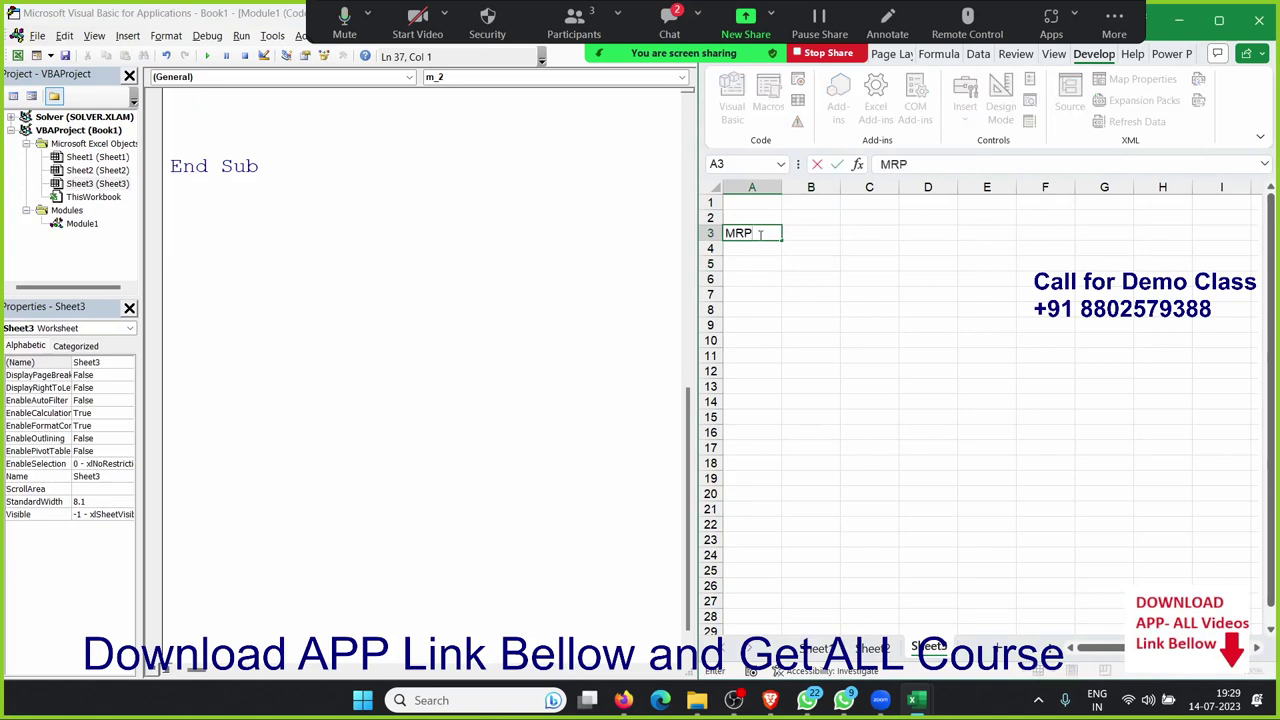
{"action": "key", "text": "Right"}
{"action": "key", "text": "Up"}
{"action": "key", "text": "Left"}
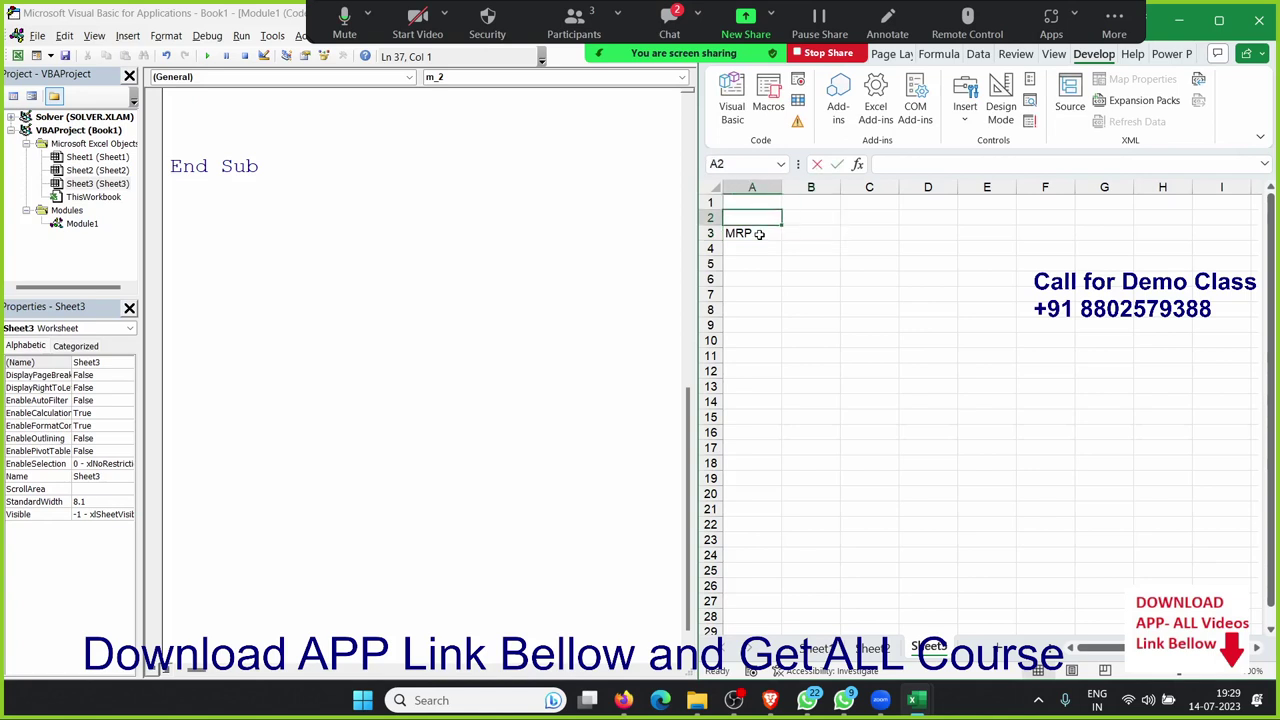
{"action": "type", "text": "Cost"}
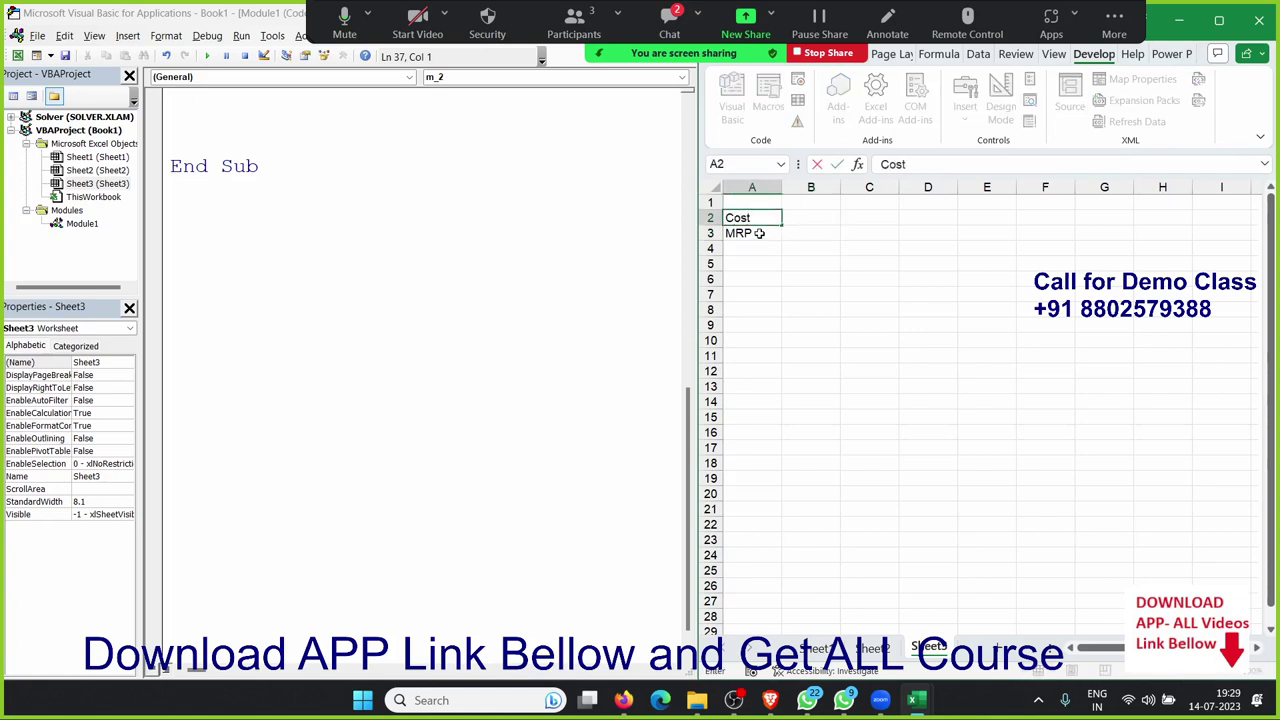
{"action": "key", "text": "Right"}
{"action": "type", "text": "50"}
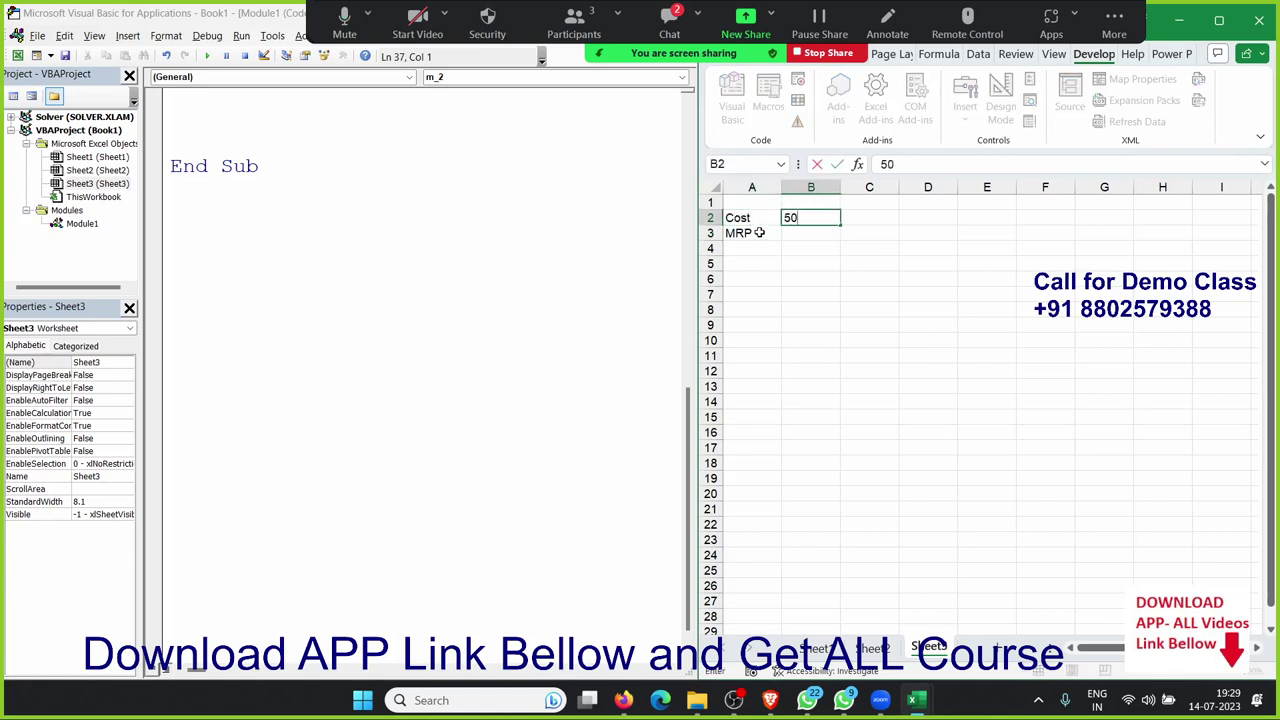
{"action": "key", "text": "Down"}
{"action": "key", "text": "Down"}
Enter the 5% markup =B2*5% in C4 and the total =B2+C4 in C5
{"action": "key", "text": "Right"}
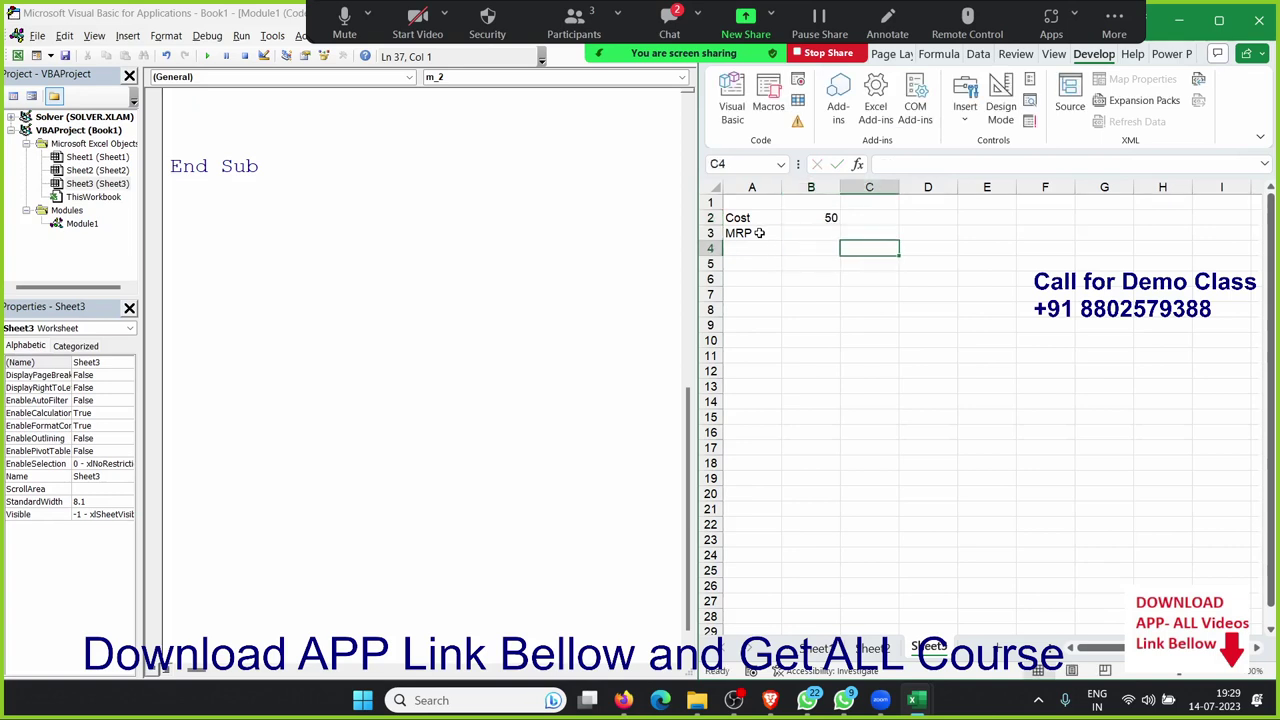
{"action": "type", "text": "="}
{"action": "key", "text": "Up"}
{"action": "key", "text": "Left"}
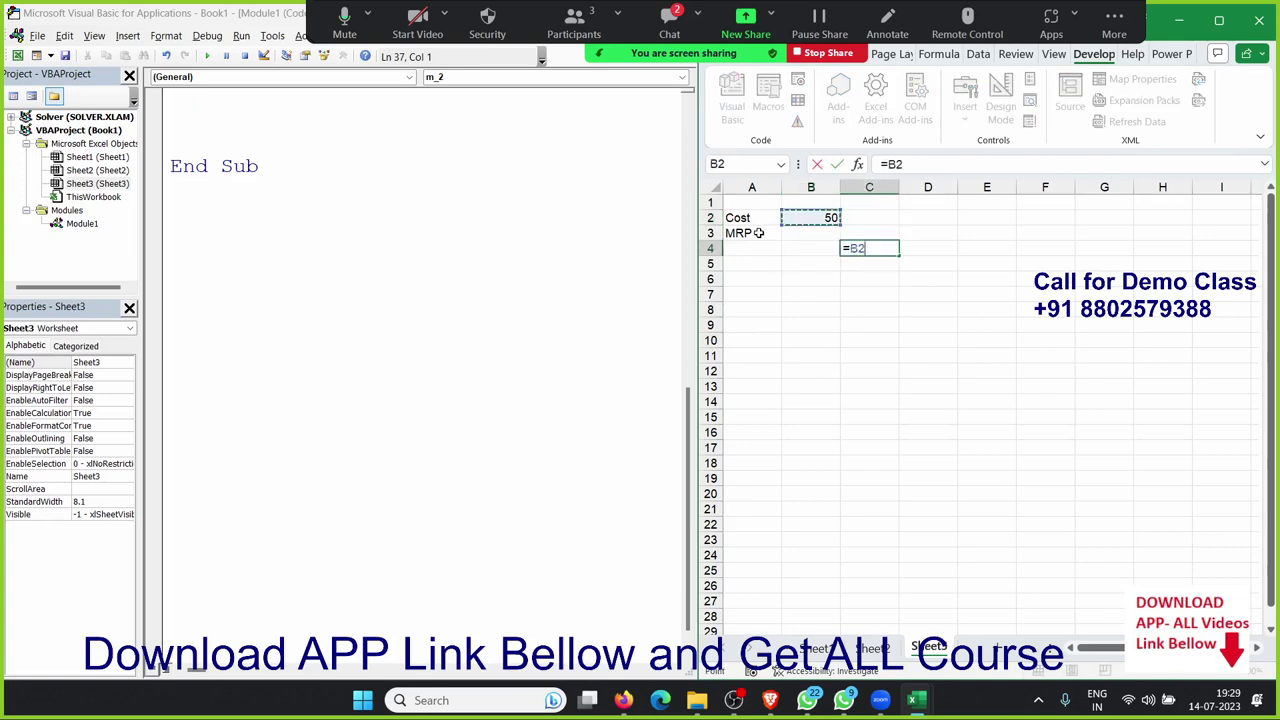
{"action": "type", "text": "*5"}
{"action": "type", "text": "%"}
{"action": "key", "text": "Up"}
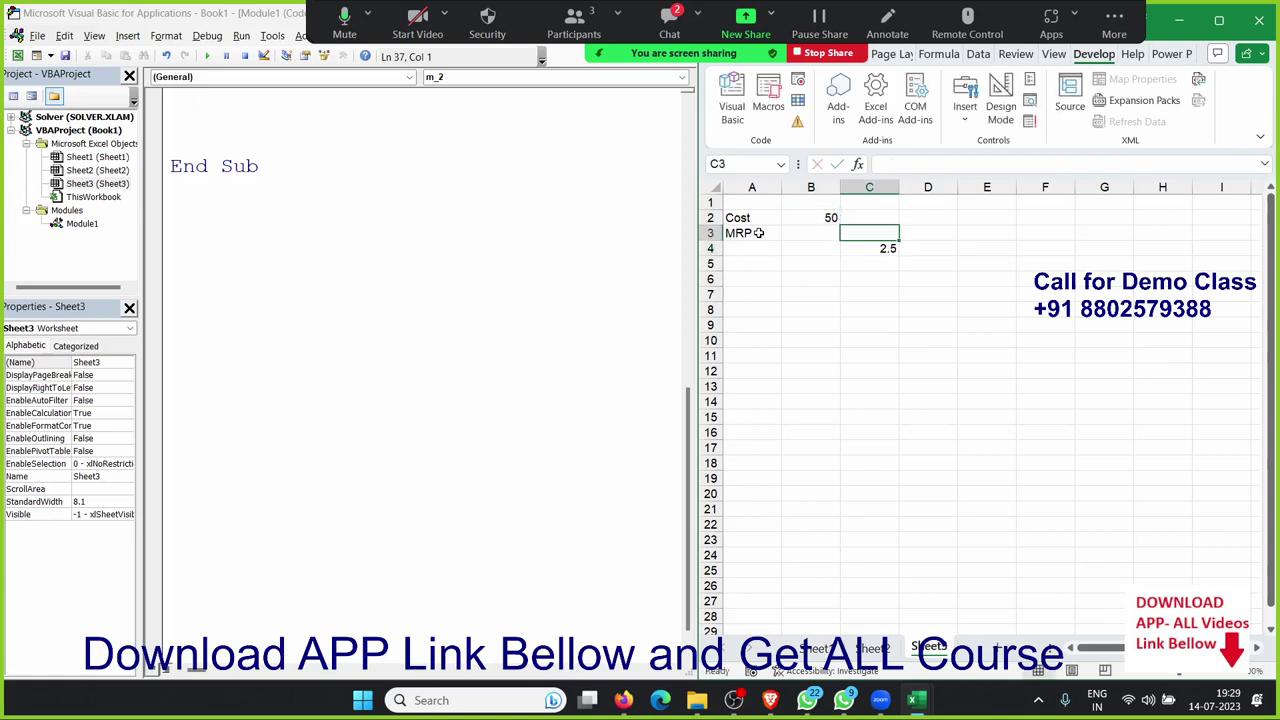
{"action": "key", "text": "Down"}
{"action": "key", "text": "Down"}
{"action": "type", "text": "="}
{"action": "key", "text": "Up"}
{"action": "key", "text": "Up"}
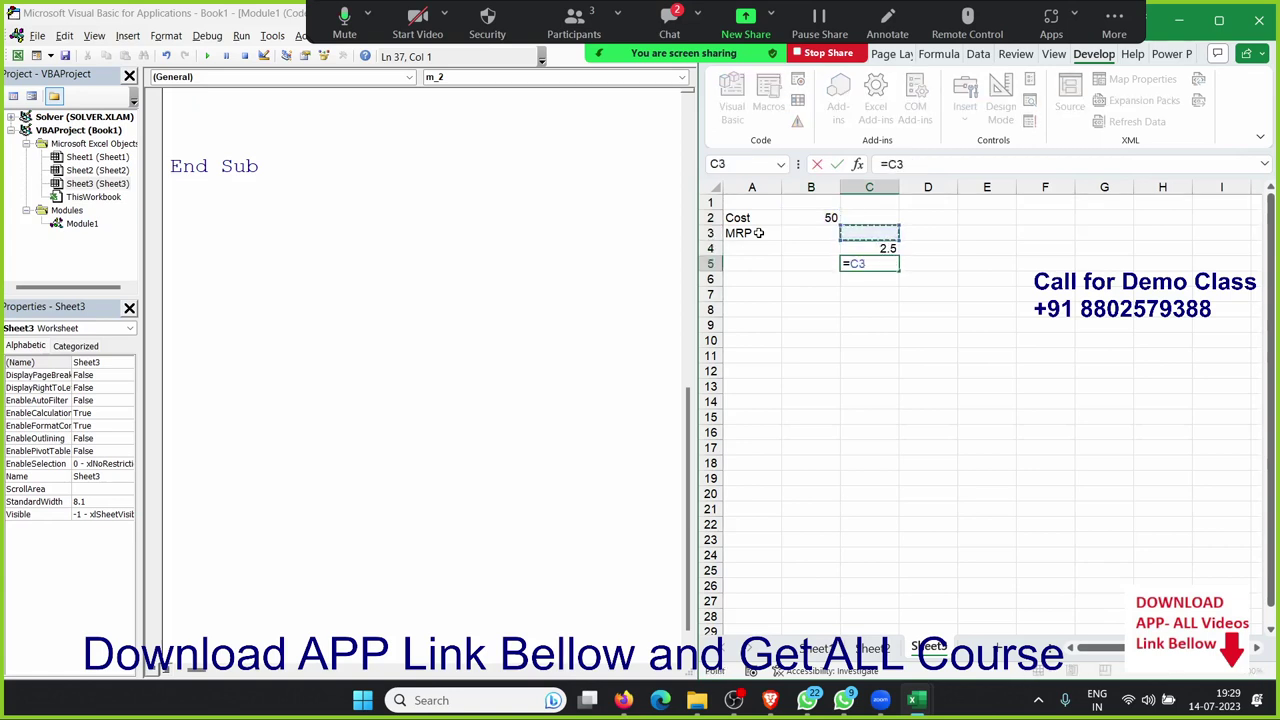
{"action": "key", "text": "Up"}
{"action": "key", "text": "Left"}
{"action": "type", "text": "+"}
{"action": "key", "text": "Up"}
{"action": "key", "text": "Return"}
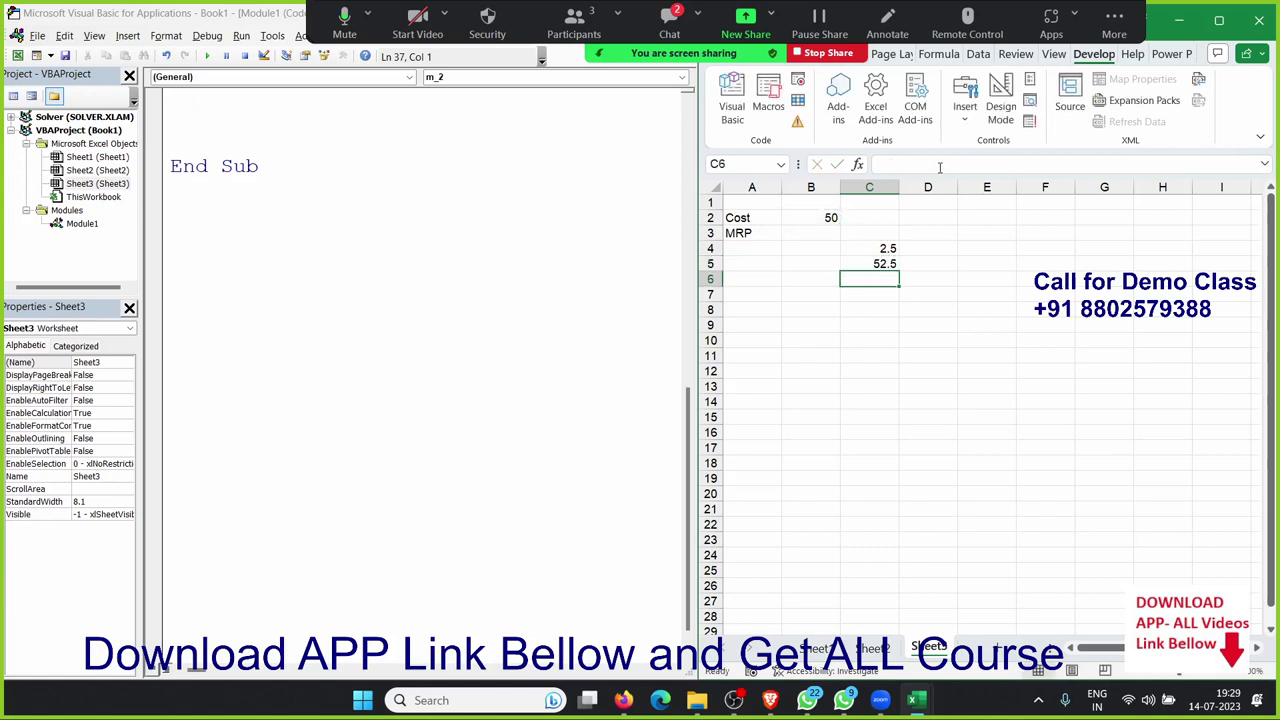
Enter the 10% markup formula =C5*10% in D4, correcting it from 12%
{"action": "key", "text": "Right"}
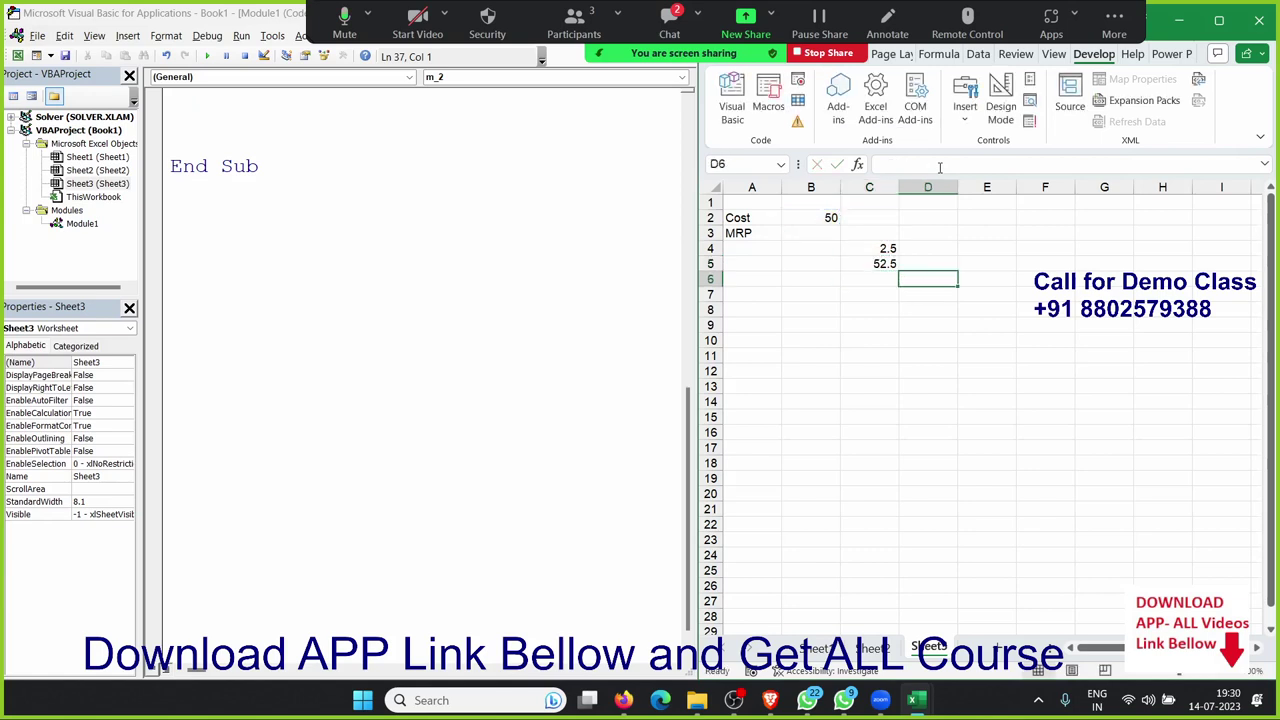
{"action": "key", "text": "Up"}
{"action": "key", "text": "Up"}
{"action": "type", "text": "="}
{"action": "key", "text": "Down"}
{"action": "key", "text": "Left"}
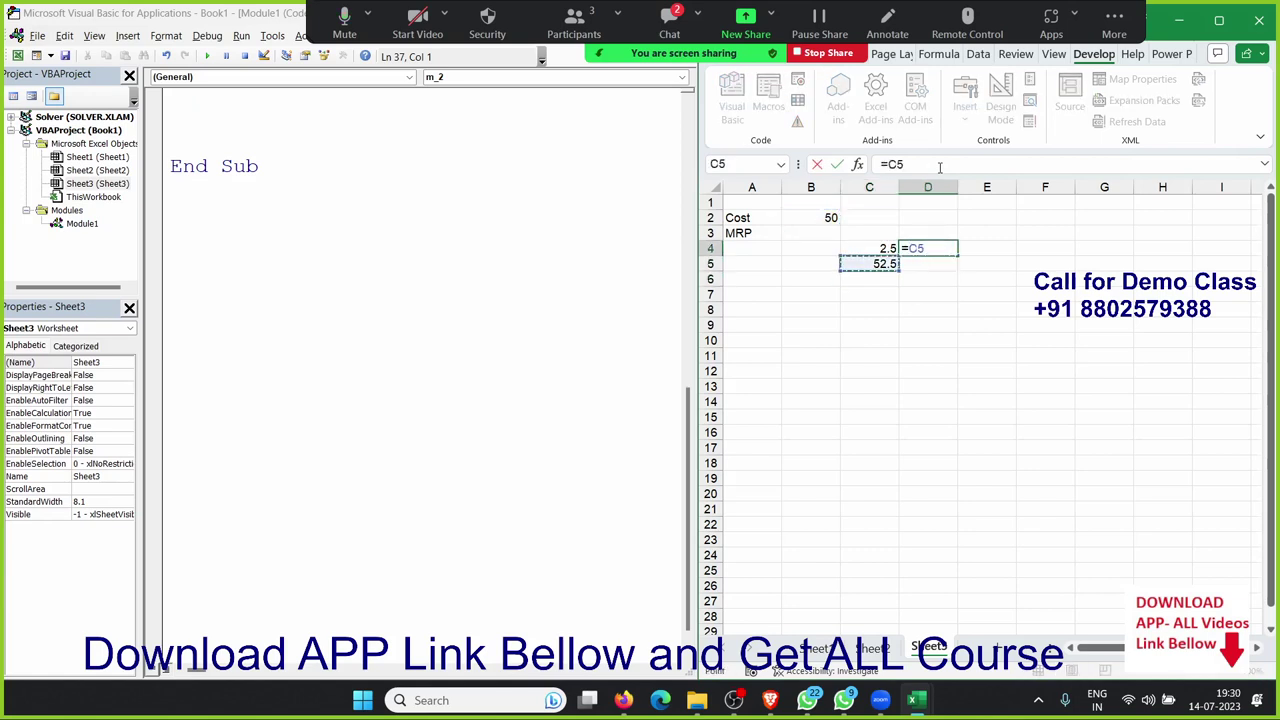
{"action": "type", "text": "*12"}
{"action": "type", "text": "%"}
{"action": "key", "text": "BackSpace"}
{"action": "key", "text": "BackSpace"}
{"action": "key", "text": "BackSpace"}
{"action": "type", "text": "10%"}
{"action": "key", "text": "Return"}
Enter the total =C5+D4 in D5 and the 15% markup =D5*15% in E4
{"action": "type", "text": "=C5+"}
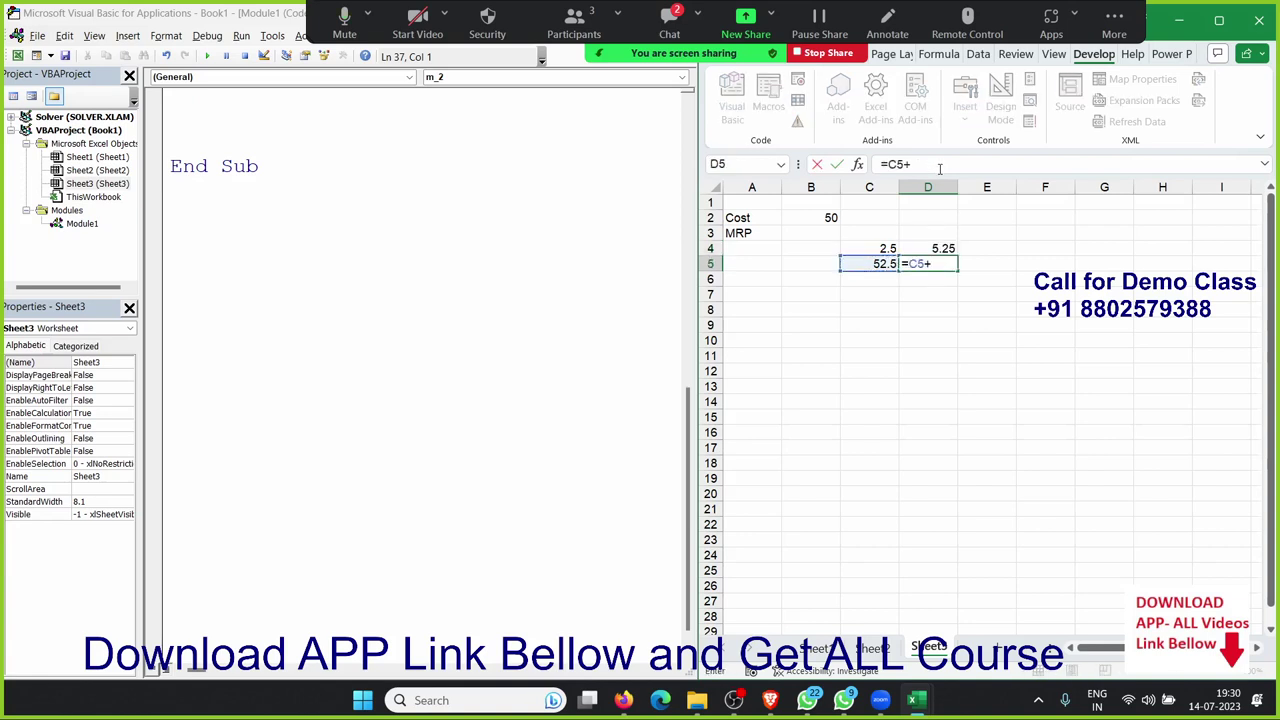
{"action": "type", "text": "D4"}
{"action": "key", "text": "Return"}
{"action": "key", "text": "Up"}
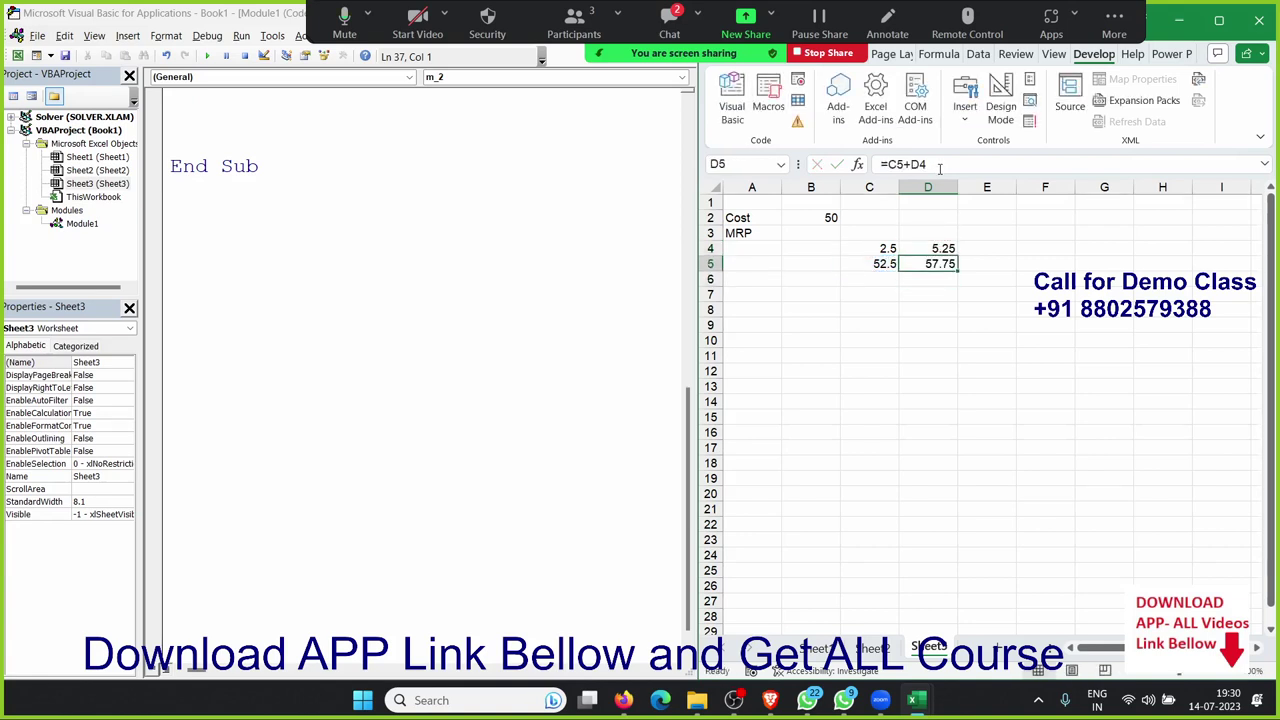
{"action": "key", "text": "Right"}
{"action": "key", "text": "Up"}
{"action": "type", "text": "="}
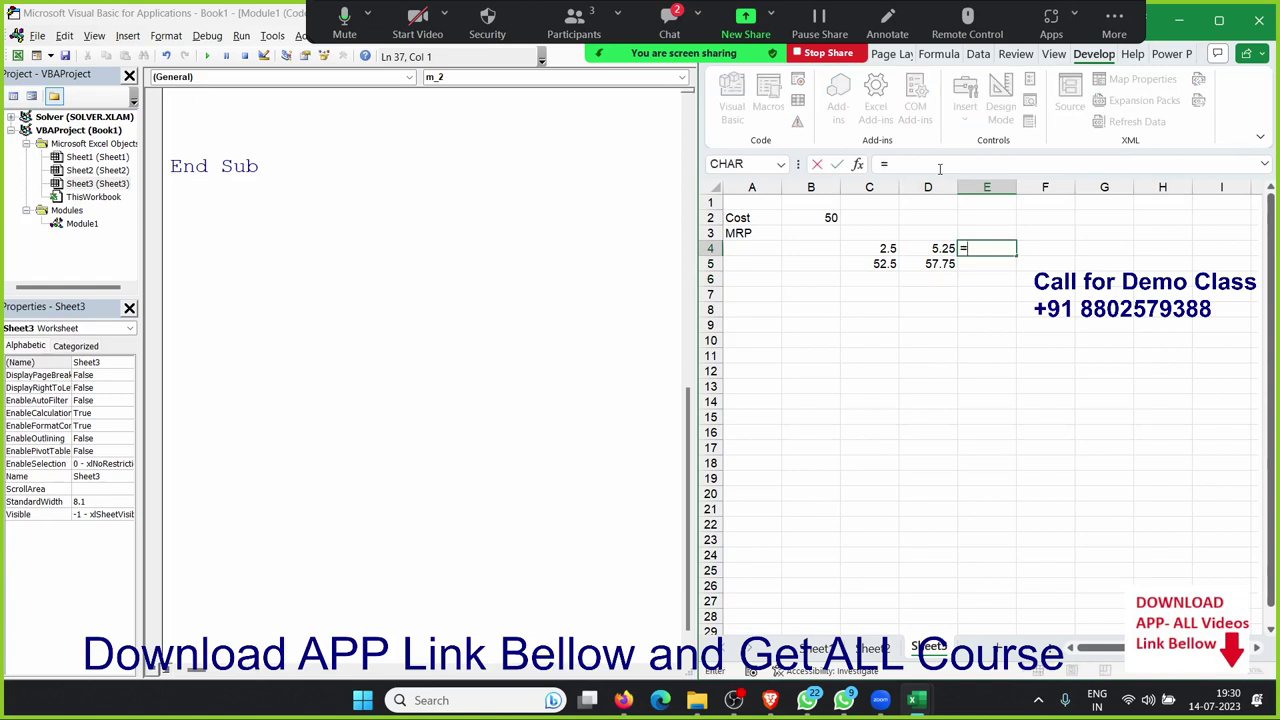
{"action": "type", "text": "D5*15"}
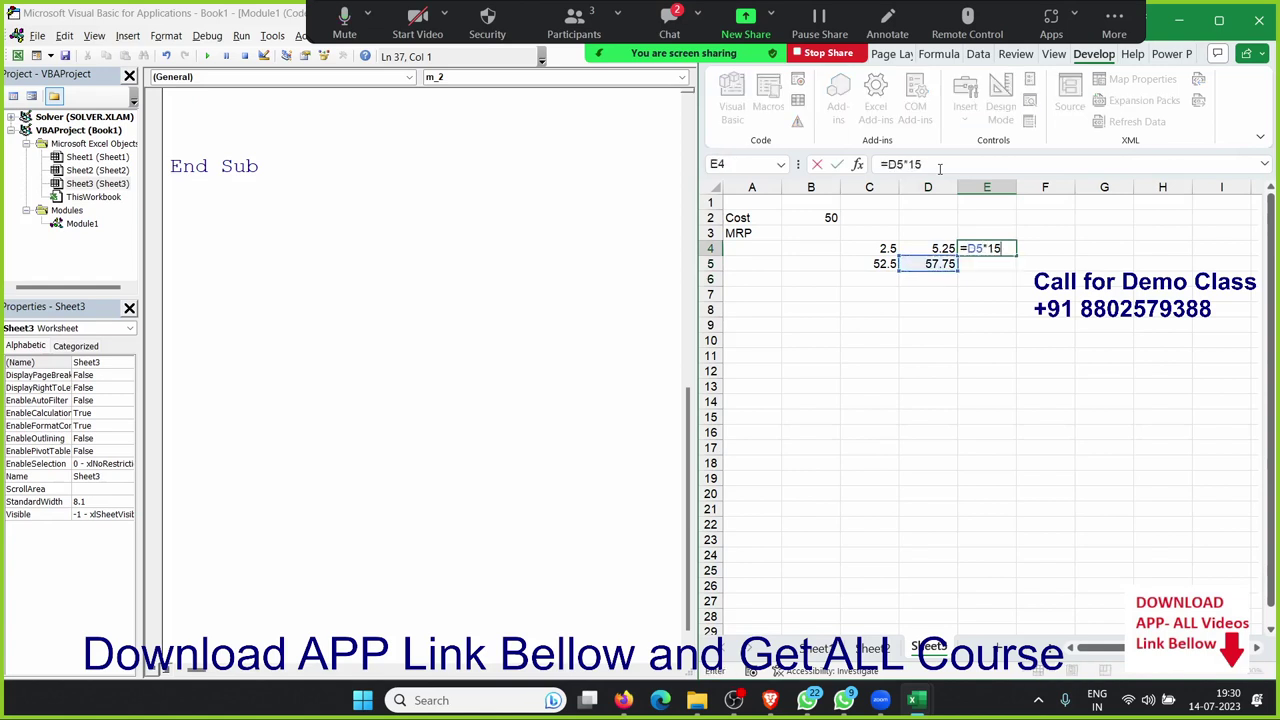
{"action": "type", "text": "%"}
{"action": "key", "text": "Return"}
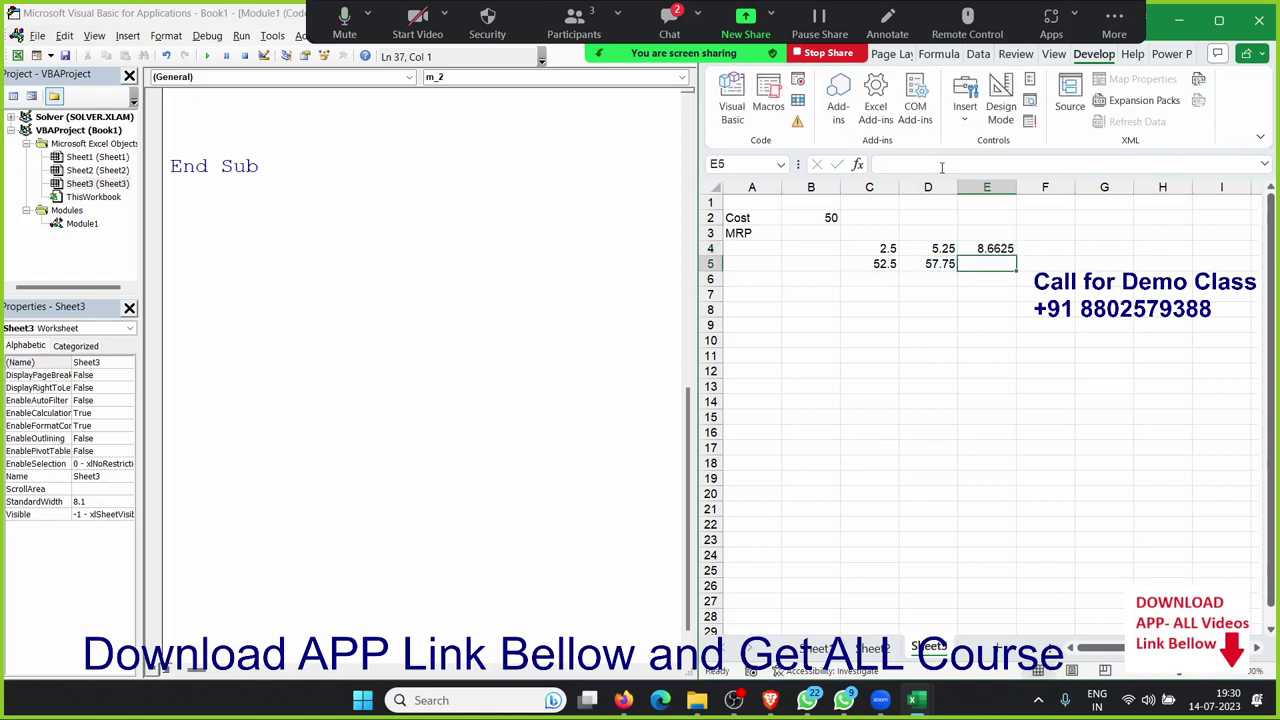
Enter the total =D5+E4 in E5, giving 66.4125
{"action": "type", "text": "="}
{"action": "key", "text": "Left"}
{"action": "key", "text": "Down"}
{"action": "key", "text": "Up"}
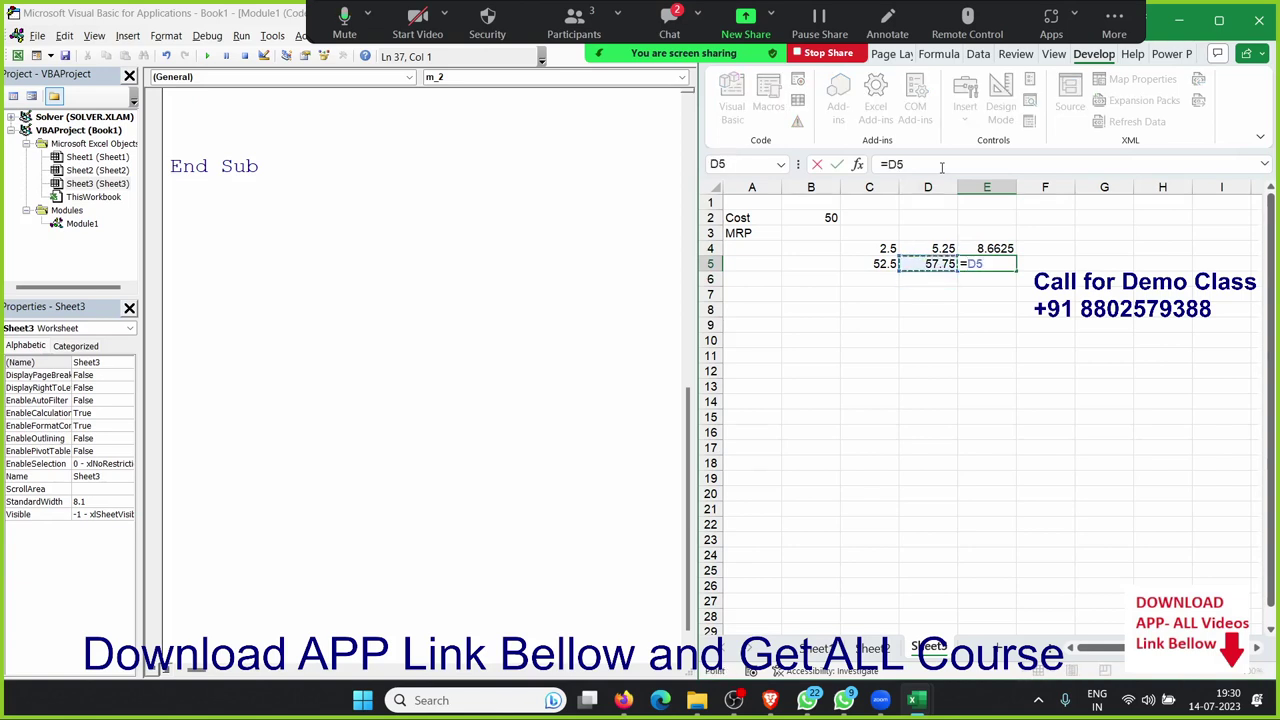
{"action": "type", "text": "+"}
{"action": "key", "text": "Up"}
{"action": "key", "text": "Return"}
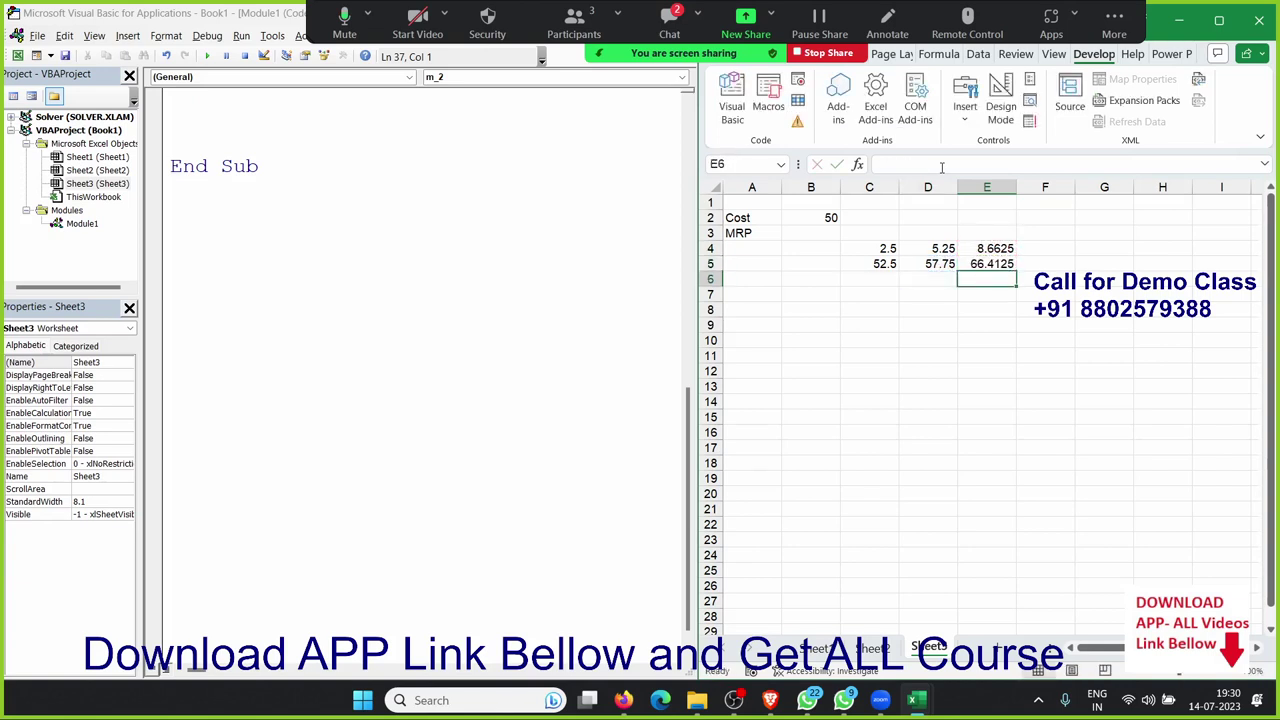
Enter the 20% markup on E5 in F4 and the total =E5*1.2 in F5
{"action": "key", "text": "Right"}
{"action": "key", "text": "Up"}
{"action": "key", "text": "Up"}
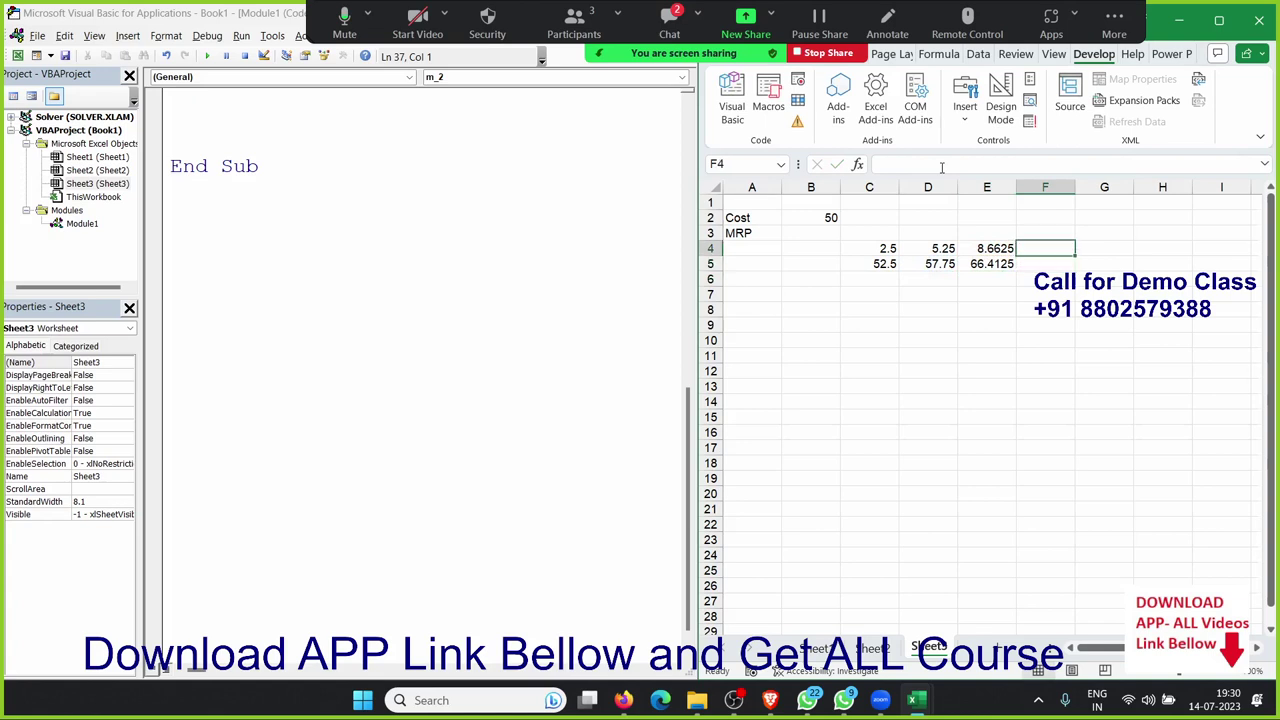
{"action": "type", "text": "="}
{"action": "key", "text": "Down"}
{"action": "key", "text": "Left"}
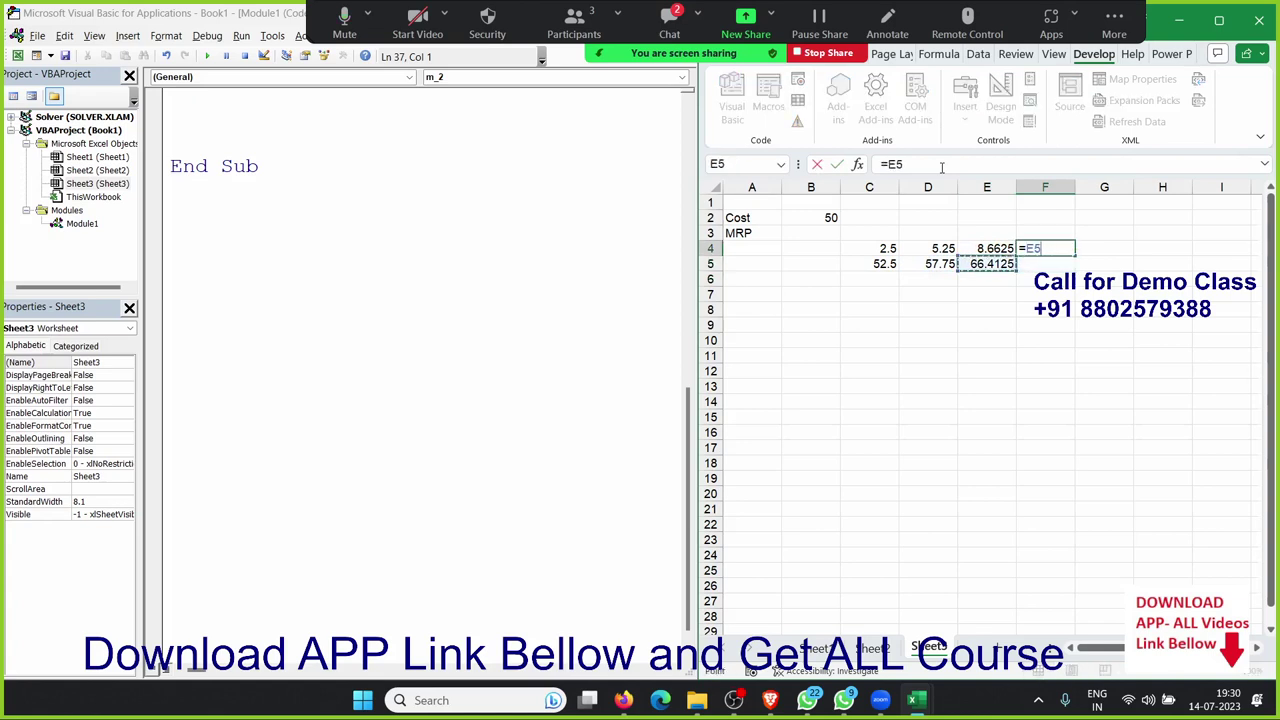
{"action": "type", "text": "*20"}
{"action": "key", "text": "Return"}
{"action": "type", "text": "="}
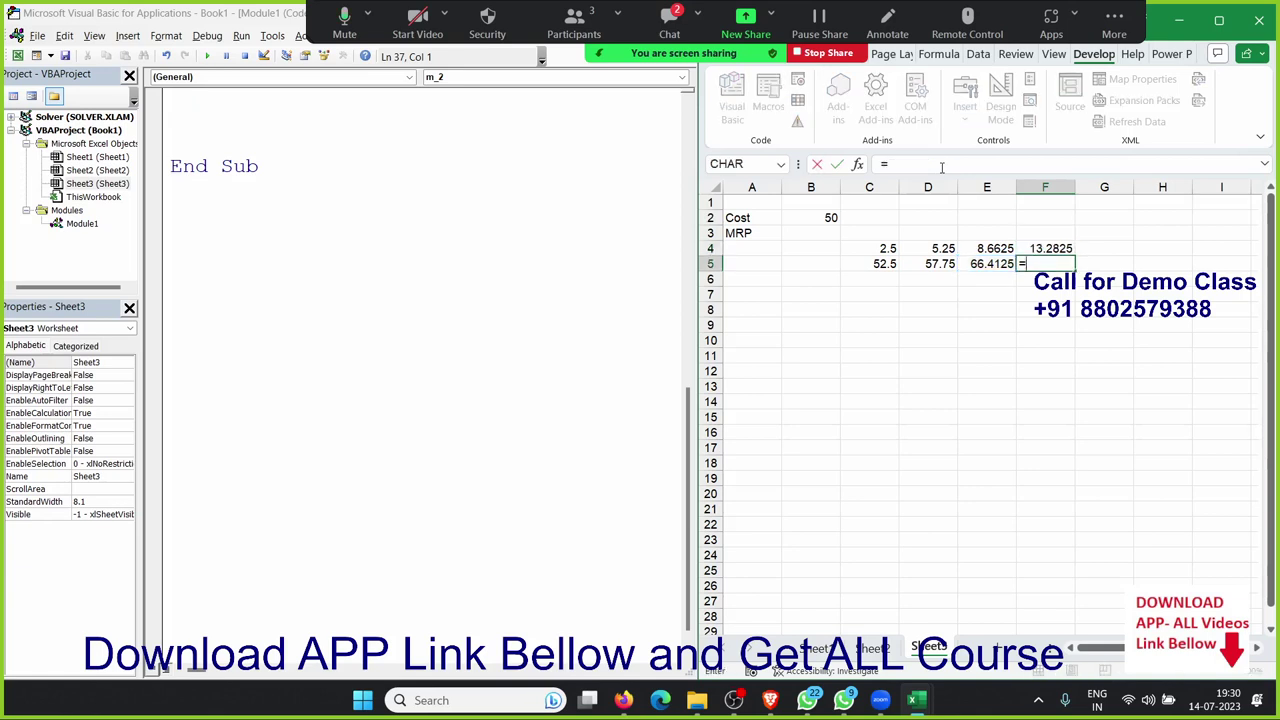
{"action": "key", "text": "Left"}
{"action": "type", "text": "*1.2"}
{"action": "key", "text": "Return"}
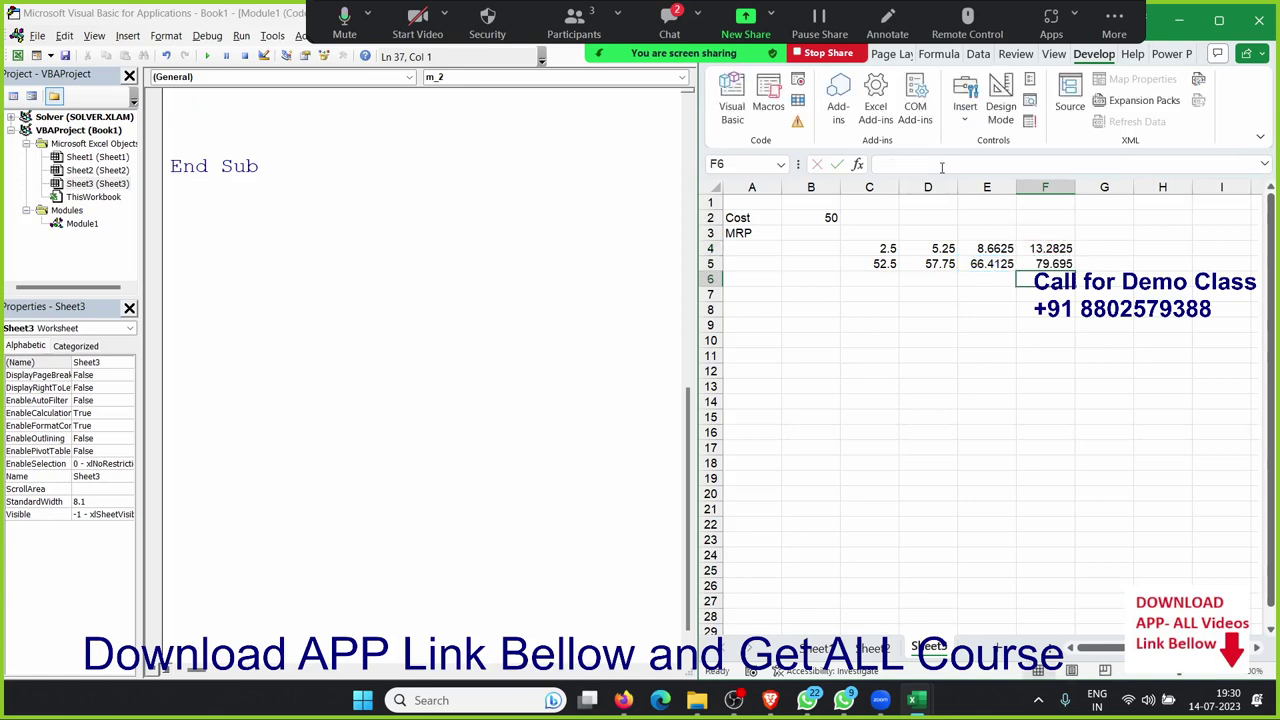
Review the markup chain in C4:F5, then return to Module1 below End Sub
{"action": "key", "text": "Up"}
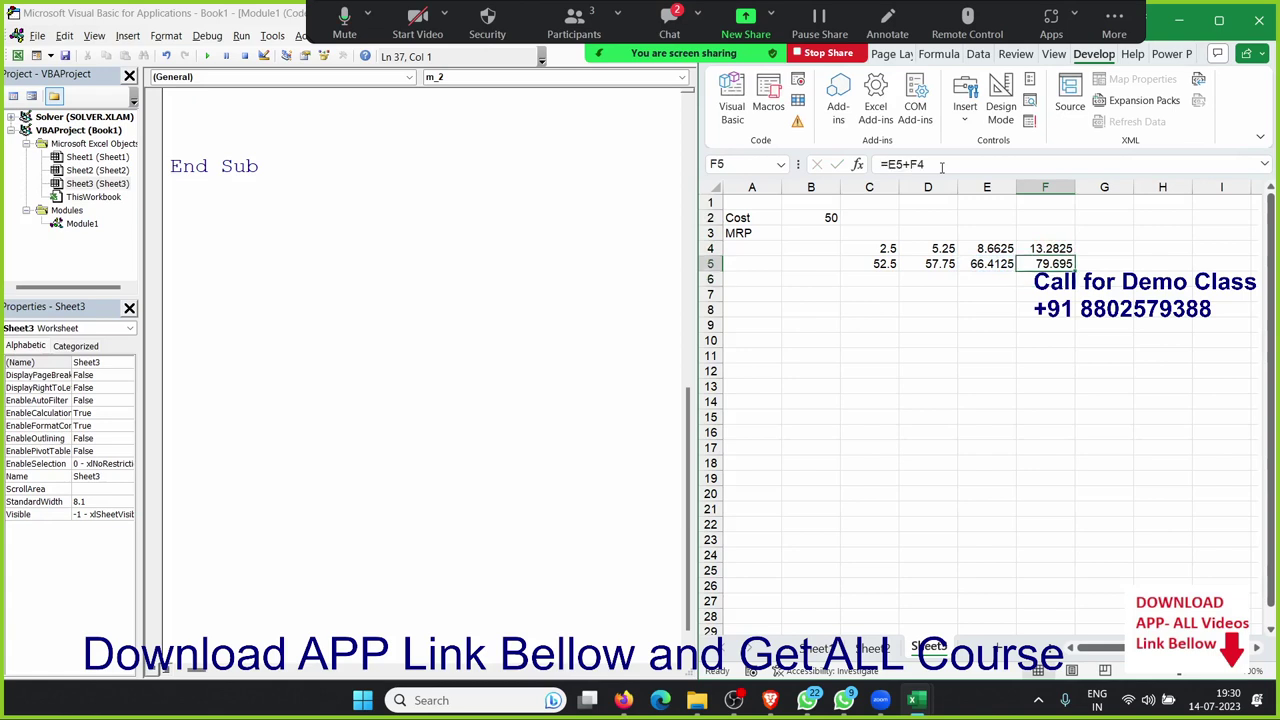
{"action": "key", "text": "Left"}
{"action": "key", "text": "Left"}
{"action": "key", "text": "Left"}
{"action": "key", "text": "Up"}
{"action": "key", "text": "shift+Right"}
{"action": "key", "text": "shift+Right"}
{"action": "key", "text": "shift+Right"}
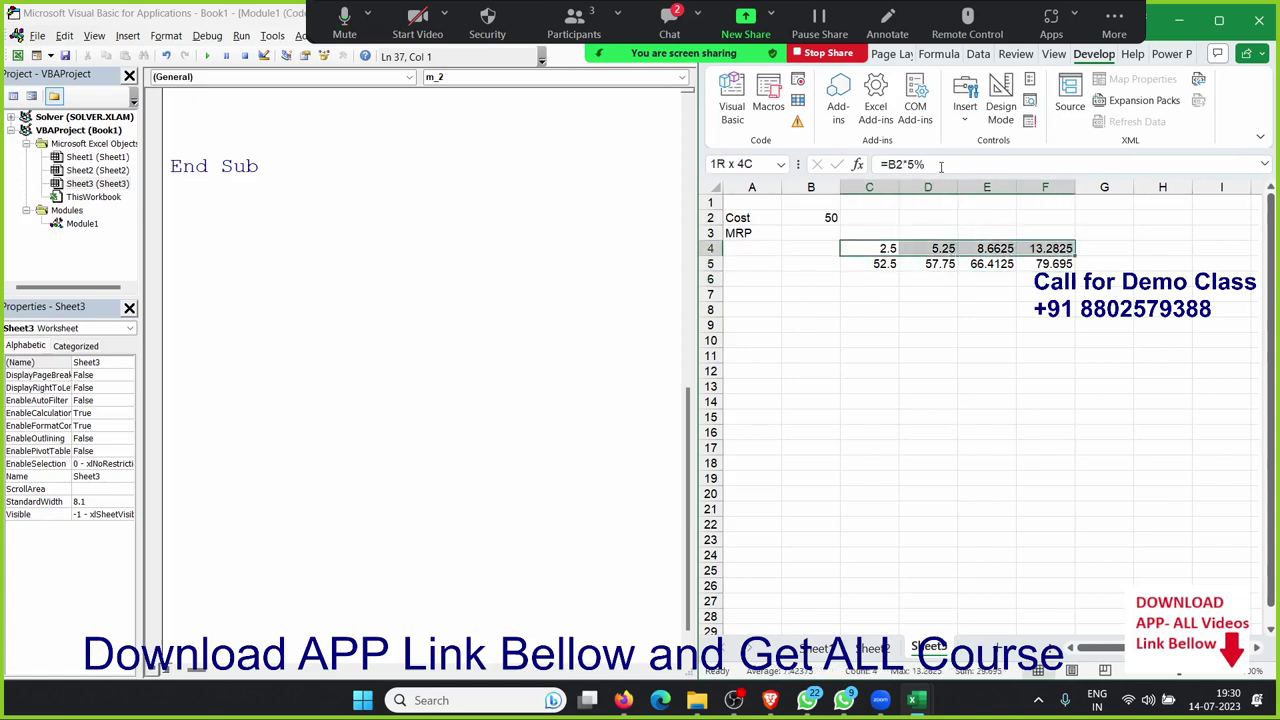
{"action": "key", "text": "shift+Down"}
{"action": "key", "text": "Left"}
{"action": "key", "text": "Up"}
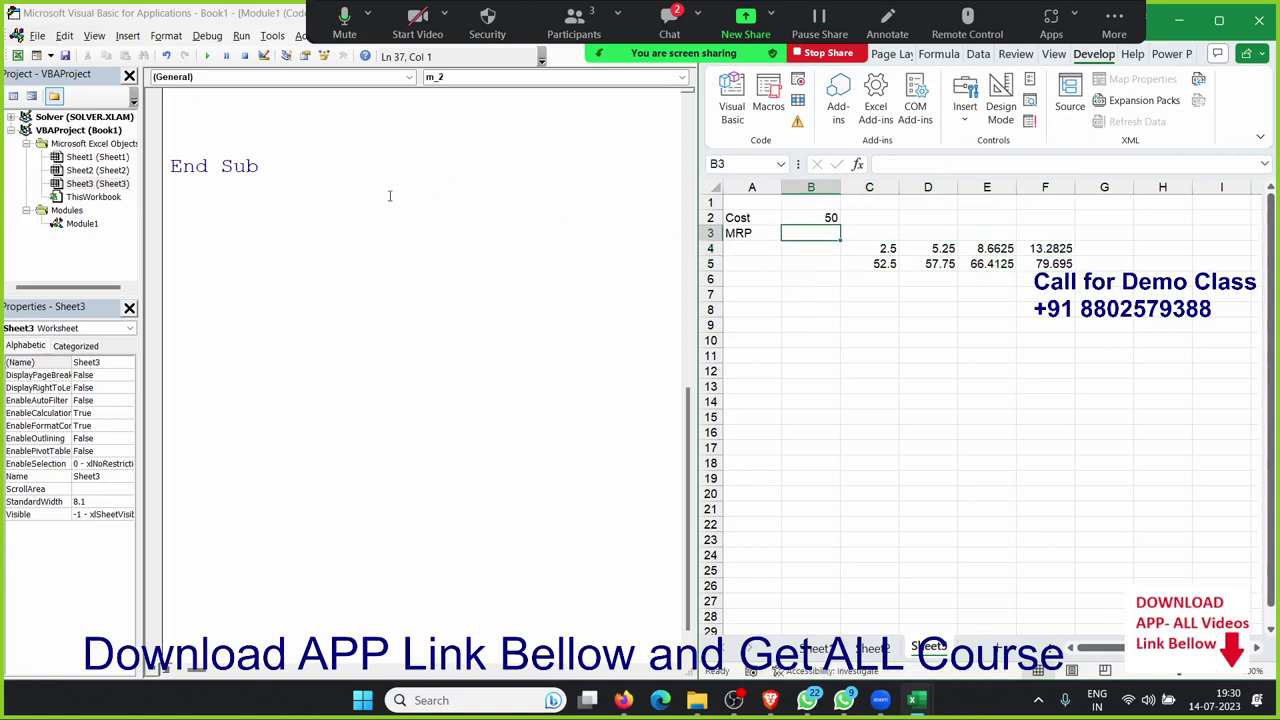
{"action": "left_click", "coordinate": [261, 201]}
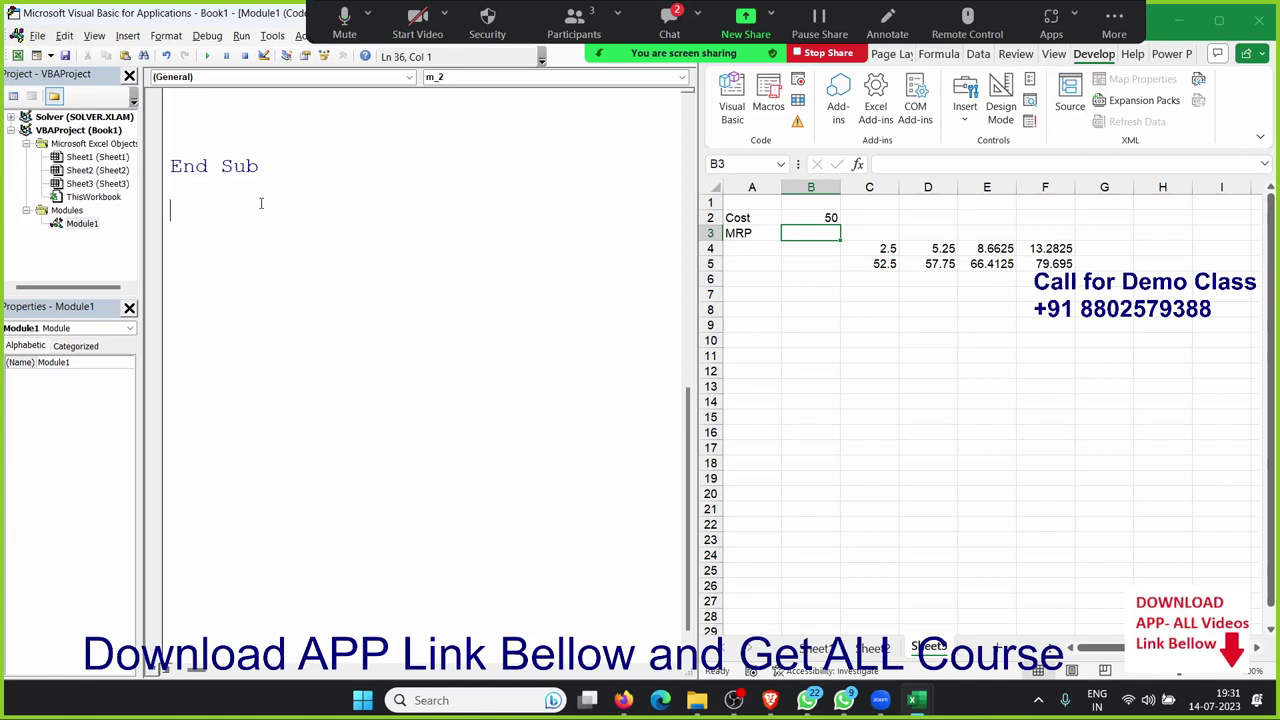
Write the header Function MRP(cost As Long) below End Sub
{"action": "type", "text": "functi"}
{"action": "type", "text": "on "}
{"action": "type", "text": "MRP"}
{"action": "type", "text": "("}
{"action": "type", "text": "cost "}
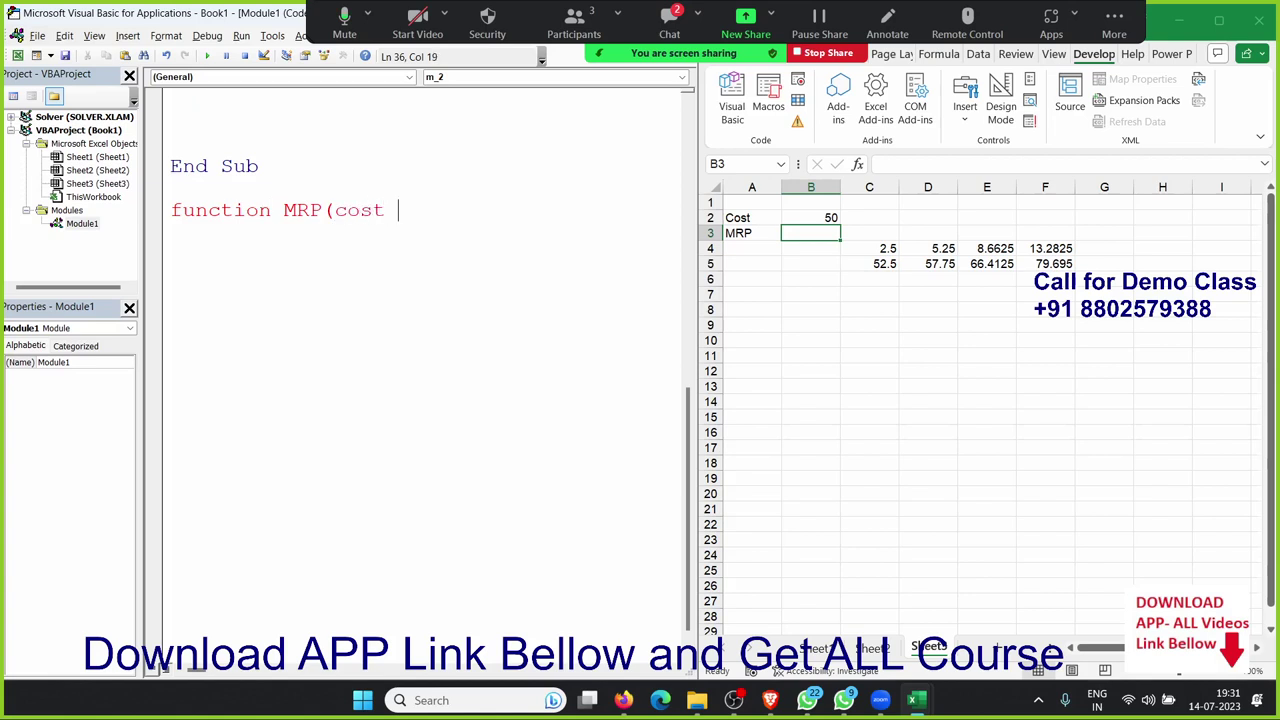
{"action": "type", "text": "as lo"}
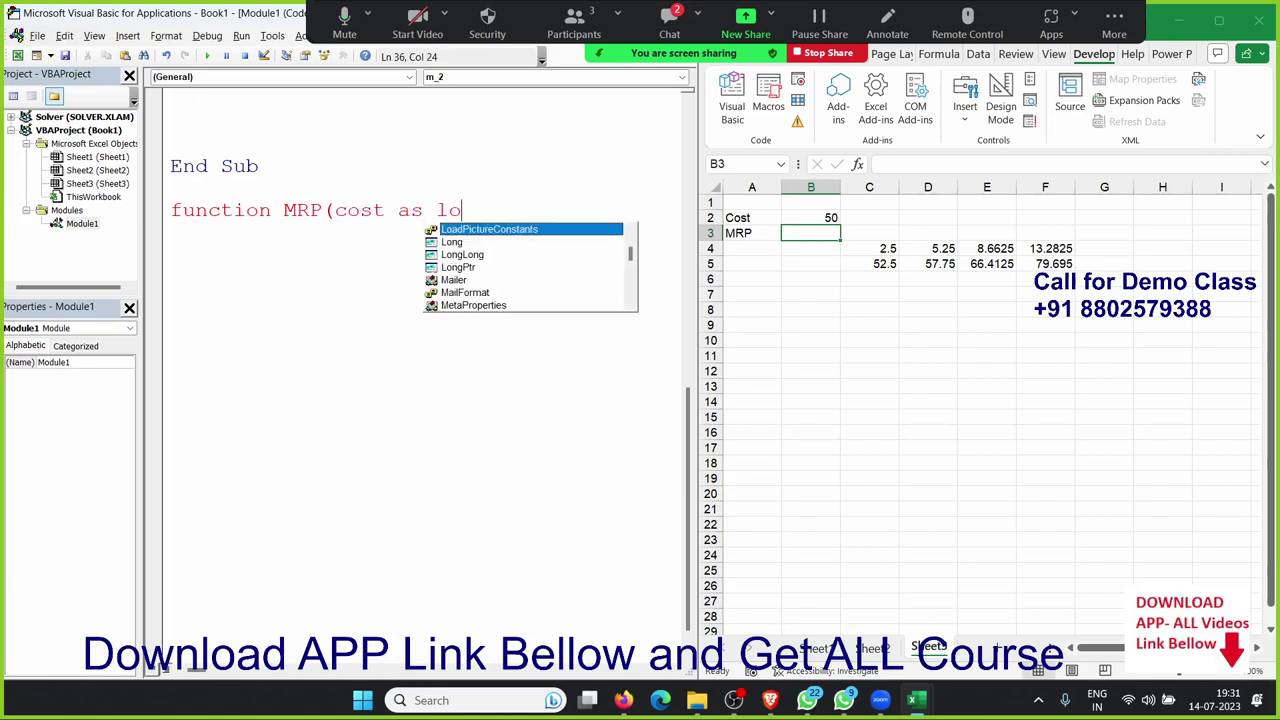
{"action": "type", "text": "ng"}
{"action": "key", "text": "Tab"}
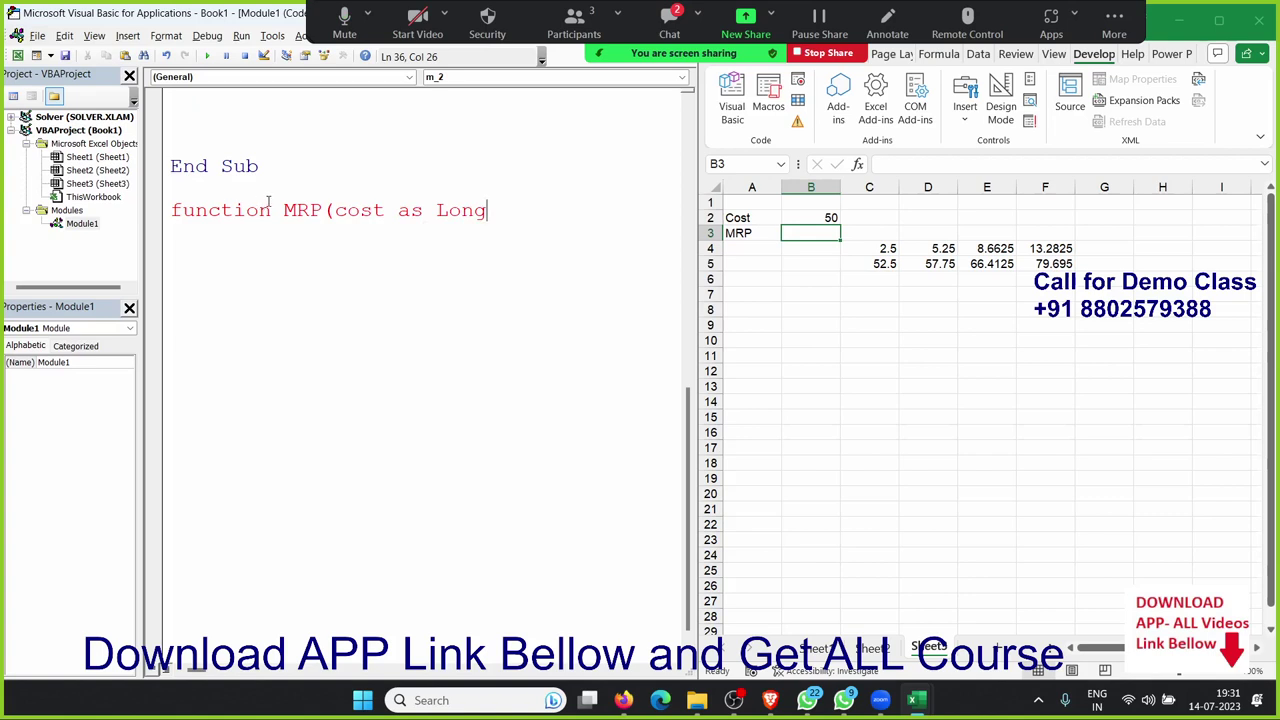
{"action": "type", "text": ")"}
{"action": "key", "text": "Return"}
{"action": "key", "text": "Return"}
{"action": "key", "text": "Return"}
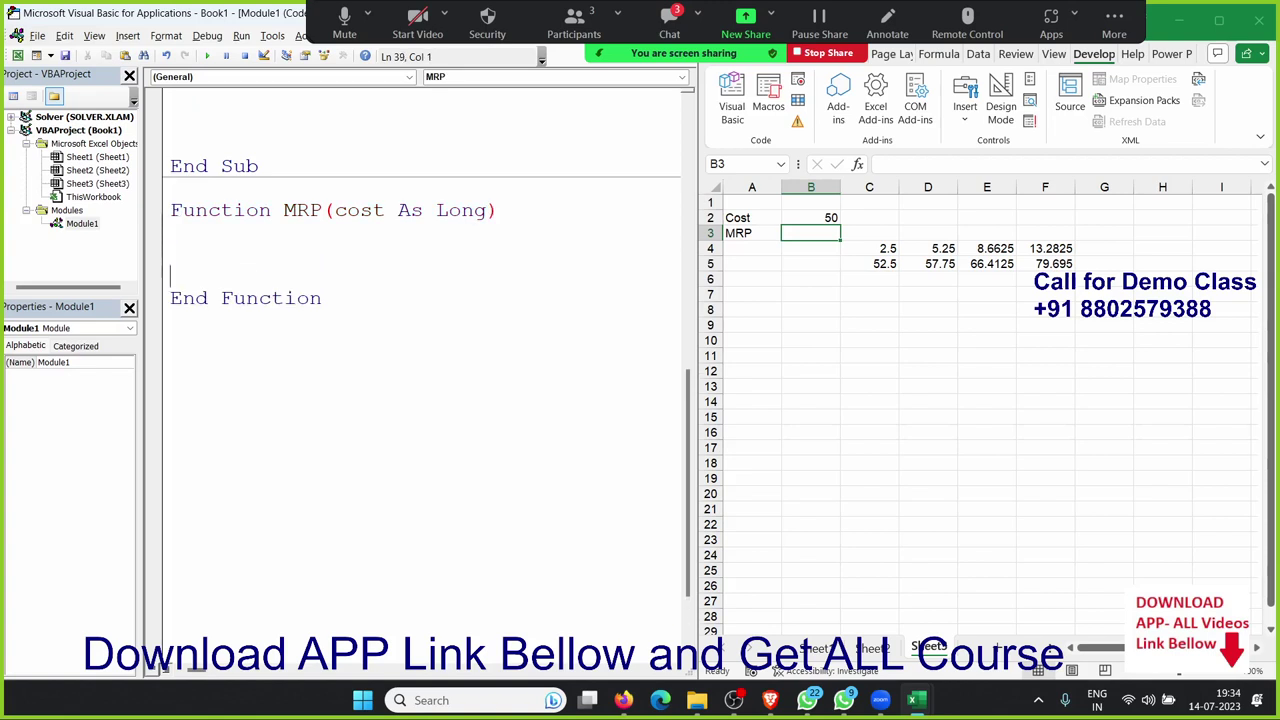
{"action": "key", "text": "Up"}
{"action": "key", "text": "Return"}
{"action": "key", "text": "Up"}
{"action": "key", "text": "Up"}
{"action": "key", "text": "Up"}
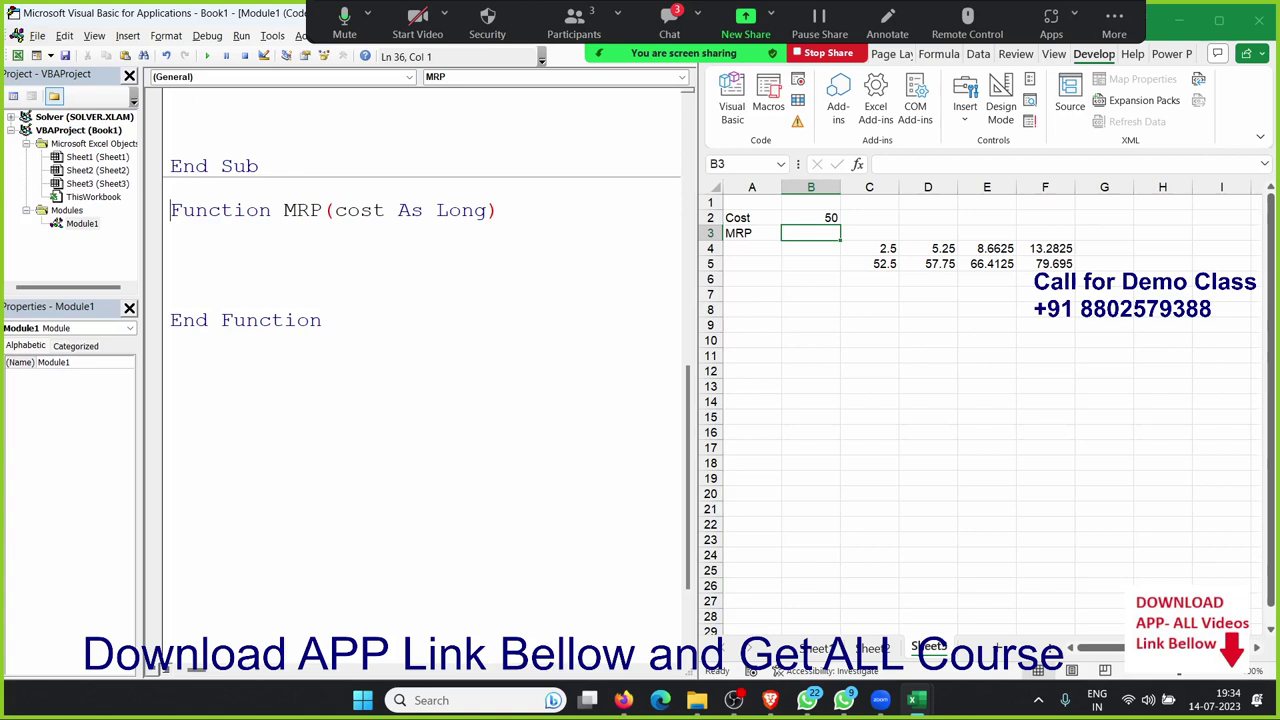
Inside MRP, declare r As Double and add the line r = cost
{"action": "left_click", "coordinate": [171, 232]}
{"action": "key", "text": "Return"}
{"action": "type", "text": "dim"}
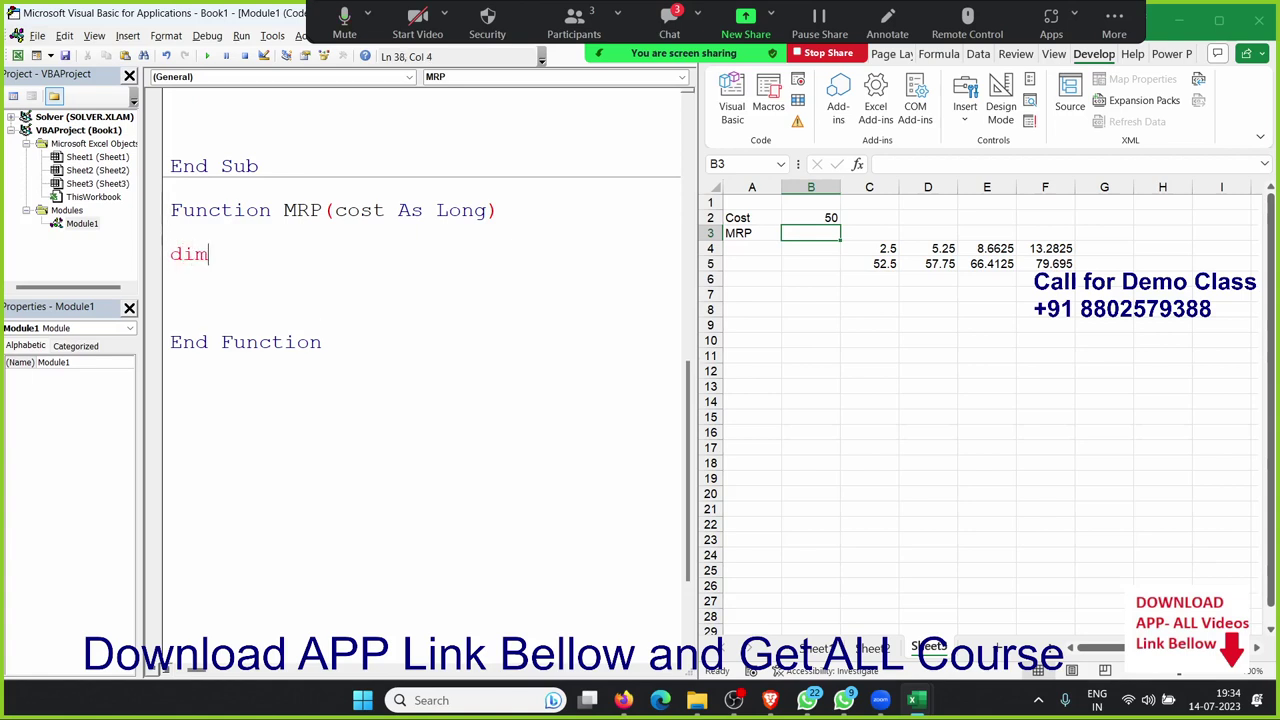
{"action": "type", "text": " r a"}
{"action": "key", "text": "BackSpace"}
{"action": "type", "text": "r as "}
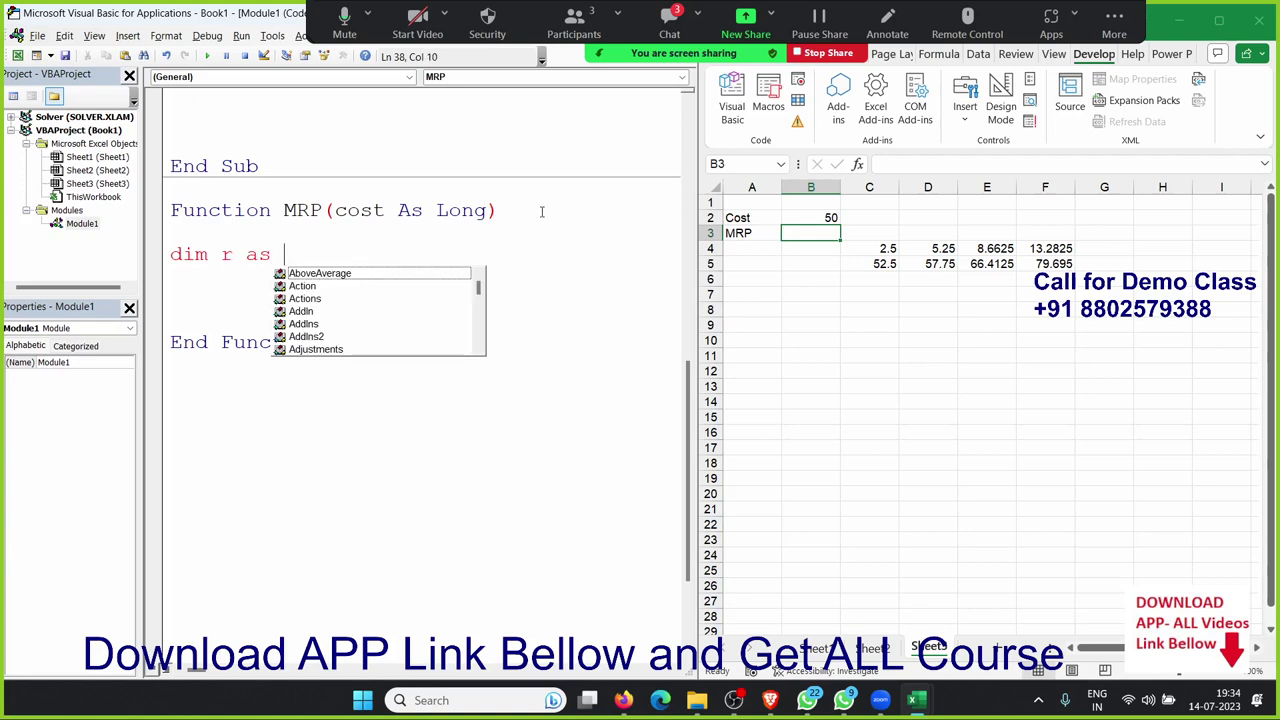
{"action": "type", "text": "dou"}
{"action": "key", "text": "Tab"}
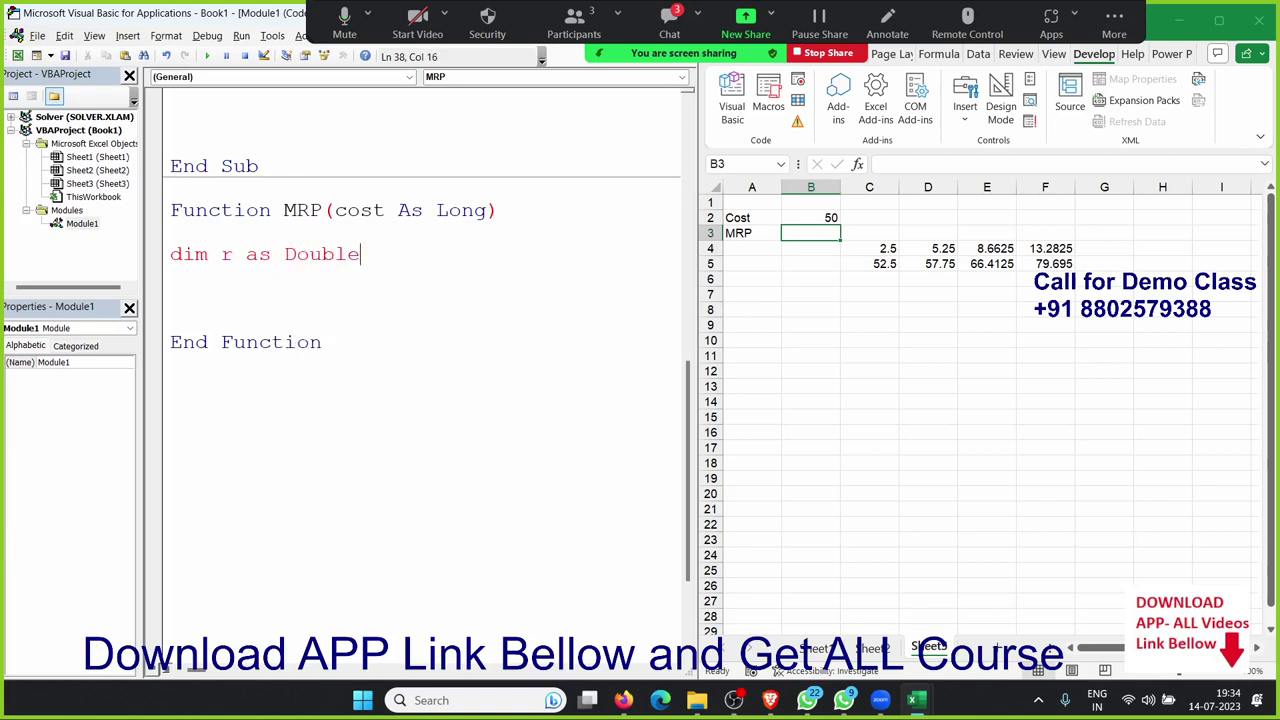
{"action": "key", "text": "Return"}
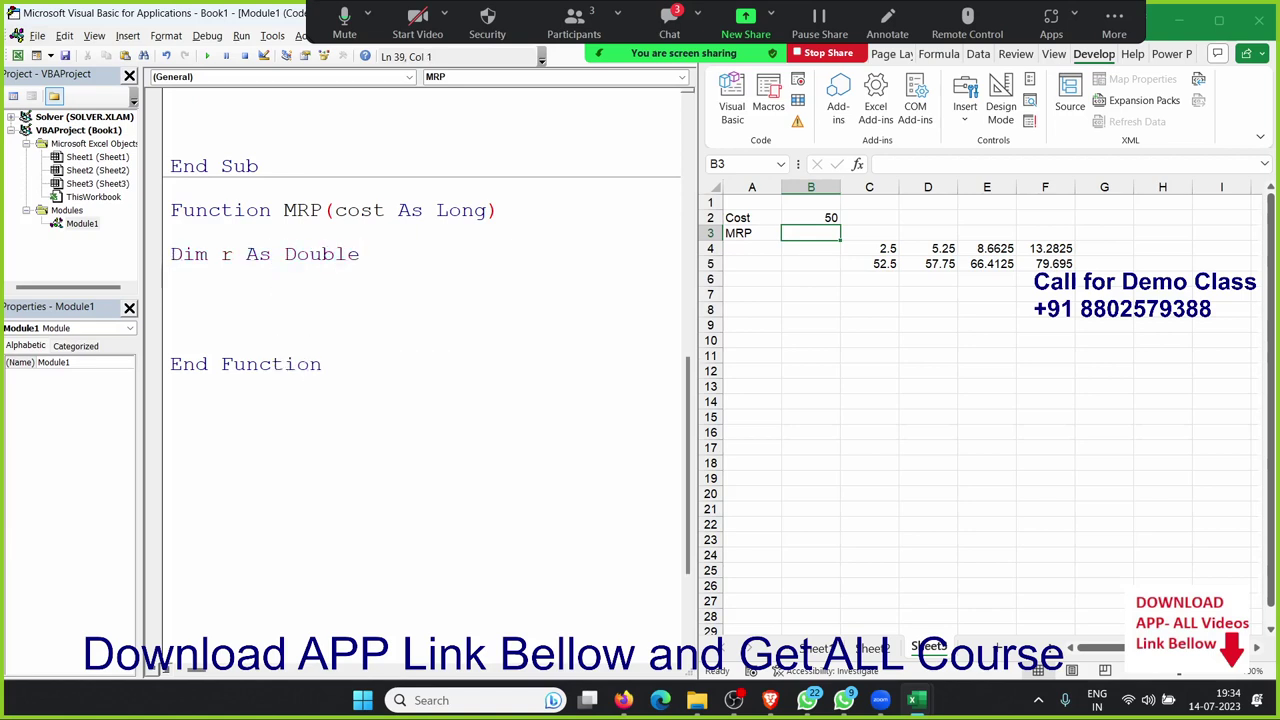
{"action": "key", "text": "Return"}
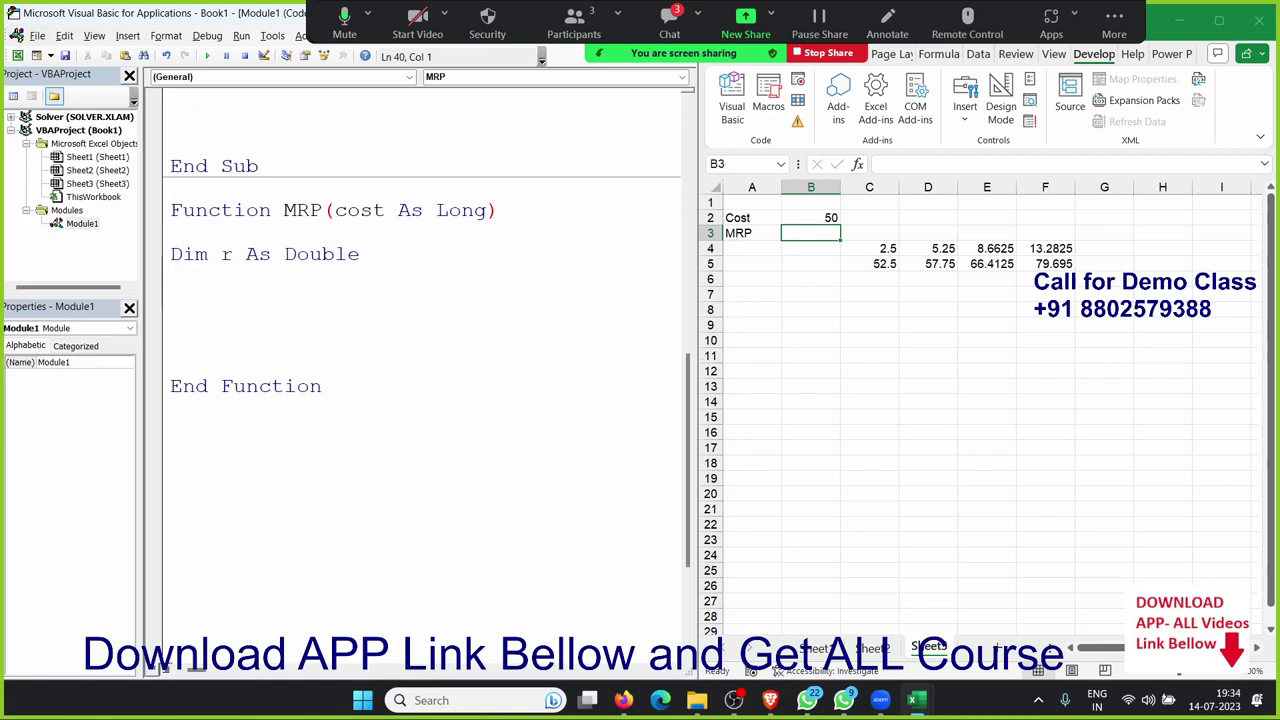
{"action": "type", "text": "r = c"}
{"action": "type", "text": "ost"}
{"action": "key", "text": "Return"}
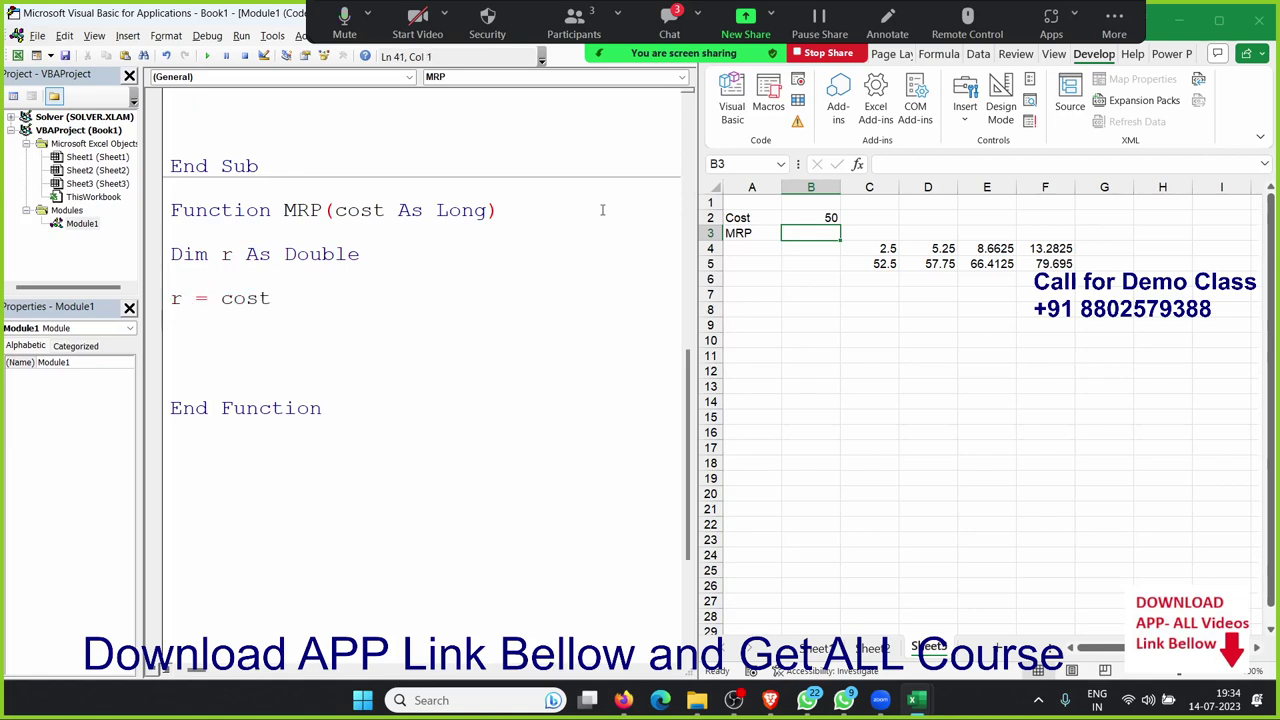
Enter =MRP(B2) in cell B3, which returns 0 for the cost of 50
{"action": "left_click", "coordinate": [837, 233]}
{"action": "type", "text": "=mrp"}
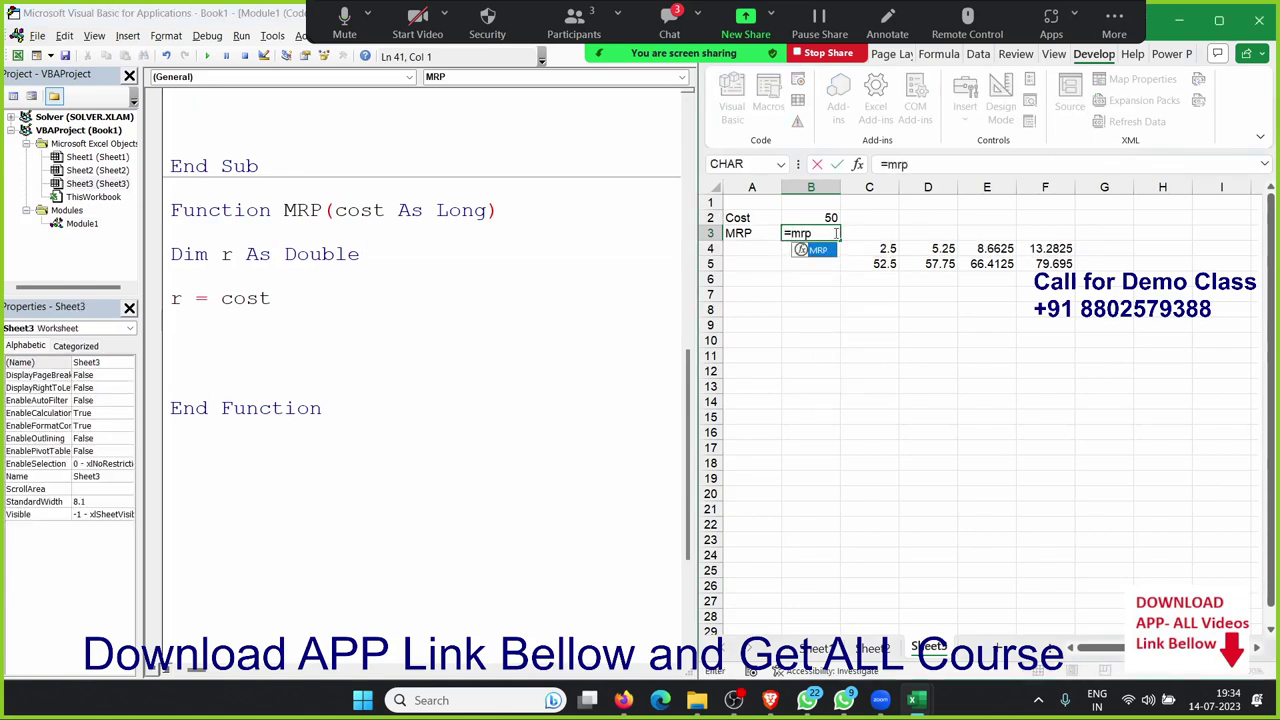
{"action": "key", "text": "Tab"}
{"action": "key", "text": "Up"}
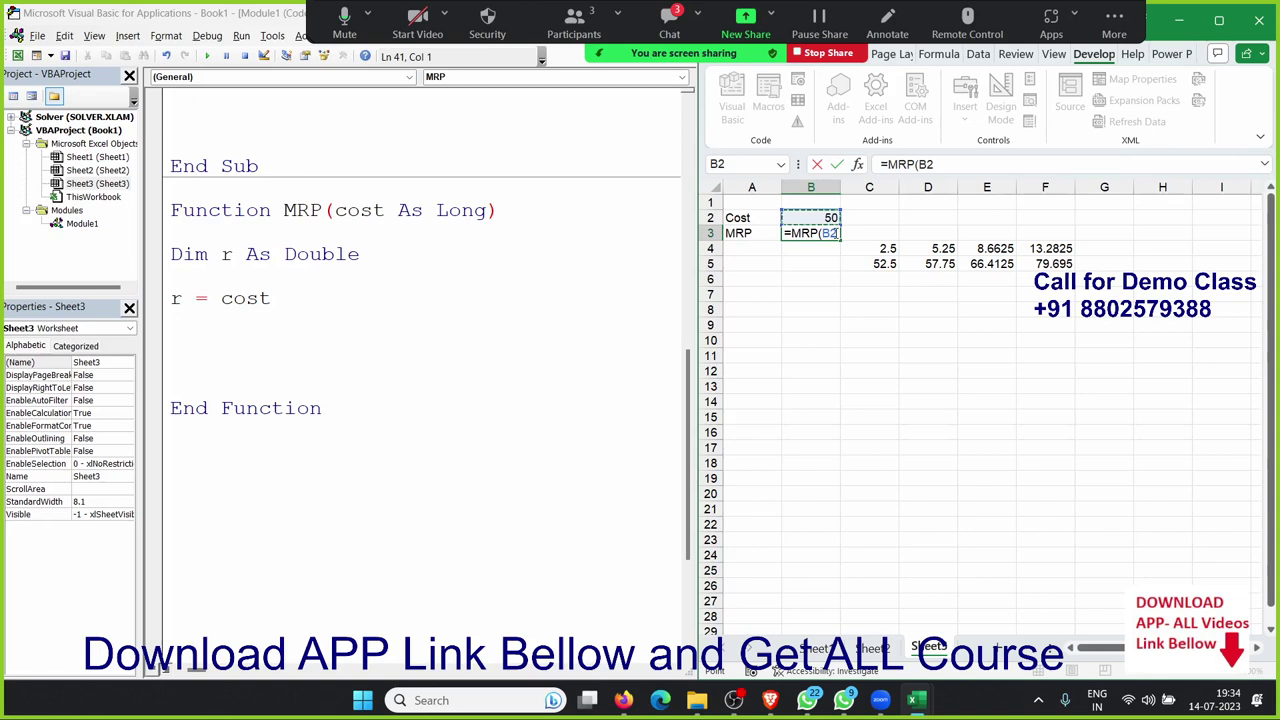
{"action": "type", "text": ")"}
{"action": "key", "text": "Return"}
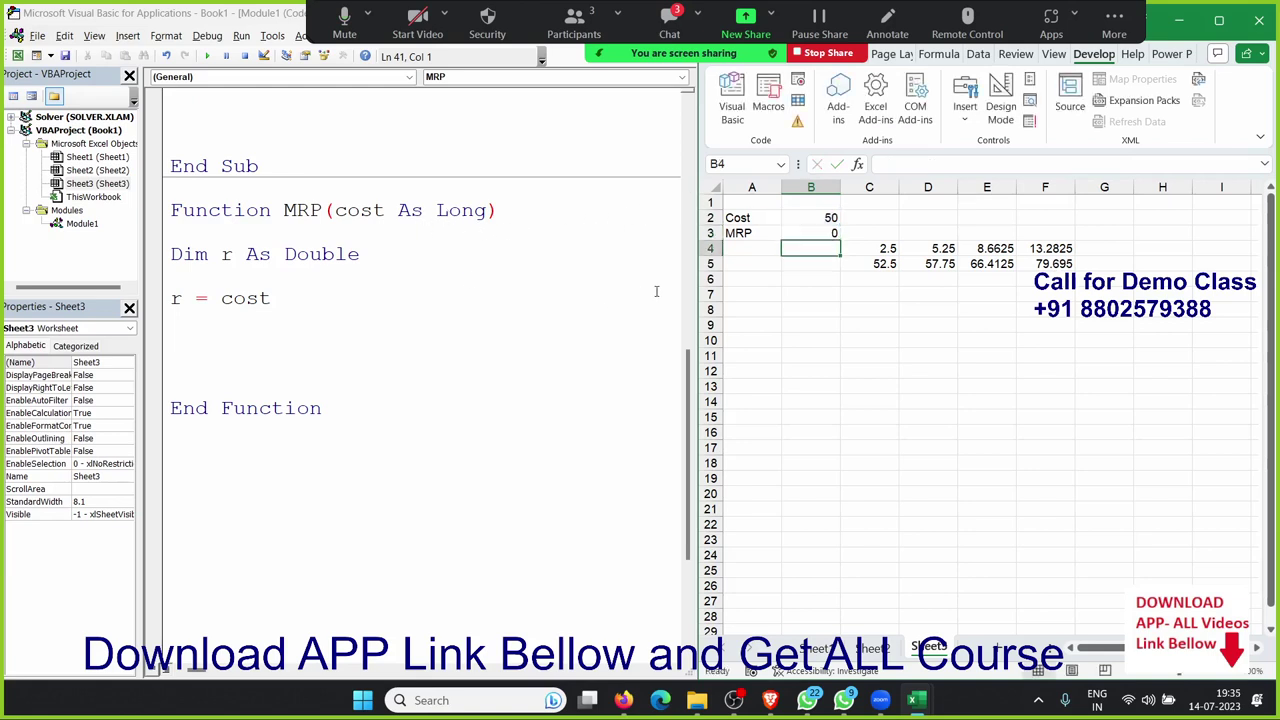
Add the 5% markup line r = (r * 0.05) + r below r = cost
{"action": "left_click", "coordinate": [824, 231]}
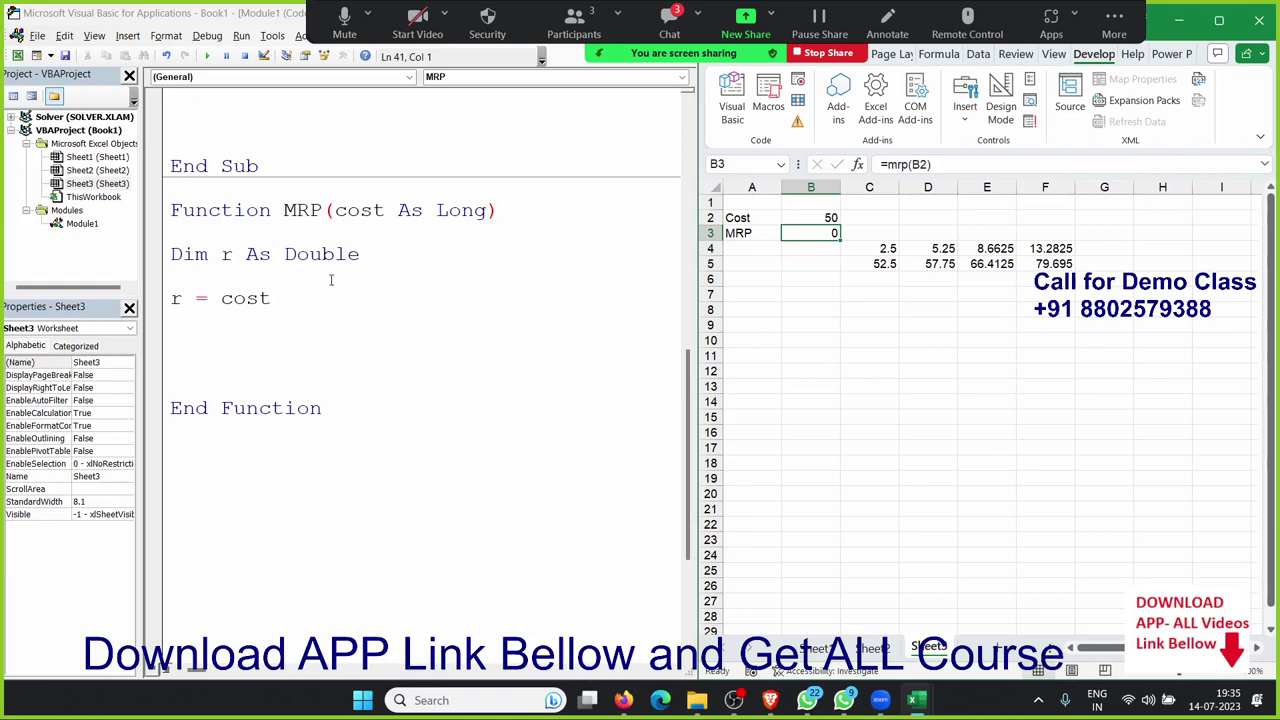
{"action": "left_click", "coordinate": [290, 300]}
{"action": "key", "text": "Return"}
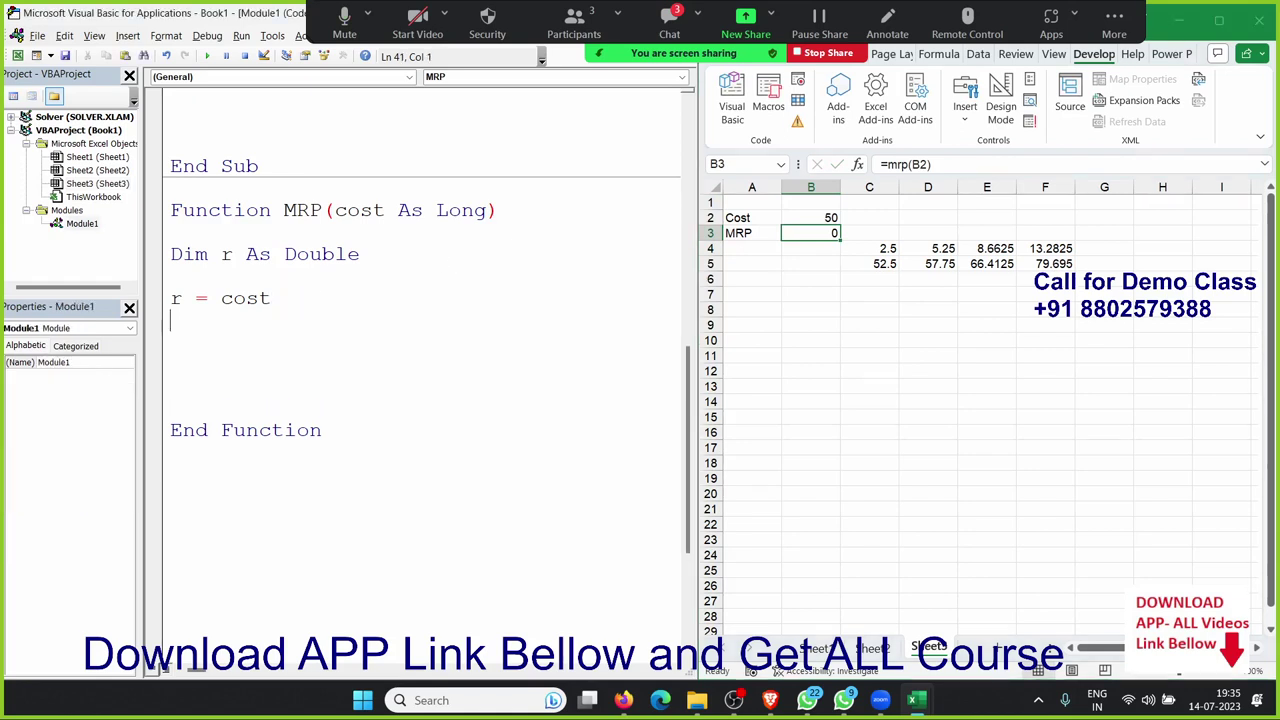
{"action": "key", "text": "Return"}
{"action": "type", "text": "r"}
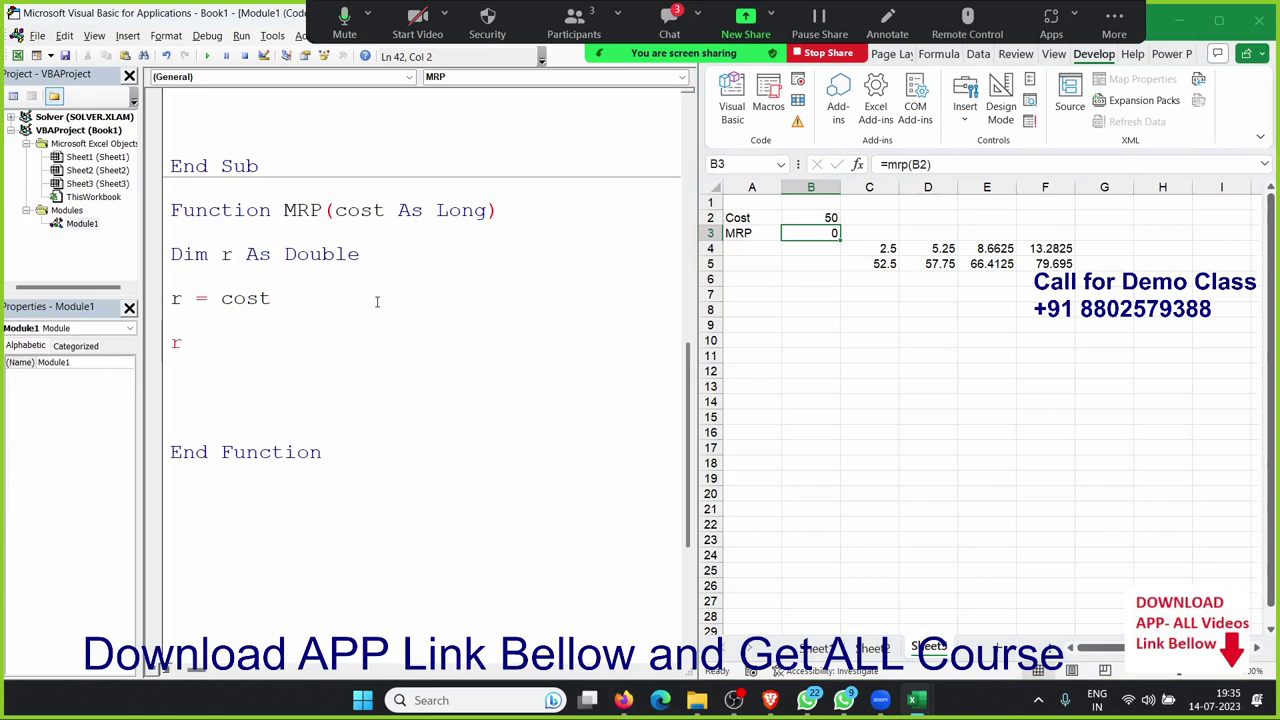
{"action": "type", "text": "=r"}
{"action": "type", "text": "*5"}
{"action": "type", "text": "%"}
{"action": "key", "text": "BackSpace"}
{"action": "key", "text": "BackSpace"}
{"action": "type", "text": "0."}
{"action": "type", "text": "05"}
{"action": "key", "text": "Return"}
{"action": "key", "text": "Up"}
{"action": "key", "text": "Right"}
{"action": "key", "text": "Right"}
{"action": "key", "text": "Right"}
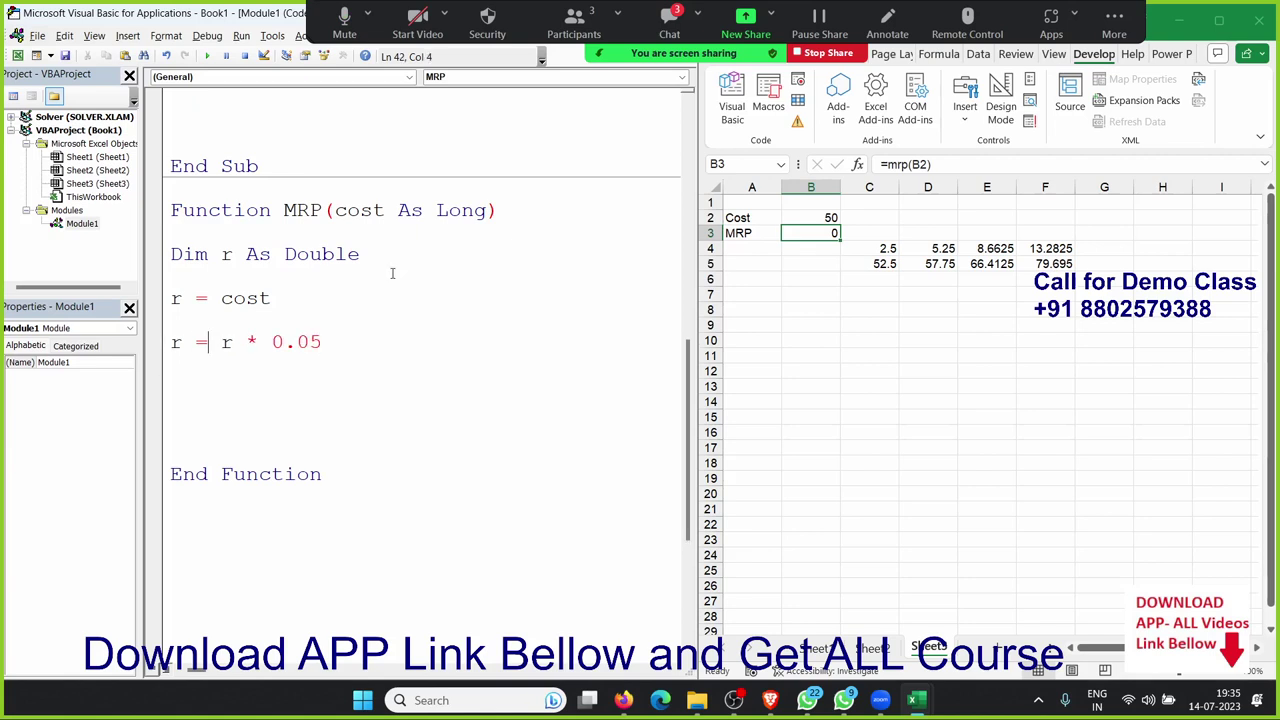
{"action": "key", "text": "Right"}
{"action": "type", "text": "("}
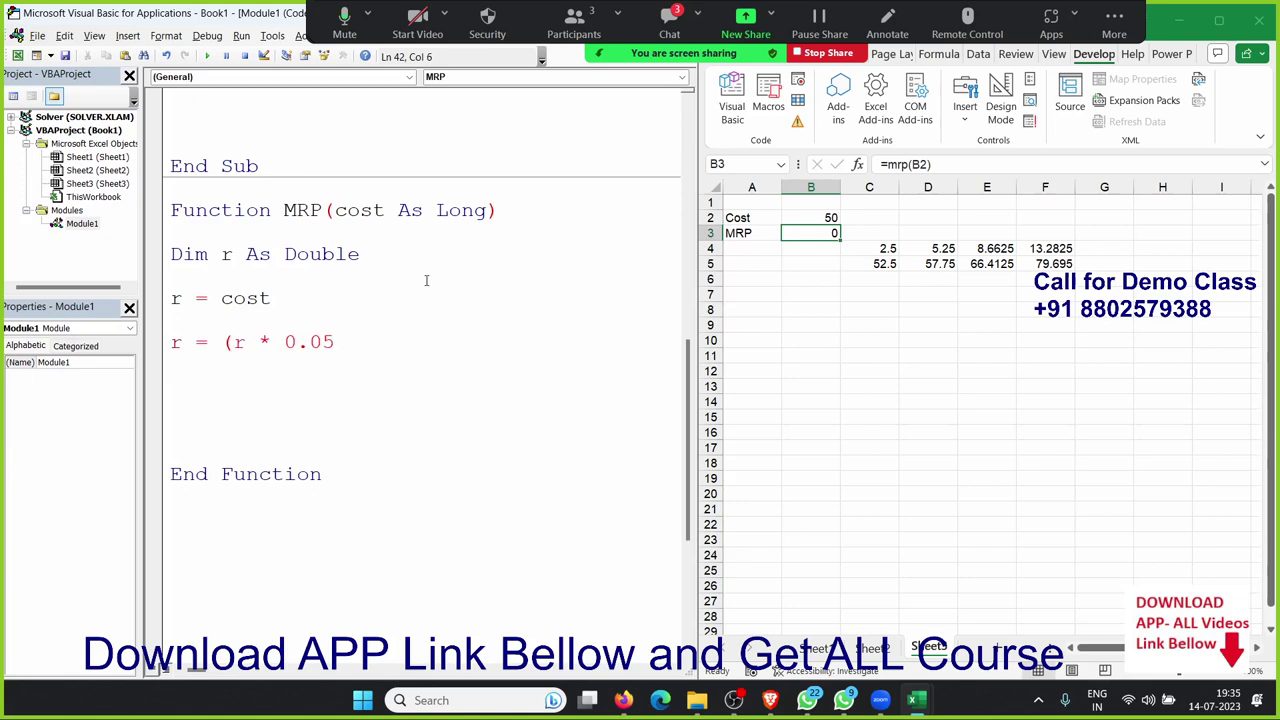
{"action": "left_click", "coordinate": [370, 346]}
{"action": "type", "text": ") + "}
{"action": "type", "text": "r"}
{"action": "key", "text": "Return"}
Copy the markup line and paste it so it appears five times
{"action": "mouse_move", "coordinate": [170, 318]}
{"action": "left_mouse_down"}
{"action": "mouse_move", "coordinate": [372, 342]}
{"action": "mouse_move", "coordinate": [400, 364]}
{"action": "left_mouse_up"}
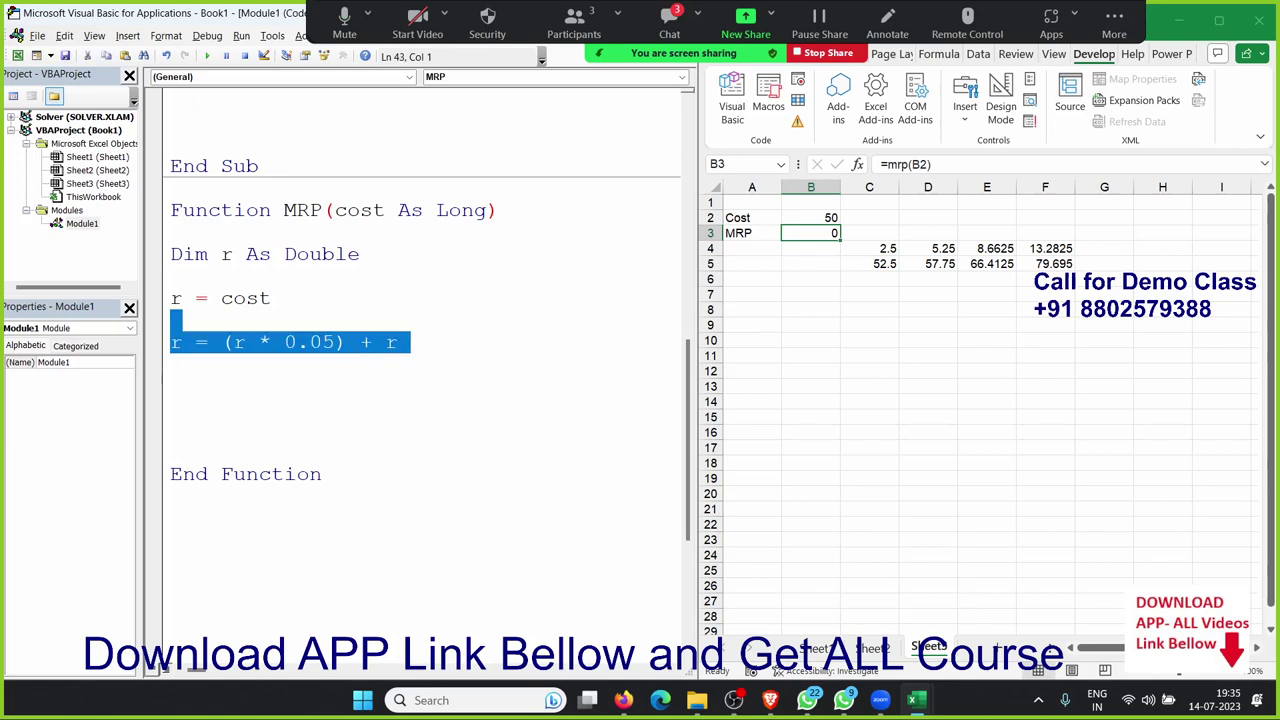
{"action": "key", "text": "ctrl+c"}
{"action": "key", "text": "ctrl+v"}
{"action": "key", "text": "ctrl+v"}
{"action": "key", "text": "ctrl+v"}
{"action": "key", "text": "ctrl+v"}
{"action": "key", "text": "ctrl+v"}
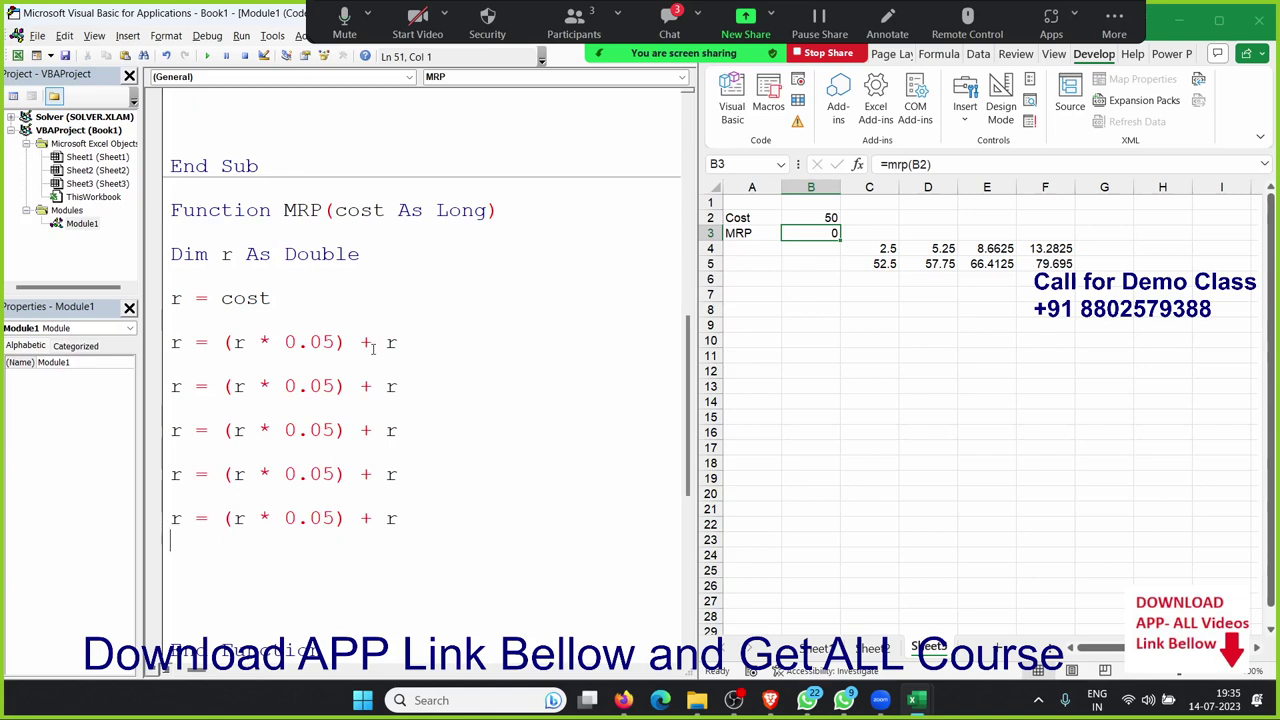
Change the second, third and fourth markup rates to 0.1, 0.15 and 0.2
{"action": "double_click", "coordinate": [322, 387]}
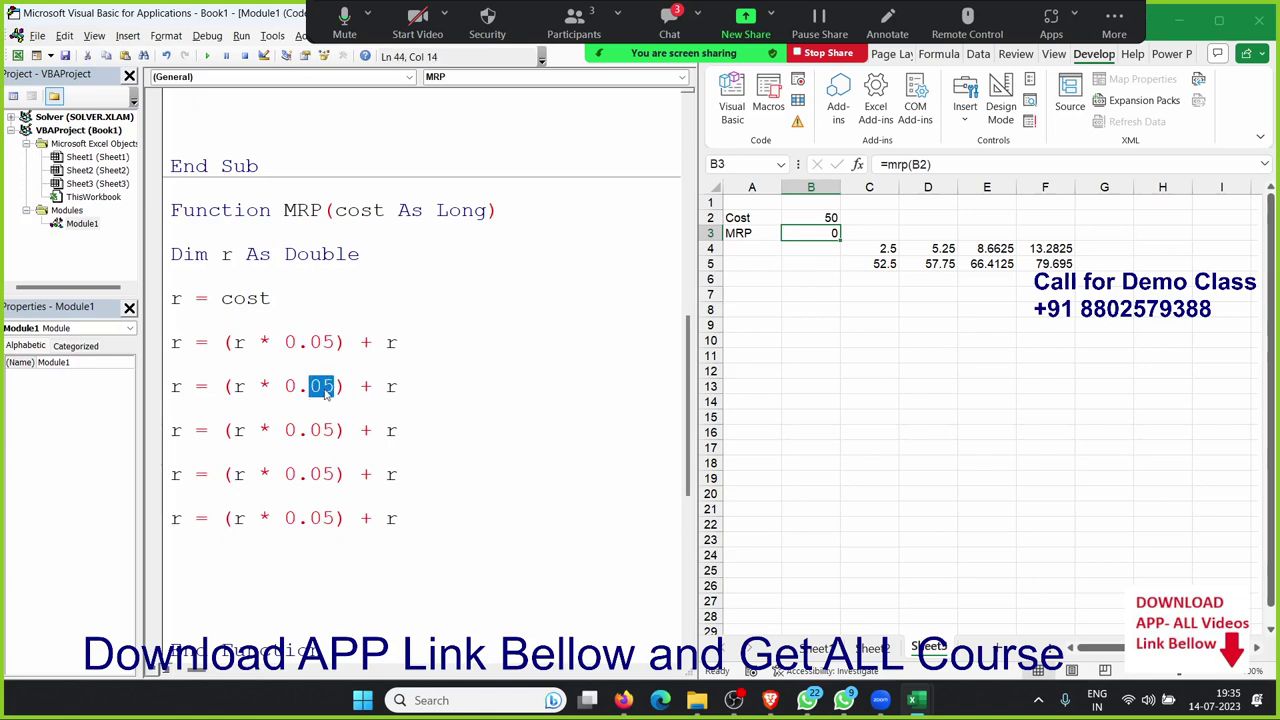
{"action": "type", "text": "1"}
{"action": "double_click", "coordinate": [320, 431]}
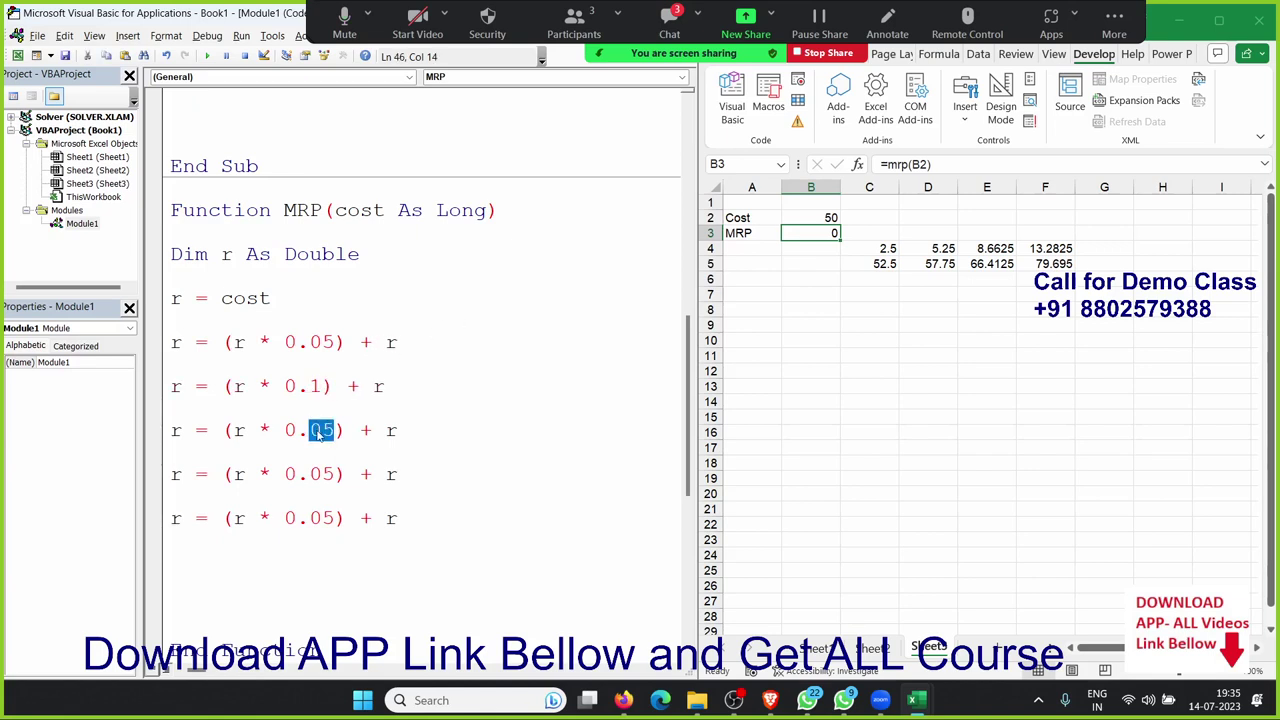
{"action": "type", "text": "15"}
{"action": "left_click", "coordinate": [322, 474]}
{"action": "double_click", "coordinate": [322, 474]}
{"action": "type", "text": "2"}
Delete the extra fifth markup line and add MRP = r to return the result
{"action": "left_click", "coordinate": [262, 518]}
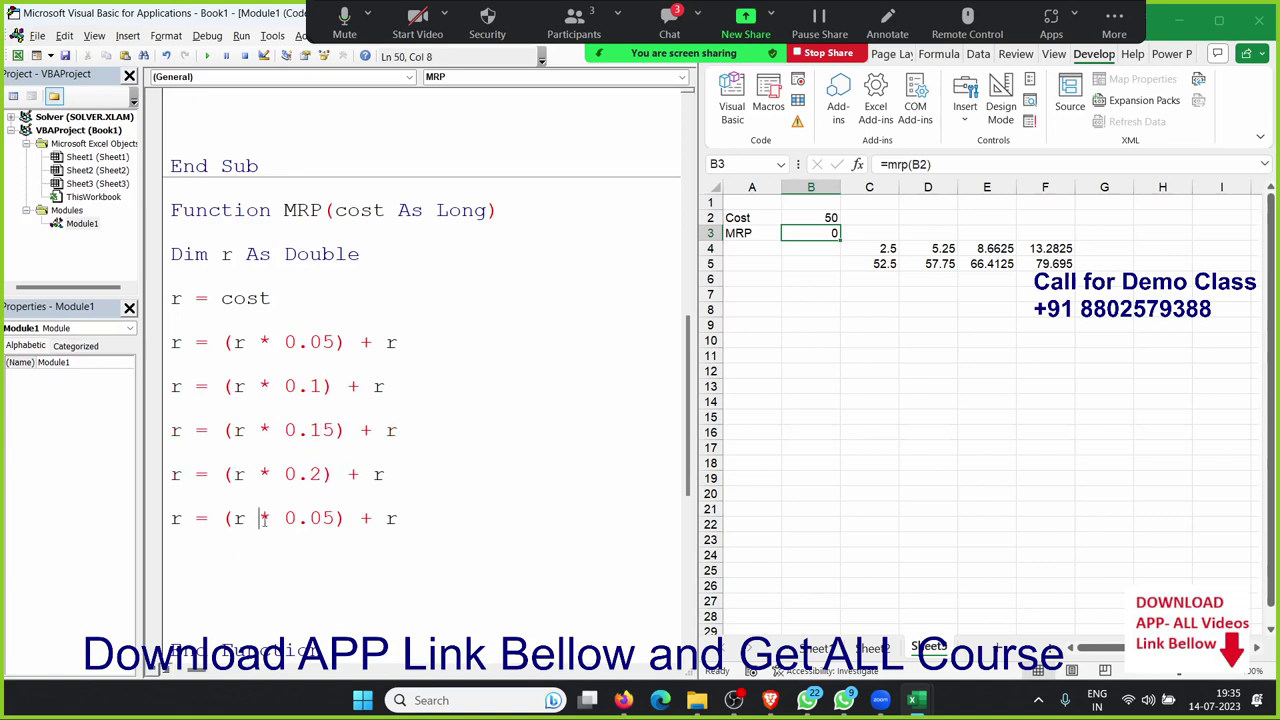
{"action": "left_click", "coordinate": [229, 559]}
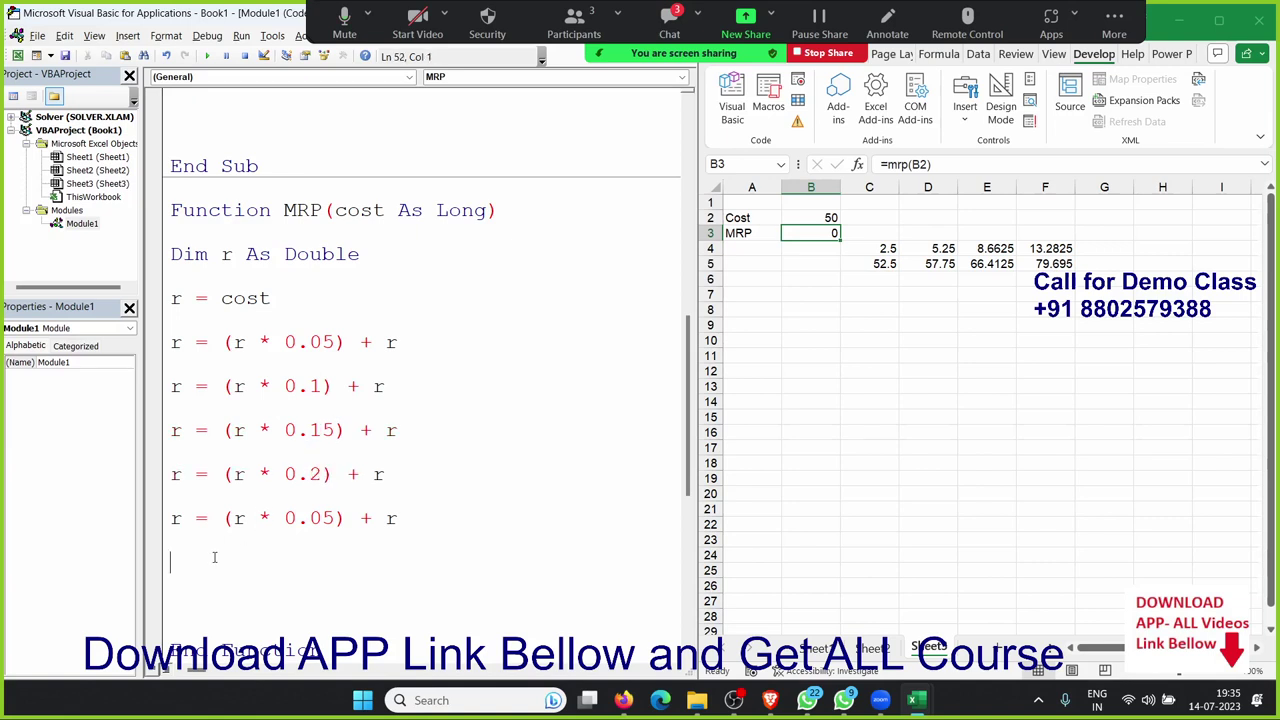
{"action": "left_click", "coordinate": [183, 490]}
{"action": "key", "text": "shift+Down"}
{"action": "key", "text": "shift+Down"}
{"action": "key", "text": "Delete"}
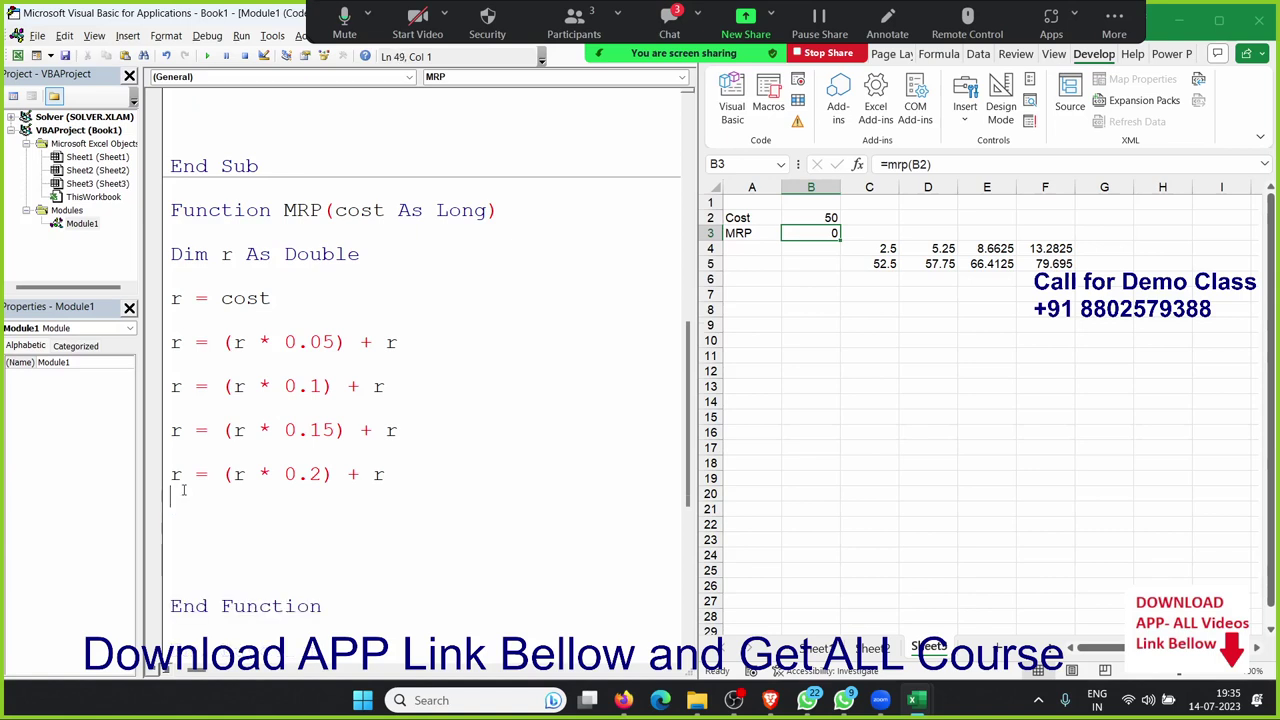
{"action": "key", "text": "Return"}
{"action": "key", "text": "Return"}
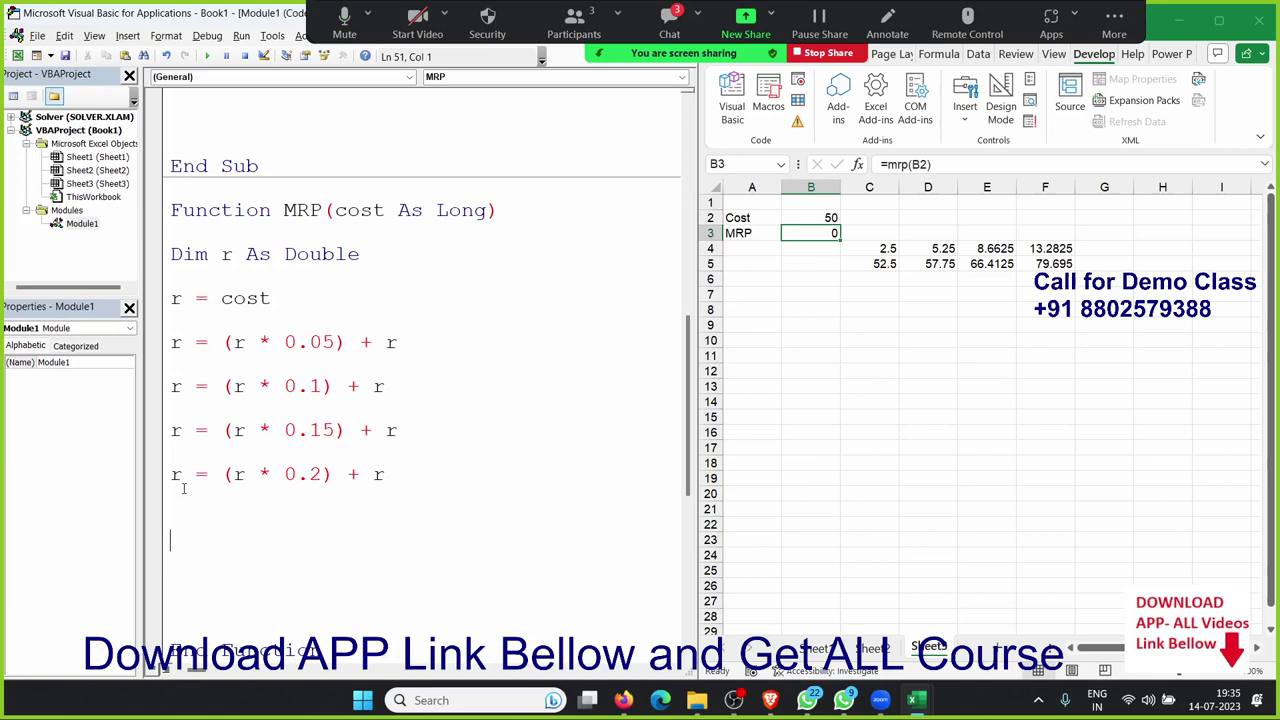
{"action": "type", "text": "MRP "}
{"action": "type", "text": "= "}
{"action": "type", "text": "r"}
{"action": "key", "text": "Up"}
Re-enter =MRP(B2) in B3 so it recalculates to 79.695 for the cost of 50
{"action": "double_click", "coordinate": [302, 212]}
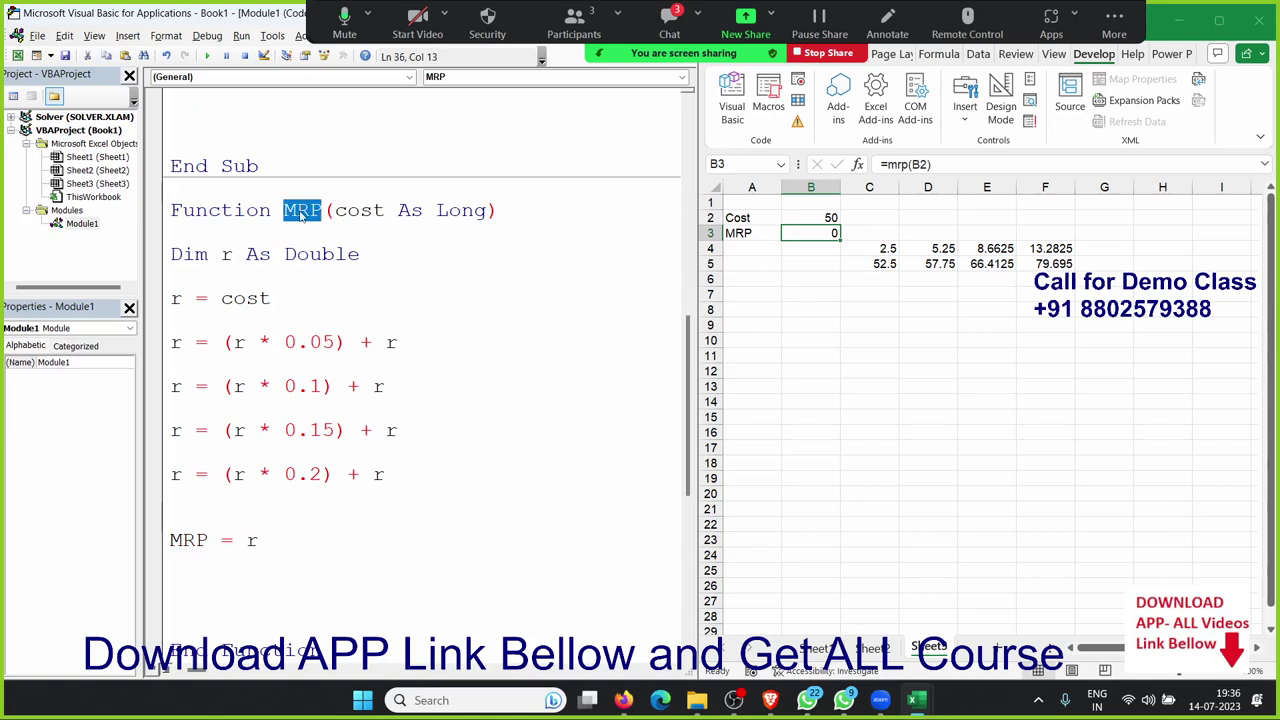
{"action": "left_click", "coordinate": [823, 232]}
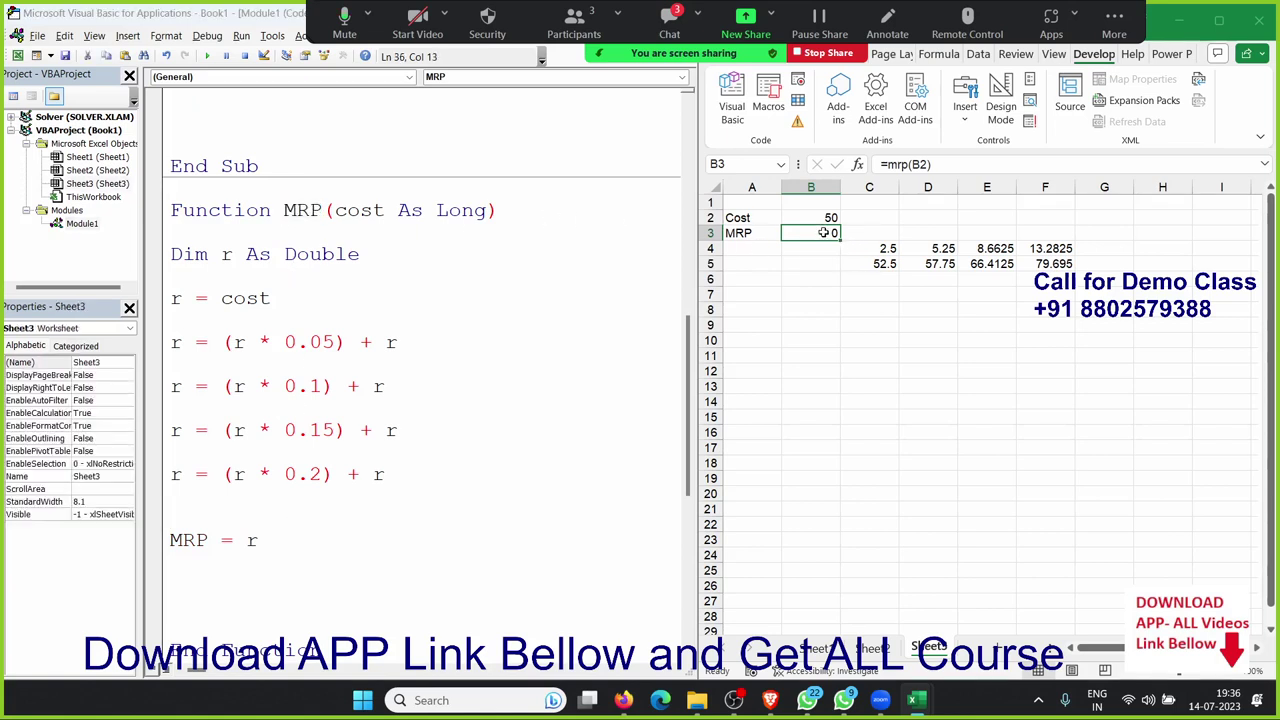
{"action": "double_click", "coordinate": [823, 232]}
{"action": "key", "text": "Return"}
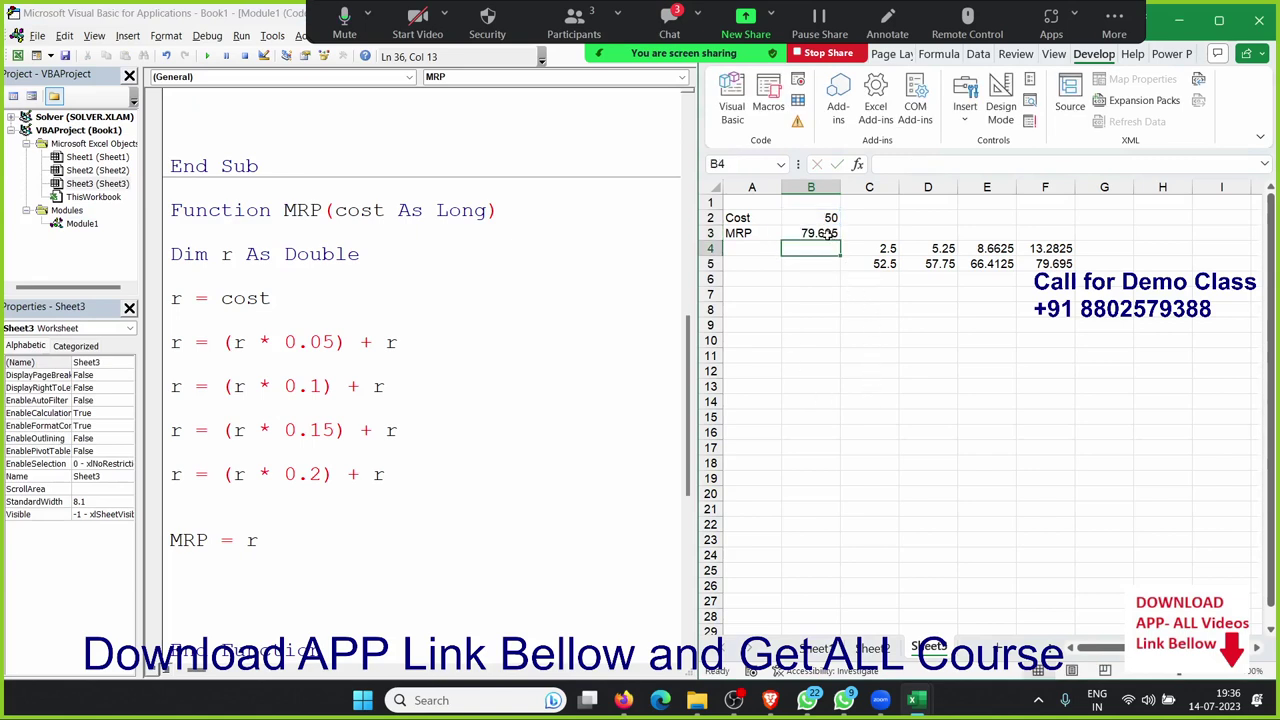
{"action": "double_click", "coordinate": [828, 234]}
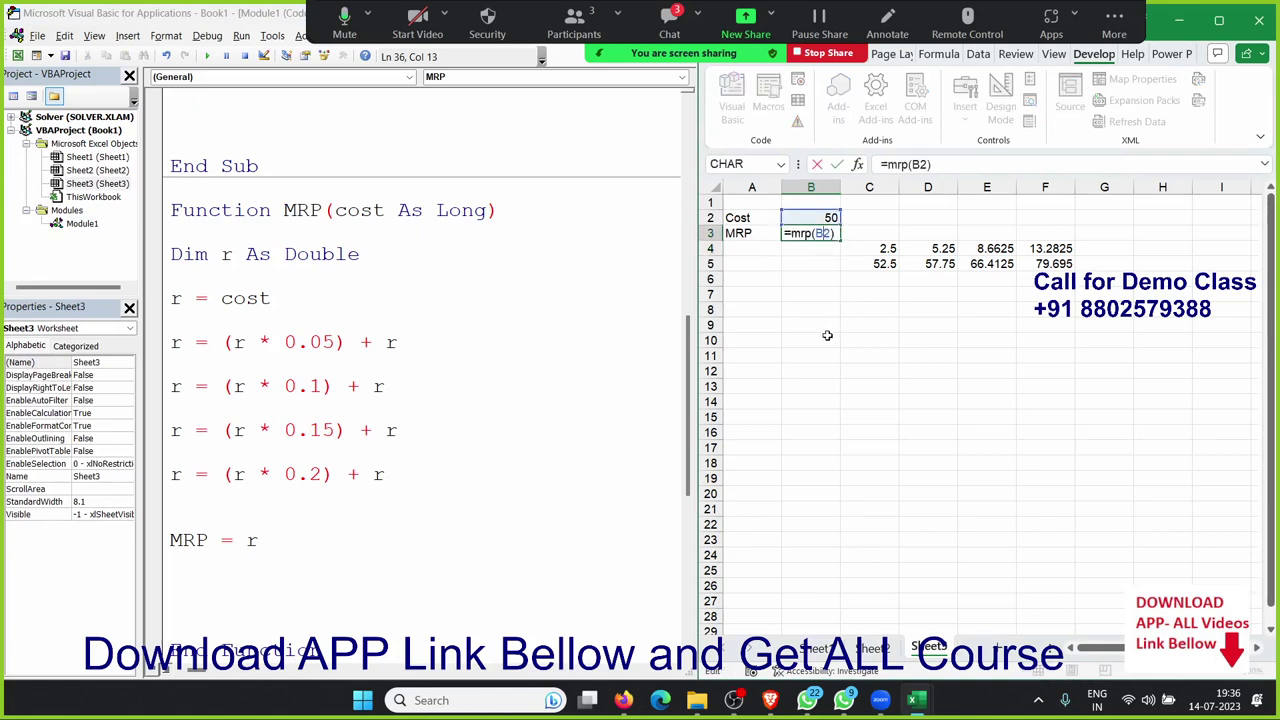
{"action": "key", "text": "Return"}
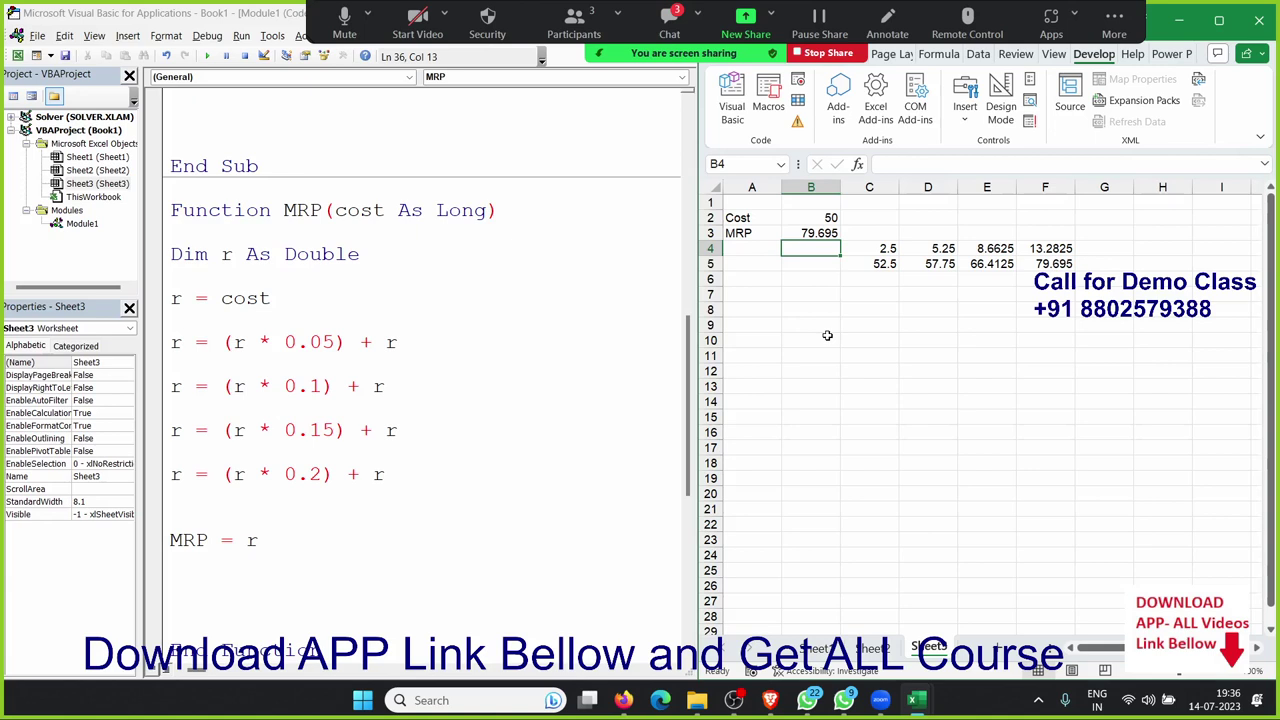
{"action": "key", "text": "Up"}
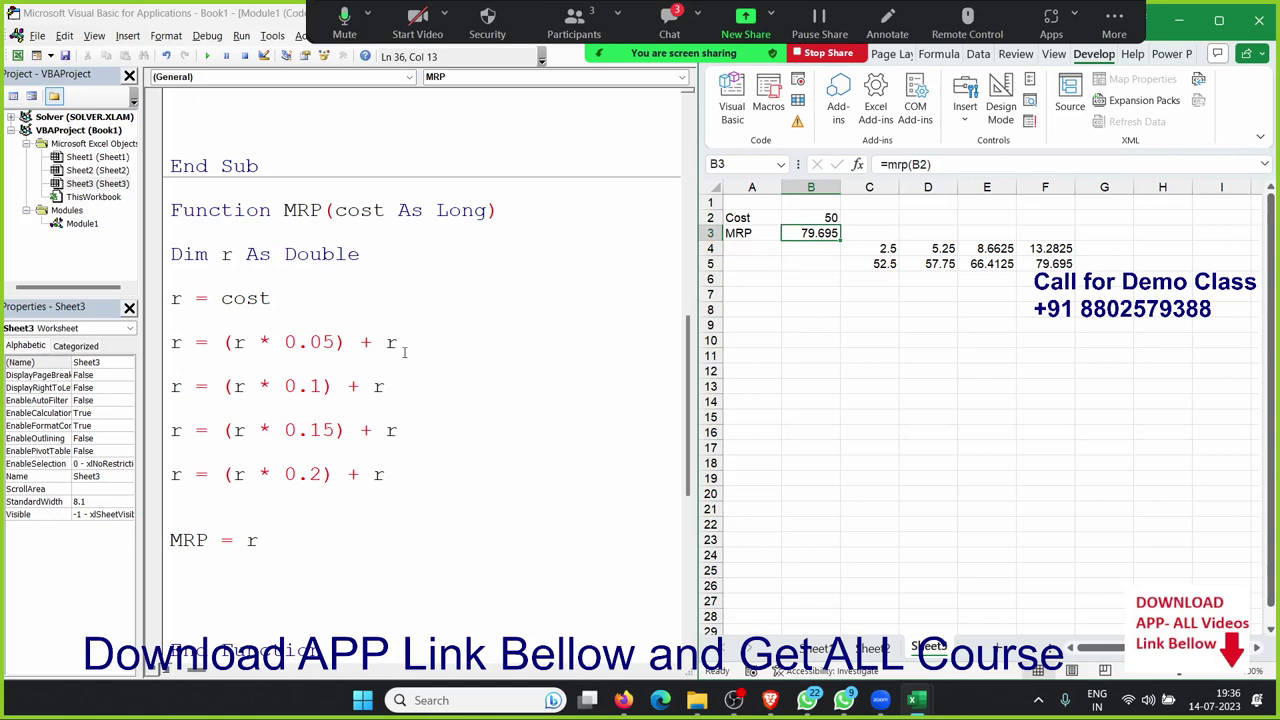
{"action": "mouse_move", "coordinate": [399, 474]}
{"action": "left_mouse_down"}
{"action": "mouse_move", "coordinate": [220, 357]}
{"action": "mouse_move", "coordinate": [208, 332]}
{"action": "left_mouse_up"}
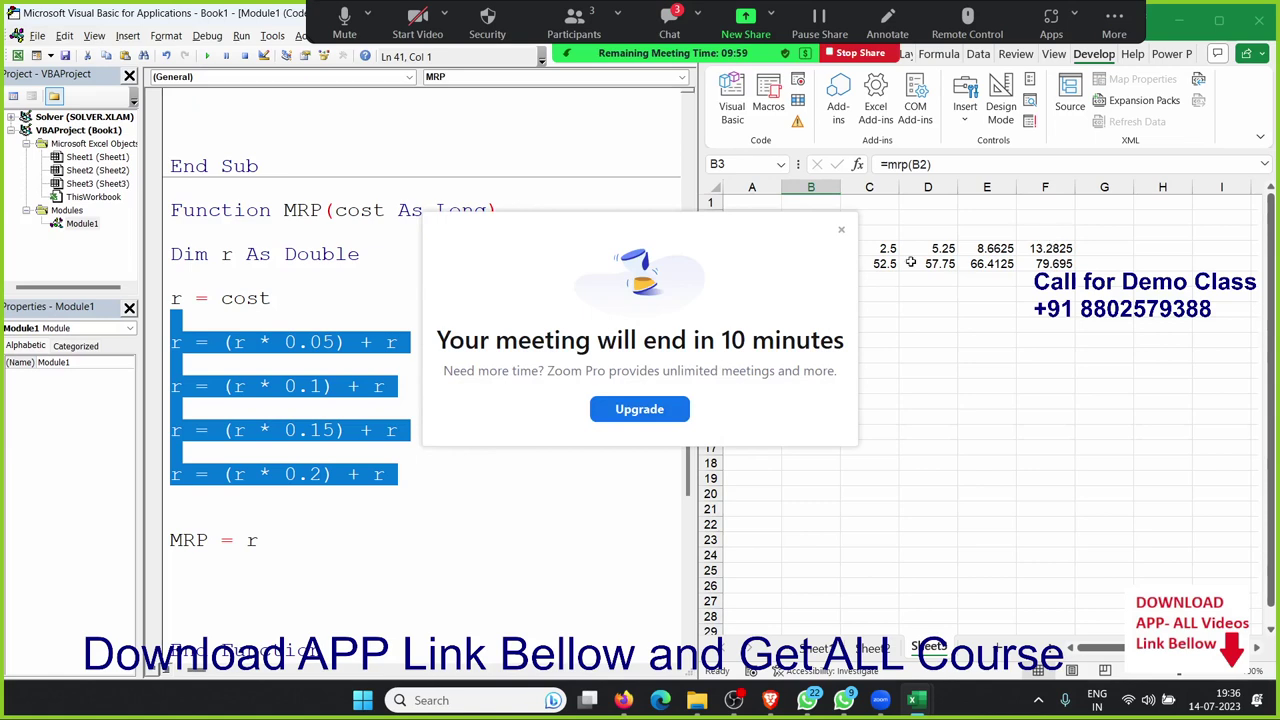
{"action": "left_click", "coordinate": [840, 232]}
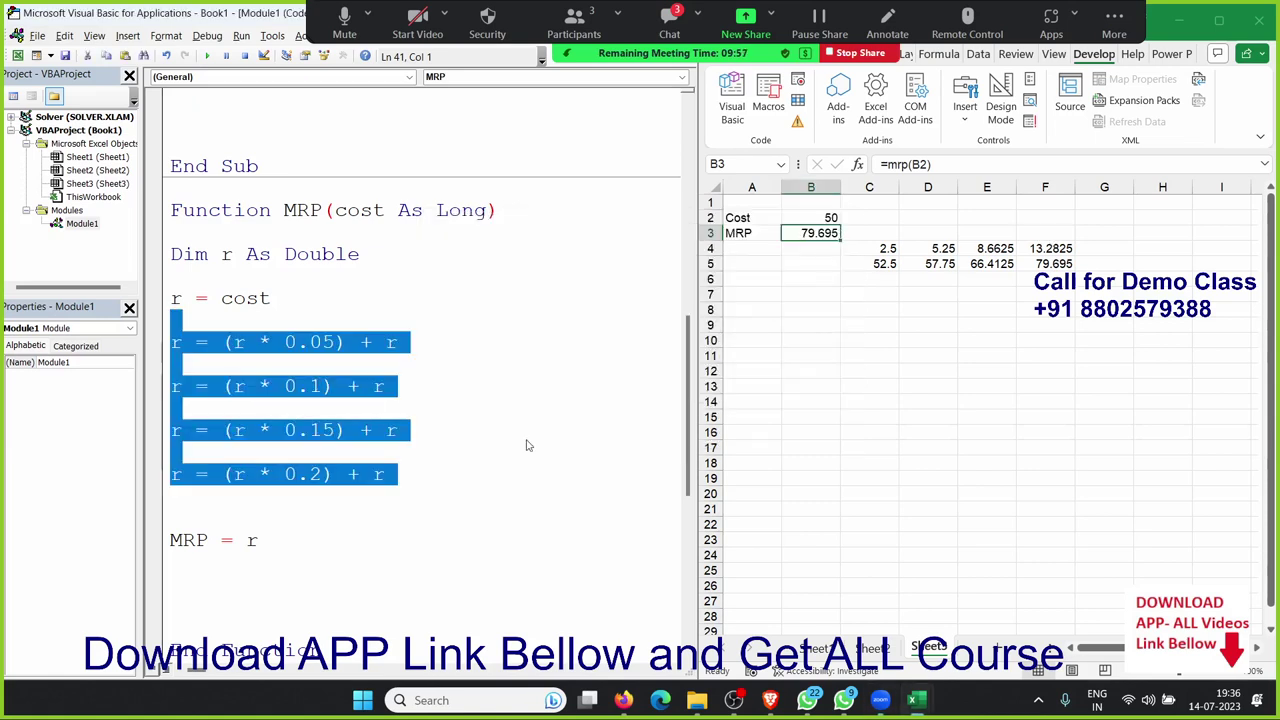
{"action": "left_click", "coordinate": [375, 527]}
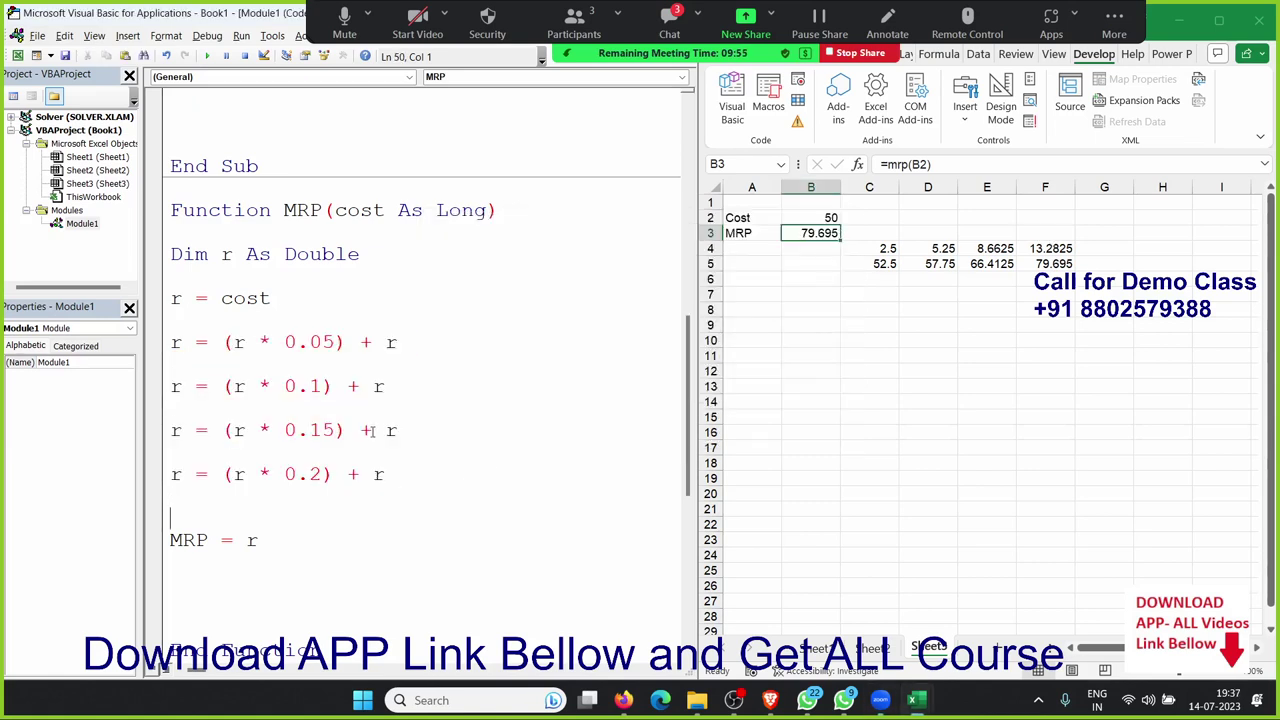
{"action": "double_click", "coordinate": [312, 343]}
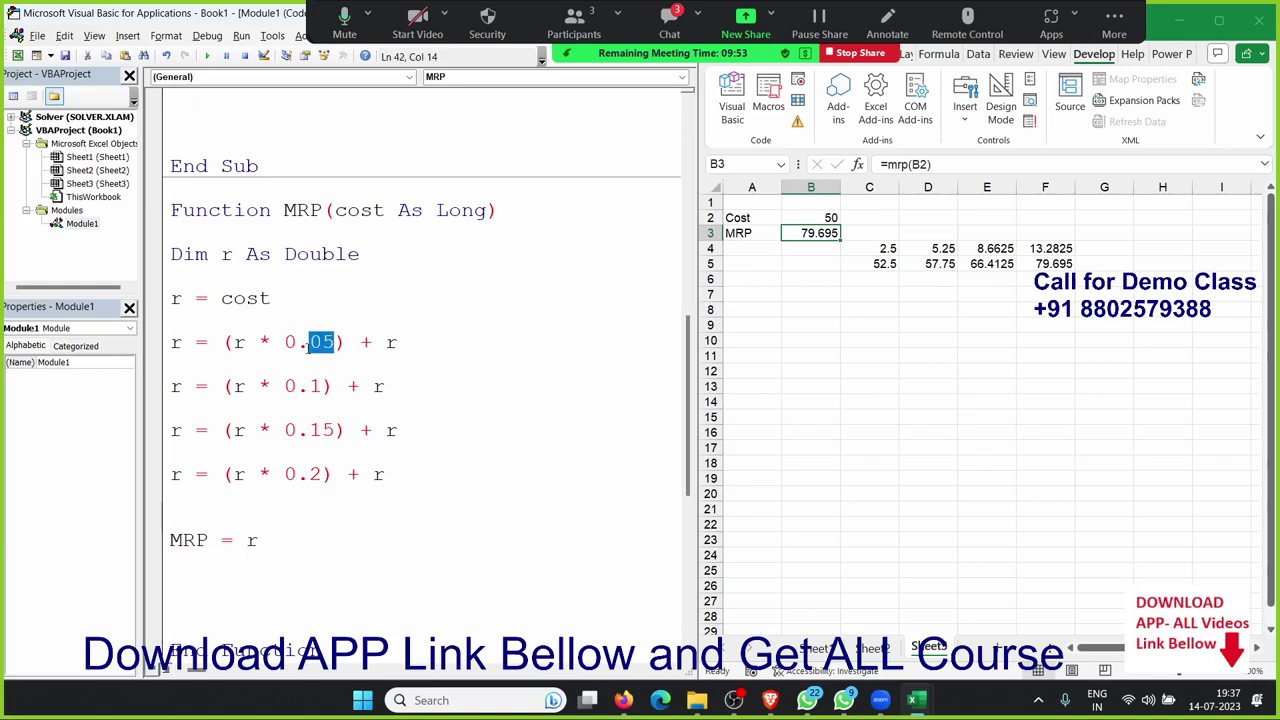
{"action": "left_click_drag", "start_coordinate": [286, 343], "coordinate": [334, 342]}
{"action": "left_click", "coordinate": [844, 363]}
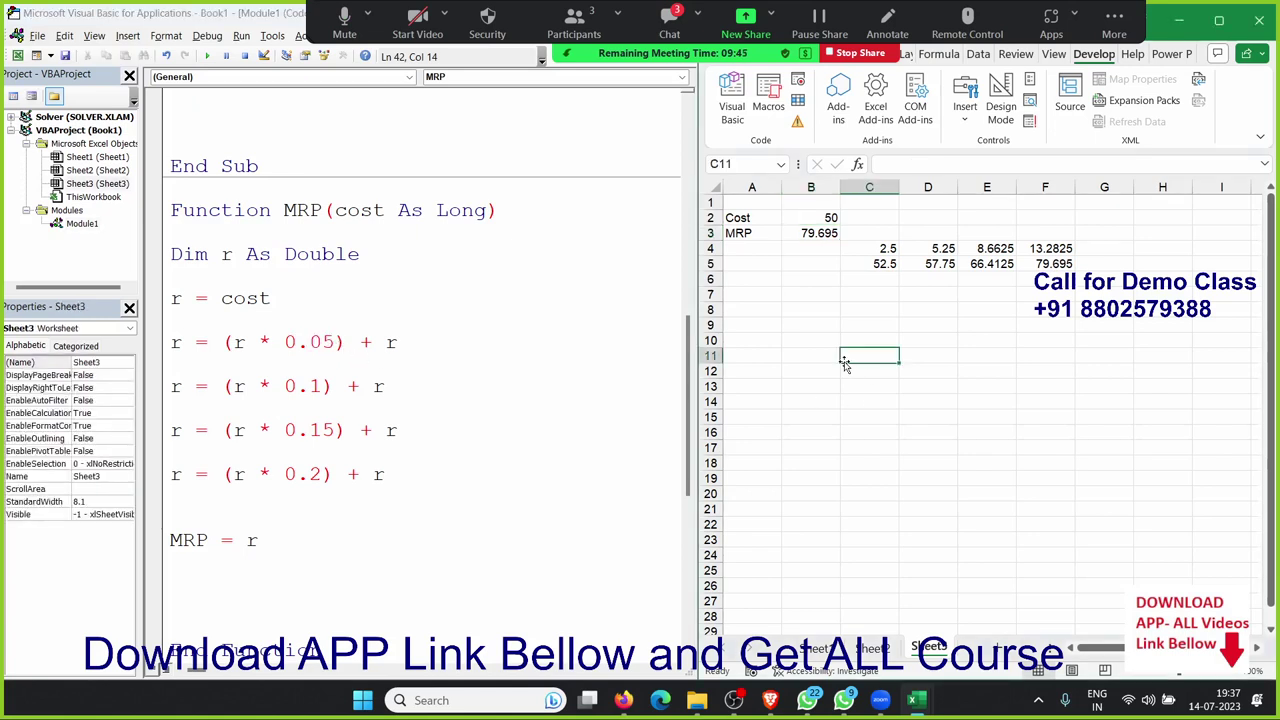
{"action": "type", "text": "=tex"}
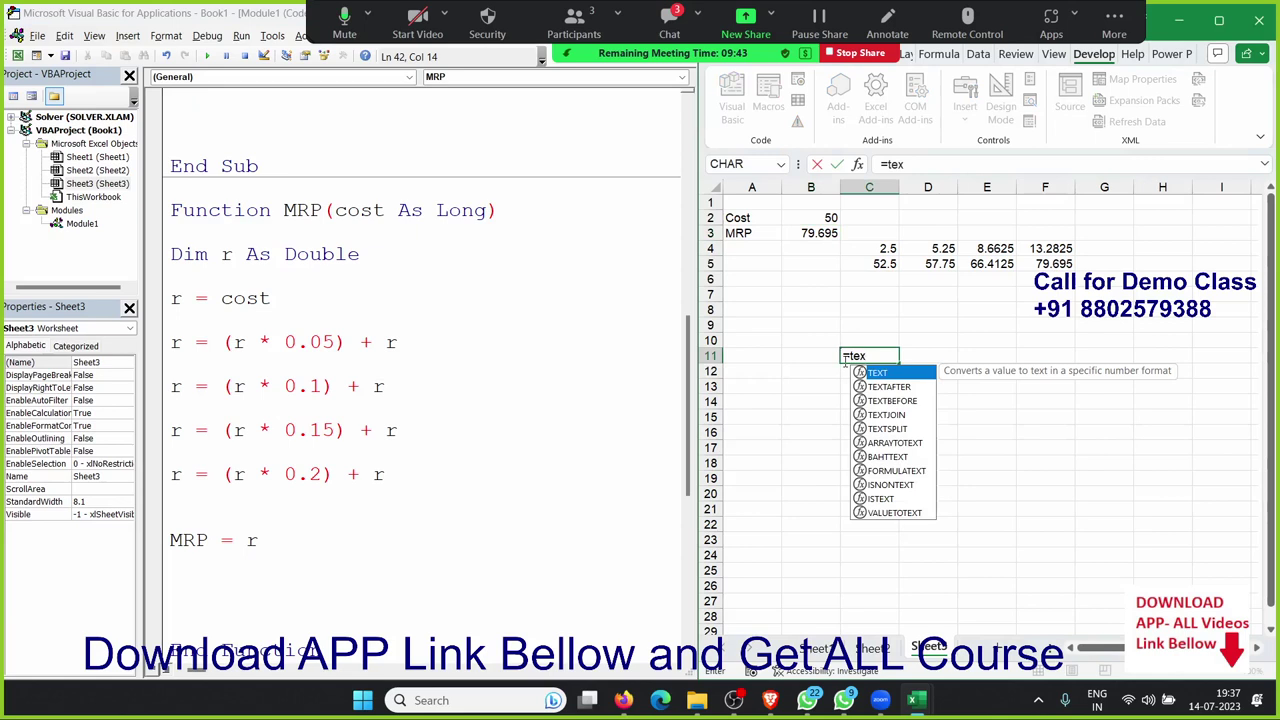
{"action": "key", "text": "Tab"}
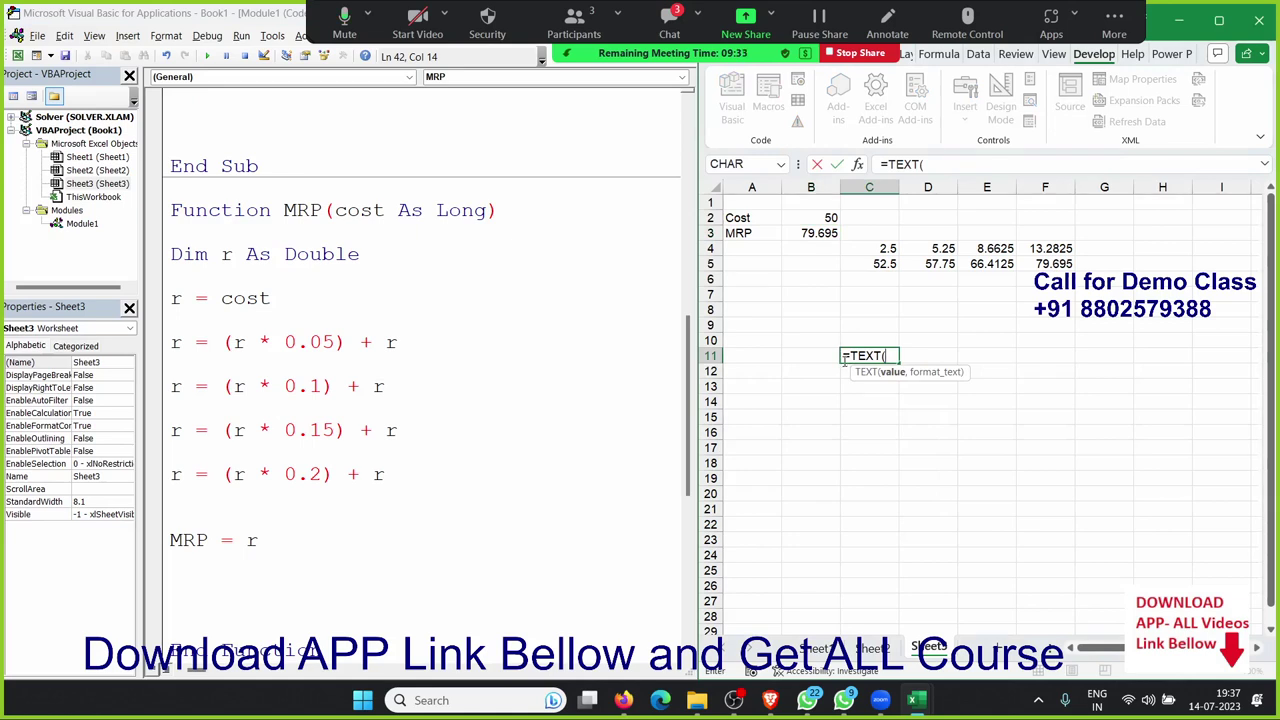
{"action": "key", "text": "Escape"}
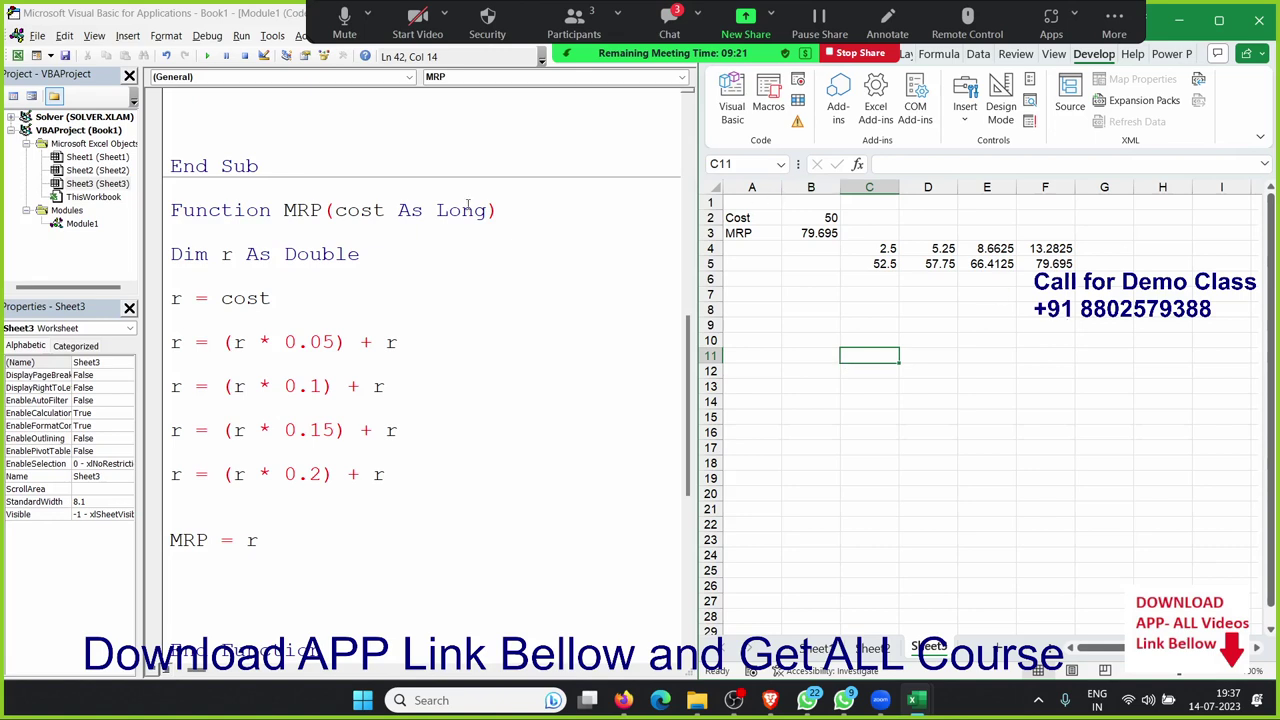
Delete the blank lines between r = cost and the 0.05, 0.1, 0.15 and 0.2 markup lines
{"action": "double_click", "coordinate": [302, 210]}
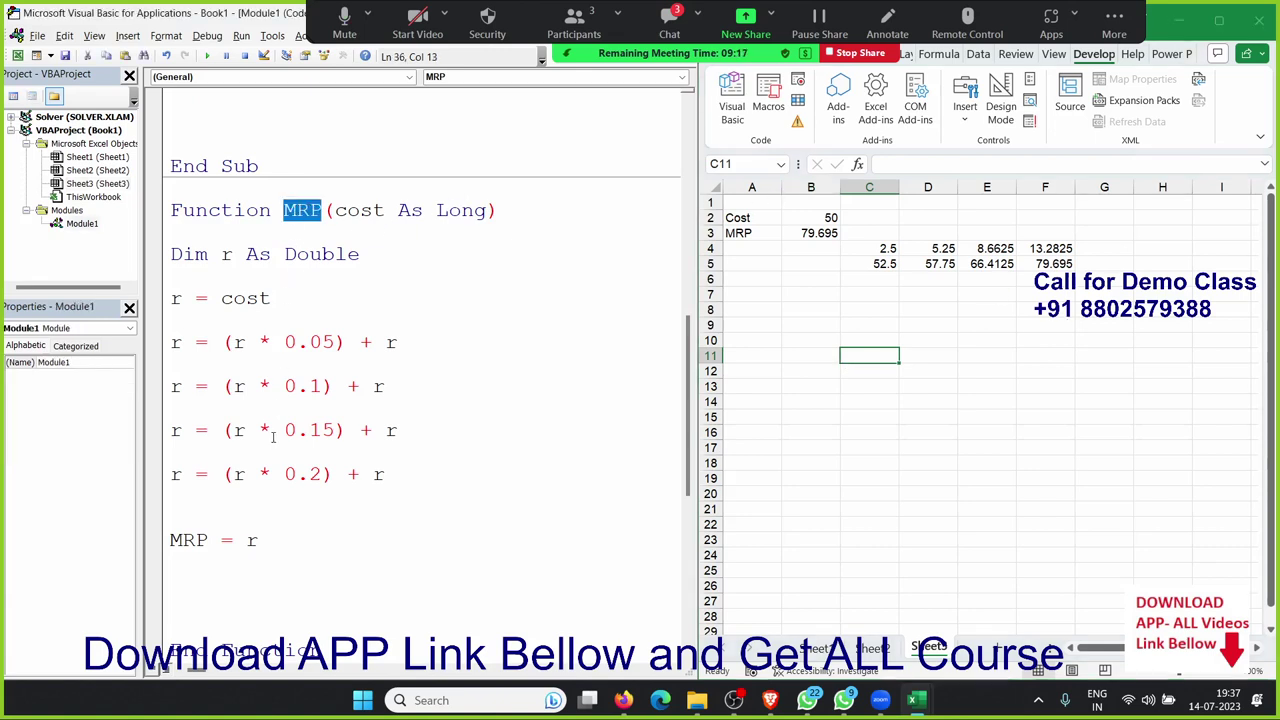
{"action": "left_click", "coordinate": [285, 474]}
{"action": "left_click", "coordinate": [255, 458]}
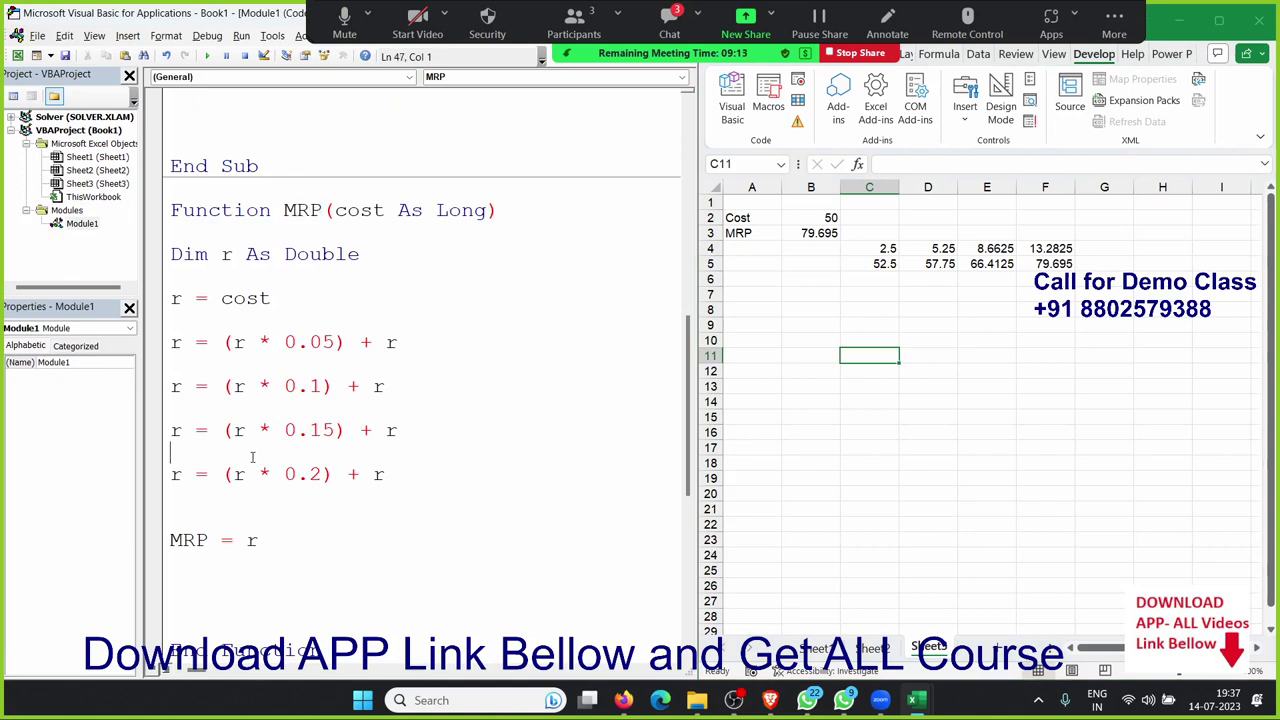
{"action": "key", "text": "Delete"}
{"action": "key", "text": "Up"}
{"action": "key", "text": "Up"}
{"action": "key", "text": "Delete"}
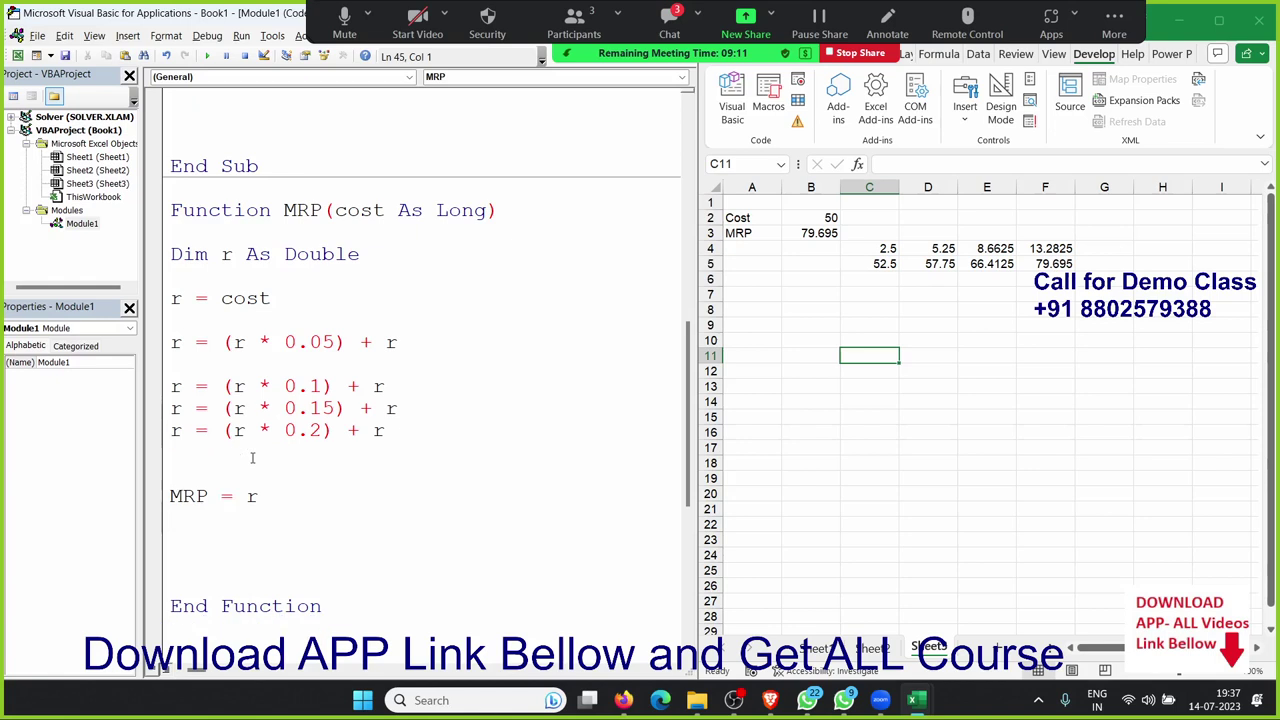
{"action": "key", "text": "Up"}
{"action": "key", "text": "Up"}
{"action": "key", "text": "Delete"}
{"action": "key", "text": "Up"}
{"action": "key", "text": "Up"}
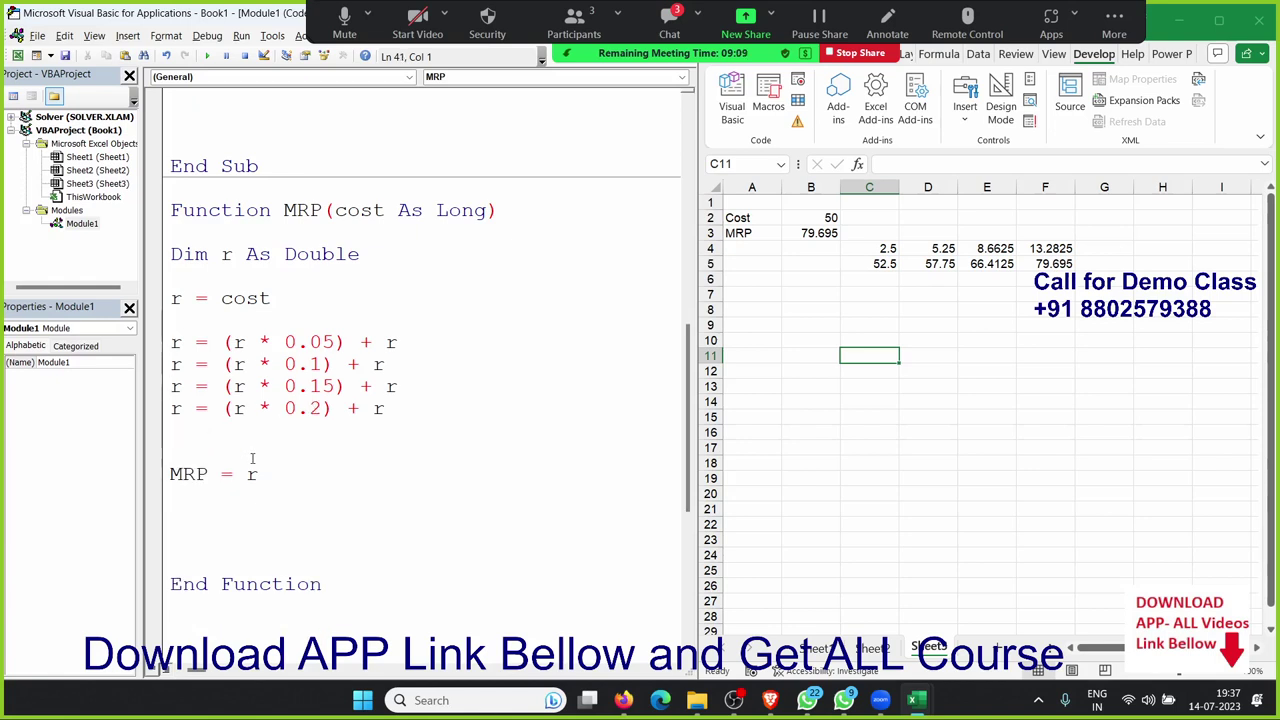
{"action": "key", "text": "Delete"}
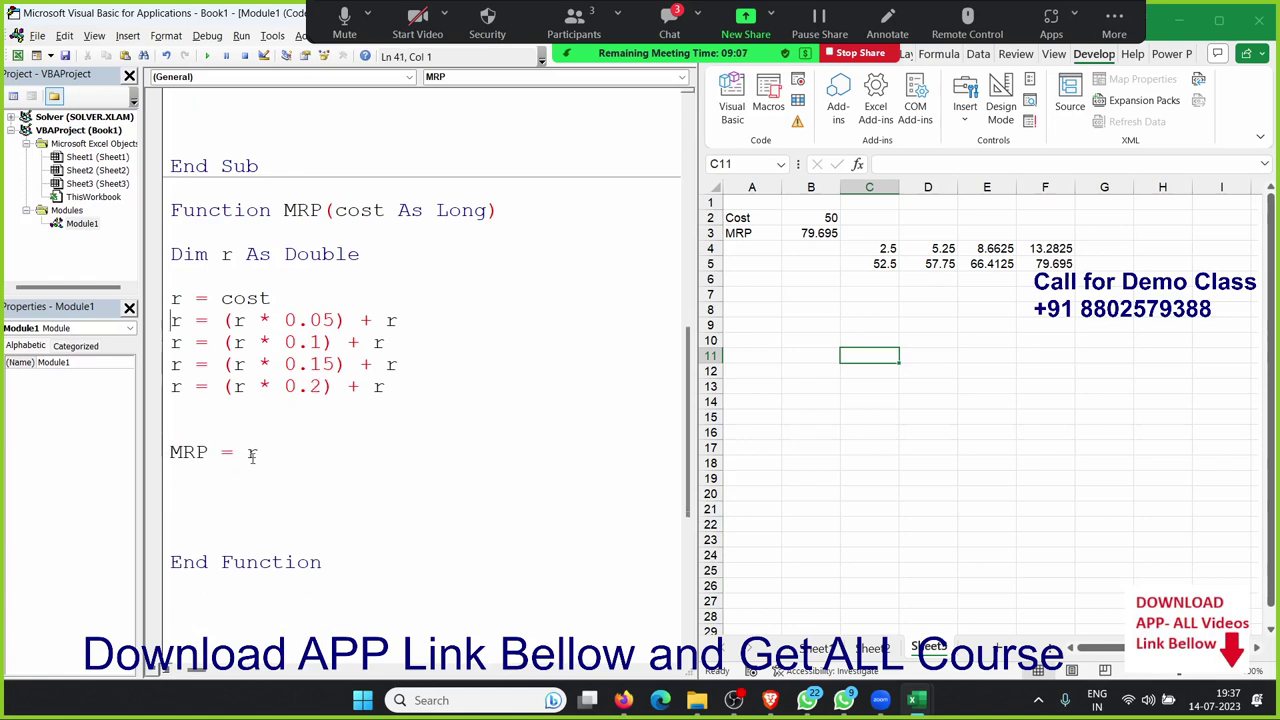
{"action": "key", "text": "Down"}
{"action": "key", "text": "Down"}
{"action": "key", "text": "Down"}
{"action": "key", "text": "Down"}
{"action": "key", "text": "Up"}
{"action": "key", "text": "Up"}
{"action": "key", "text": "Up"}
{"action": "key", "text": "Up"}
{"action": "key", "text": "Up"}
{"action": "key", "text": "Down"}
{"action": "key", "text": "Down"}
{"action": "key", "text": "Up"}
{"action": "key", "text": "Down"}
{"action": "key", "text": "Down"}
{"action": "key", "text": "Down"}
{"action": "key", "text": "Down"}
{"action": "left_click", "coordinate": [808, 232]}
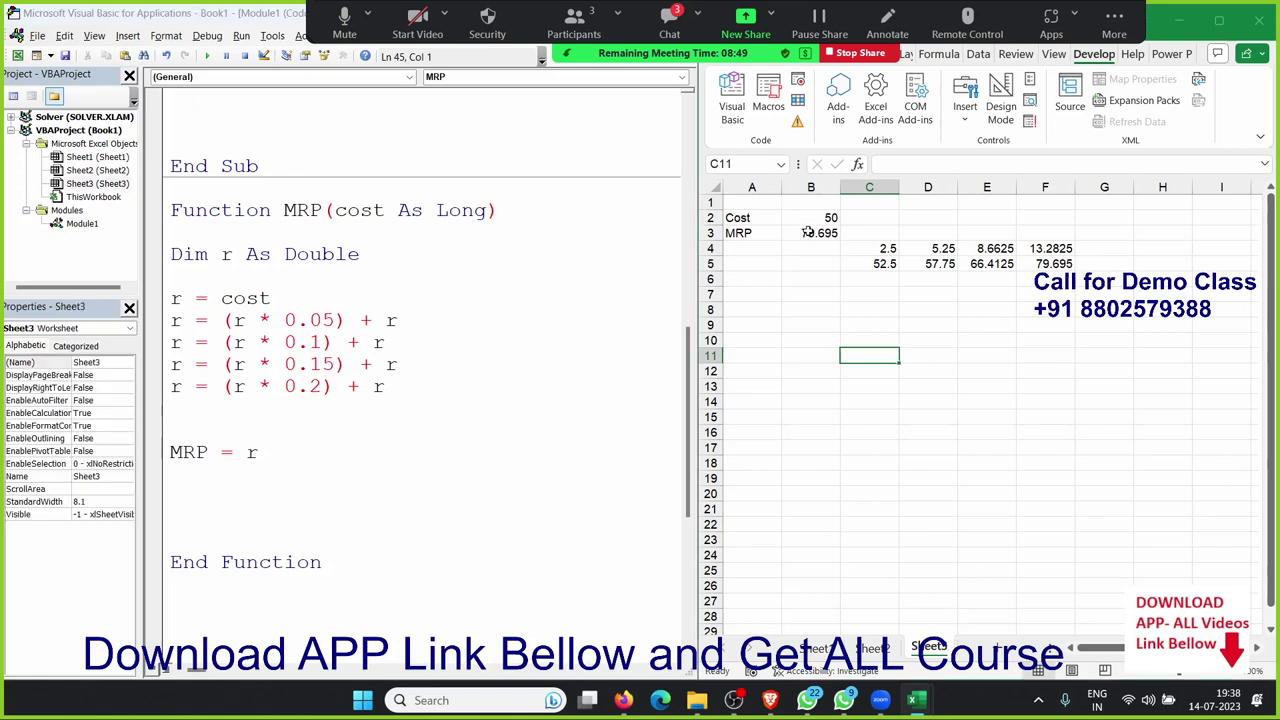
{"action": "double_click", "coordinate": [808, 232]}
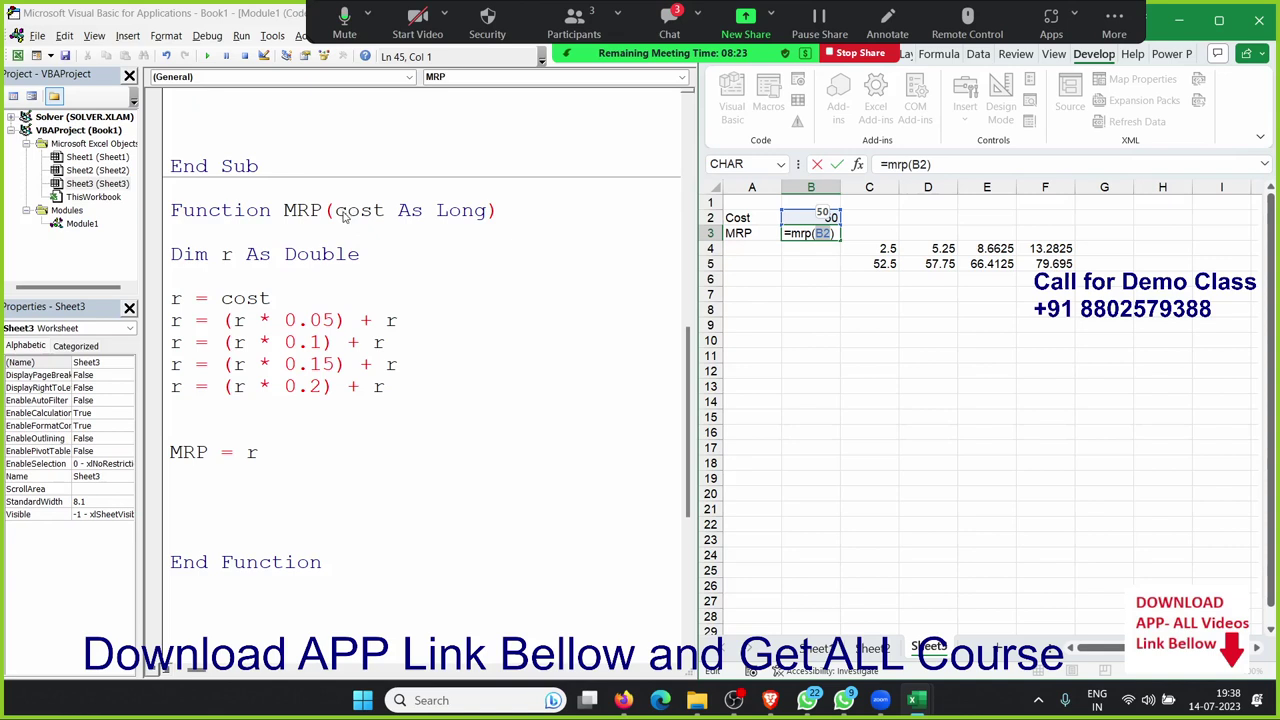
{"action": "key", "text": "Return"}
{"action": "key", "text": "Up"}
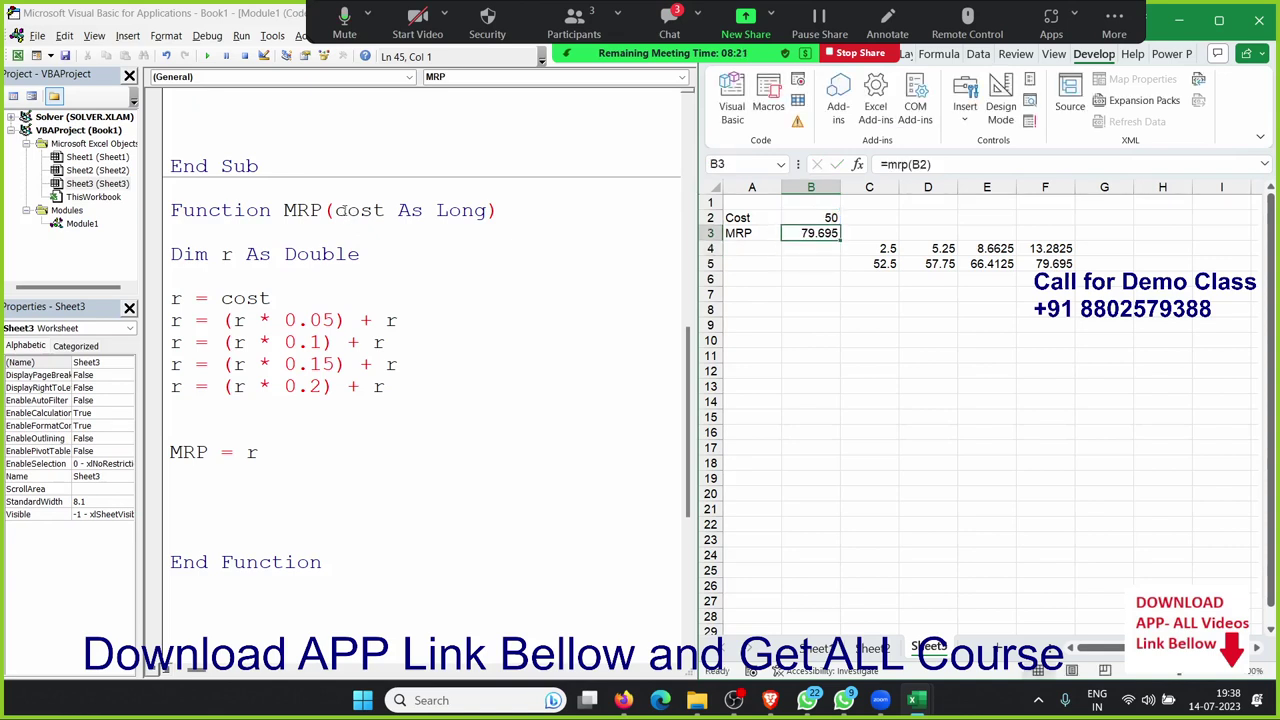
{"action": "left_click_drag", "start_coordinate": [345, 210], "coordinate": [487, 204]}
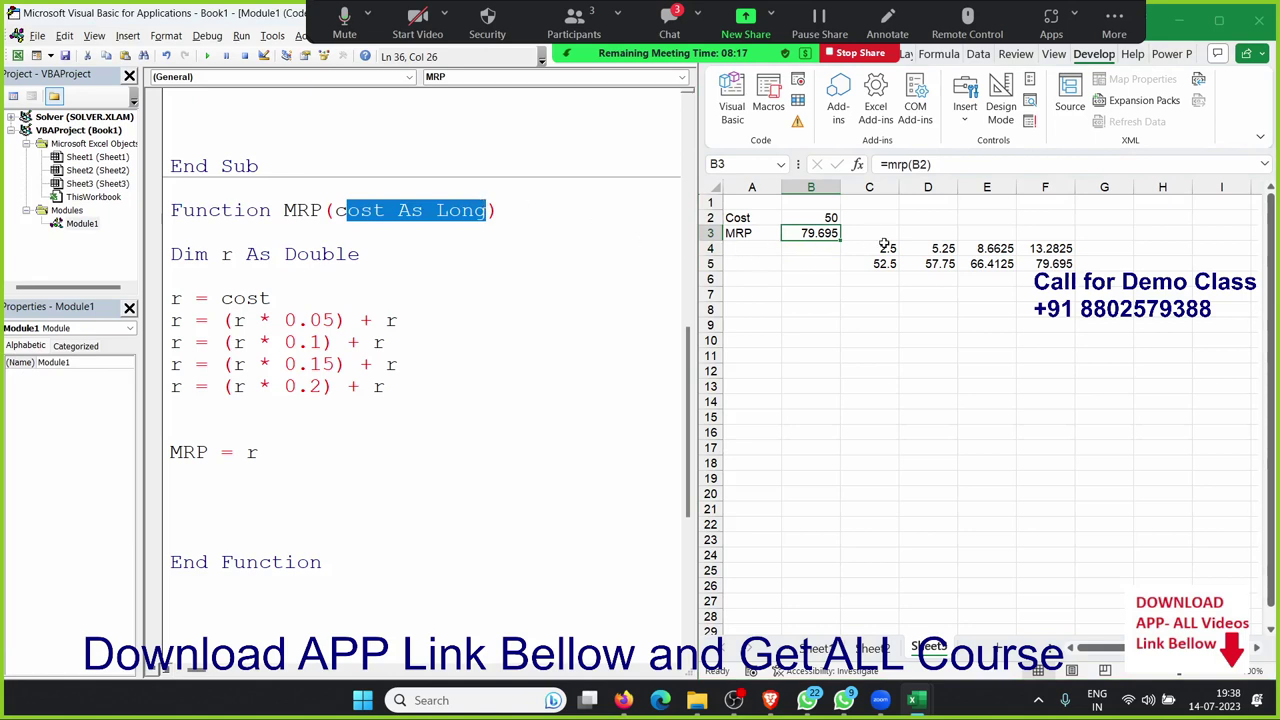
{"action": "double_click", "coordinate": [352, 215]}
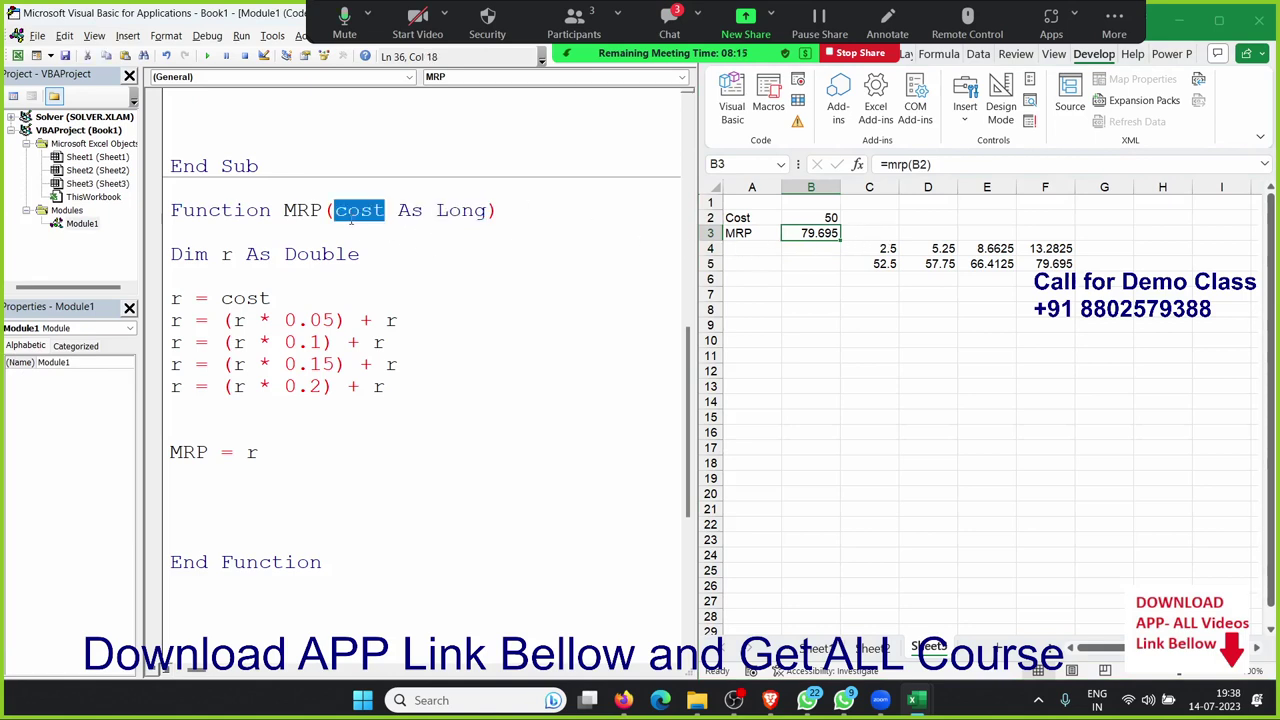
{"action": "left_click_drag", "start_coordinate": [220, 409], "coordinate": [160, 260]}
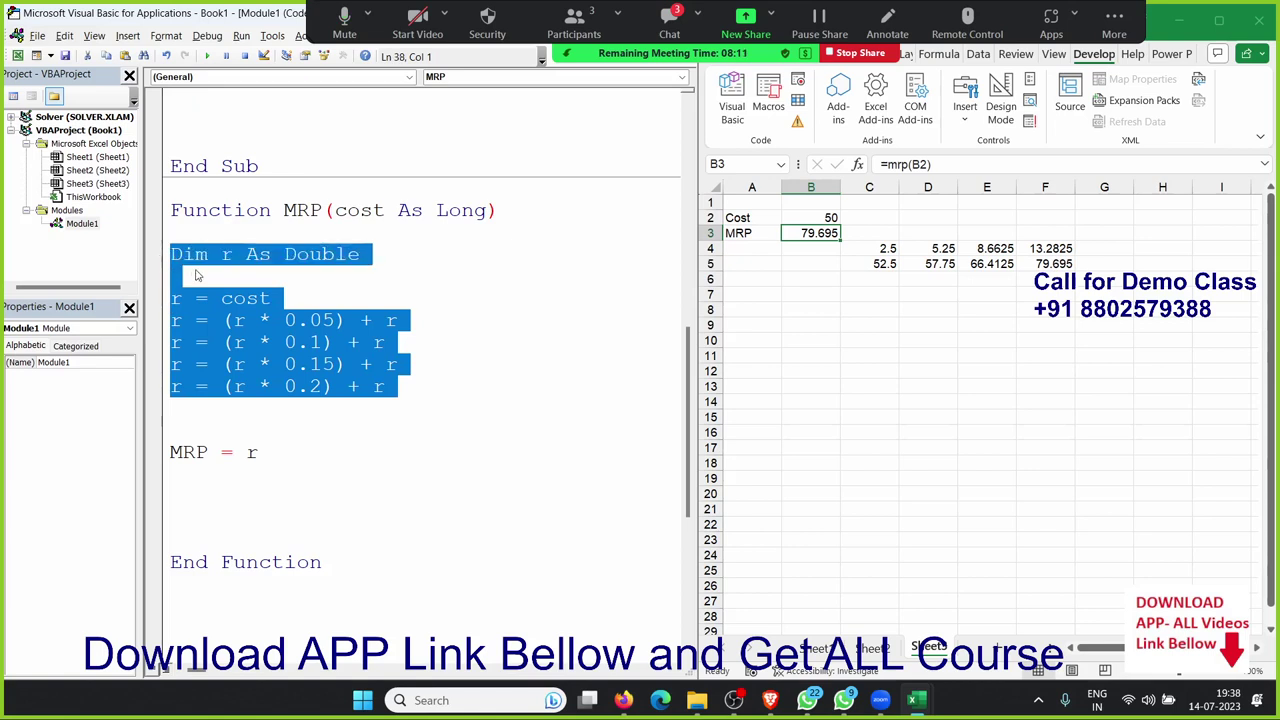
{"action": "scroll", "coordinate": [670, 340], "scroll_direction": "up", "scroll_amount": 3}
{"action": "scroll", "coordinate": [670, 340], "scroll_direction": "up", "scroll_amount": 6}
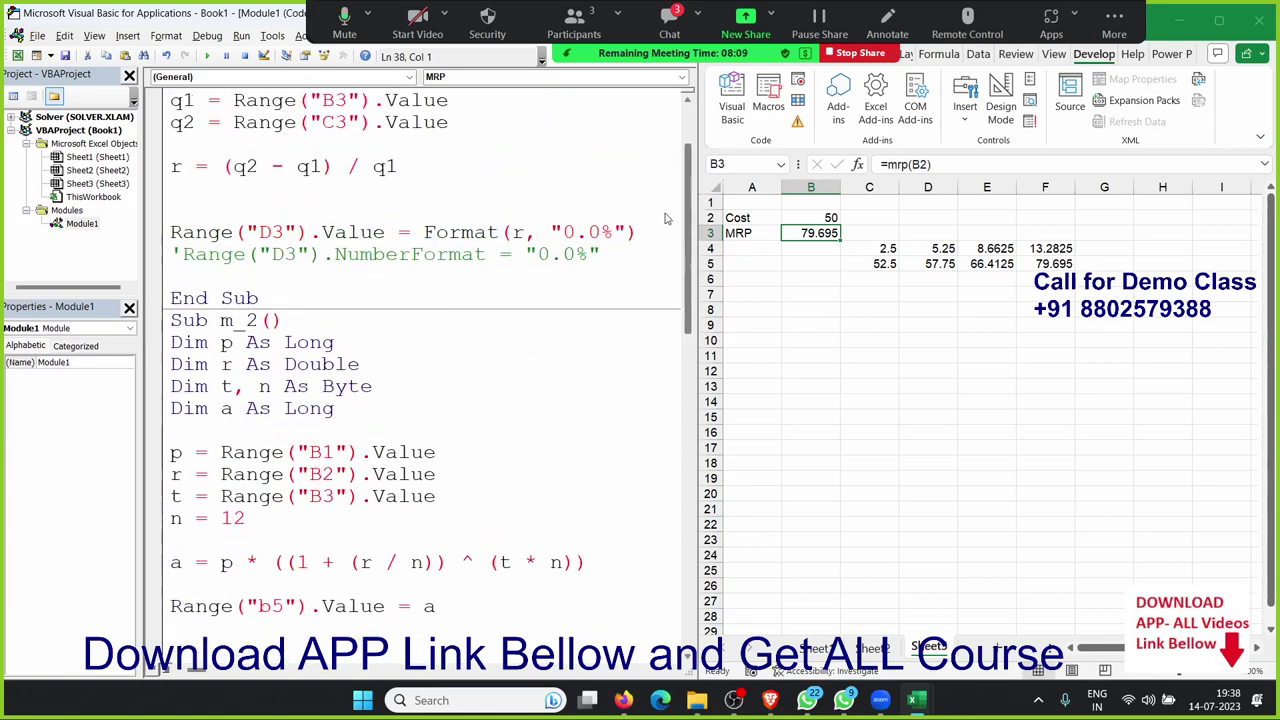
{"action": "scroll", "coordinate": [666, 250], "scroll_direction": "up", "scroll_amount": 2}
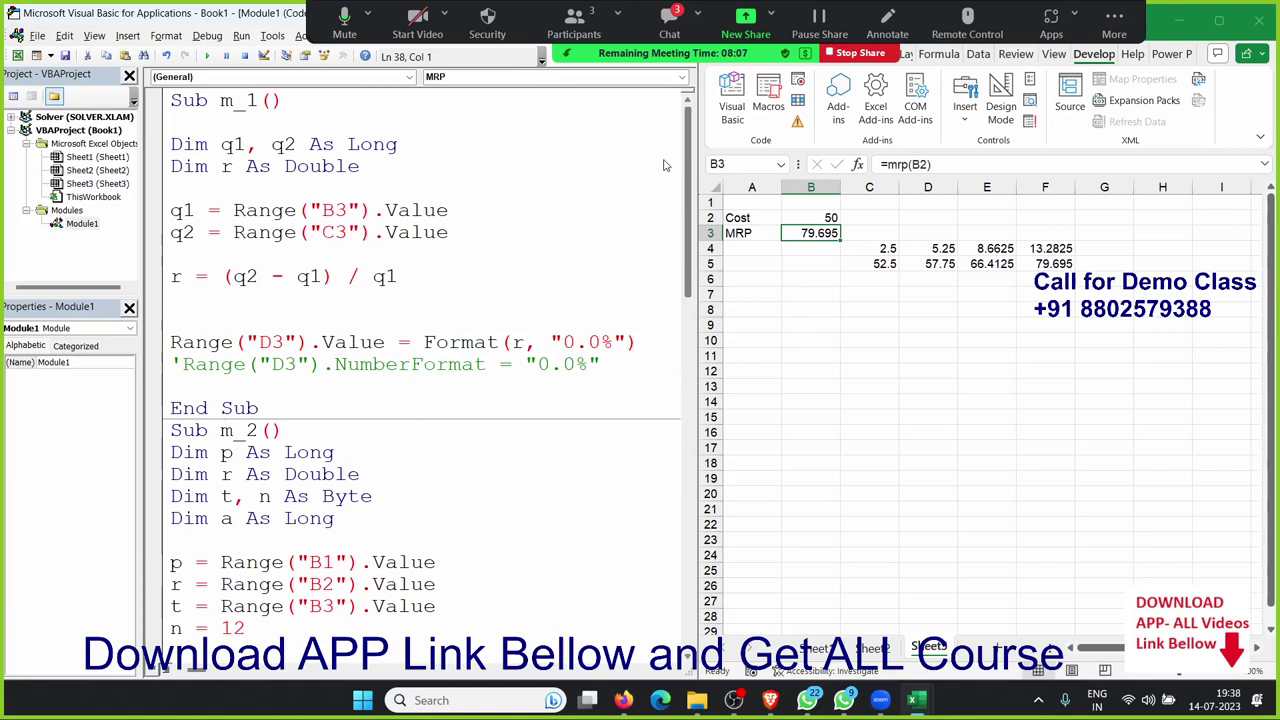
{"action": "scroll", "coordinate": [666, 166], "scroll_direction": "down", "scroll_amount": 1}
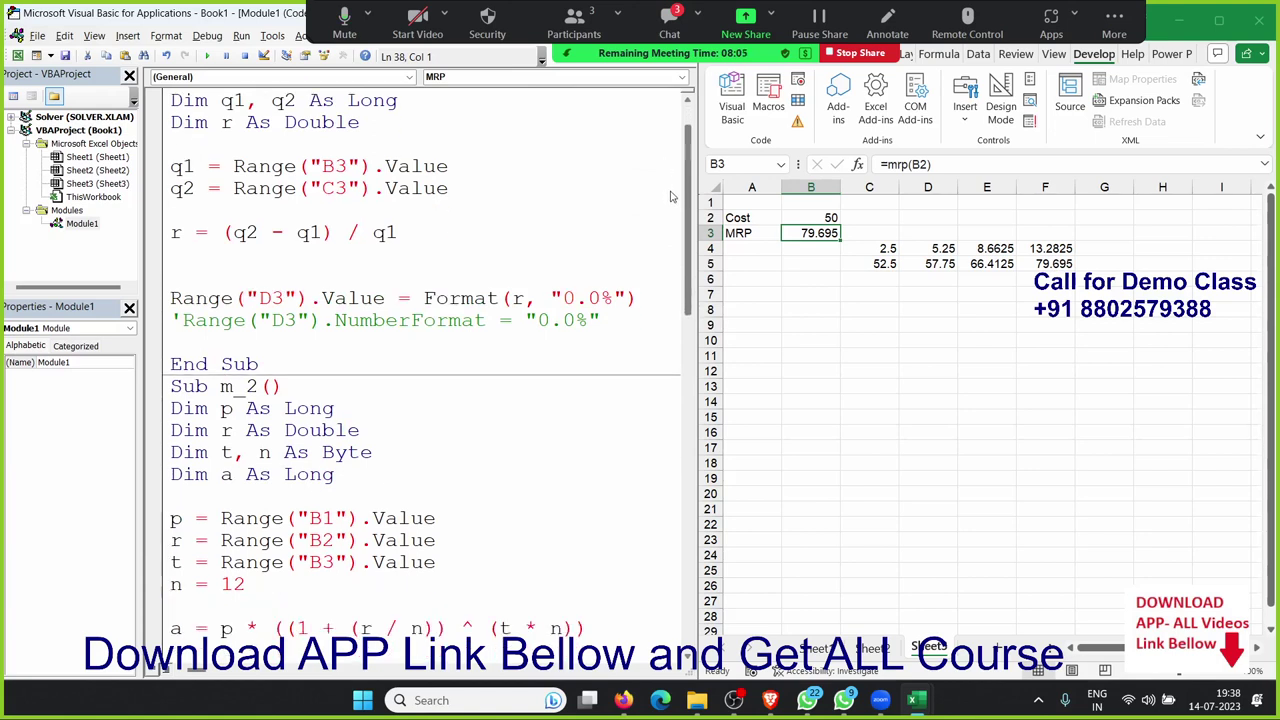
{"action": "scroll", "coordinate": [673, 197], "scroll_direction": "down", "scroll_amount": 2}
{"action": "scroll", "coordinate": [677, 222], "scroll_direction": "down", "scroll_amount": 1}
{"action": "scroll", "coordinate": [677, 222], "scroll_direction": "up", "scroll_amount": 1}
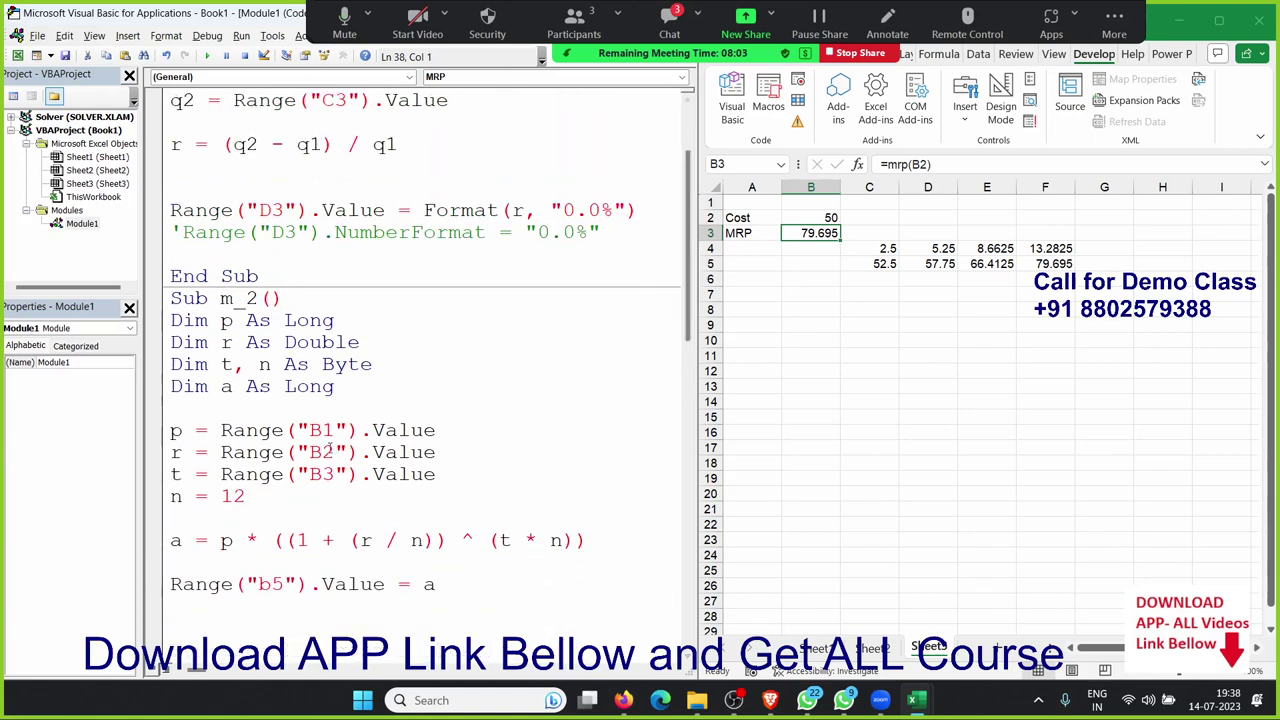
{"action": "left_click", "coordinate": [298, 431]}
{"action": "left_click", "coordinate": [309, 474]}
{"action": "left_click_drag", "start_coordinate": [697, 243], "coordinate": [697, 422]}
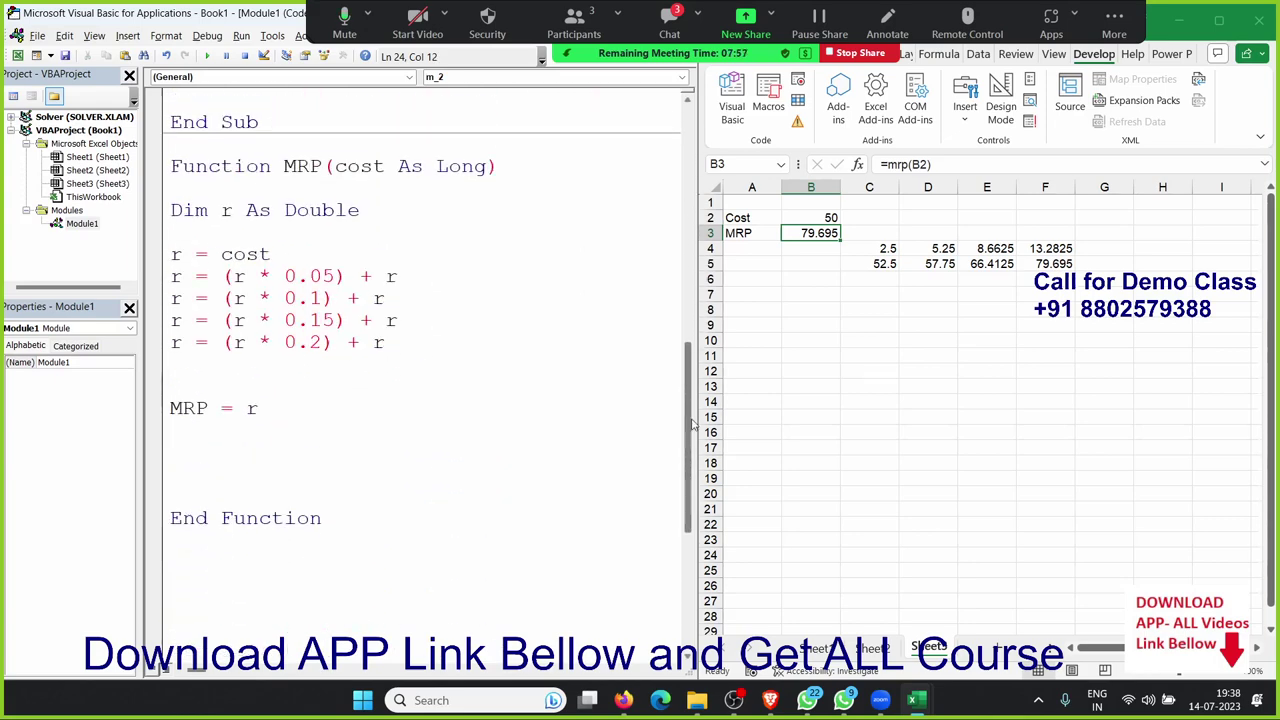
{"action": "left_click", "coordinate": [329, 382]}
{"action": "left_click_drag", "start_coordinate": [337, 166], "coordinate": [452, 162]}
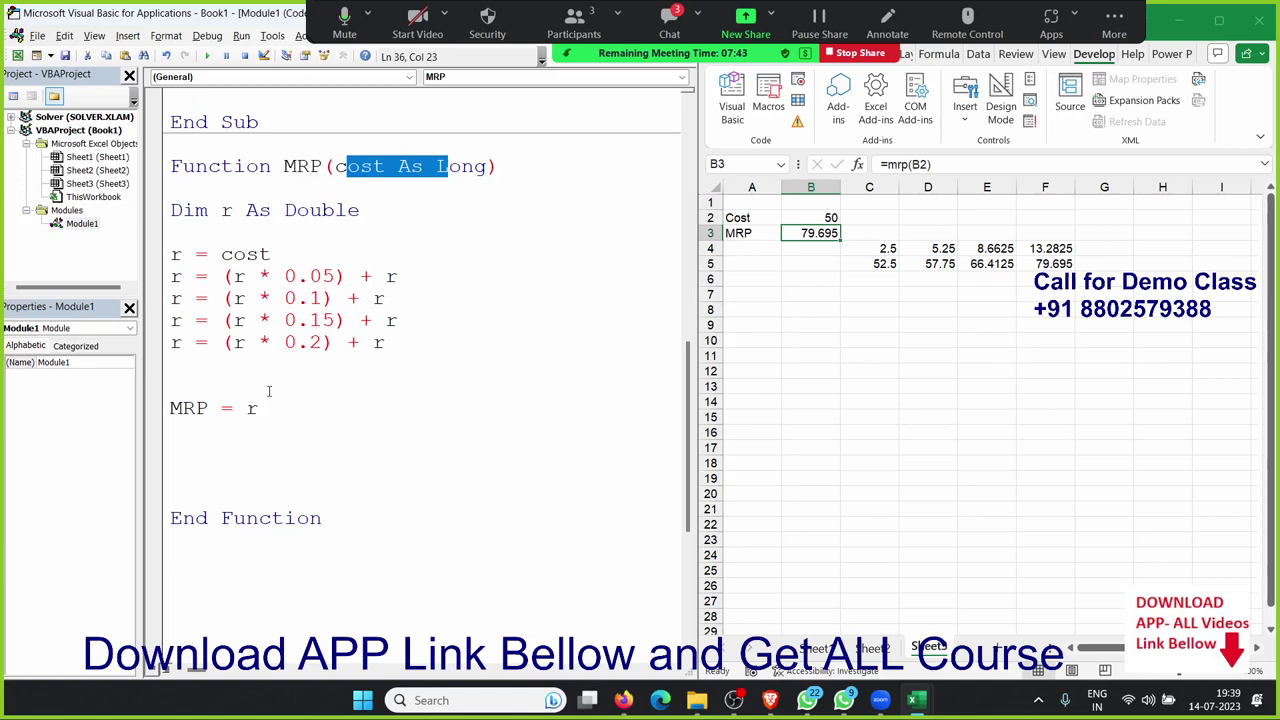
{"action": "left_click_drag", "start_coordinate": [258, 408], "coordinate": [160, 408]}
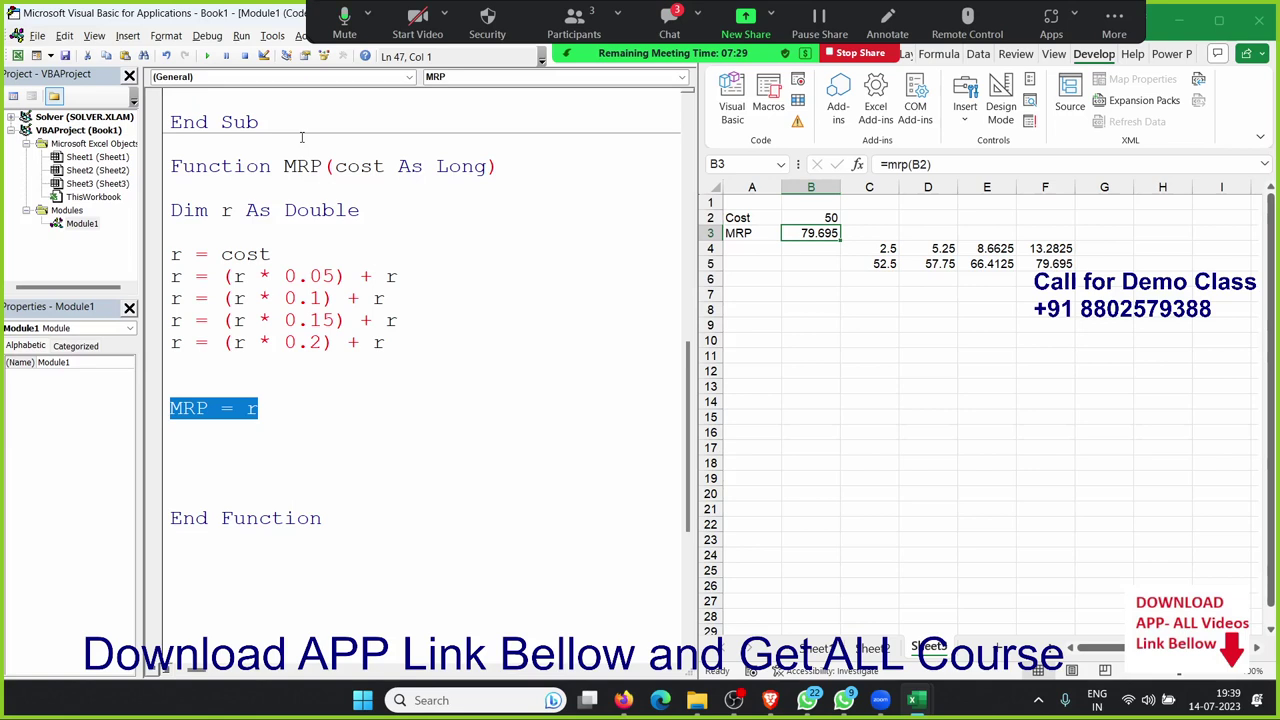
{"action": "left_click", "coordinate": [358, 166]}
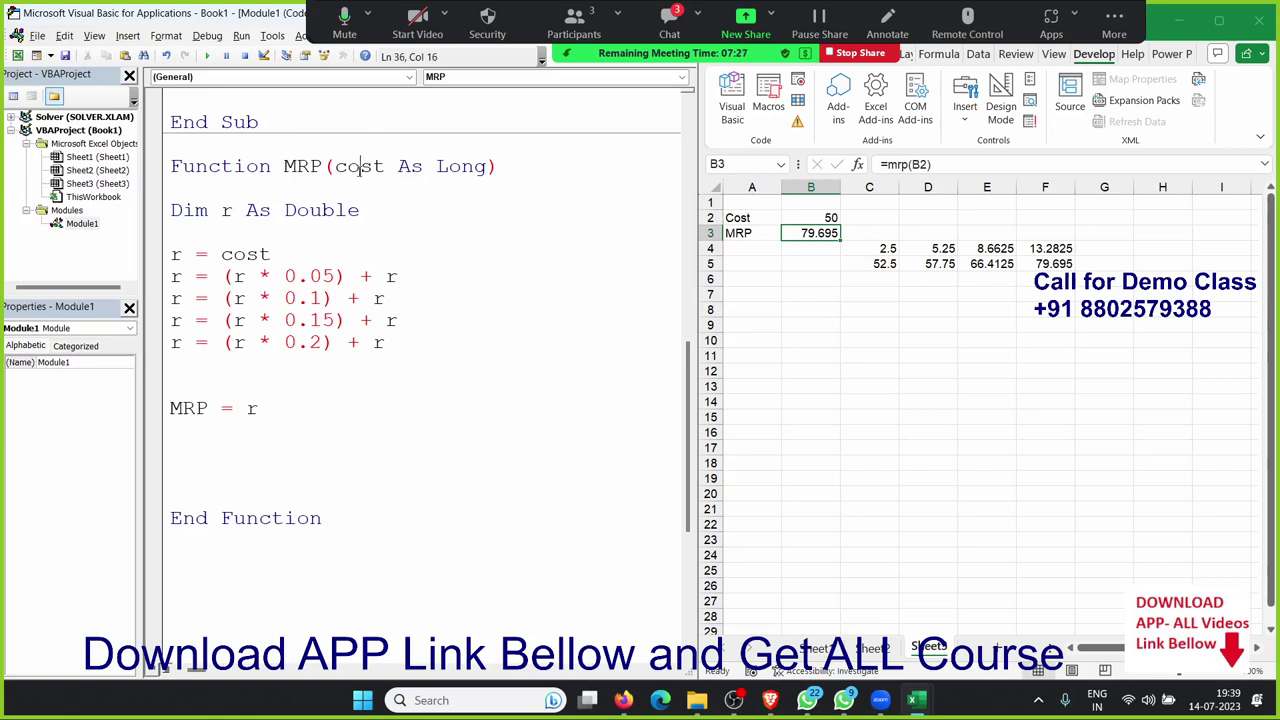
{"action": "double_click", "coordinate": [358, 166]}
{"action": "left_click_drag", "start_coordinate": [490, 166], "coordinate": [334, 166]}
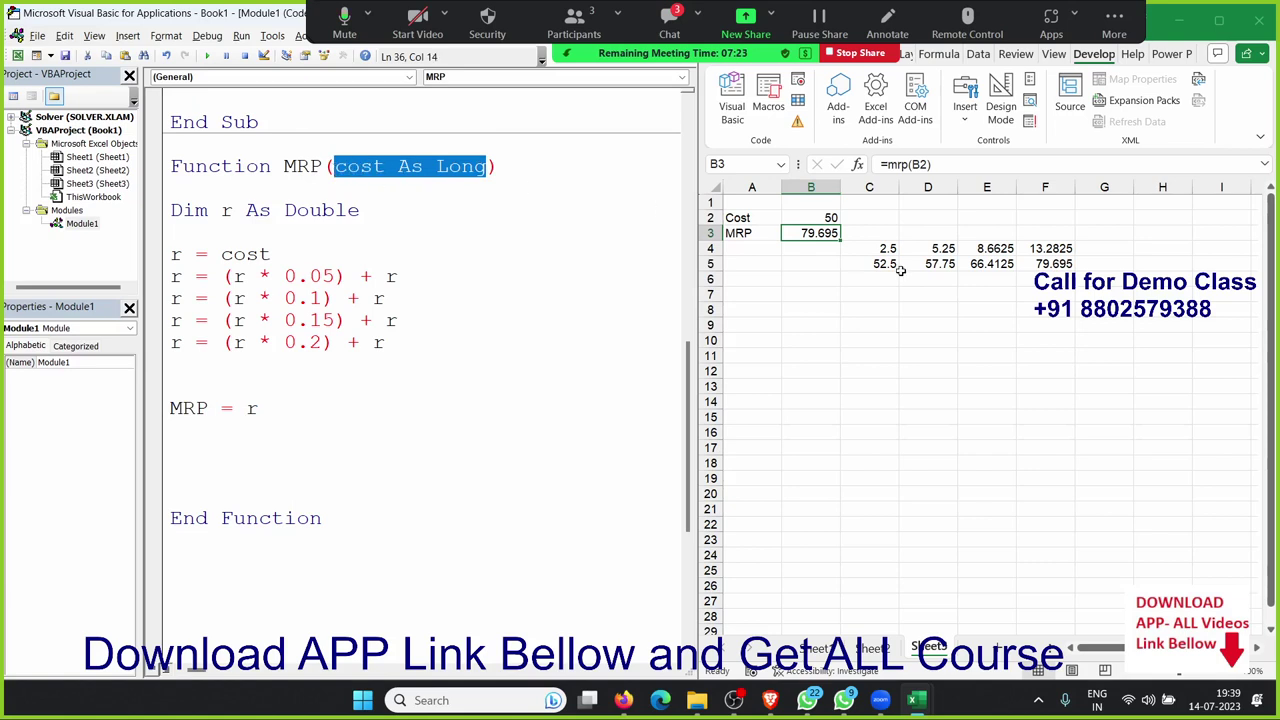
{"action": "left_click", "coordinate": [829, 265]}
{"action": "left_click", "coordinate": [815, 233]}
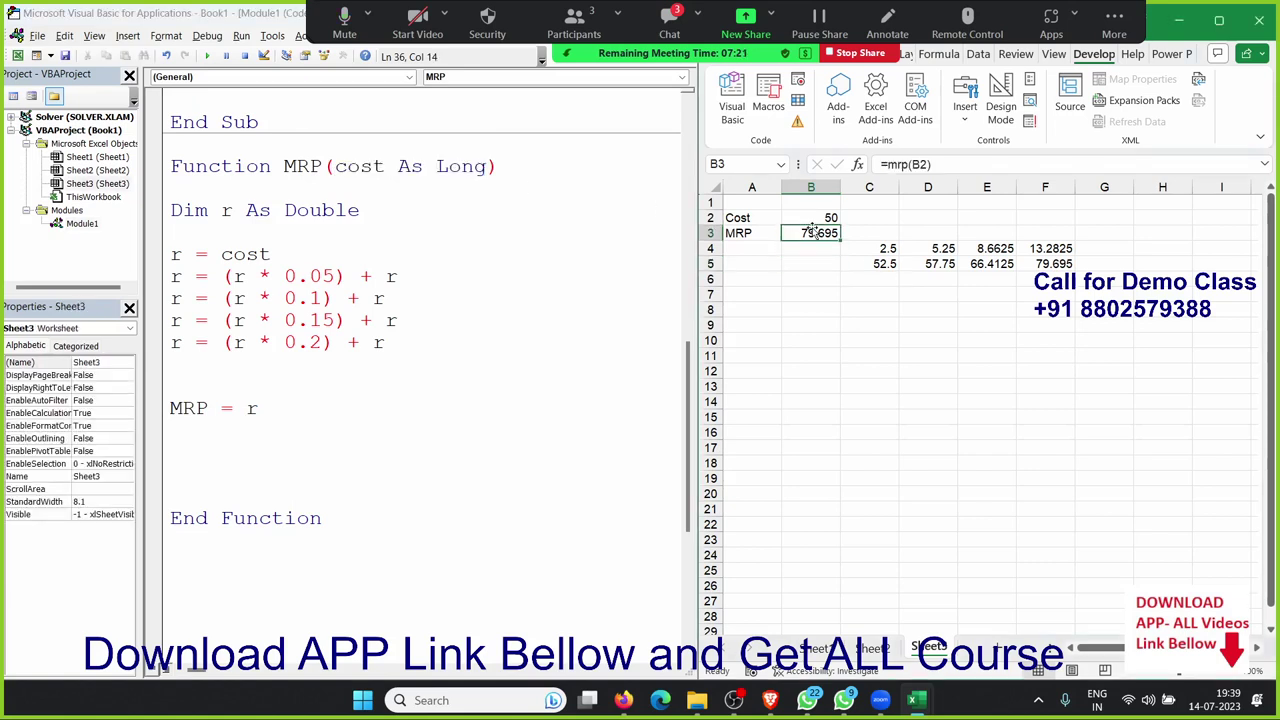
{"action": "left_click", "coordinate": [857, 164]}
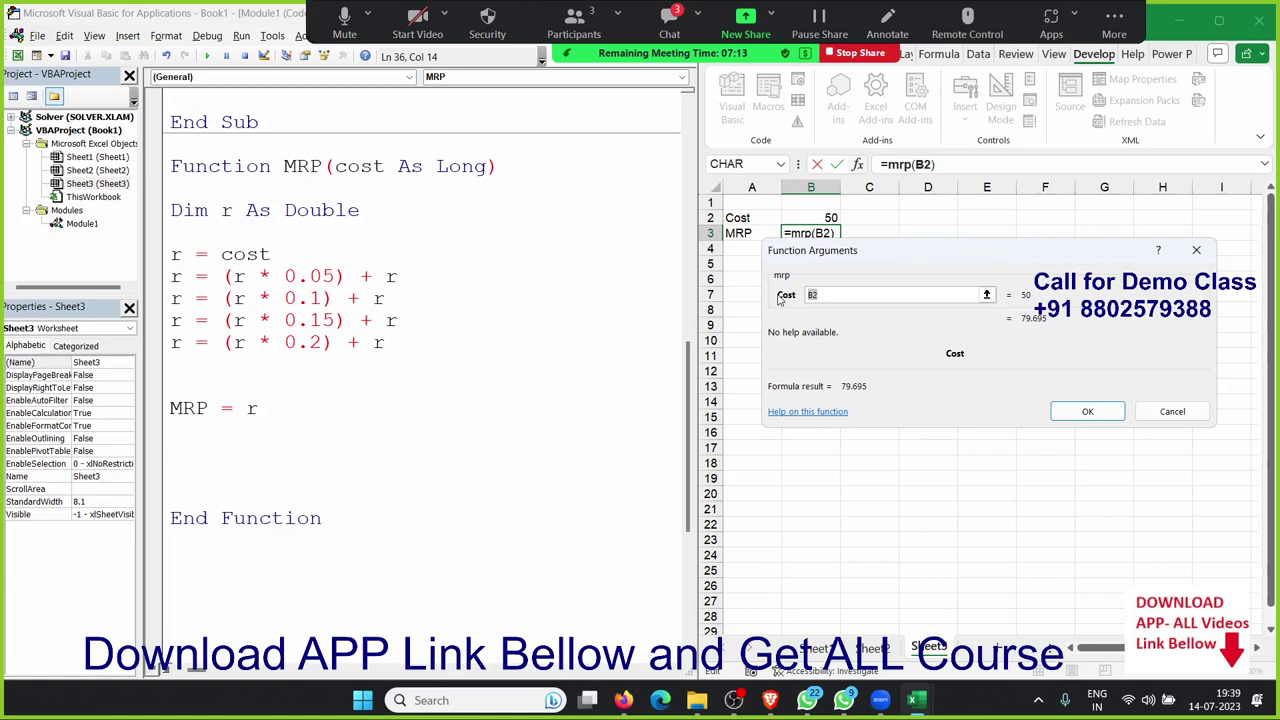
{"action": "left_click", "coordinate": [812, 294]}
{"action": "left_click", "coordinate": [1170, 411]}
{"action": "left_click", "coordinate": [812, 250]}
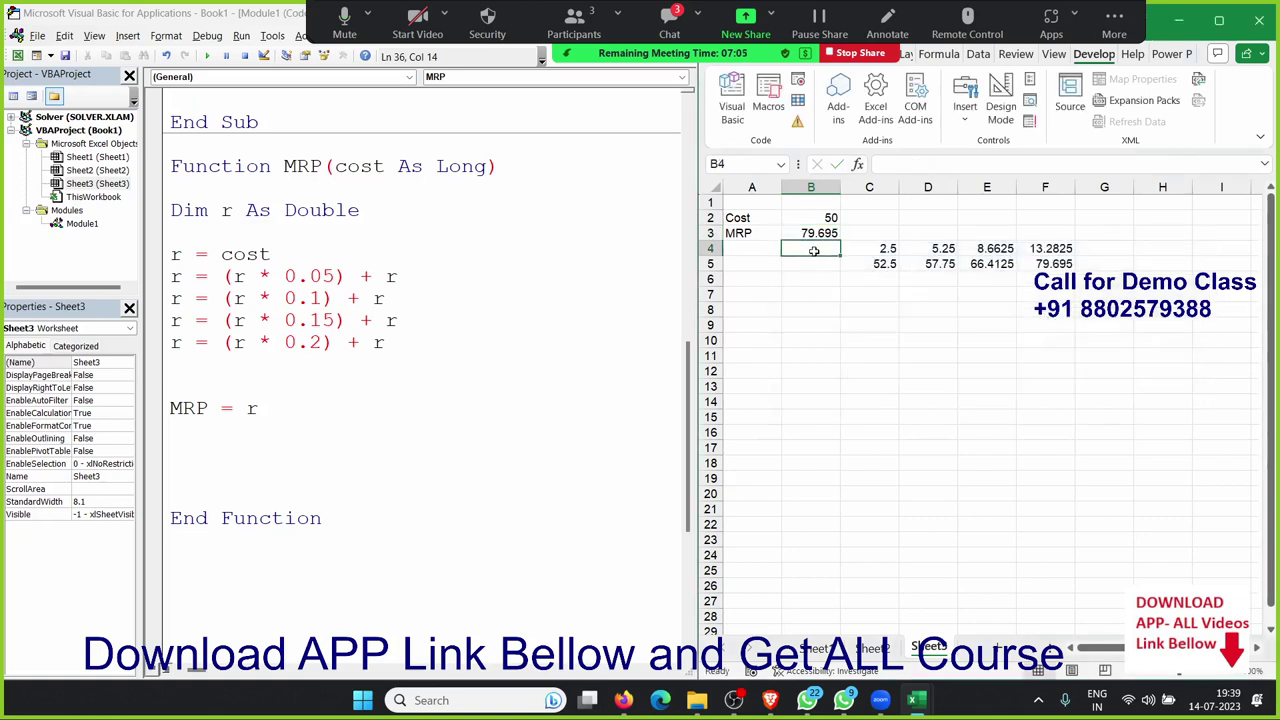
{"action": "left_click", "coordinate": [818, 231]}
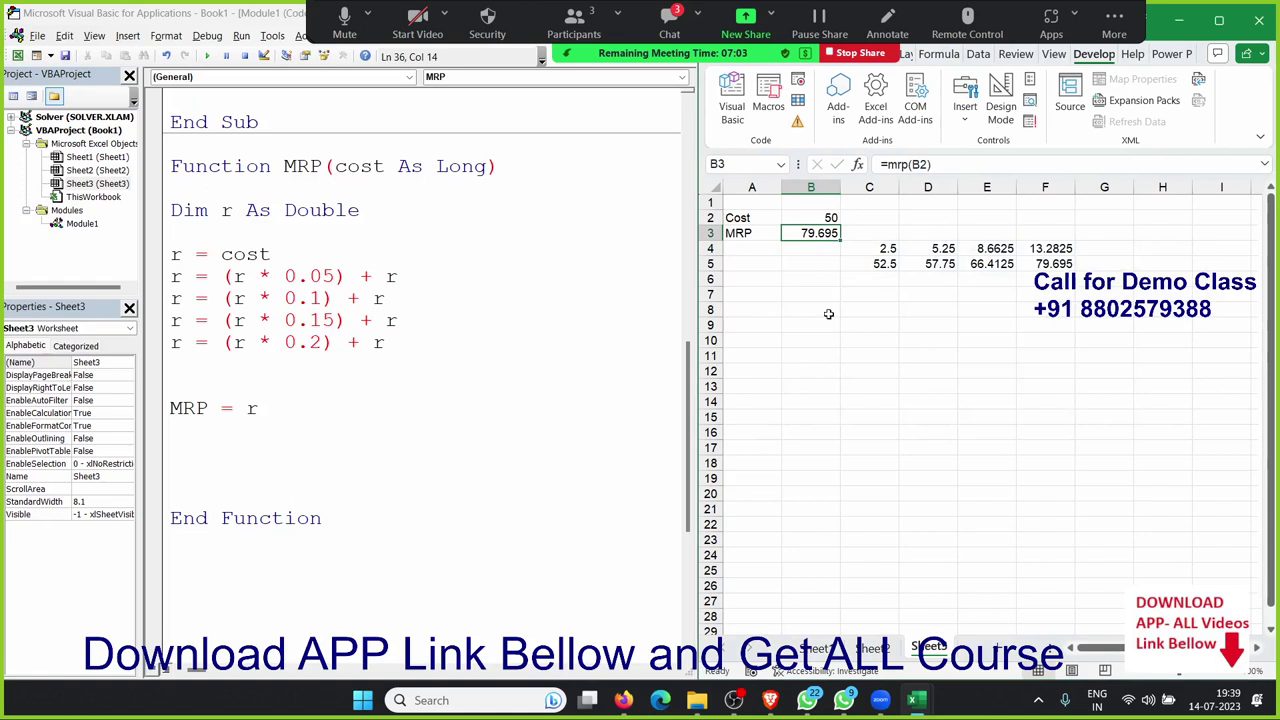
Start a new procedure Sub m_3() below the MRP function, fixing the 'sum' typo
{"action": "left_click", "coordinate": [395, 514]}
{"action": "key", "text": "Down"}
{"action": "key", "text": "Down"}
{"action": "key", "text": "Down"}
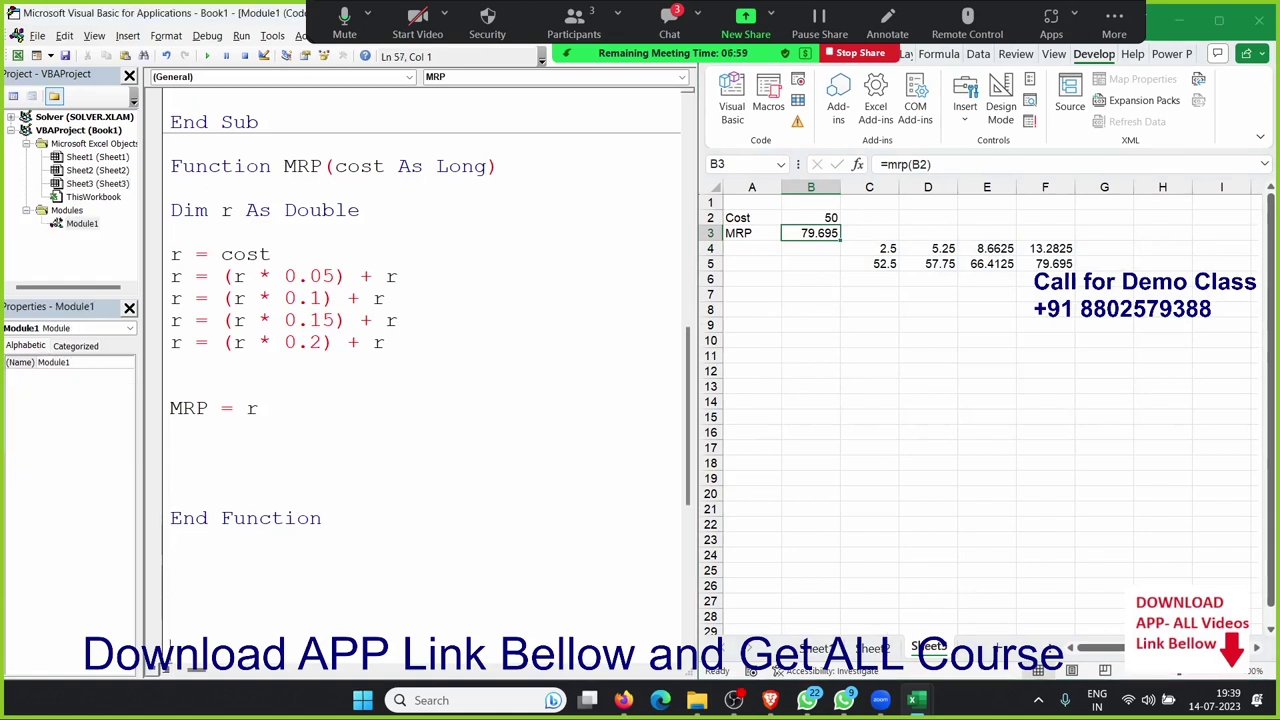
{"action": "key", "text": "Down"}
{"action": "key", "text": "Down"}
{"action": "key", "text": "Down"}
{"action": "key", "text": "Down"}
{"action": "key", "text": "Down"}
{"action": "key", "text": "Down"}
{"action": "key", "text": "Down"}
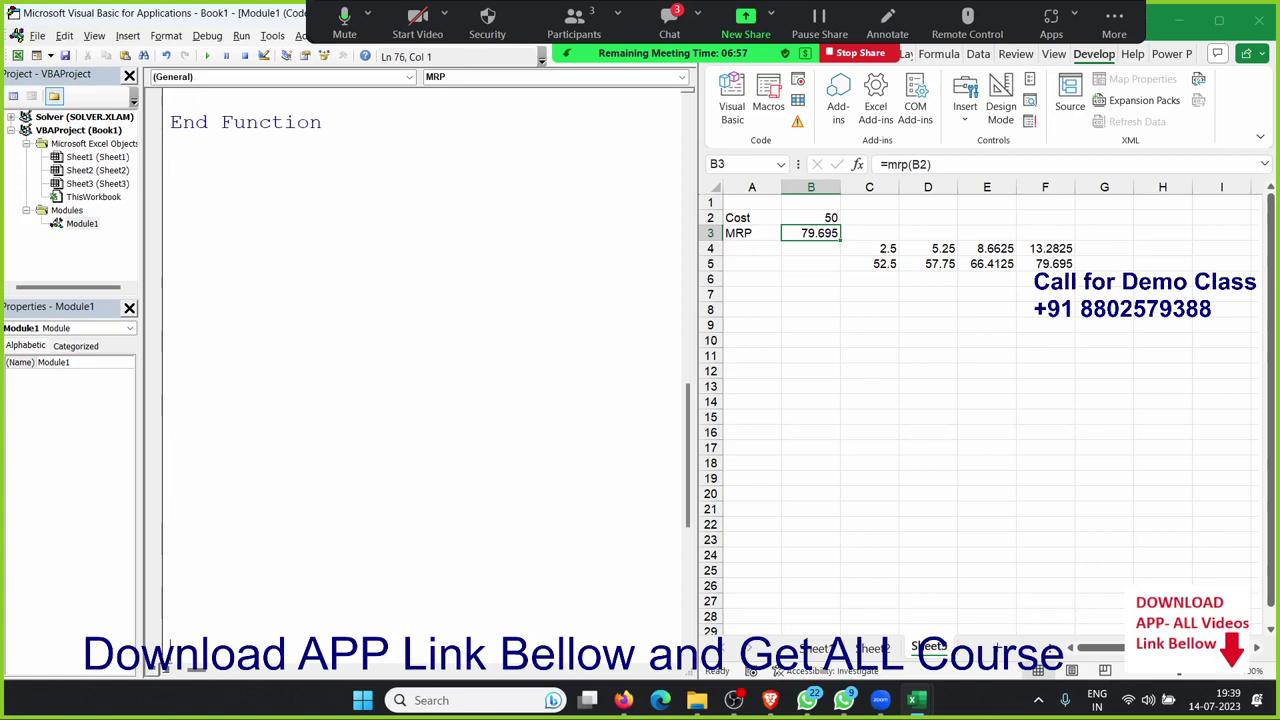
{"action": "left_click", "coordinate": [226, 186]}
{"action": "type", "text": "s"}
{"action": "type", "text": "um m"}
{"action": "type", "text": "_3()"}
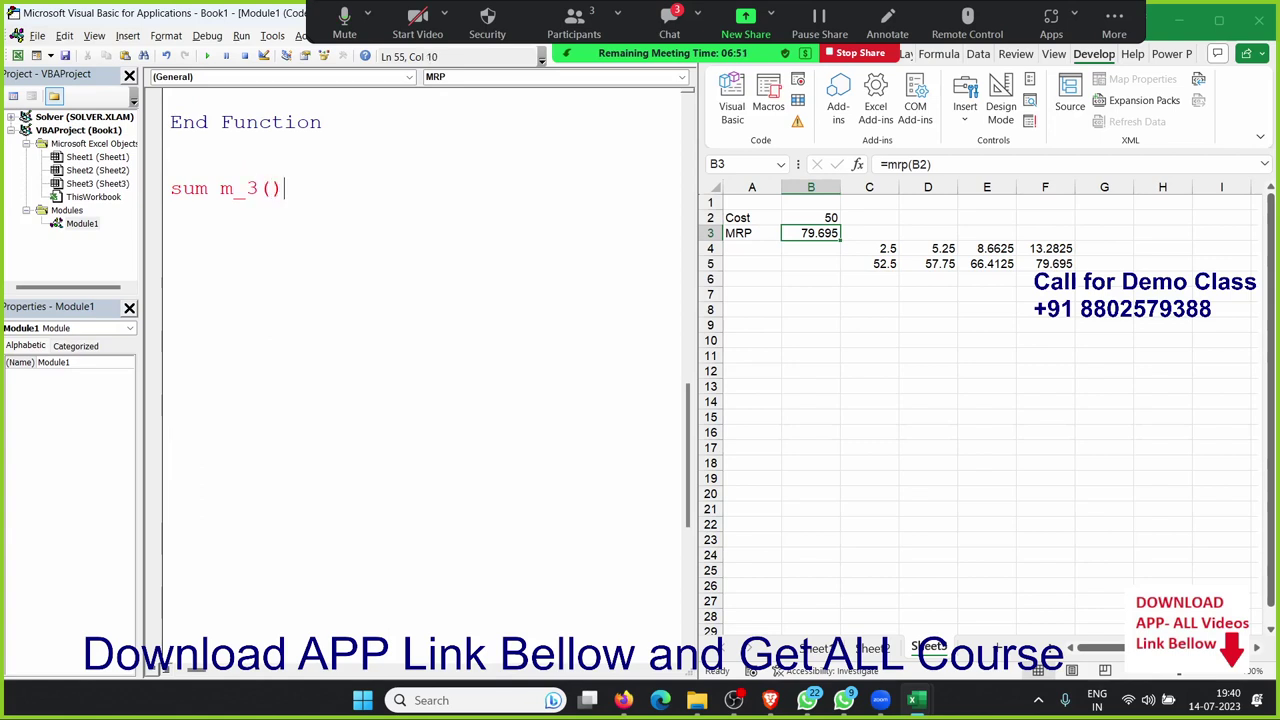
{"action": "key", "text": "Return"}
{"action": "key", "text": "Up"}
{"action": "key", "text": "Right"}
{"action": "key", "text": "Right"}
{"action": "key", "text": "Delete"}
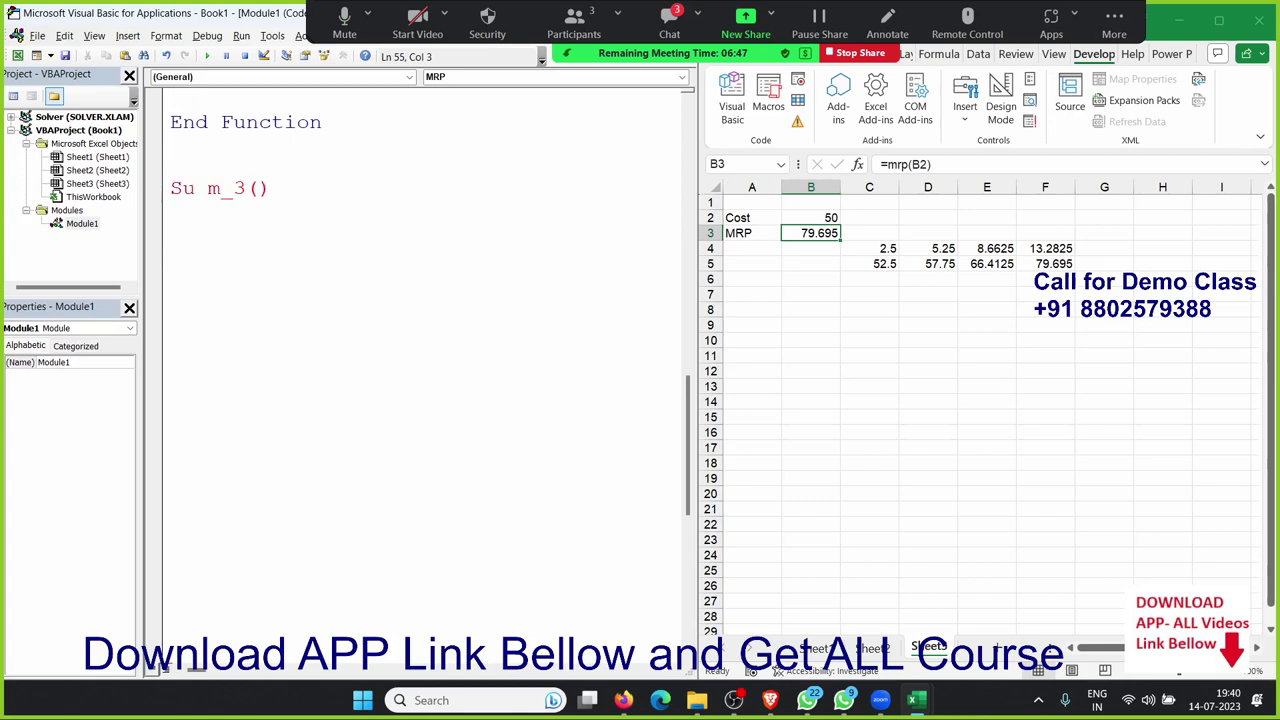
{"action": "type", "text": "b"}
{"action": "key", "text": "Down"}
{"action": "key", "text": "Return"}
{"action": "key", "text": "Return"}
{"action": "key", "text": "Return"}
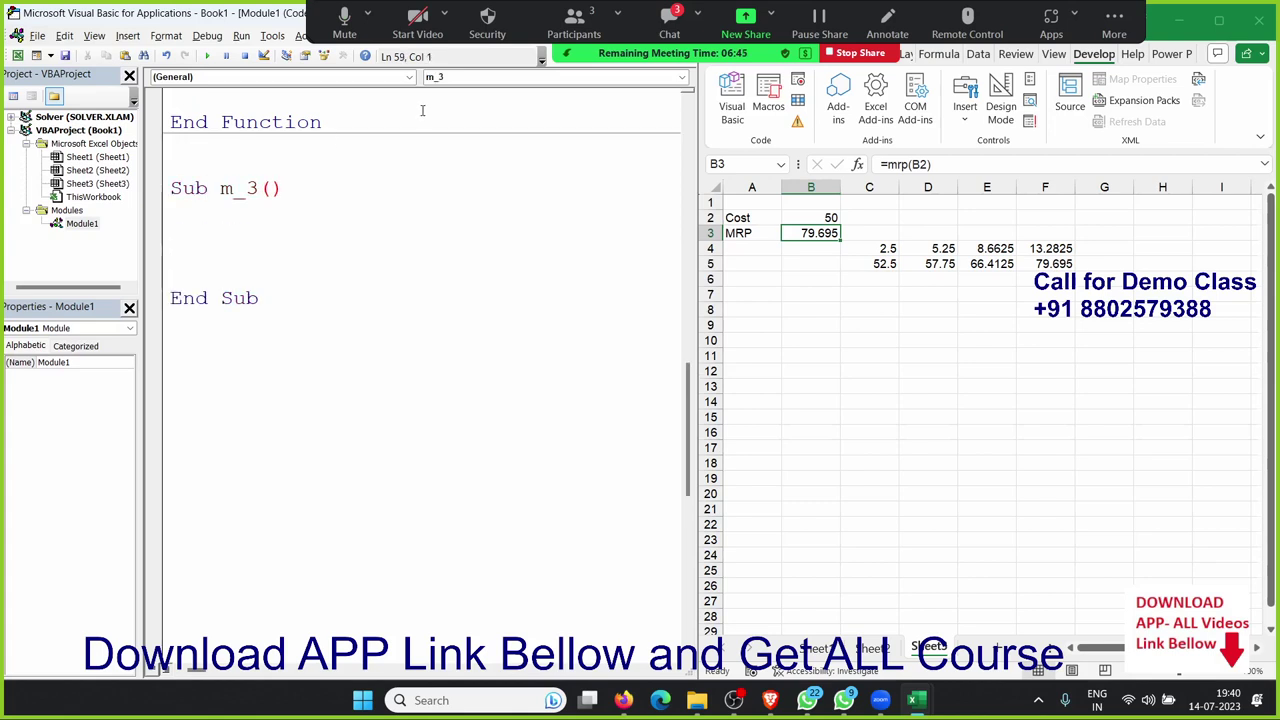
Copy MRP's declaration and markup lines into Sub m_3
{"action": "scroll", "coordinate": [369, 185], "scroll_direction": "up", "scroll_amount": 2}
{"action": "left_click", "coordinate": [310, 190]}
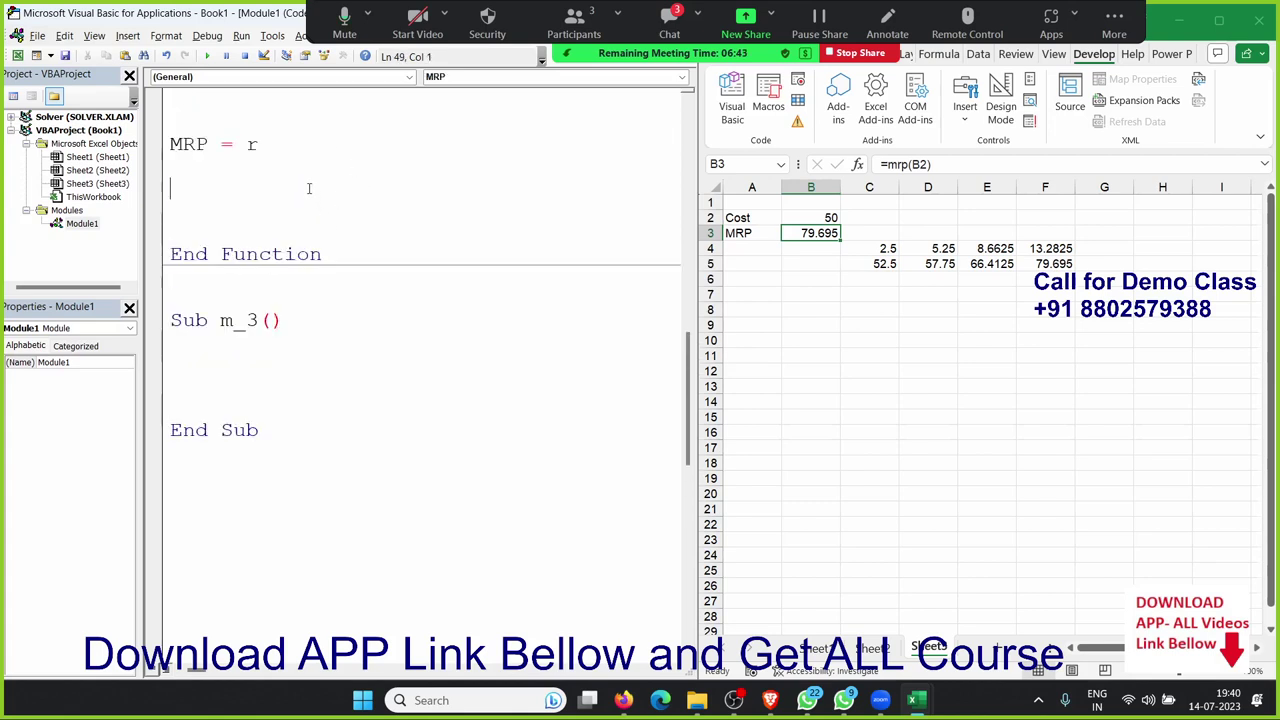
{"action": "key", "text": "Up"}
{"action": "key", "text": "Up"}
{"action": "key", "text": "Up"}
{"action": "key", "text": "Up"}
{"action": "key", "text": "Up"}
{"action": "key", "text": "Up"}
{"action": "key", "text": "Up"}
{"action": "key", "text": "Up"}
{"action": "key", "text": "Down"}
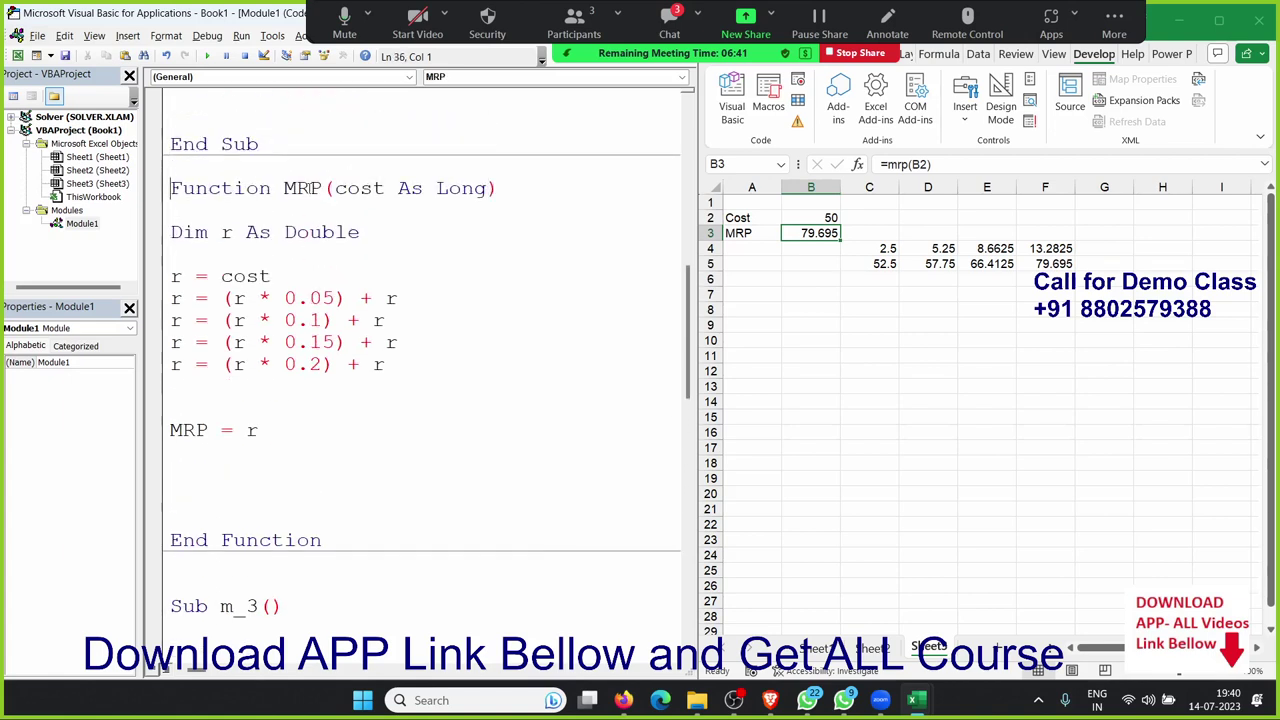
{"action": "key", "text": "Down"}
{"action": "key", "text": "Down"}
{"action": "key", "text": "Down"}
{"action": "key", "text": "Down"}
{"action": "key", "text": "shift+Down"}
{"action": "key", "text": "shift+Down"}
{"action": "key", "text": "shift+Down"}
{"action": "key", "text": "shift+Down"}
{"action": "key", "text": "ctrl+c"}
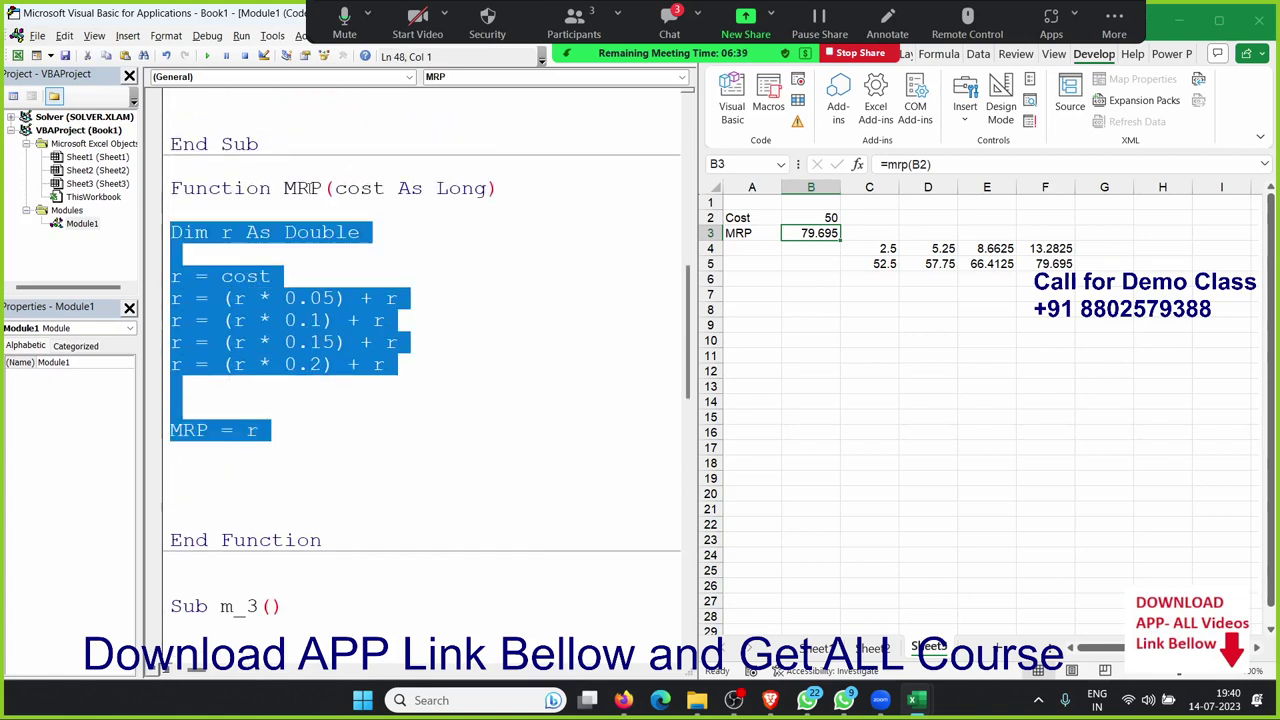
{"action": "key", "text": "Down"}
{"action": "key", "text": "Down"}
{"action": "key", "text": "Down"}
{"action": "key", "text": "Down"}
{"action": "key", "text": "Down"}
{"action": "key", "text": "Down"}
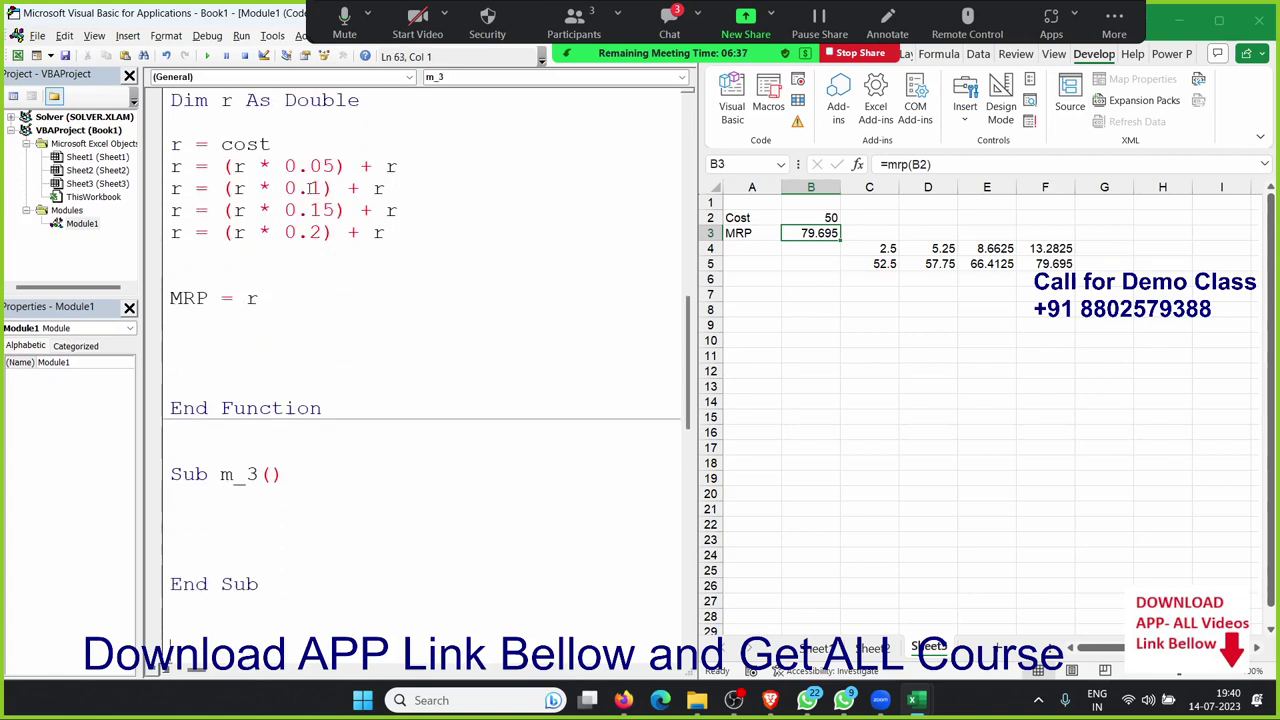
{"action": "key", "text": "Down"}
{"action": "key", "text": "Down"}
{"action": "key", "text": "Down"}
{"action": "key", "text": "Up"}
{"action": "key", "text": "Up"}
{"action": "key", "text": "Up"}
{"action": "key", "text": "Up"}
{"action": "key", "text": "Up"}
{"action": "key", "text": "Up"}
{"action": "key", "text": "Up"}
{"action": "key", "text": "Up"}
{"action": "key", "text": "Up"}
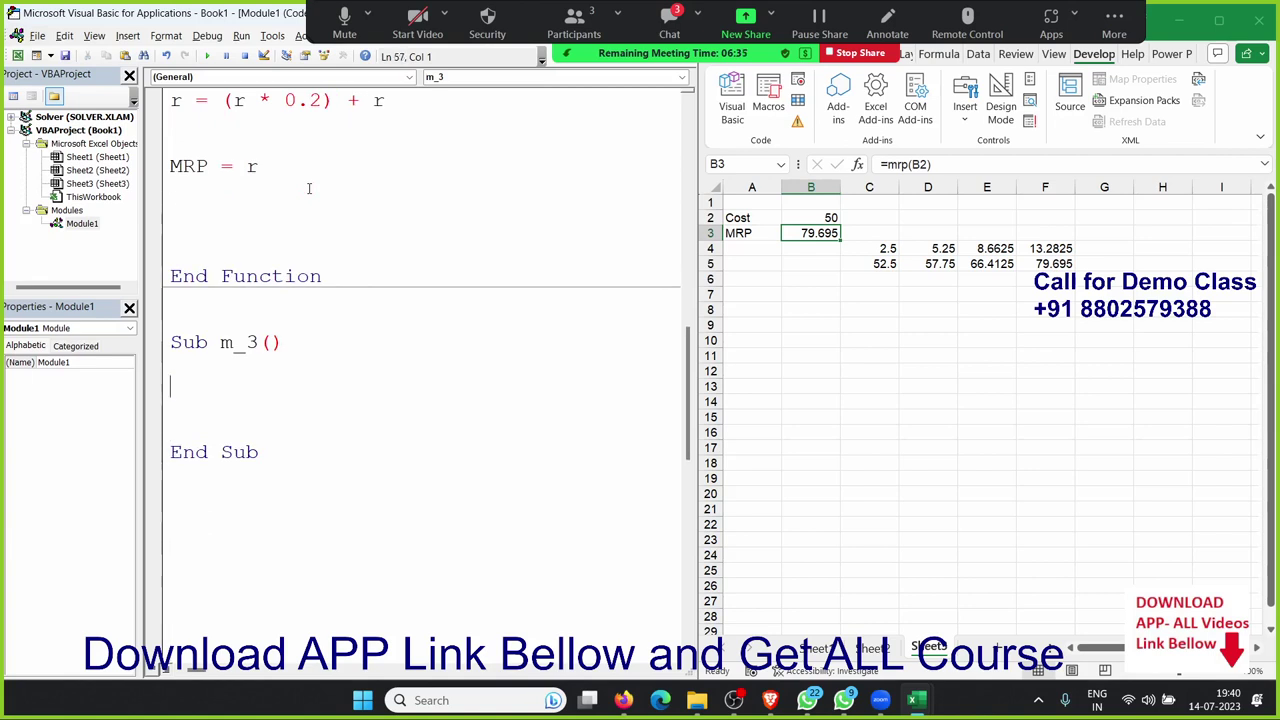
{"action": "key", "text": "ctrl+v"}
{"action": "key", "text": "Up"}
{"action": "key", "text": "Up"}
{"action": "key", "text": "Up"}
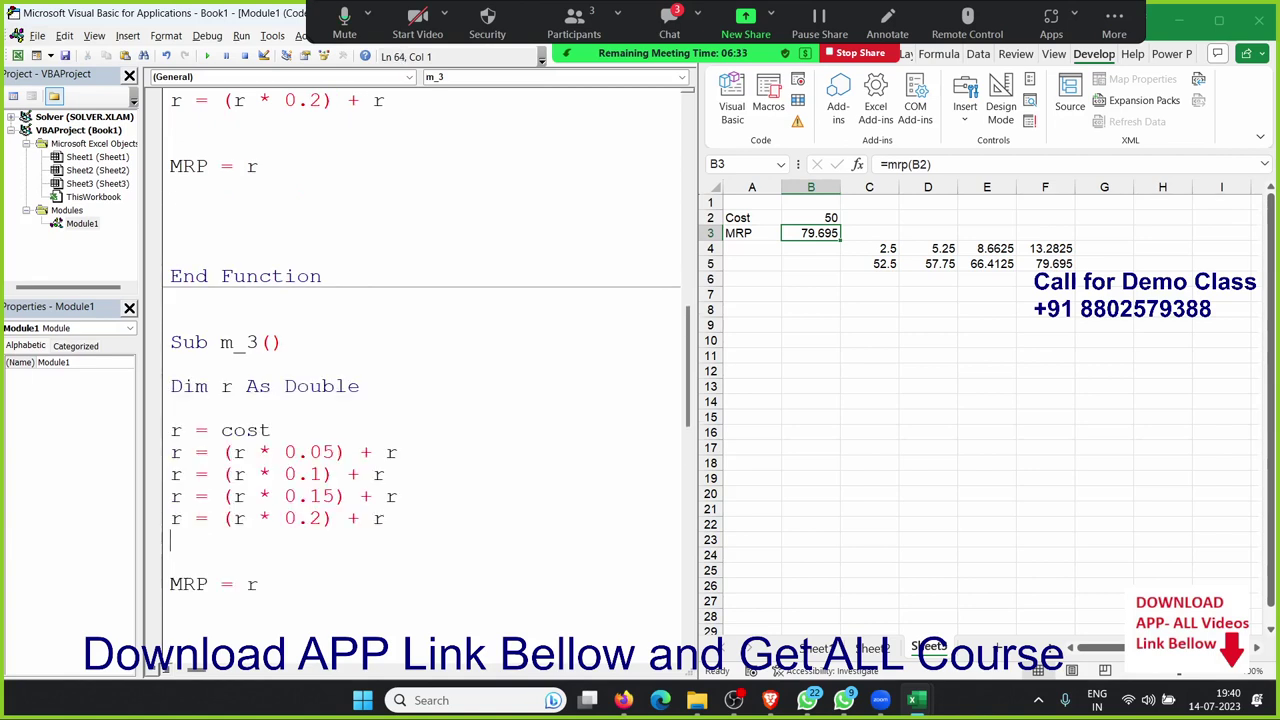
{"action": "key", "text": "Up"}
In m_3, declare cost As Long and set cost = Range("B2").Value
{"action": "key", "text": "Up"}
{"action": "key", "text": "Up"}
{"action": "key", "text": "Up"}
{"action": "key", "text": "Up"}
{"action": "key", "text": "Return"}
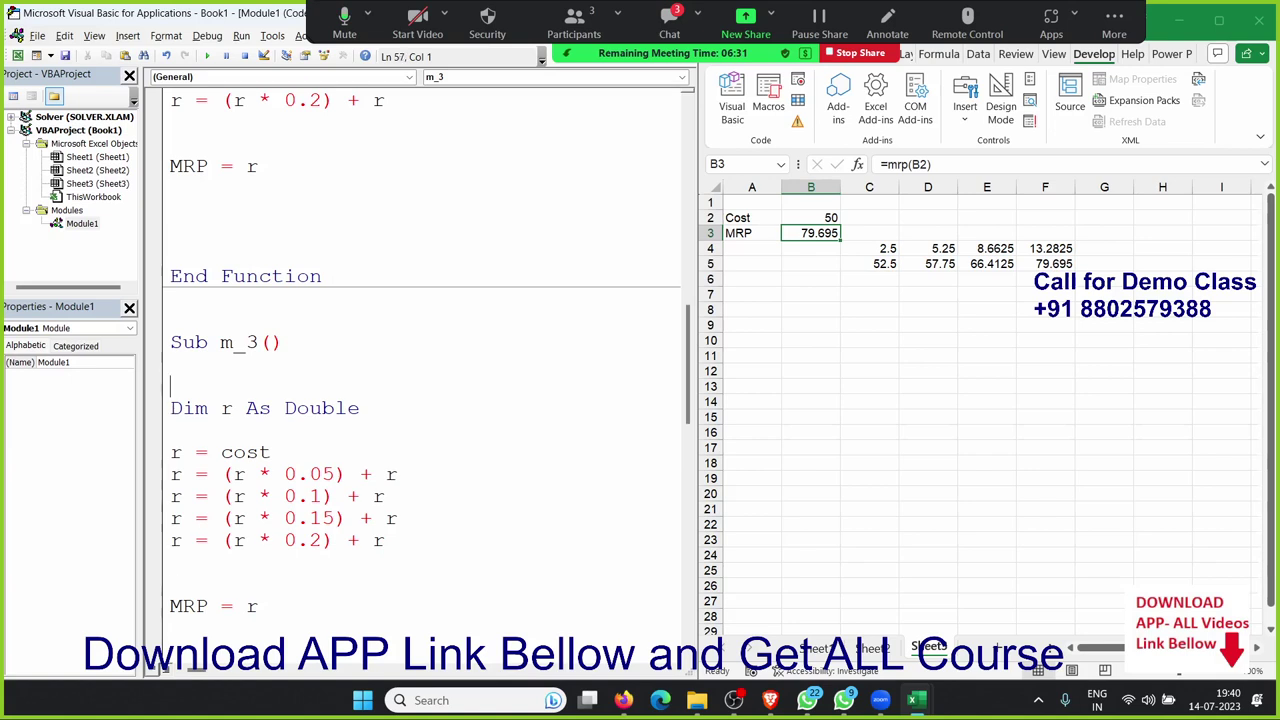
{"action": "key", "text": "Up"}
{"action": "type", "text": "dim "}
{"action": "type", "text": "cost "}
{"action": "type", "text": "as "}
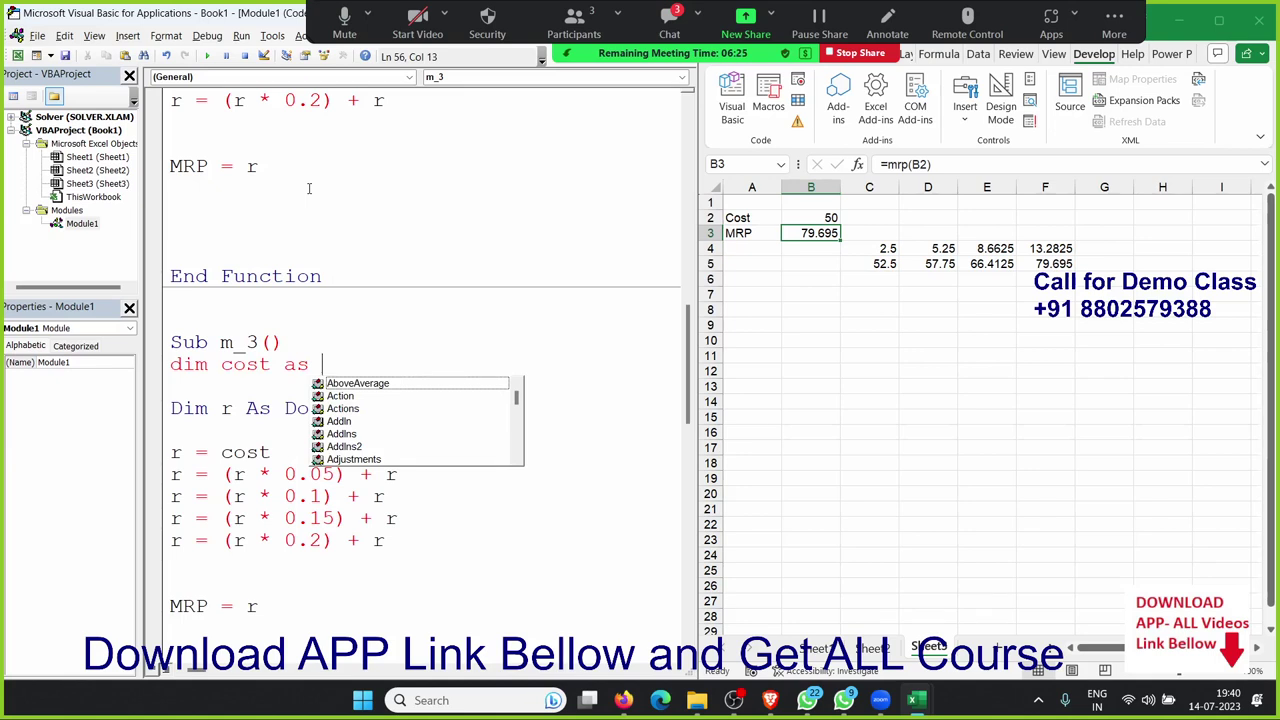
{"action": "type", "text": "long"}
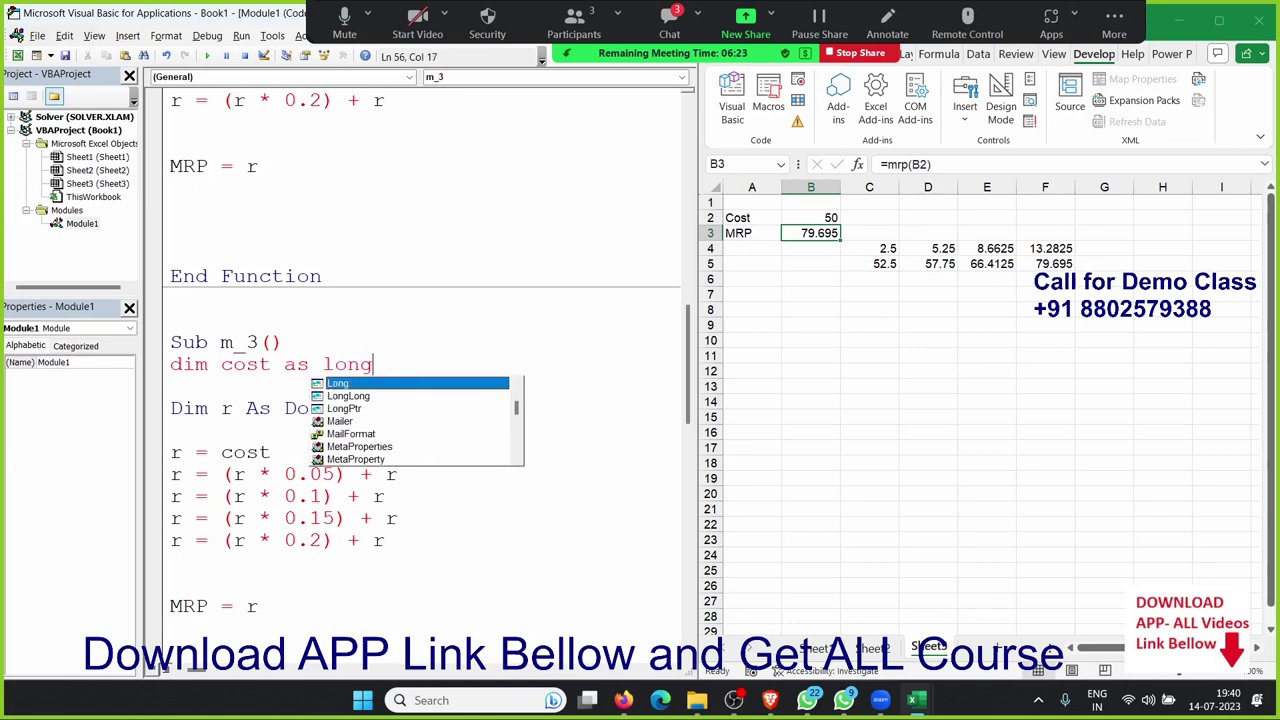
{"action": "key", "text": "Tab"}
{"action": "key", "text": "Down"}
{"action": "key", "text": "Down"}
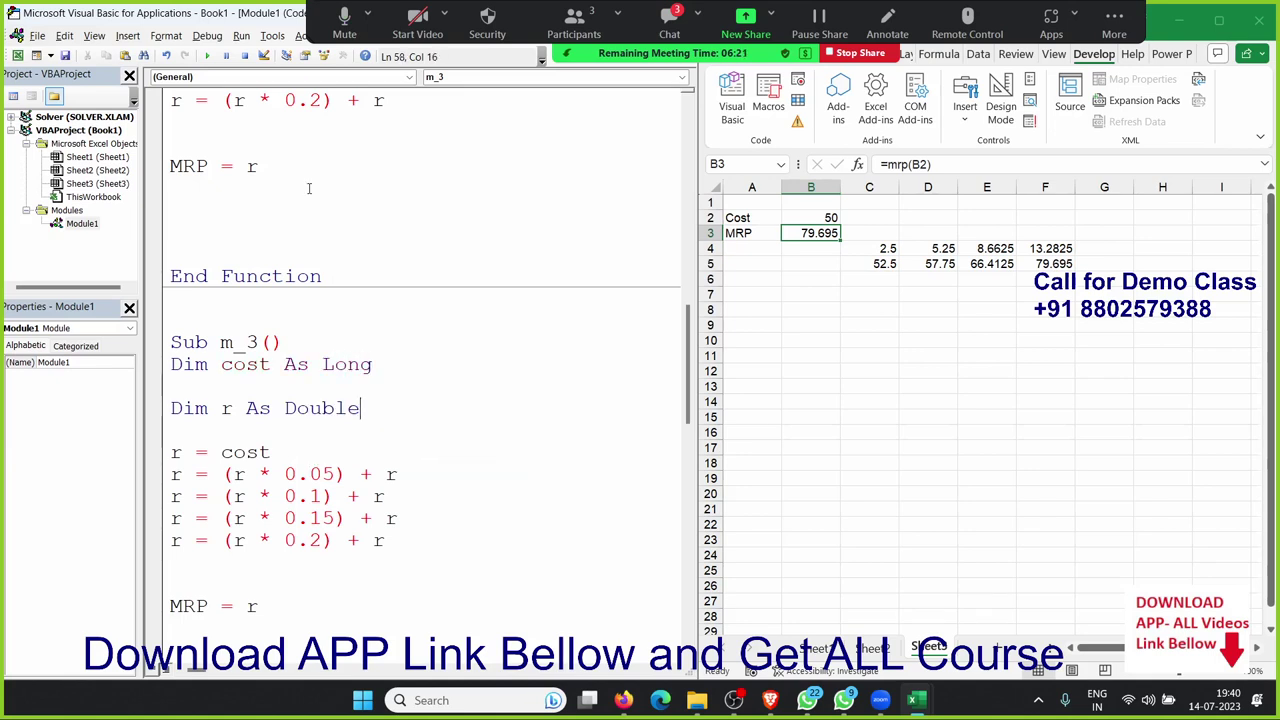
{"action": "key", "text": "Return"}
{"action": "type", "text": "c"}
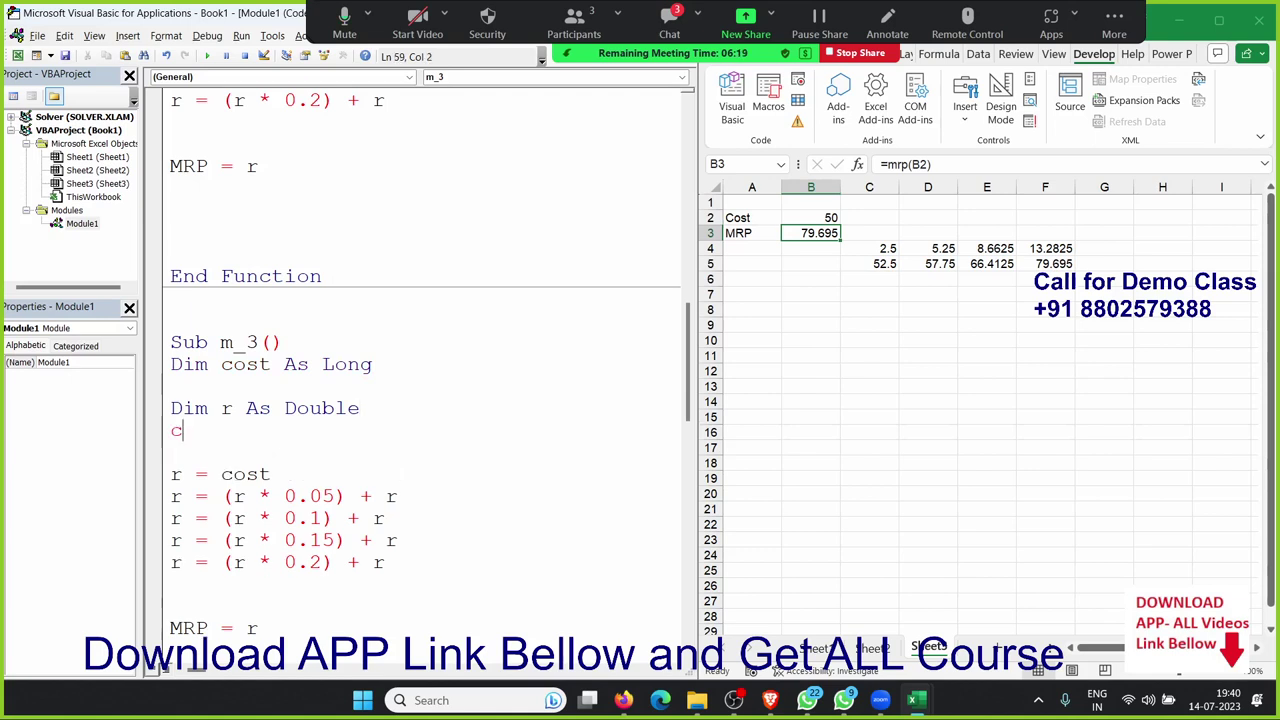
{"action": "type", "text": "ost=r"}
{"action": "type", "text": "ange("}
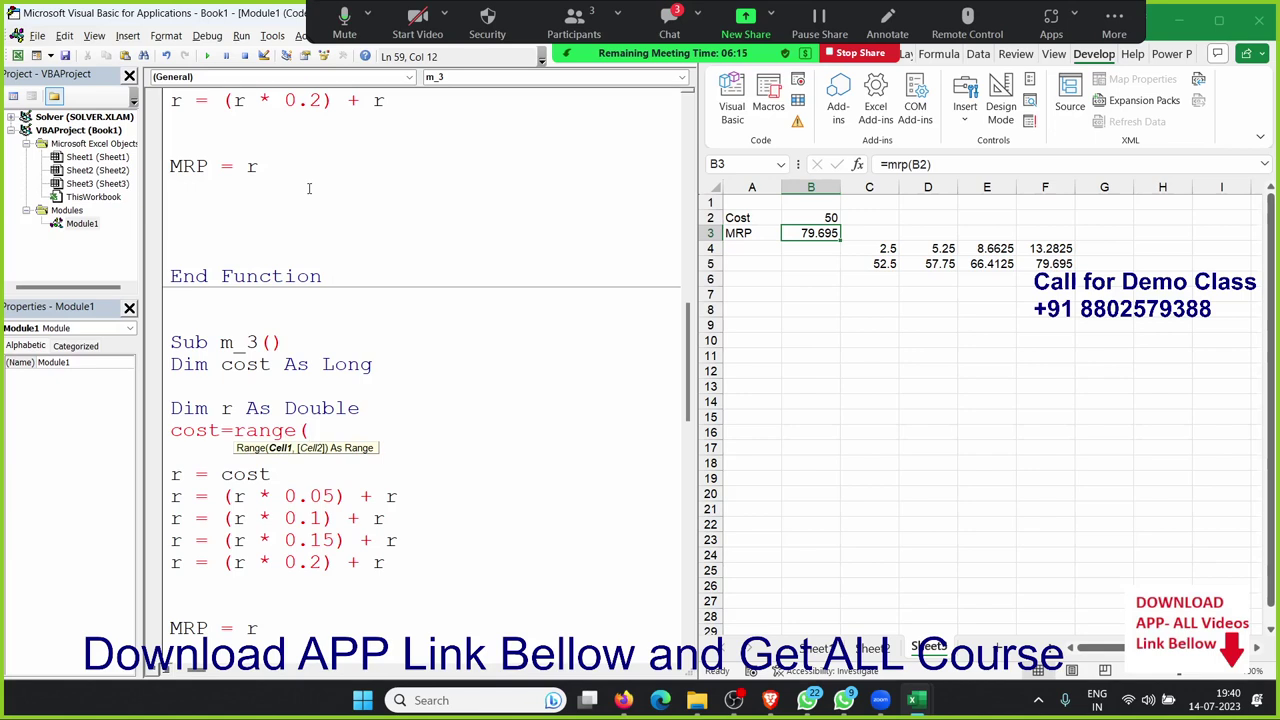
{"action": "type", "text": "\""}
{"action": "type", "text": "B2\""}
{"action": "type", "text": ").v"}
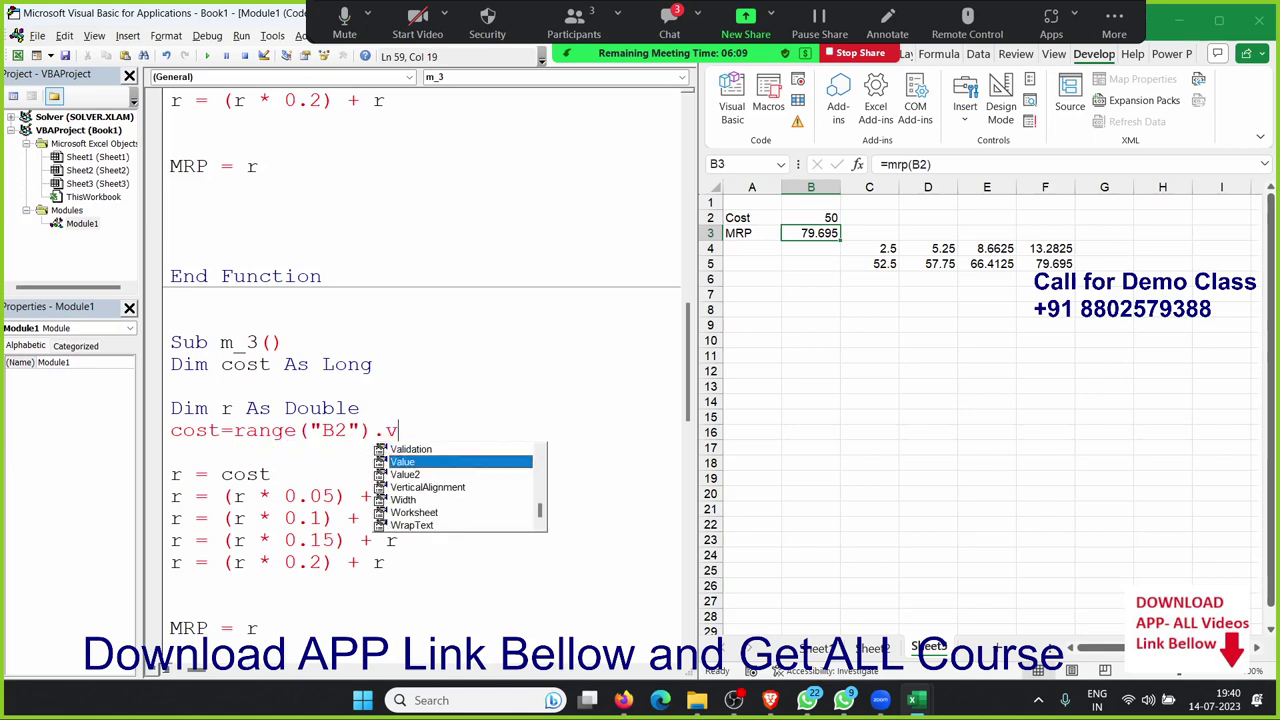
{"action": "key", "text": "Tab"}
{"action": "key", "text": "Down"}
{"action": "key", "text": "Down"}
{"action": "key", "text": "Down"}
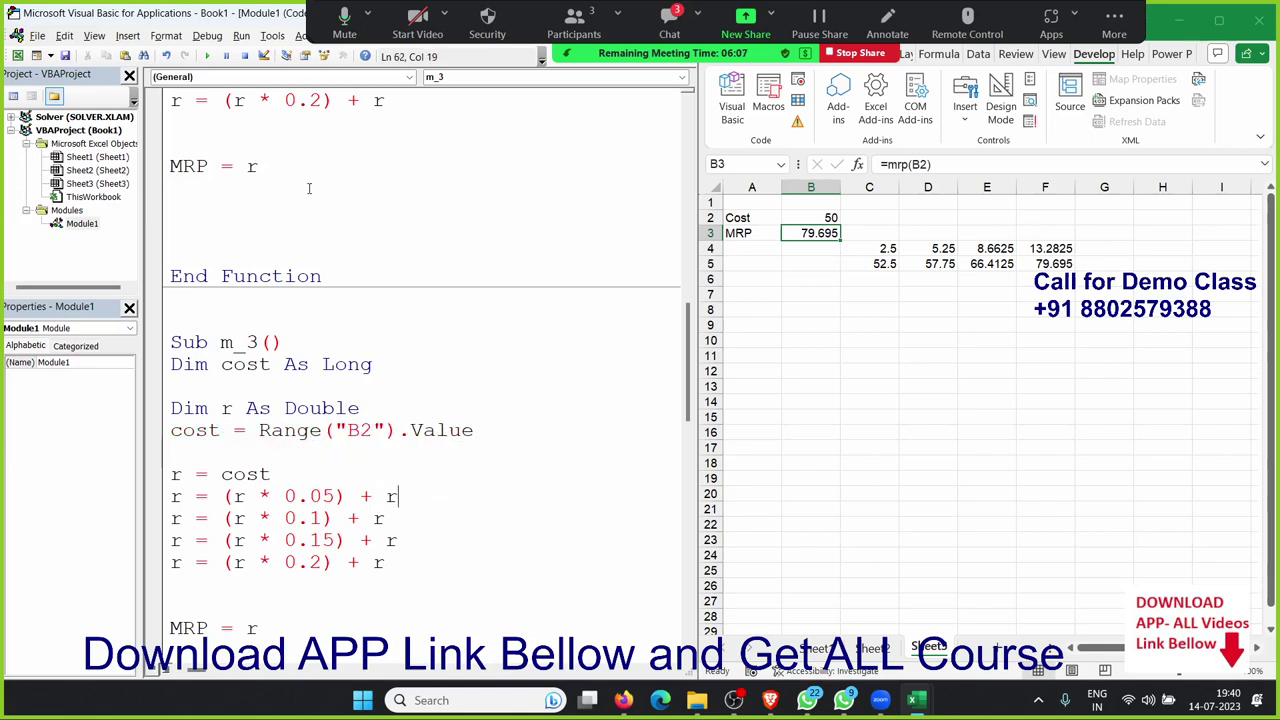
{"action": "key", "text": "Down"}
{"action": "key", "text": "Down"}
{"action": "key", "text": "Down"}
{"action": "key", "text": "Down"}
{"action": "key", "text": "Down"}
{"action": "key", "text": "Down"}
{"action": "key", "text": "Up"}
{"action": "key", "text": "Up"}
{"action": "key", "text": "Up"}
Replace MRP in 'MRP = r' with Range("B3").Value so m_3 writes r into B3
{"action": "key", "text": "Up"}
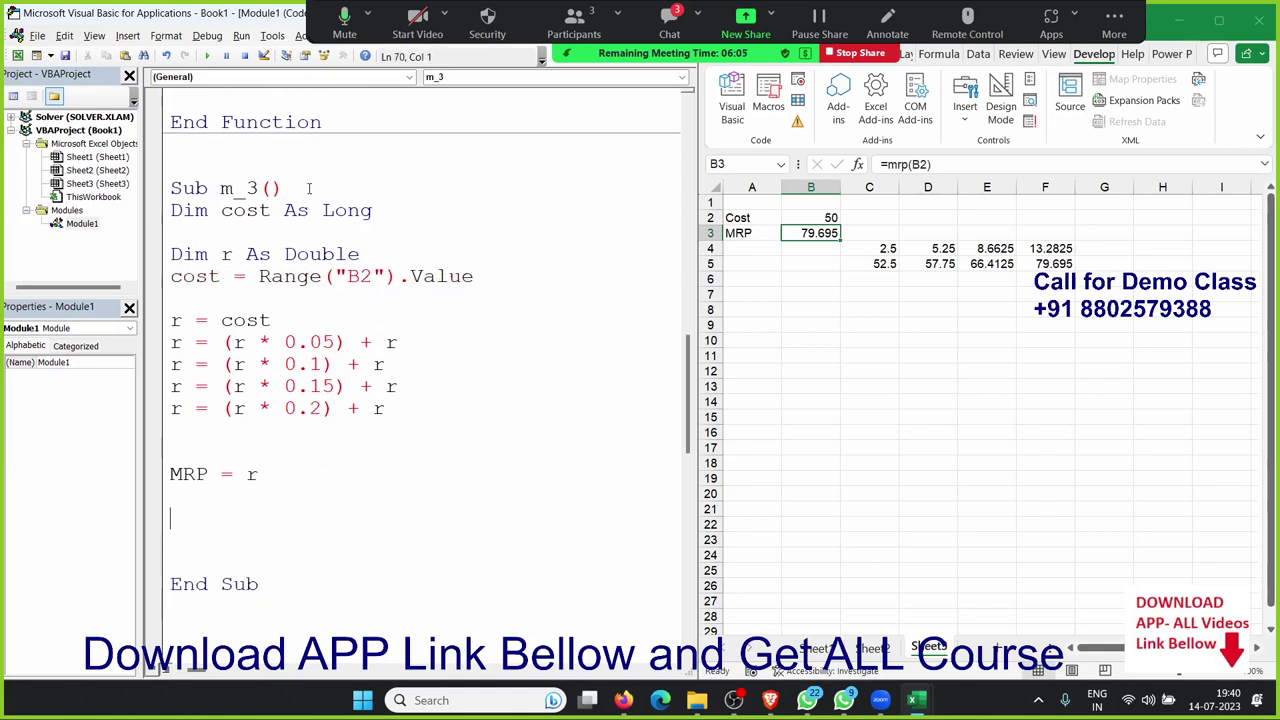
{"action": "key", "text": "Up"}
{"action": "key", "text": "Up"}
{"action": "key", "text": "End"}
{"action": "key", "text": "Left"}
{"action": "key", "text": "Left"}
{"action": "key", "text": "Left"}
{"action": "key", "text": "Left"}
{"action": "key", "text": "Left"}
{"action": "key", "text": "Left"}
{"action": "key", "text": "Left"}
{"action": "key", "text": "Left"}
{"action": "key", "text": "Down"}
{"action": "key", "text": "shift+Right"}
{"action": "key", "text": "shift+Right"}
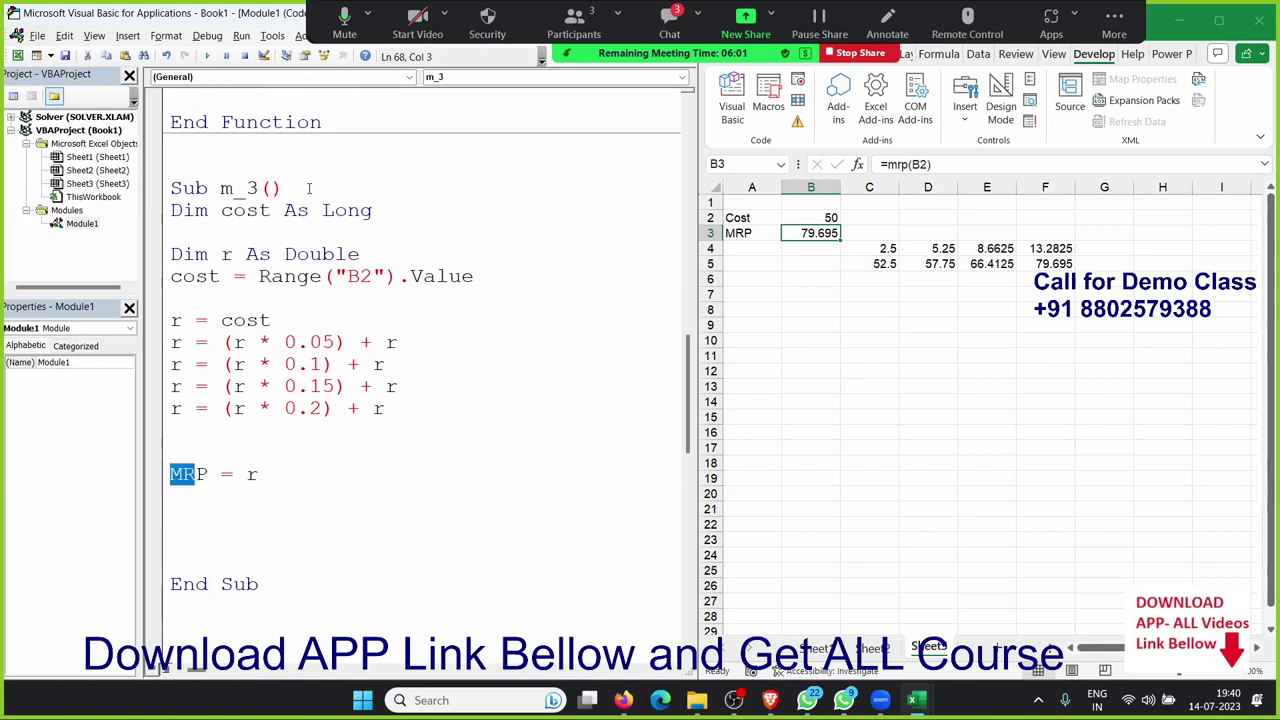
{"action": "key", "text": "shift+Right"}
{"action": "type", "text": "range"}
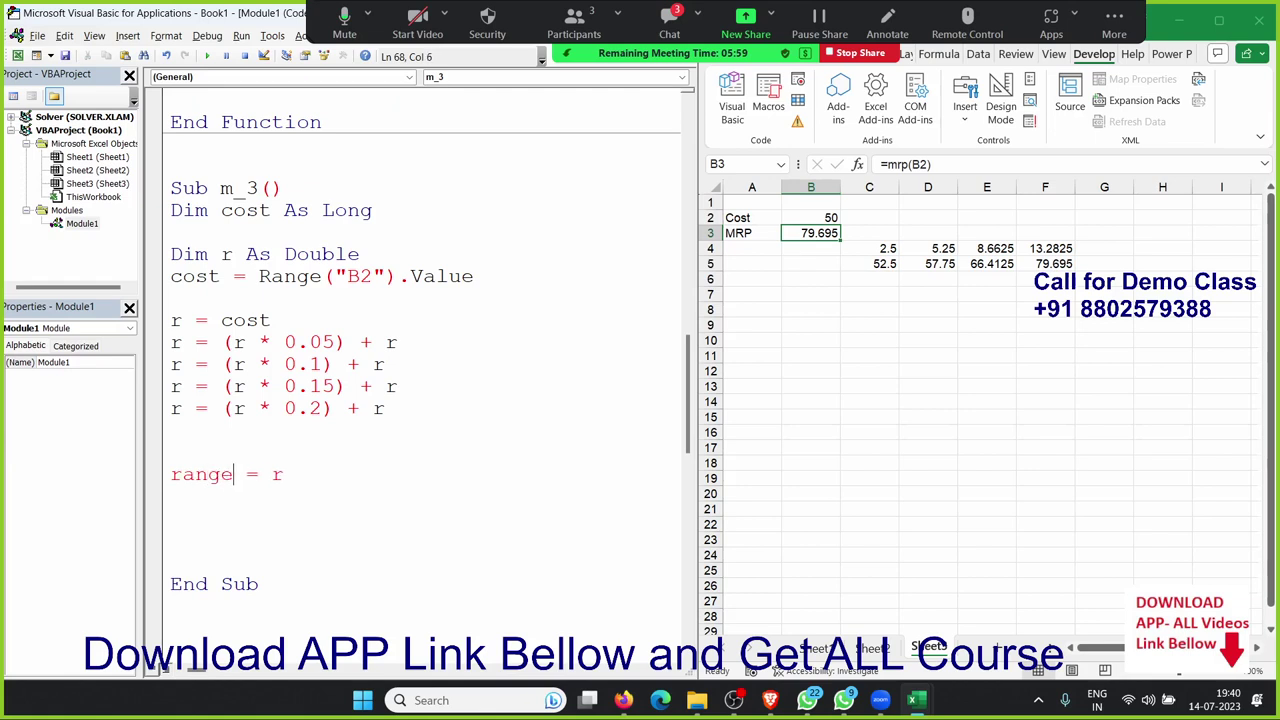
{"action": "type", "text": "(\""}
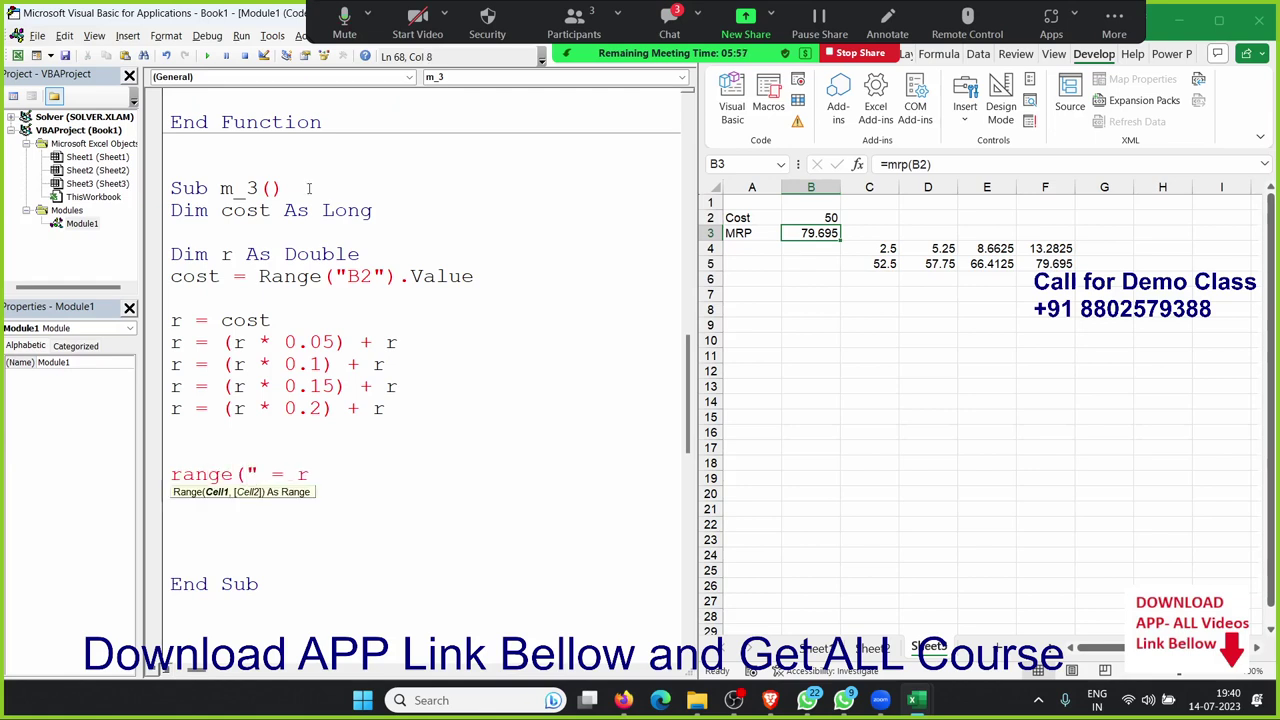
{"action": "type", "text": "B3"}
{"action": "type", "text": "\").v"}
{"action": "key", "text": "Down"}
{"action": "key", "text": "Tab"}
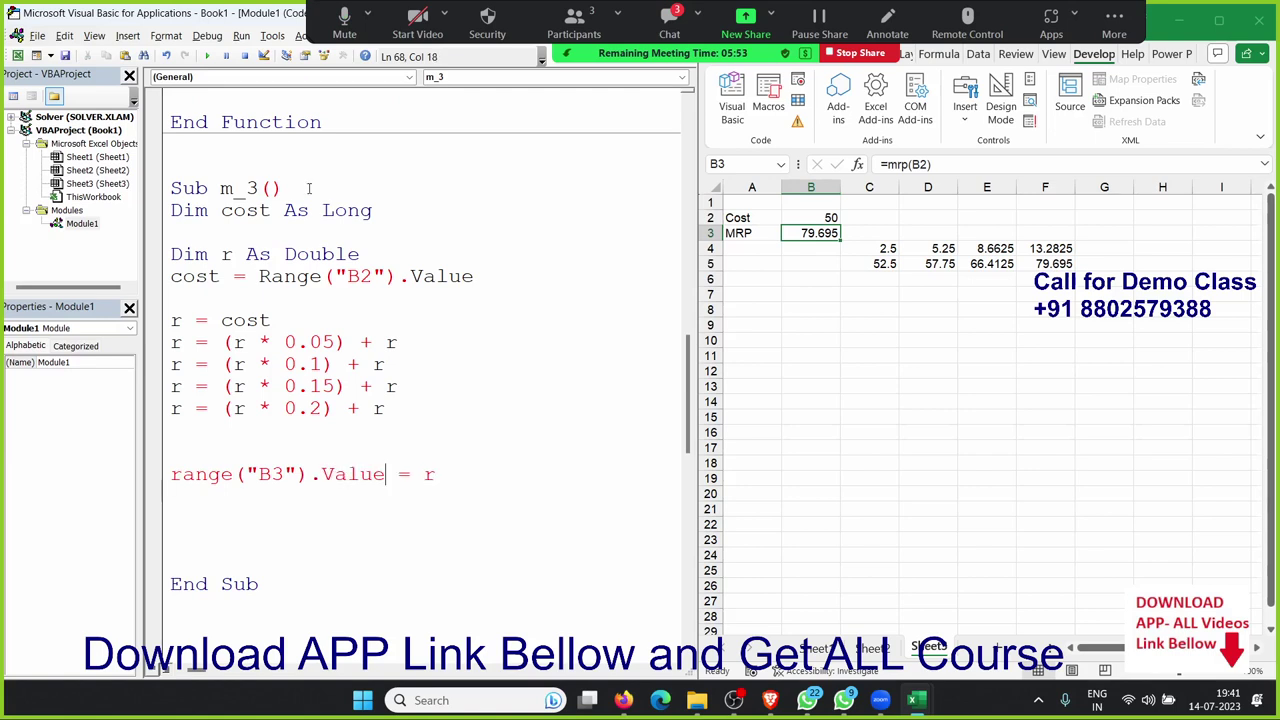
{"action": "key", "text": "Down"}
{"action": "left_click_drag", "start_coordinate": [172, 298], "coordinate": [409, 407]}
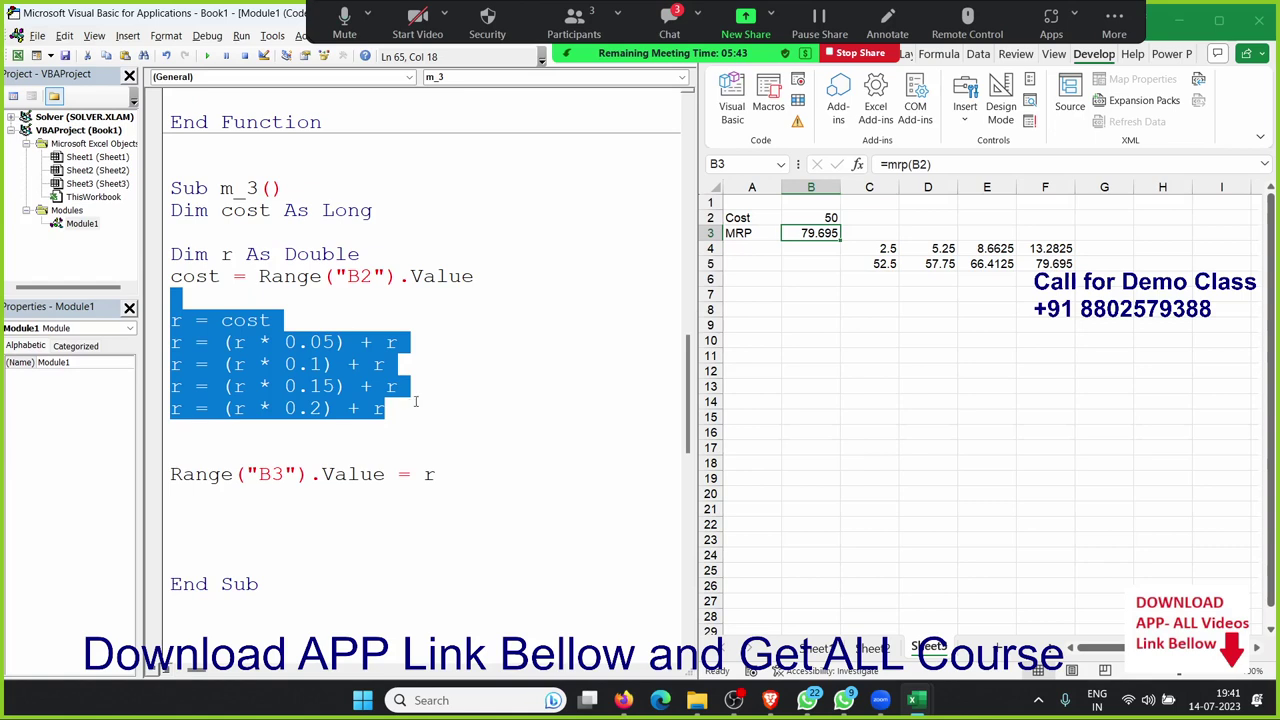
Enter a cost of 60 in B2 and run m_3
{"action": "left_click", "coordinate": [517, 347]}
{"action": "left_click", "coordinate": [815, 218]}
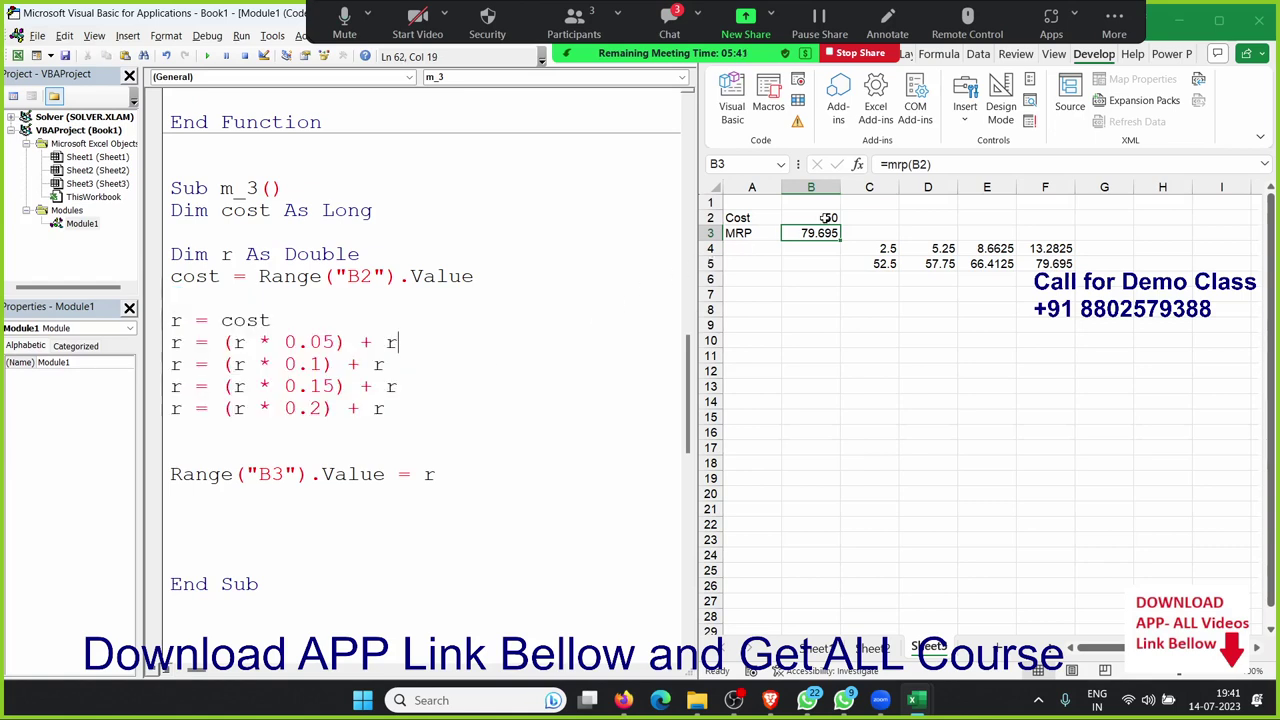
{"action": "type", "text": "60"}
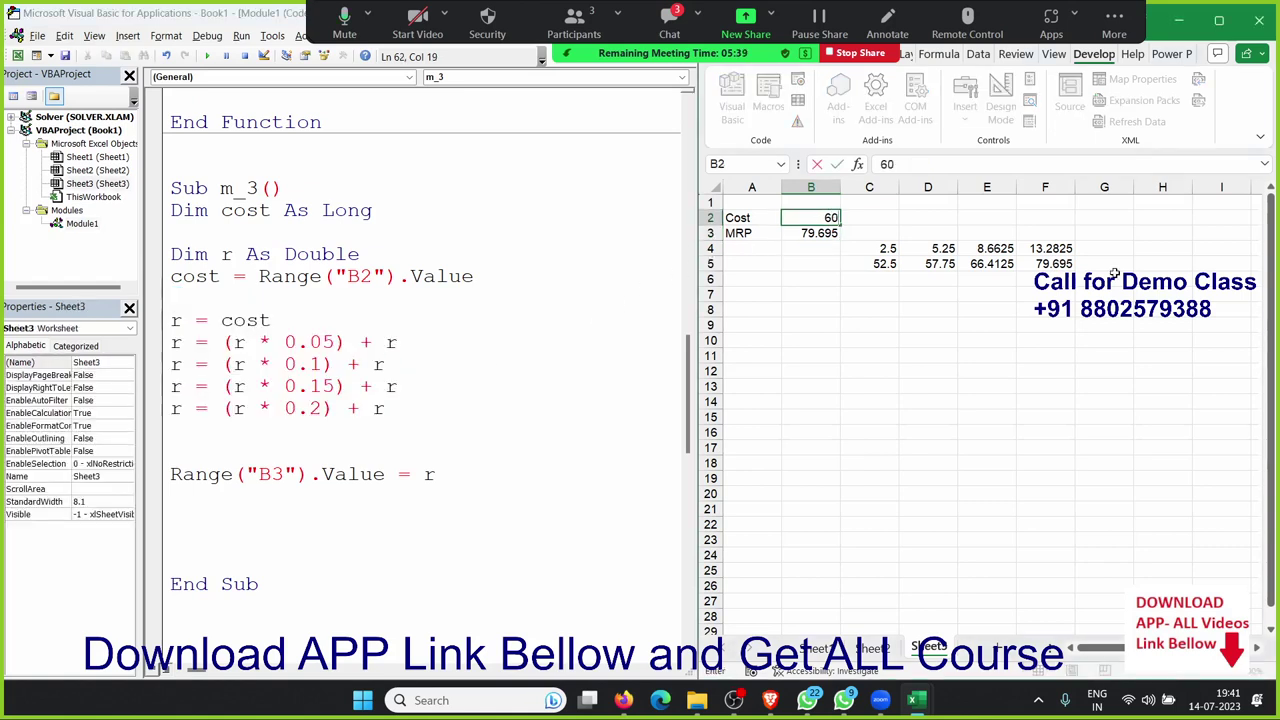
{"action": "key", "text": "Return"}
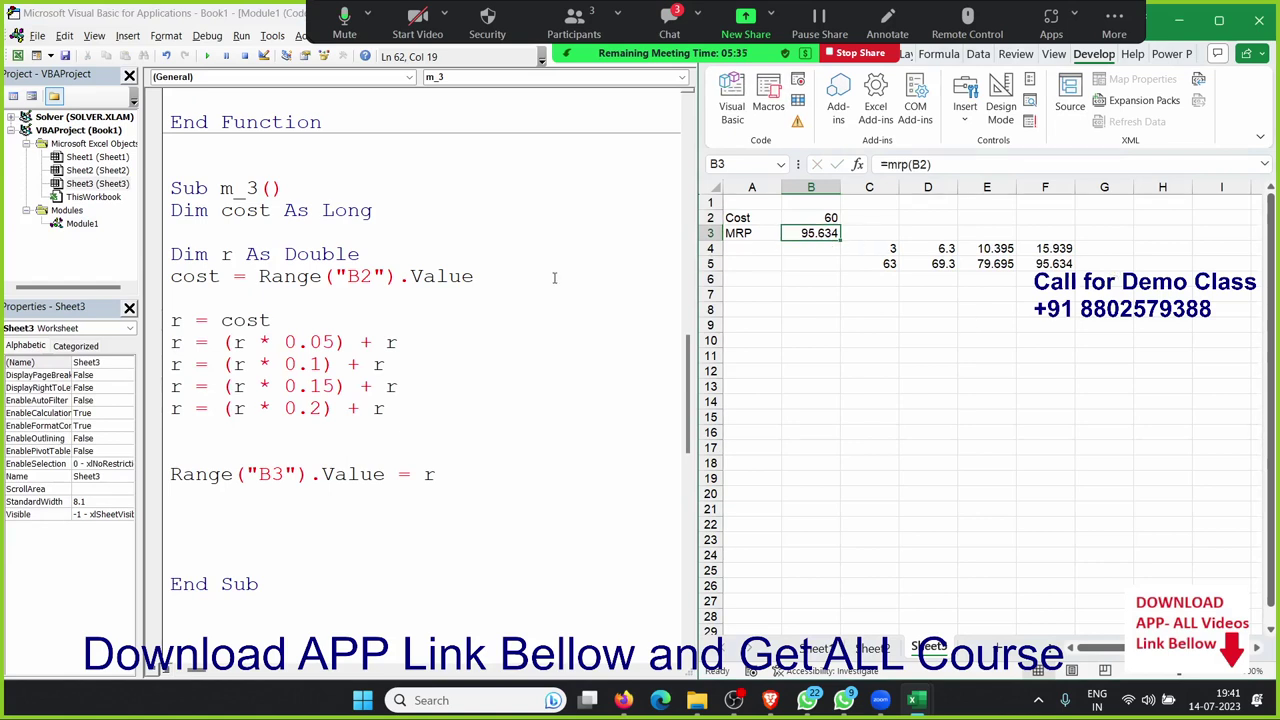
{"action": "left_click", "coordinate": [343, 299]}
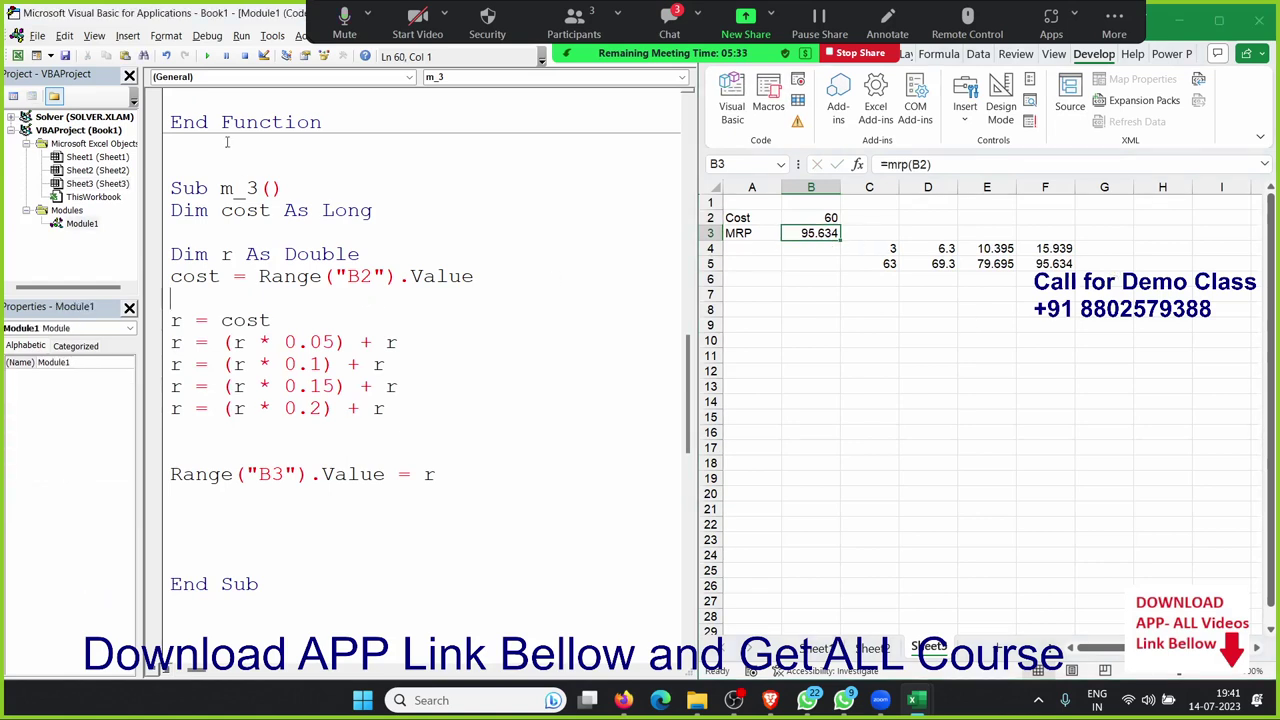
{"action": "left_click", "coordinate": [208, 56]}
Change B2 to 70 and run m_3 again, giving 111.573 in B3
{"action": "left_click", "coordinate": [804, 219]}
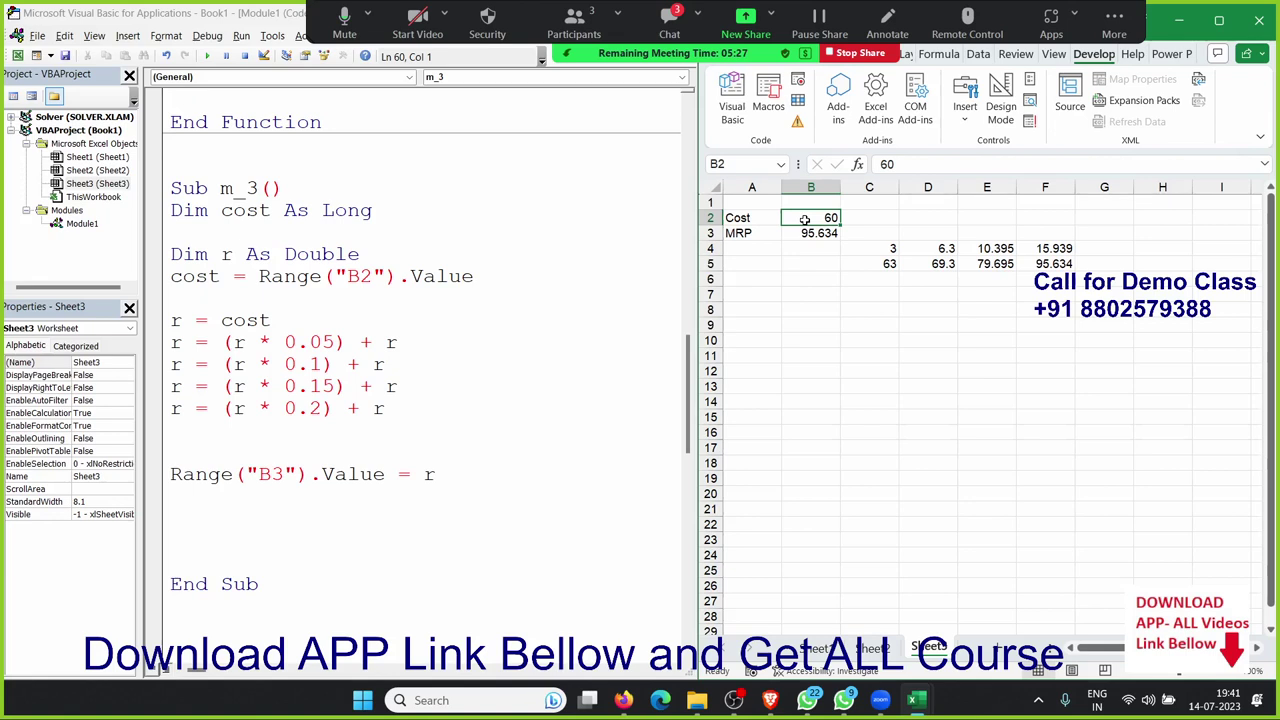
{"action": "type", "text": "0"}
{"action": "key", "text": "BackSpace"}
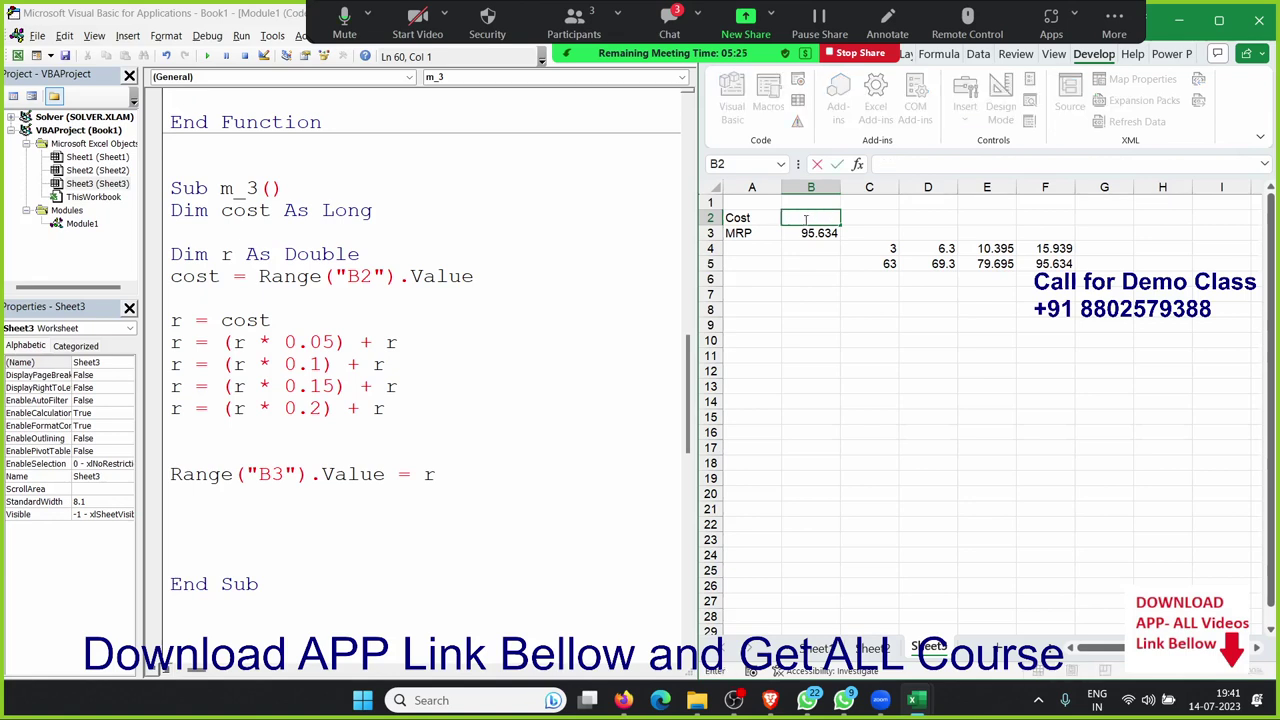
{"action": "type", "text": "70"}
{"action": "key", "text": "Return"}
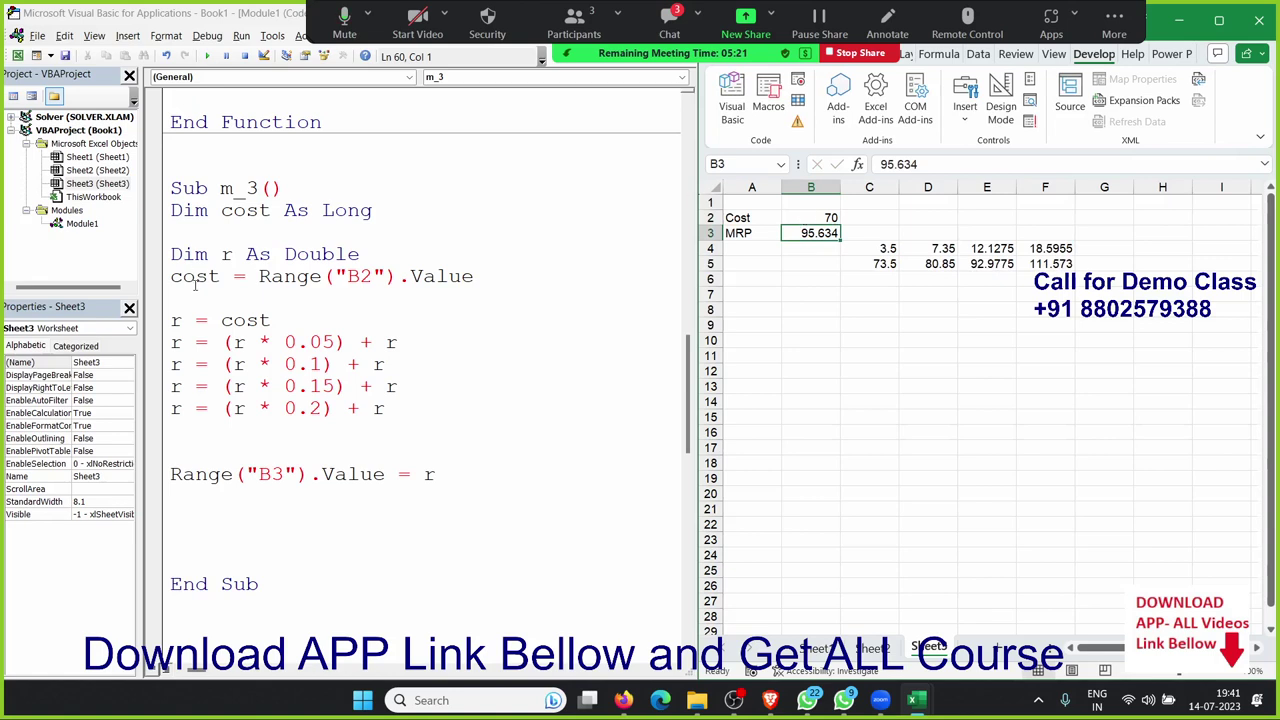
{"action": "left_click", "coordinate": [82, 223]}
{"action": "left_click", "coordinate": [207, 56]}
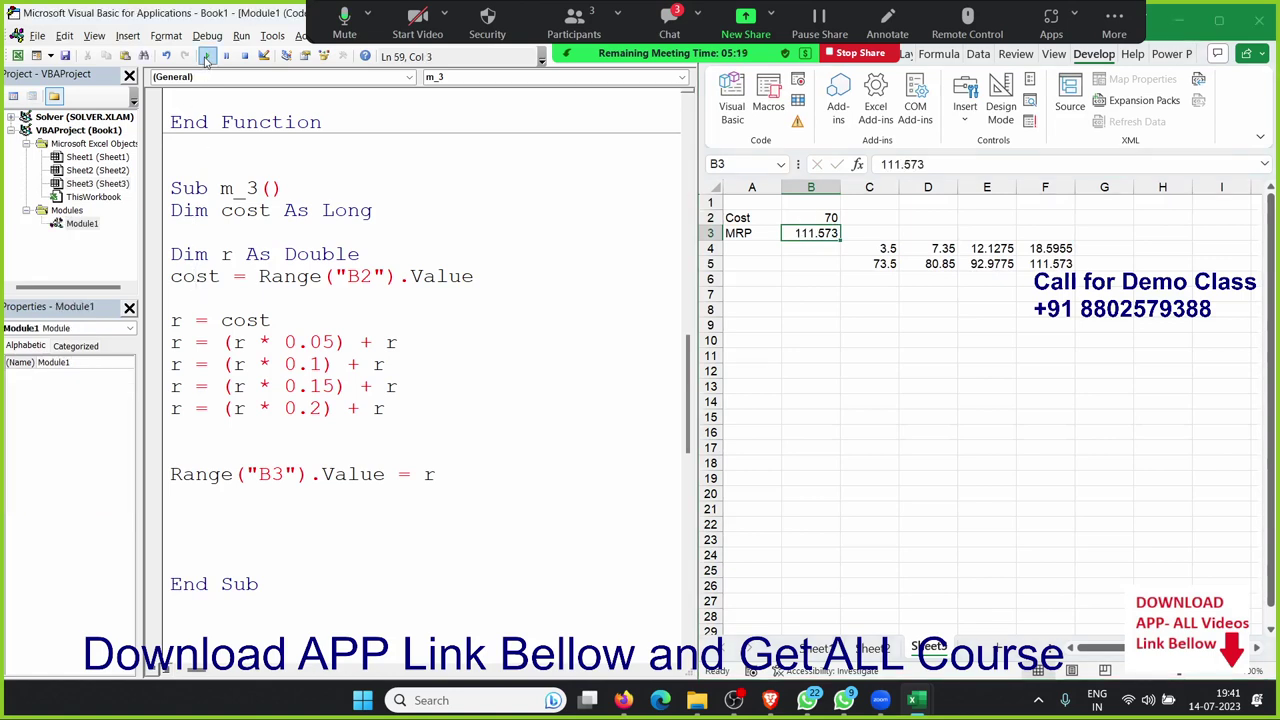
Enter =mrp(B2) in cell B3 so it returns 111.573 for the cost of 70
{"action": "scroll", "coordinate": [465, 202], "scroll_direction": "up", "scroll_amount": 1}
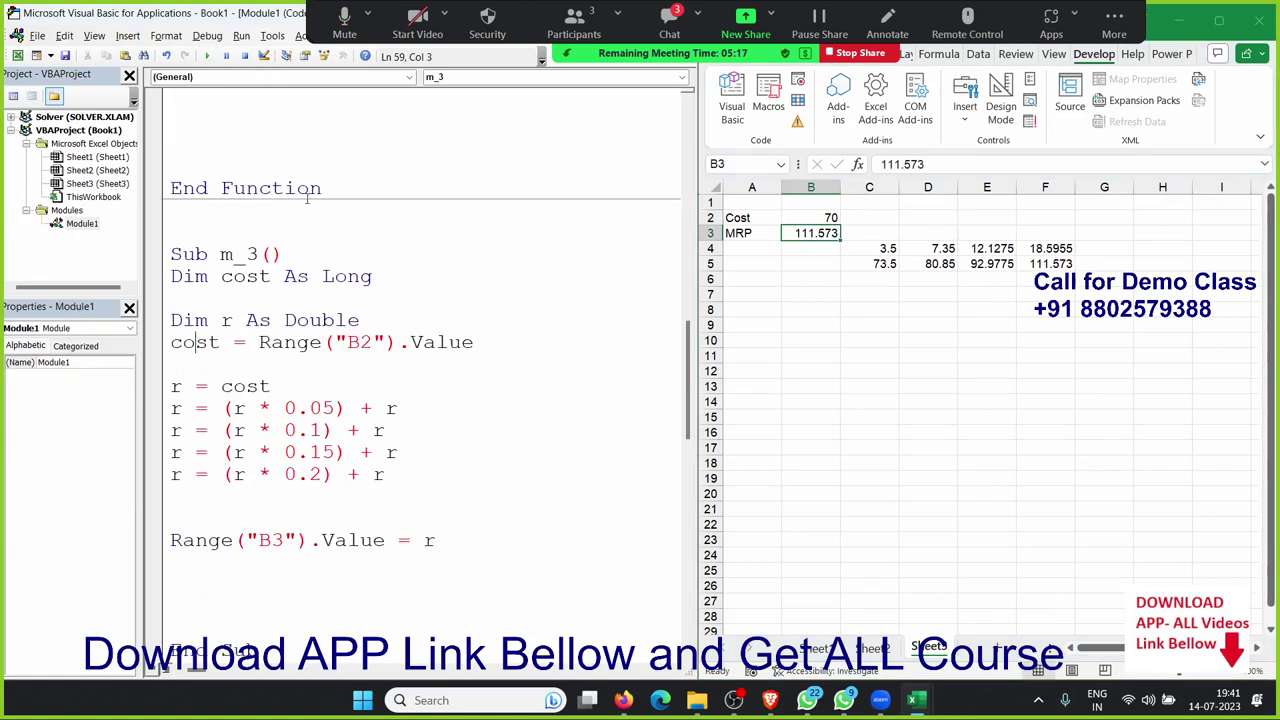
{"action": "scroll", "coordinate": [462, 203], "scroll_direction": "up", "scroll_amount": 2}
{"action": "scroll", "coordinate": [462, 203], "scroll_direction": "down", "scroll_amount": 2}
{"action": "left_click", "coordinate": [785, 272]}
{"action": "left_click", "coordinate": [816, 234]}
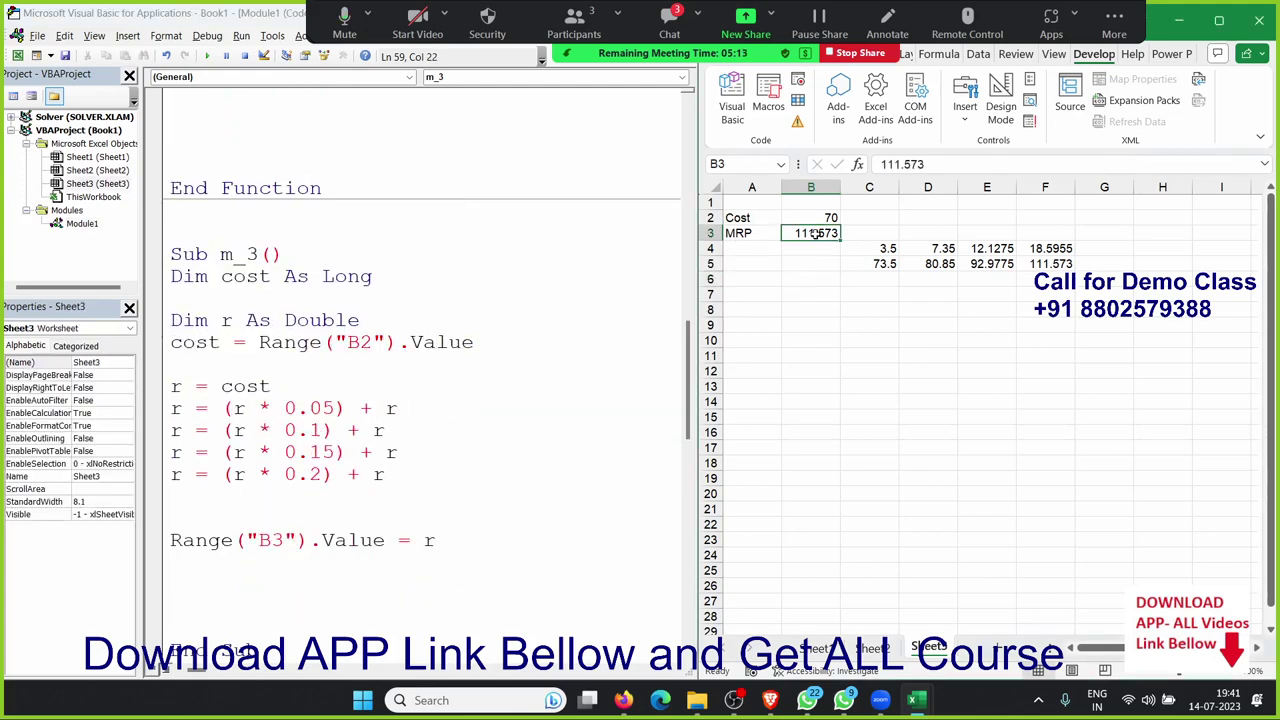
{"action": "type", "text": "=mrp("}
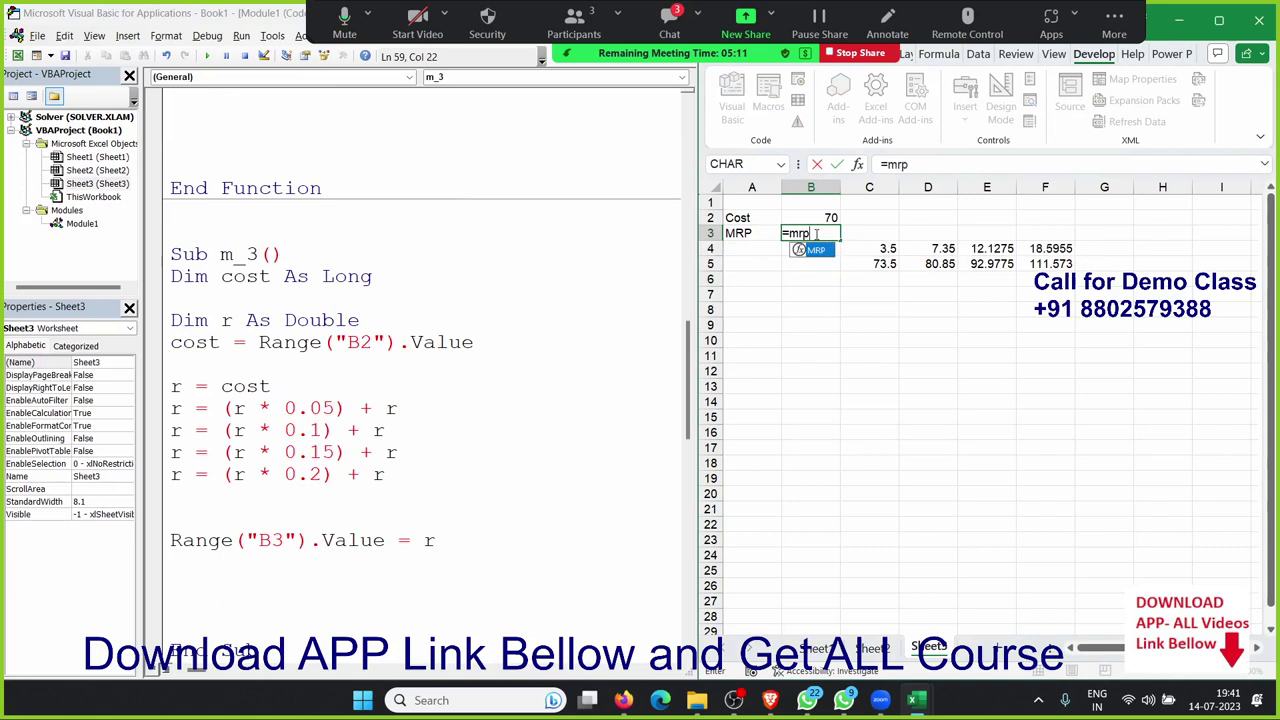
{"action": "left_click", "coordinate": [815, 219]}
{"action": "key", "text": "Return"}
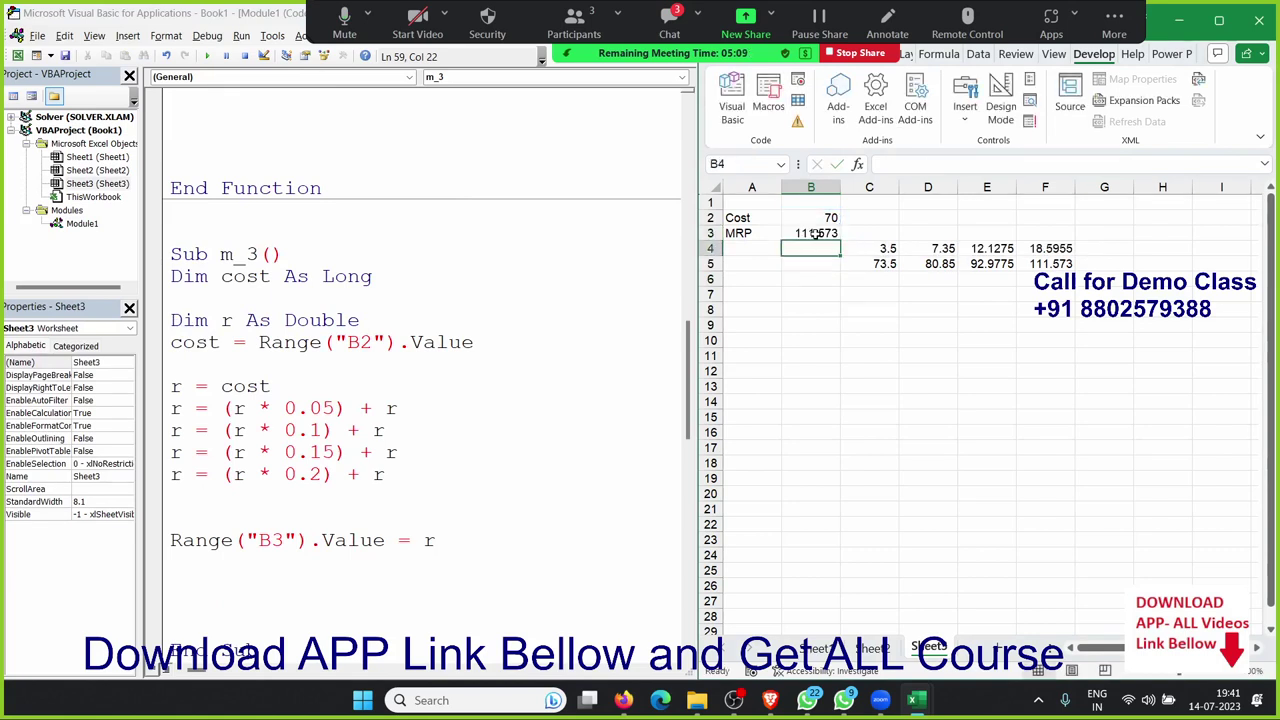
{"action": "left_click", "coordinate": [816, 233]}
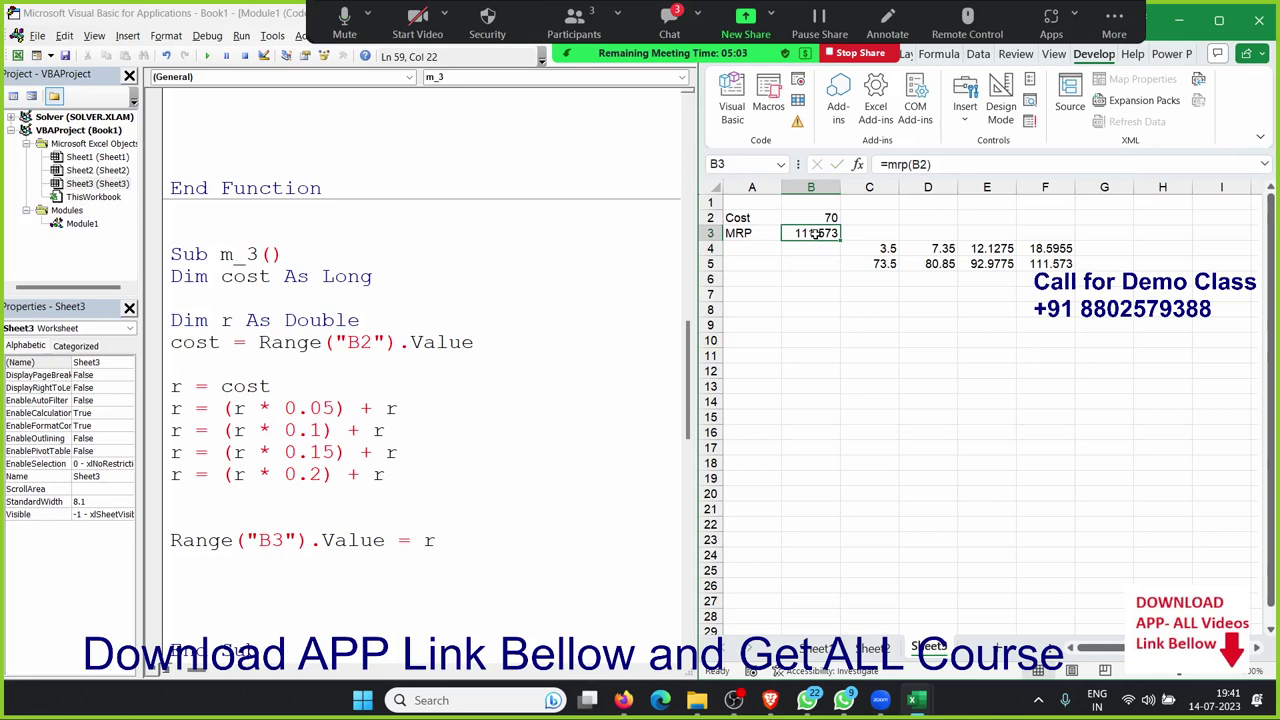
Dismiss the spell-check prompt and move the selection to empty cell C15
{"action": "key", "text": "F7"}
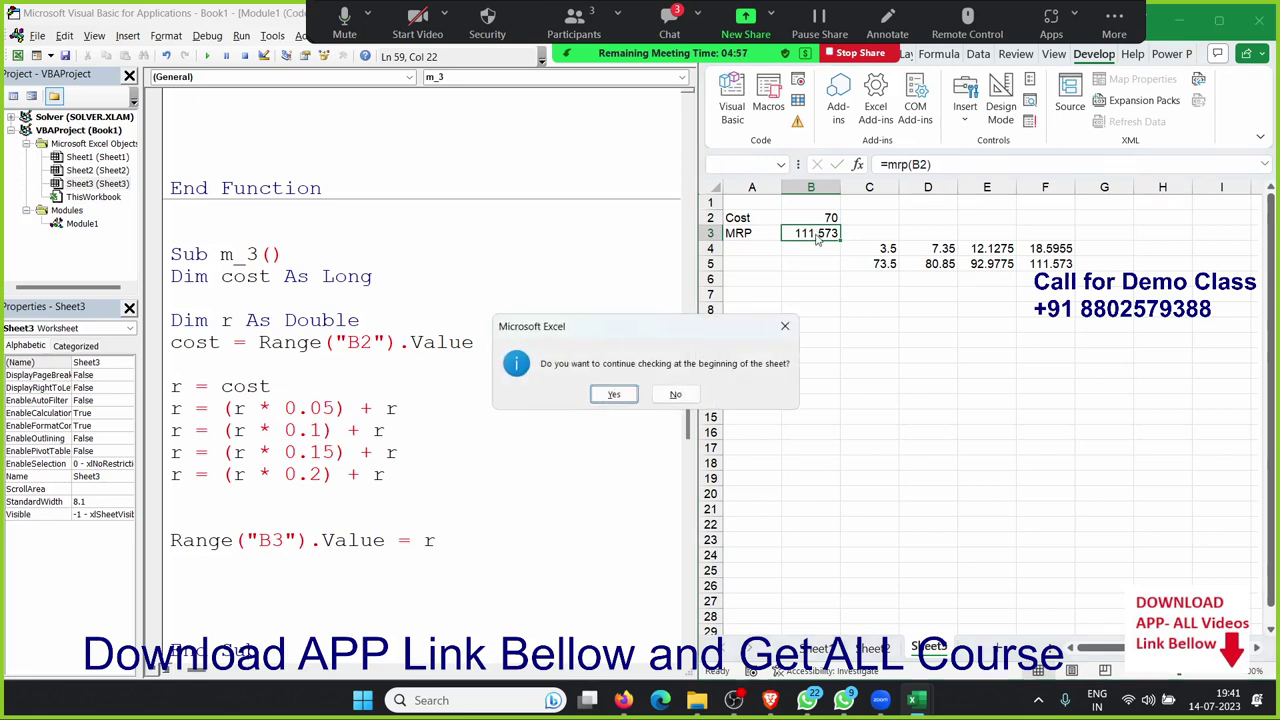
{"action": "key", "text": "Escape"}
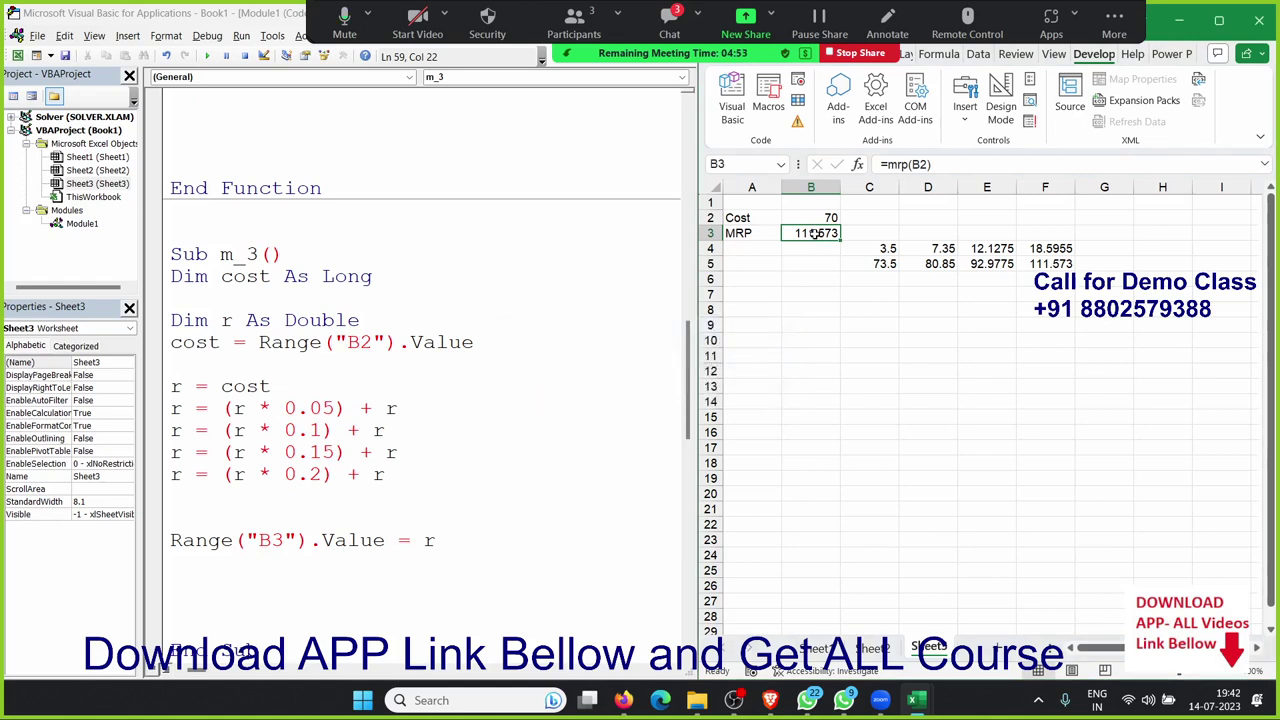
{"action": "mouse_move", "coordinate": [916, 704]}
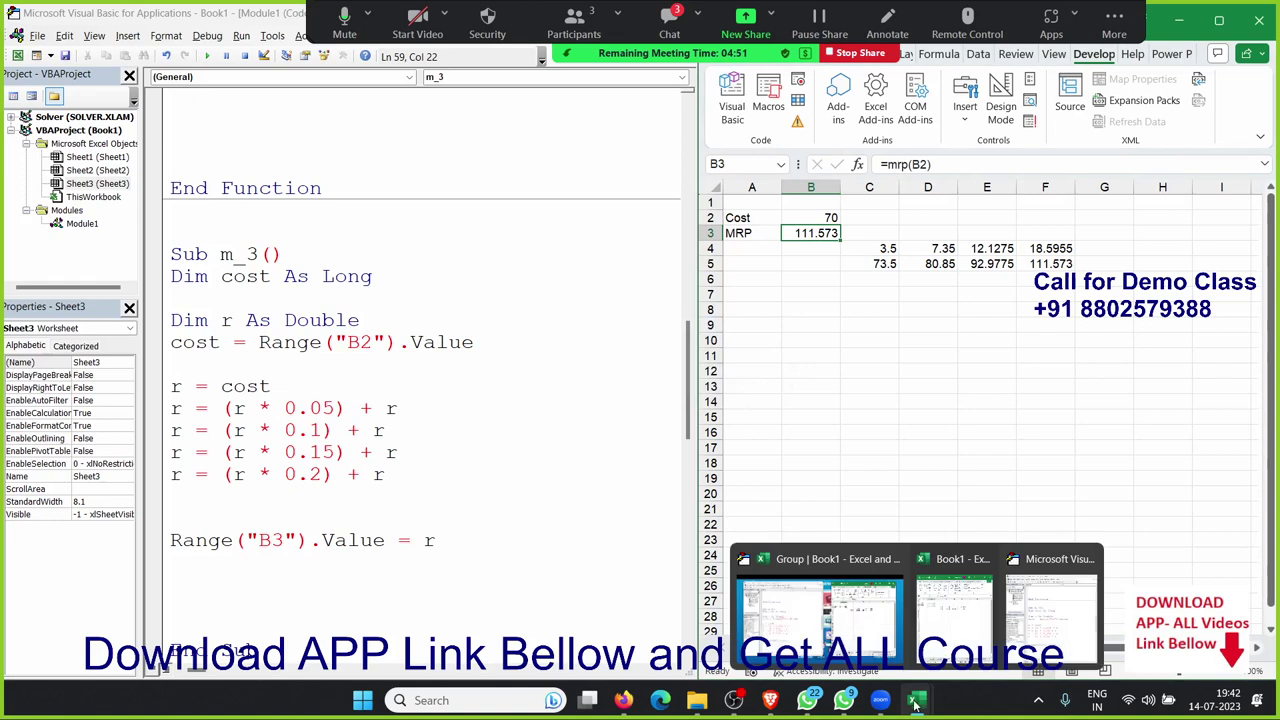
{"action": "left_click", "coordinate": [864, 418]}
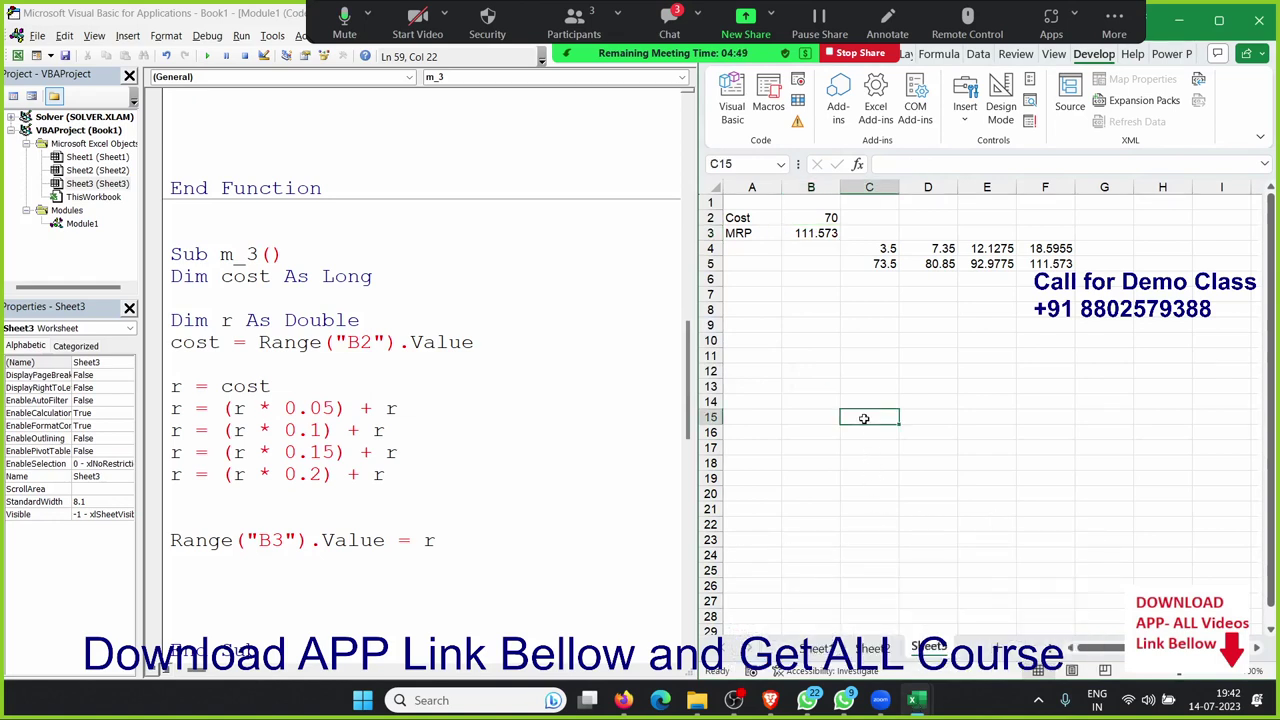